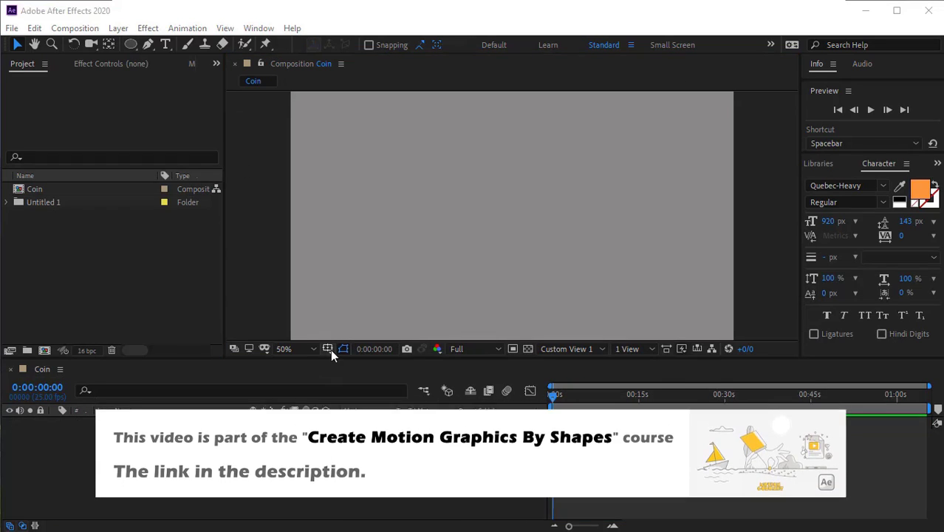
Show the title/action safe guides and draw a circle outward from the composition's center with the Ellipse tool.
{"action": "left_click", "coordinate": [327, 349]}
{"action": "left_click", "coordinate": [130, 43]}
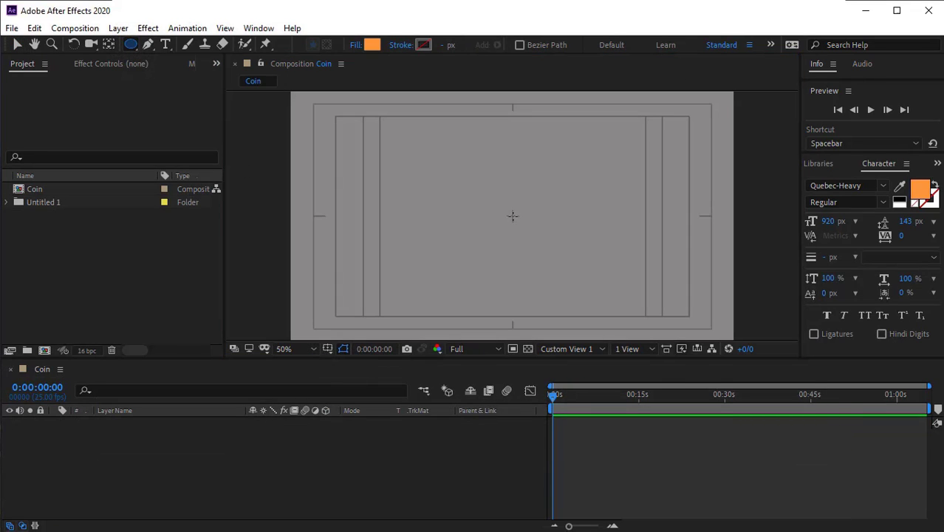
{"action": "left_click_drag", "start_coordinate": [513, 216], "coordinate": [557, 269]}
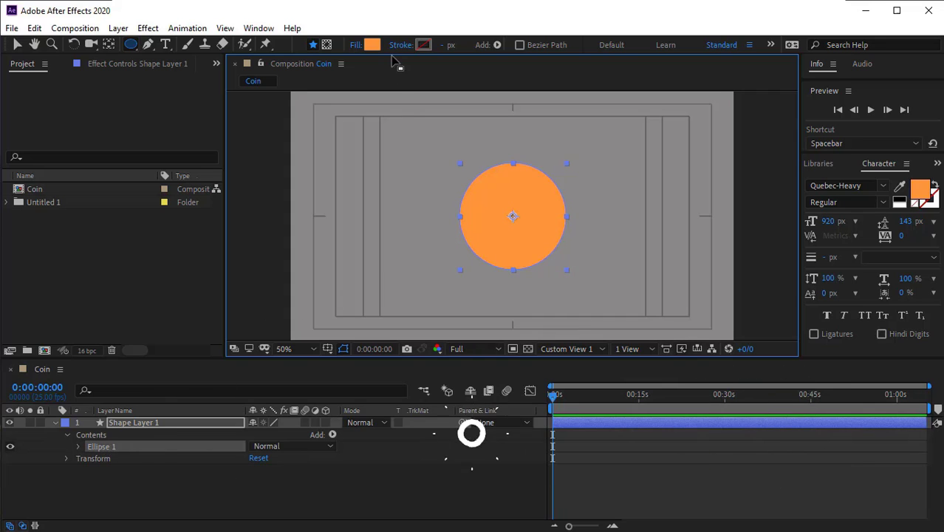
Change the circle's fill color to a golden yellow.
{"action": "left_click", "coordinate": [372, 44]}
{"action": "left_click_drag", "start_coordinate": [696, 441], "coordinate": [694, 435]}
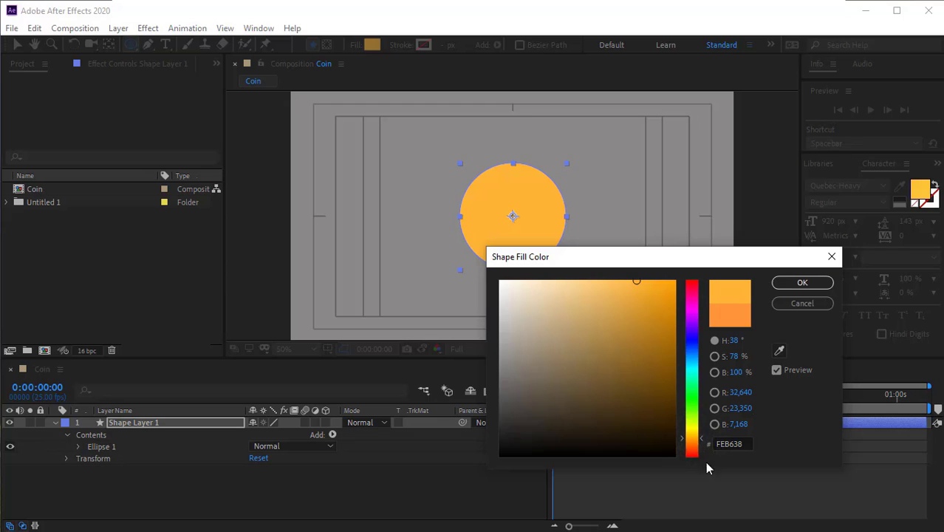
{"action": "left_click", "coordinate": [807, 285]}
{"action": "left_click", "coordinate": [427, 485]}
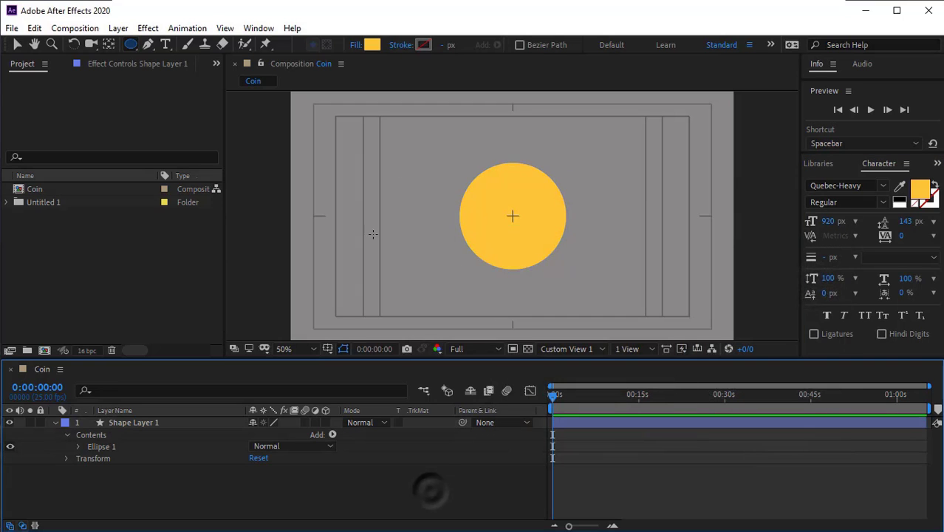
Duplicate Ellipse 1 in the shape layer and place the copy below the original.
{"action": "left_click", "coordinate": [96, 447]}
{"action": "key", "text": "ctrl+d"}
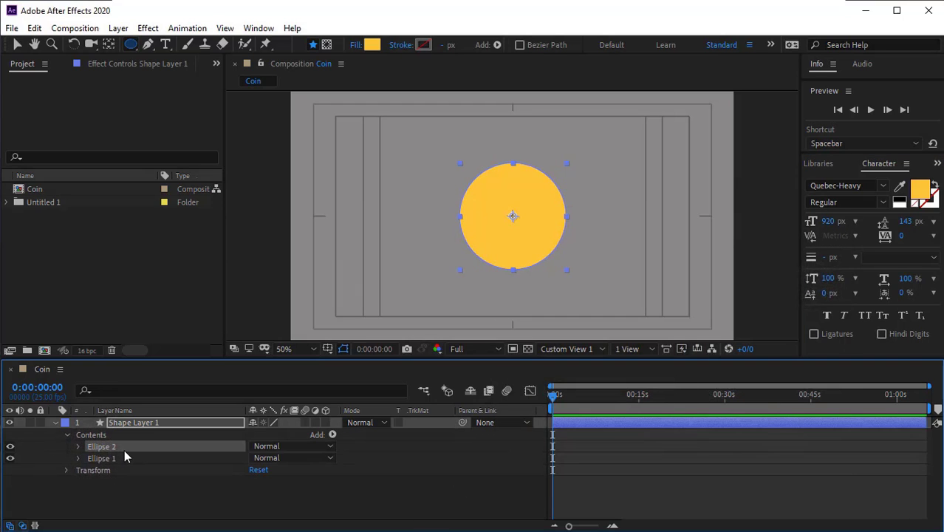
{"action": "left_click_drag", "start_coordinate": [110, 448], "coordinate": [108, 461]}
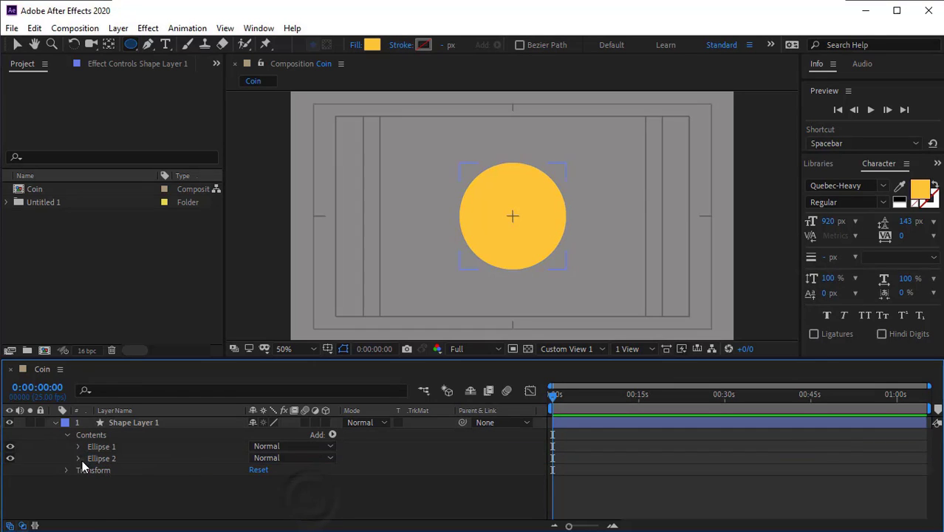
Set the path size of Ellipse 2 to 213 by 213.
{"action": "left_click", "coordinate": [80, 458]}
{"action": "left_click", "coordinate": [91, 471]}
{"action": "left_click", "coordinate": [271, 481]}
{"action": "type", "text": "211"}
{"action": "key", "text": "Return"}
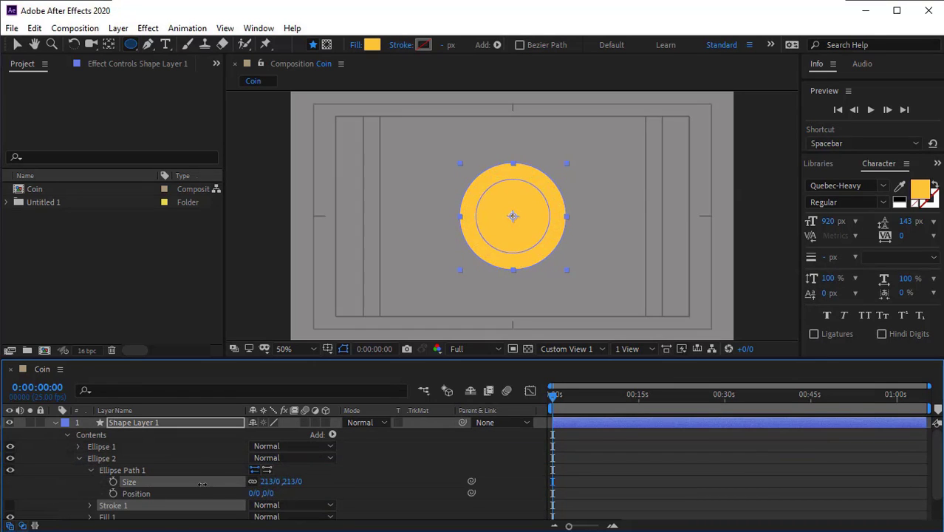
Add Merge Paths to the shape layer's contents and set its mode to Subtract to cut out the inner circle.
{"action": "left_click", "coordinate": [88, 458]}
{"action": "left_click", "coordinate": [104, 434]}
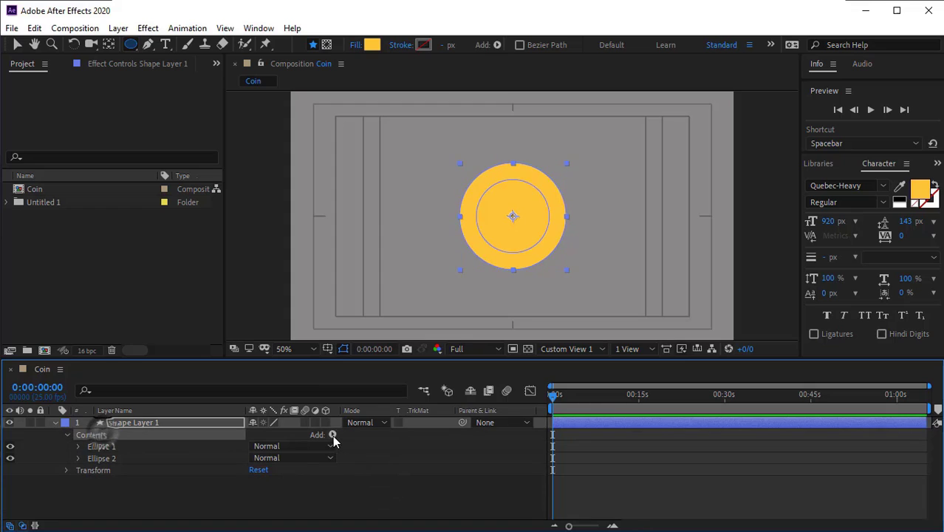
{"action": "left_click", "coordinate": [333, 435]}
{"action": "left_click", "coordinate": [382, 281]}
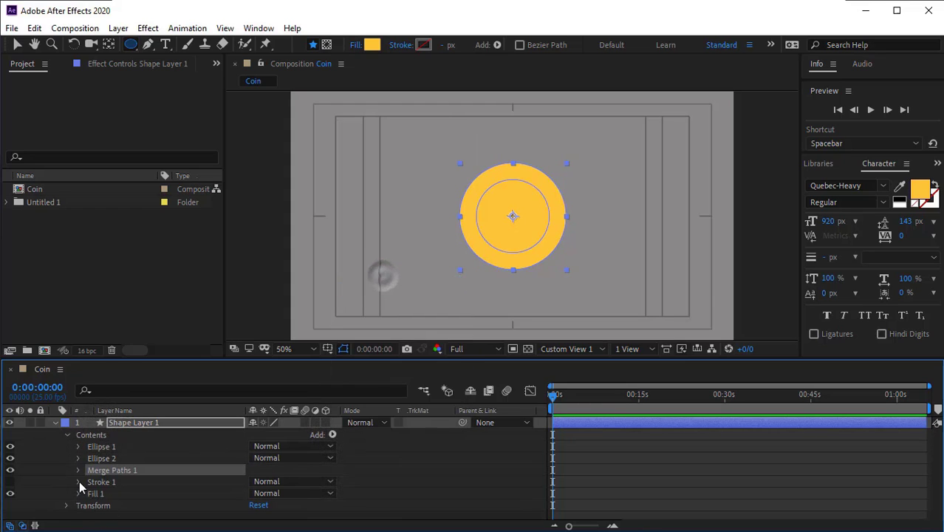
{"action": "left_click", "coordinate": [77, 470]}
{"action": "left_click", "coordinate": [292, 481]}
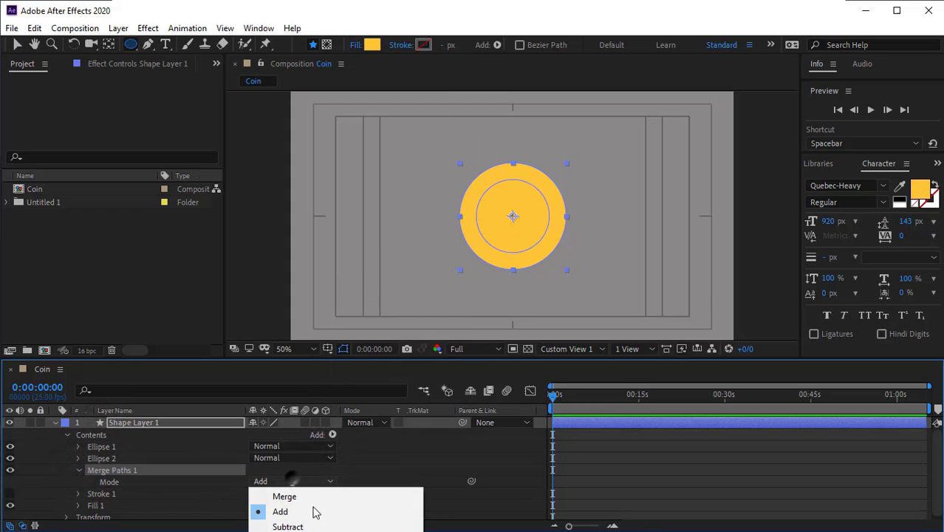
{"action": "left_click", "coordinate": [325, 526]}
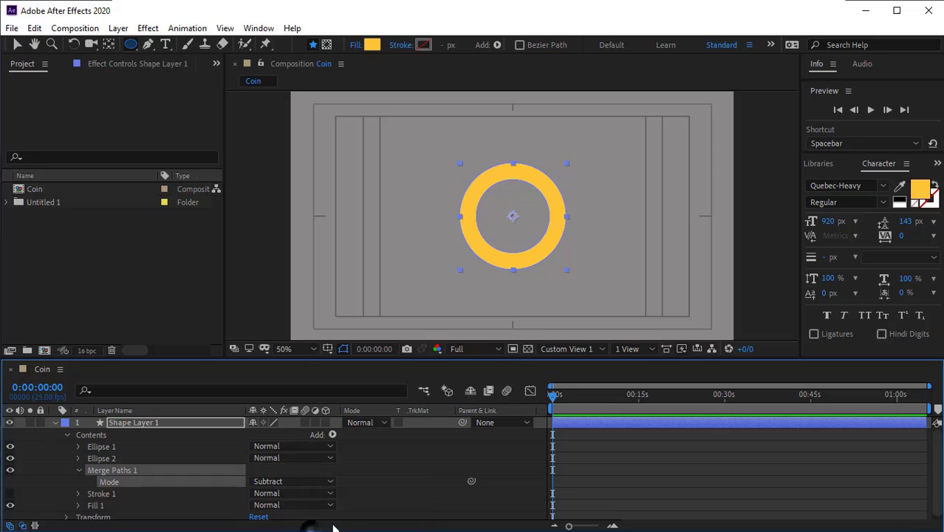
Collapse the shape layer's properties and rename the layer Ring.
{"action": "left_click", "coordinate": [67, 435]}
{"action": "left_click", "coordinate": [54, 422]}
{"action": "left_click", "coordinate": [163, 473]}
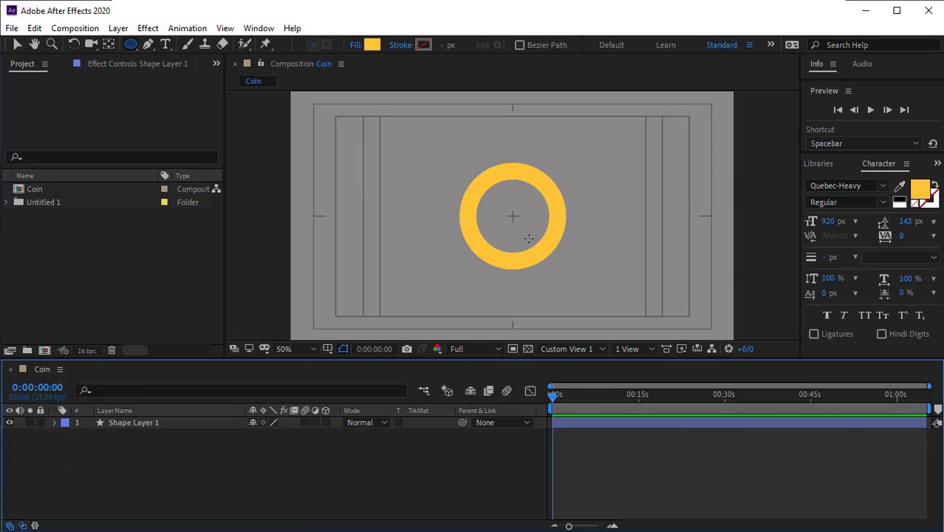
{"action": "left_click", "coordinate": [162, 423]}
{"action": "key", "text": "Return"}
{"action": "left_click", "coordinate": [175, 458]}
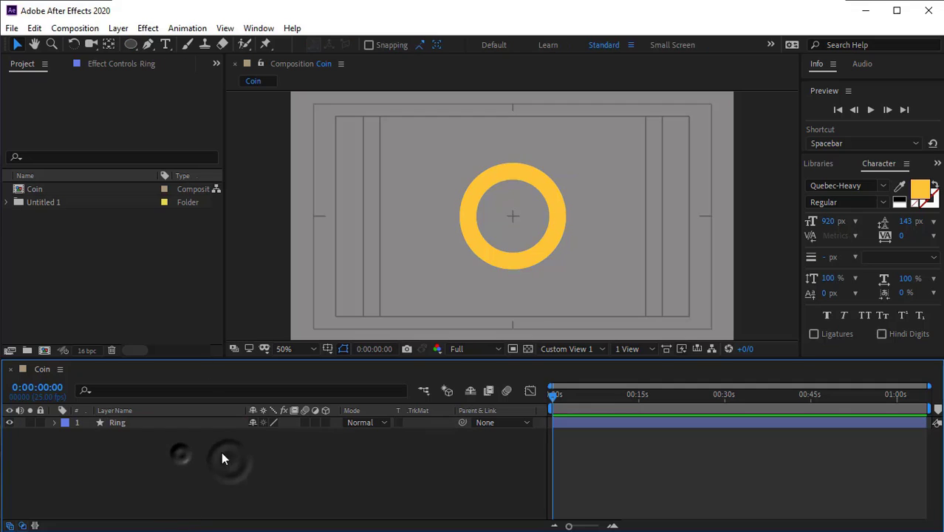
Create a text layer containing "$" at the center of the composition.
{"action": "left_click", "coordinate": [165, 45]}
{"action": "left_click", "coordinate": [512, 217]}
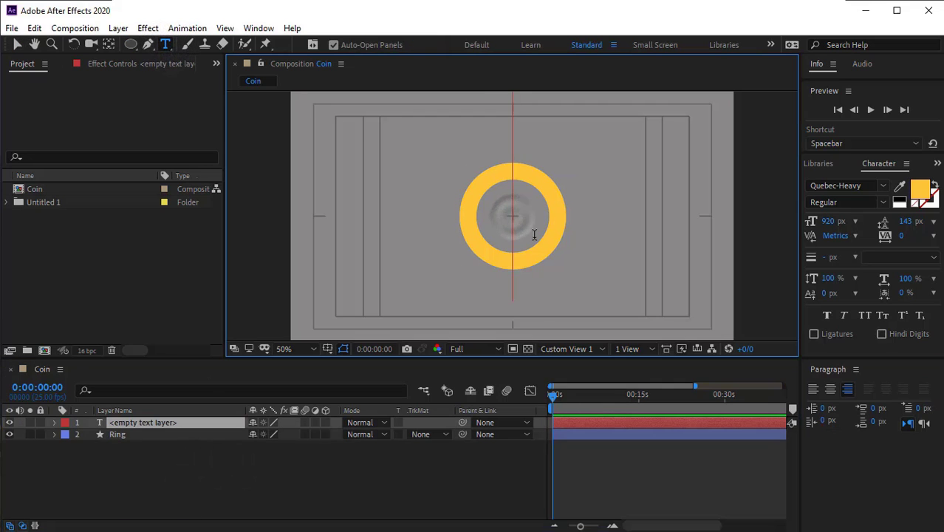
{"action": "type", "text": "$"}
{"action": "left_click", "coordinate": [17, 44]}
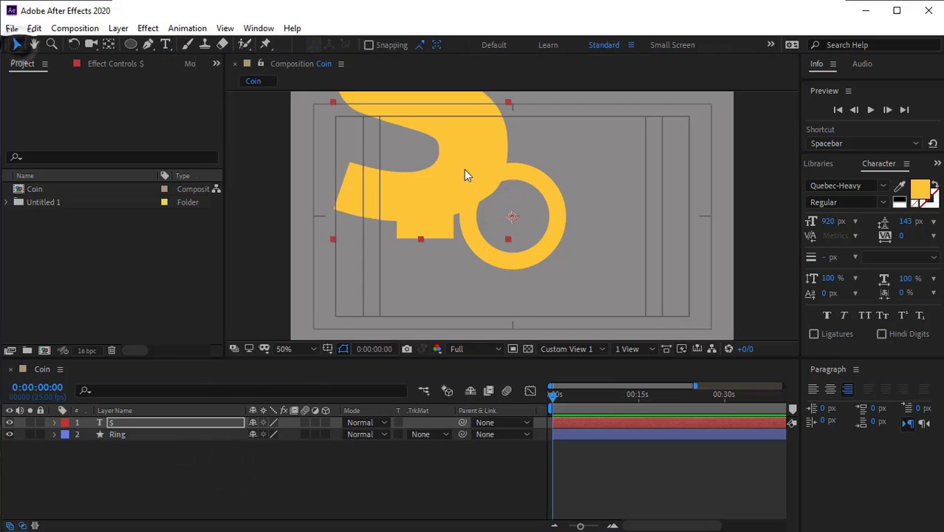
Center-align the dollar sign text, center its anchor point and position it over the middle of the ring.
{"action": "left_click_drag", "start_coordinate": [464, 169], "coordinate": [557, 280]}
{"action": "left_click", "coordinate": [190, 64]}
{"action": "left_click", "coordinate": [99, 127]}
{"action": "left_click_drag", "start_coordinate": [548, 241], "coordinate": [551, 247]}
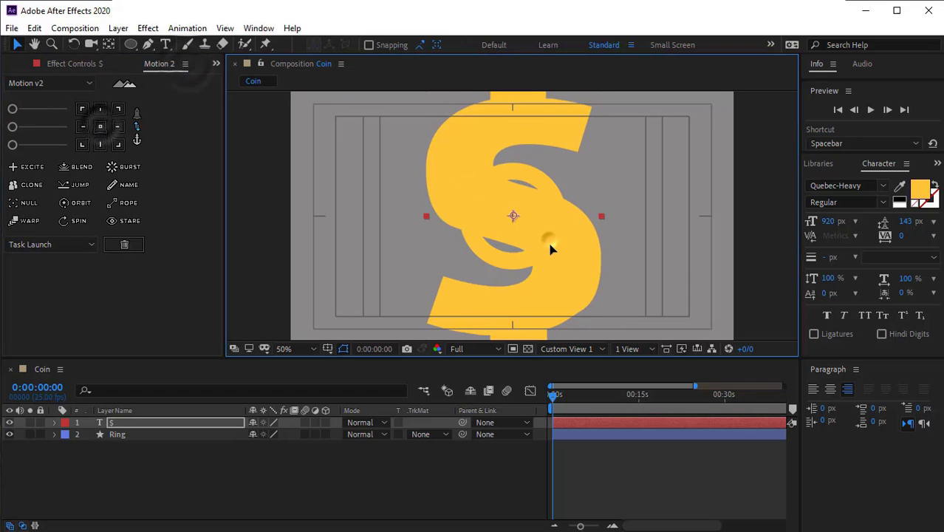
{"action": "left_click", "coordinate": [831, 390]}
{"action": "left_click", "coordinate": [100, 126]}
{"action": "left_click_drag", "start_coordinate": [640, 257], "coordinate": [548, 261]}
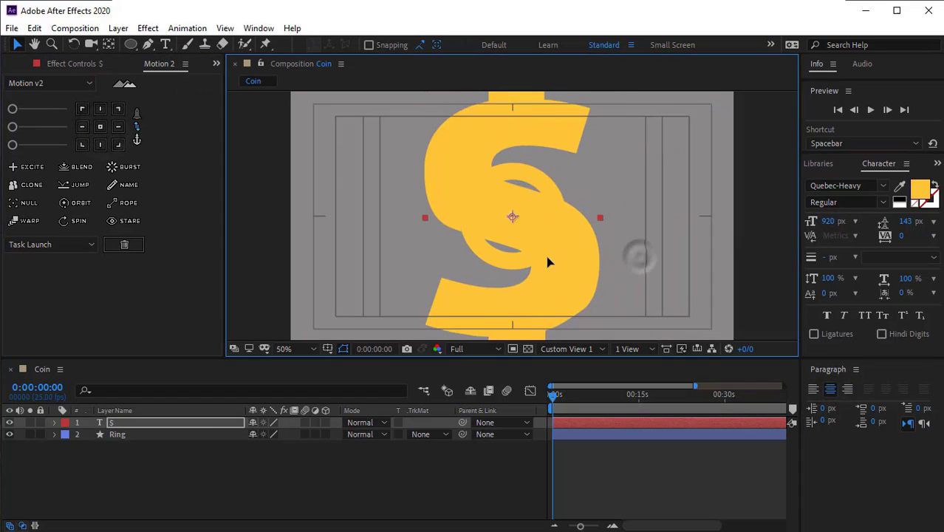
Set the dollar sign's font size to 150 px and center it inside the ring with its anchor point in the middle.
{"action": "left_click_drag", "start_coordinate": [830, 222], "coordinate": [328, 230]}
{"action": "left_click_drag", "start_coordinate": [516, 310], "coordinate": [518, 228]}
{"action": "left_click_drag", "start_coordinate": [830, 223], "coordinate": [752, 230]}
{"action": "left_click_drag", "start_coordinate": [524, 242], "coordinate": [525, 228]}
{"action": "scroll", "coordinate": [525, 228], "scroll_direction": "up", "scroll_amount": 1}
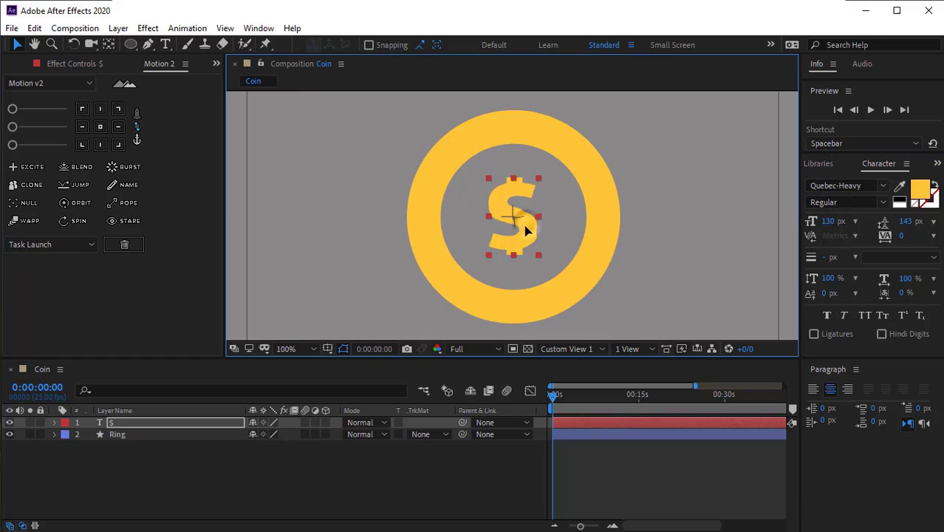
{"action": "left_click", "coordinate": [99, 126]}
{"action": "left_click_drag", "start_coordinate": [832, 222], "coordinate": [857, 224]}
{"action": "left_click", "coordinate": [102, 128]}
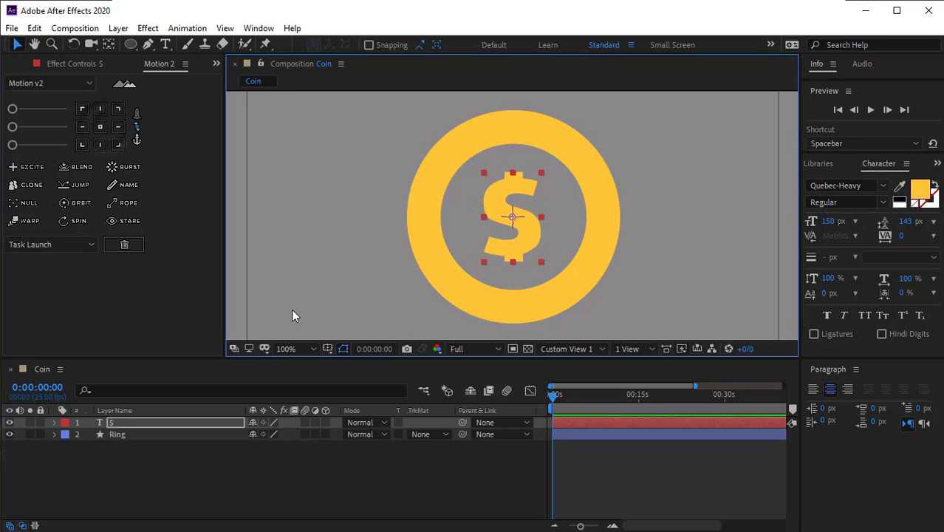
{"action": "left_click", "coordinate": [452, 480]}
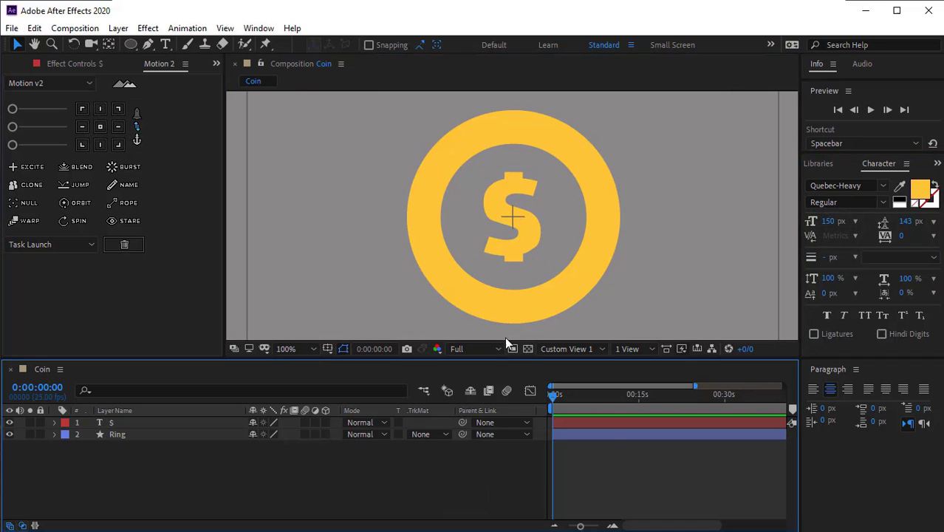
Create shape outlines from the dollar sign text and delete the original text layer.
{"action": "left_click", "coordinate": [120, 423]}
{"action": "right_click", "coordinate": [155, 421]}
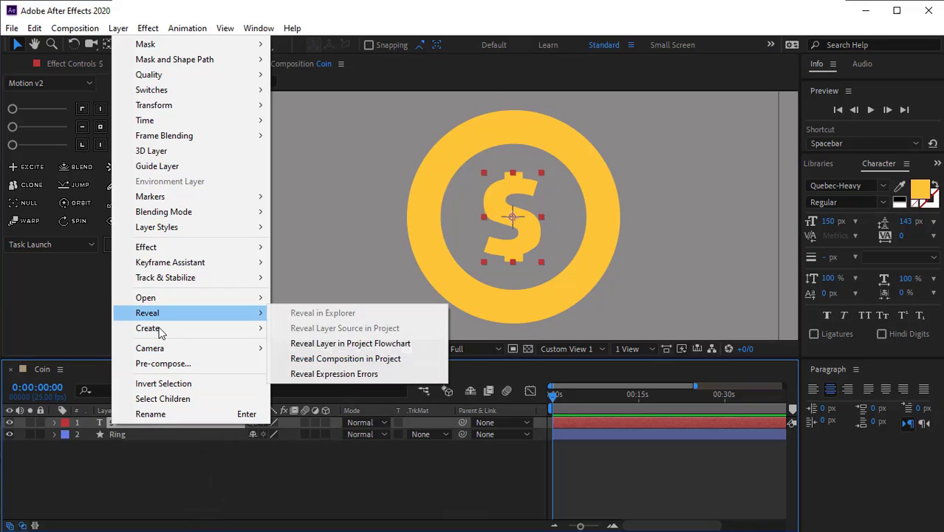
{"action": "mouse_move", "coordinate": [262, 335]}
{"action": "left_click", "coordinate": [325, 342]}
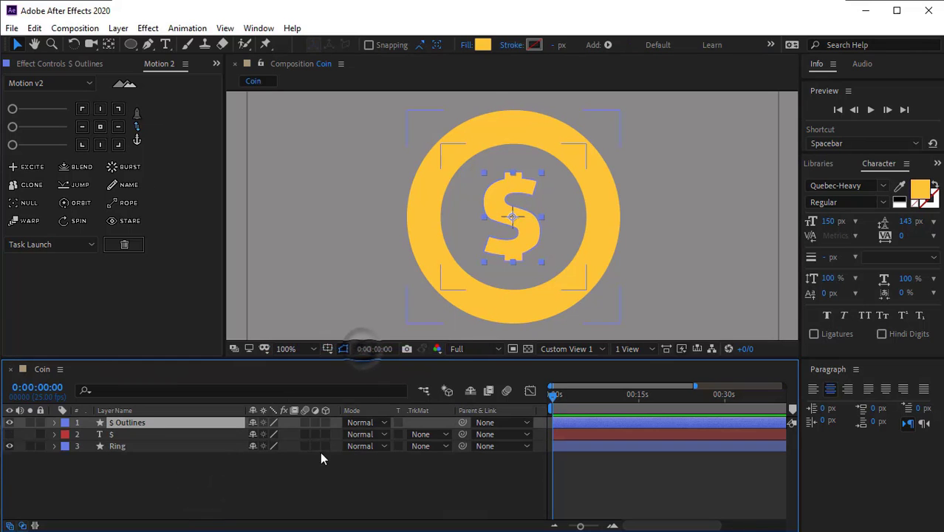
{"action": "left_click", "coordinate": [146, 436]}
{"action": "key", "text": "Delete"}
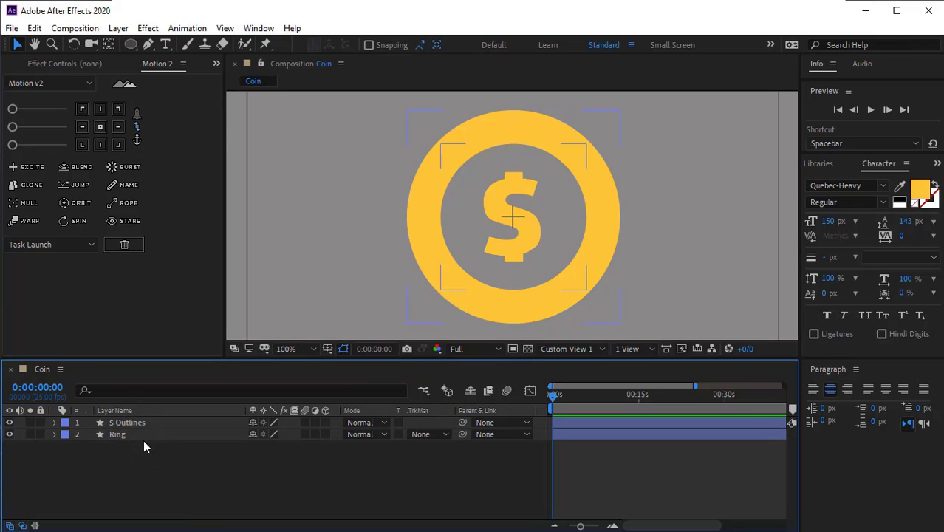
Rename the dollar outlines layer "$ Front" and the ring layer "Ring Front".
{"action": "left_click", "coordinate": [155, 425]}
{"action": "key", "text": "Return"}
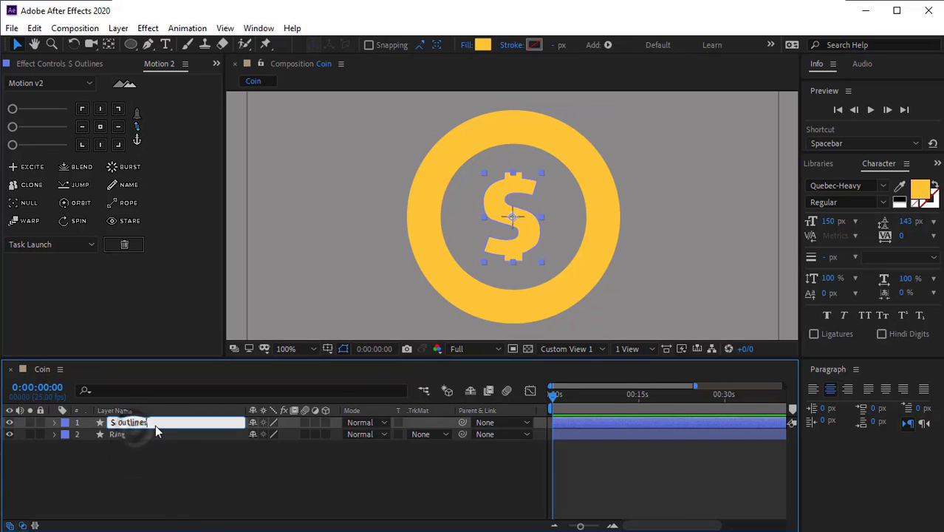
{"action": "type", "text": "$ Front"}
{"action": "key", "text": "Return"}
{"action": "left_click", "coordinate": [130, 437]}
{"action": "key", "text": "Return"}
{"action": "type", "text": "Ring Front"}
{"action": "key", "text": "Return"}
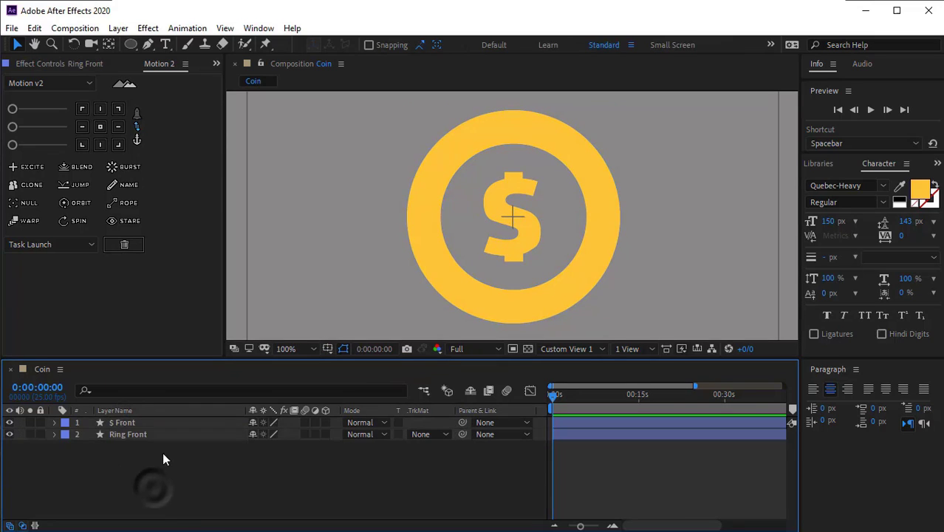
Duplicate both front layers and rename the dollar copy "$ Back".
{"action": "key", "text": "ctrl+a"}
{"action": "key", "text": "ctrl+d"}
{"action": "left_click", "coordinate": [135, 424]}
{"action": "key", "text": "Return"}
{"action": "type", "text": "$ F"}
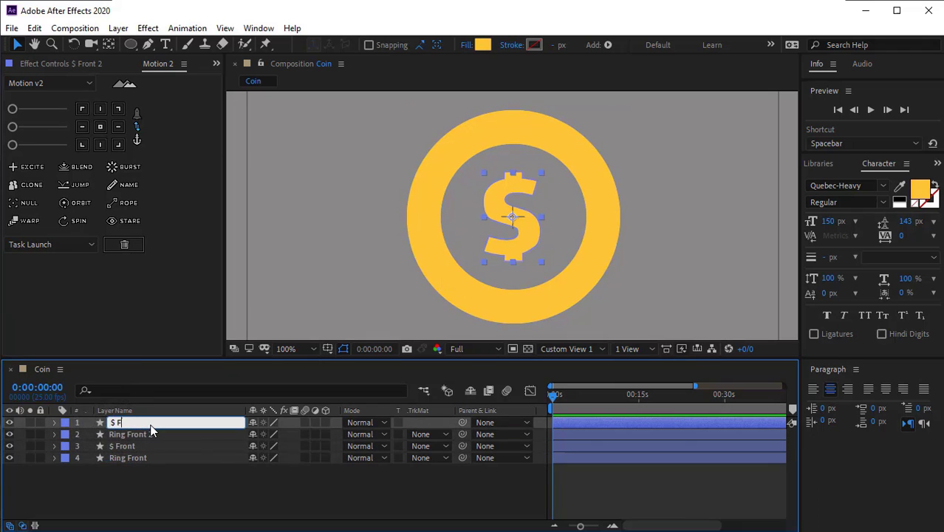
Rename the duplicated ring layer "Ring Back".
{"action": "left_click", "coordinate": [167, 434]}
{"action": "key", "text": "Return"}
{"action": "left_click", "coordinate": [167, 433]}
{"action": "key", "text": "BackSpace"}
{"action": "key", "text": "BackSpace"}
{"action": "key", "text": "BackSpace"}
{"action": "key", "text": "BackSpace"}
{"action": "key", "text": "BackSpace"}
{"action": "key", "text": "BackSpace"}
{"action": "key", "text": "BackSpace"}
{"action": "type", "text": "Back"}
{"action": "left_click", "coordinate": [317, 505]}
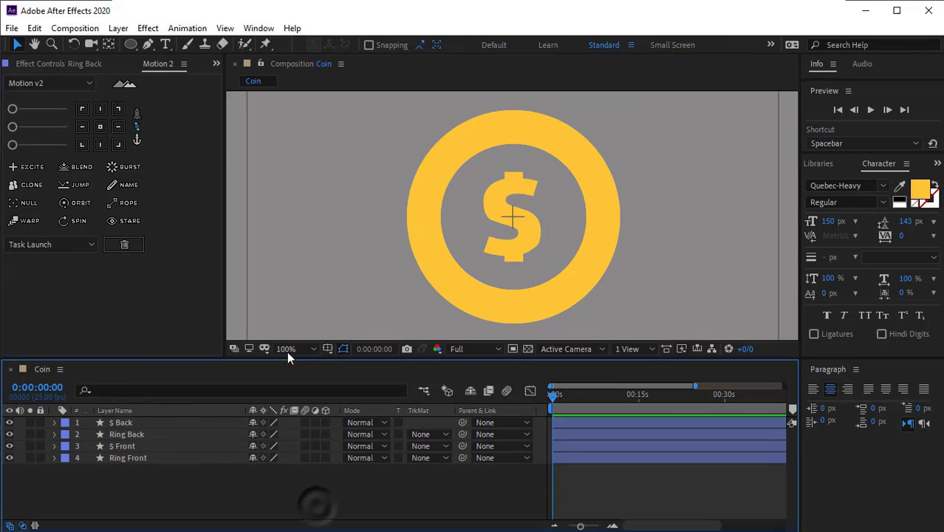
Hide the title/action safe guides and turn all four layers into 3D layers.
{"action": "left_click", "coordinate": [287, 351]}
{"action": "left_click", "coordinate": [290, 362]}
{"action": "left_click", "coordinate": [327, 348]}
{"action": "left_click", "coordinate": [358, 362]}
{"action": "key", "text": "ctrl+a"}
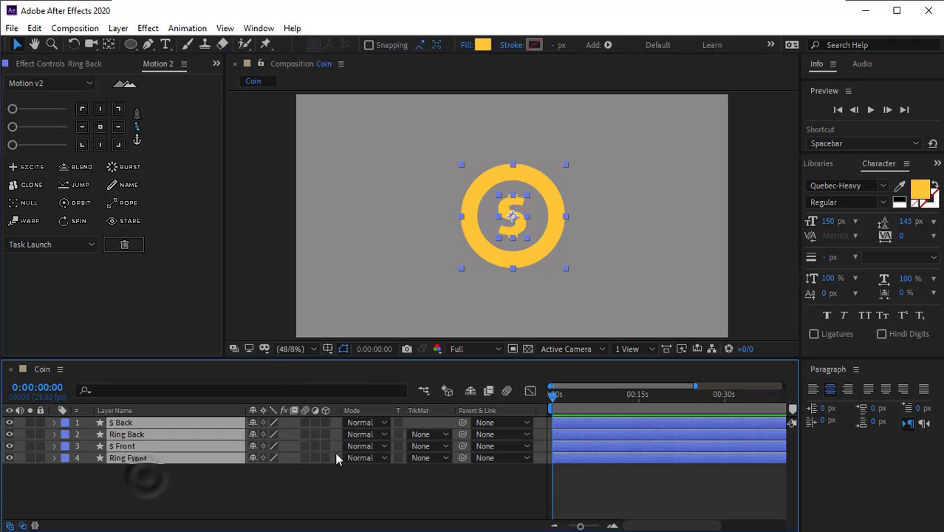
{"action": "left_click", "coordinate": [326, 458]}
{"action": "left_click", "coordinate": [336, 500]}
In the Top view, move the $ Back and Ring Back layers together backward along the Z axis, away from the front layers.
{"action": "left_click", "coordinate": [567, 348]}
{"action": "left_click", "coordinate": [569, 477]}
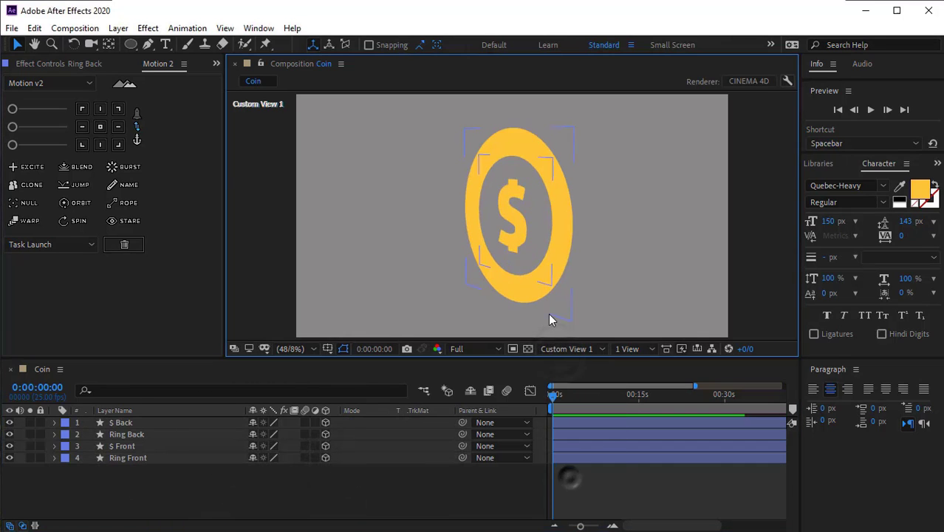
{"action": "left_click", "coordinate": [90, 45]}
{"action": "left_click_drag", "start_coordinate": [538, 244], "coordinate": [576, 313]}
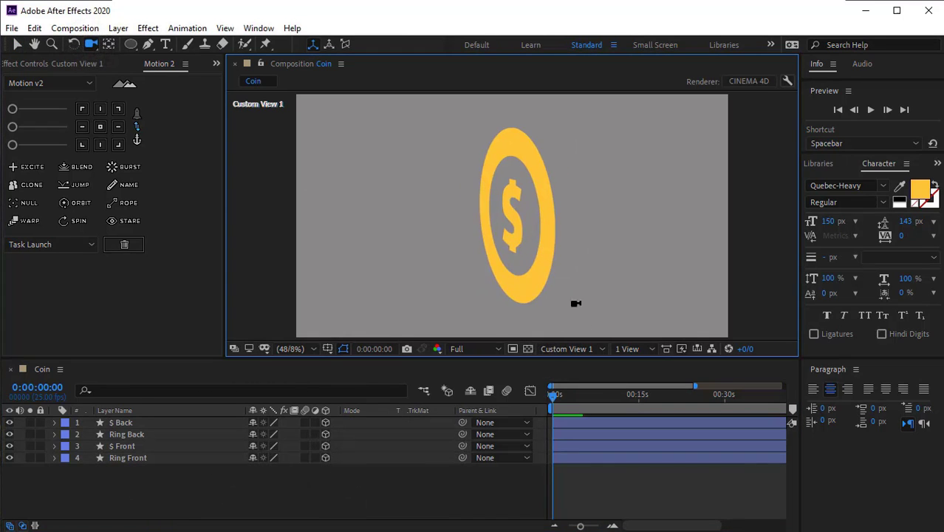
{"action": "left_click", "coordinate": [562, 349]}
{"action": "left_click", "coordinate": [563, 412]}
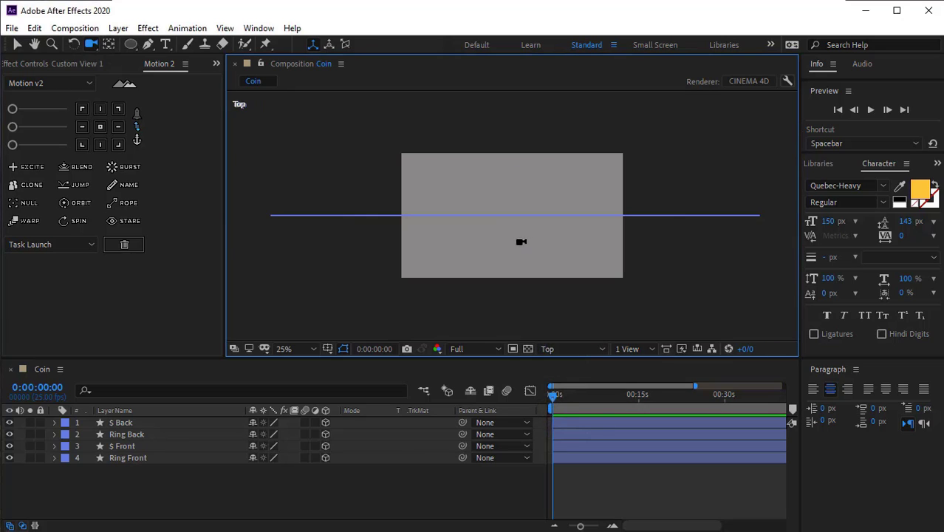
{"action": "left_click", "coordinate": [126, 435]}
{"action": "left_click", "coordinate": [121, 423], "text": "shift"}
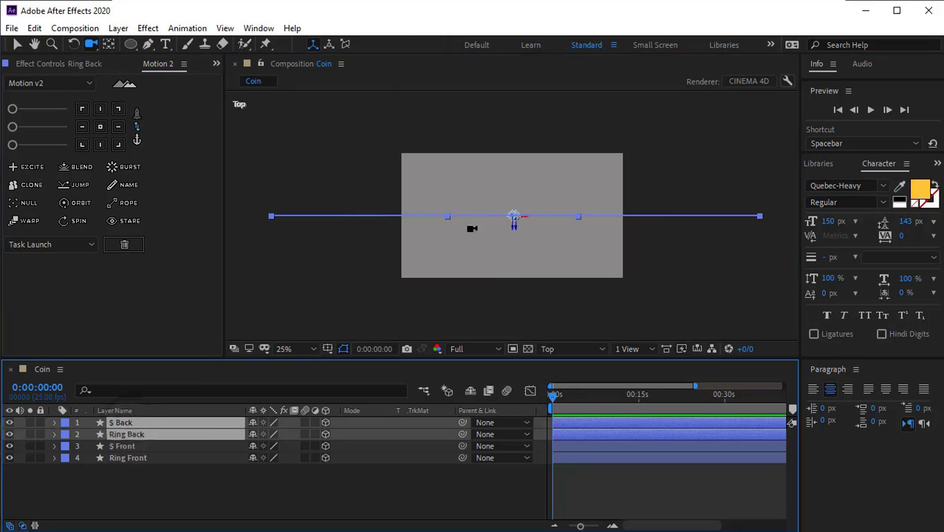
{"action": "key", "text": "v"}
{"action": "left_click_drag", "start_coordinate": [513, 228], "coordinate": [517, 159]}
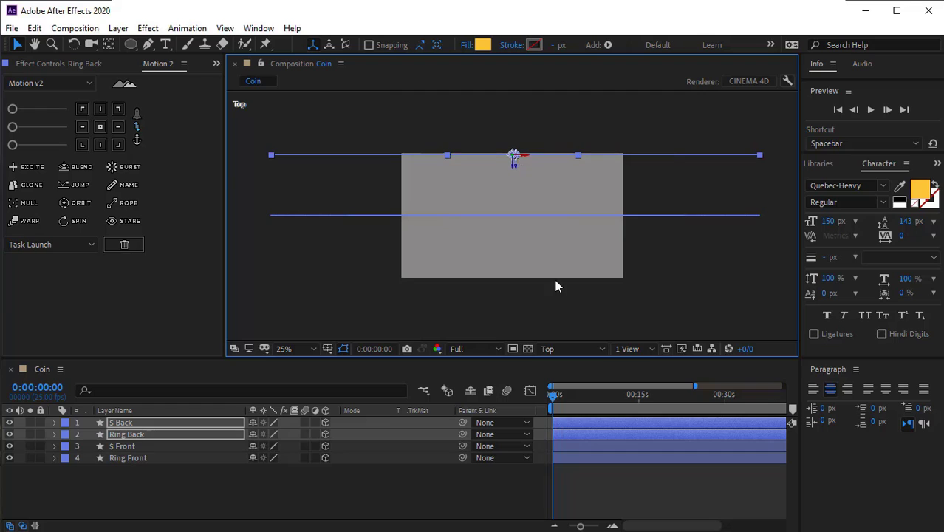
{"action": "left_click", "coordinate": [223, 507]}
Duplicate the Ring Front layer and rename the copy "Ring Extrude".
{"action": "left_click", "coordinate": [132, 459]}
{"action": "key", "text": "ctrl+d"}
{"action": "key", "text": "Return"}
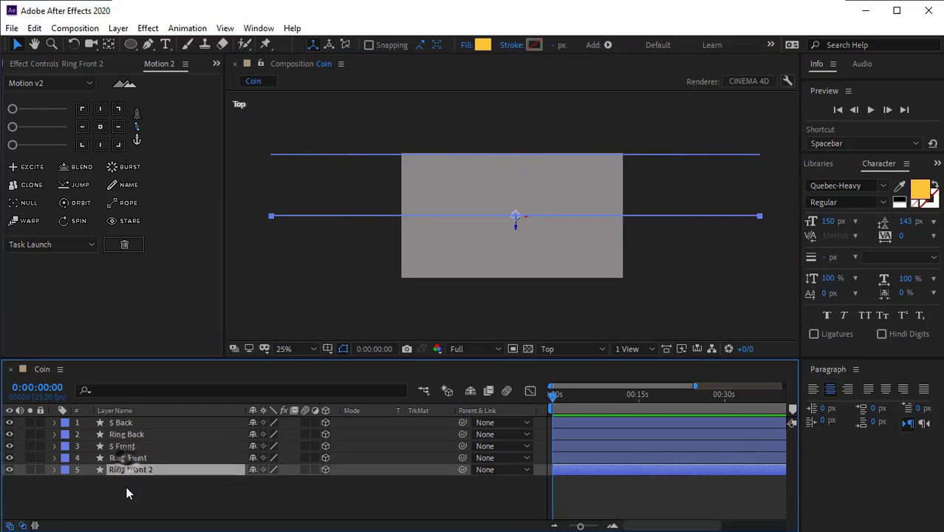
{"action": "type", "text": "Ring Extrude"}
{"action": "key", "text": "Return"}
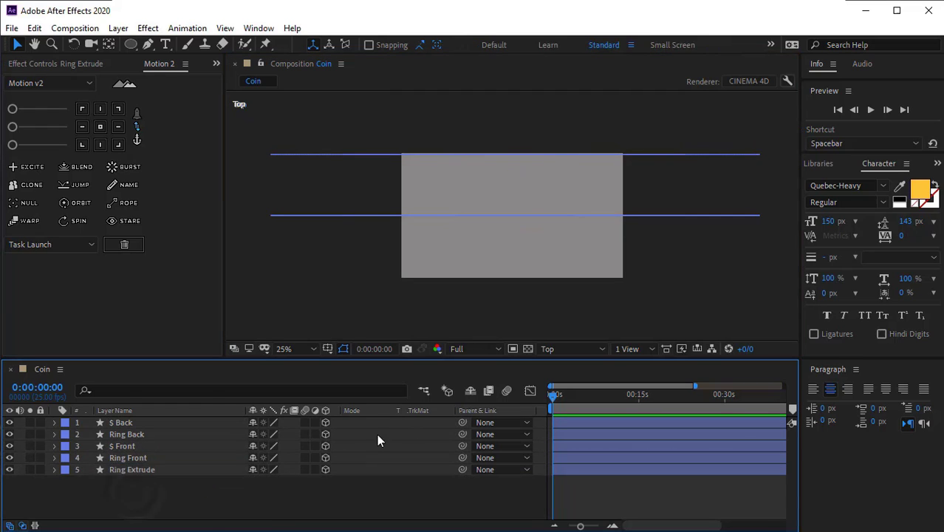
Set the Coin composition's 3D renderer to CINEMA 4D.
{"action": "right_click", "coordinate": [41, 370]}
{"action": "left_click", "coordinate": [94, 463]}
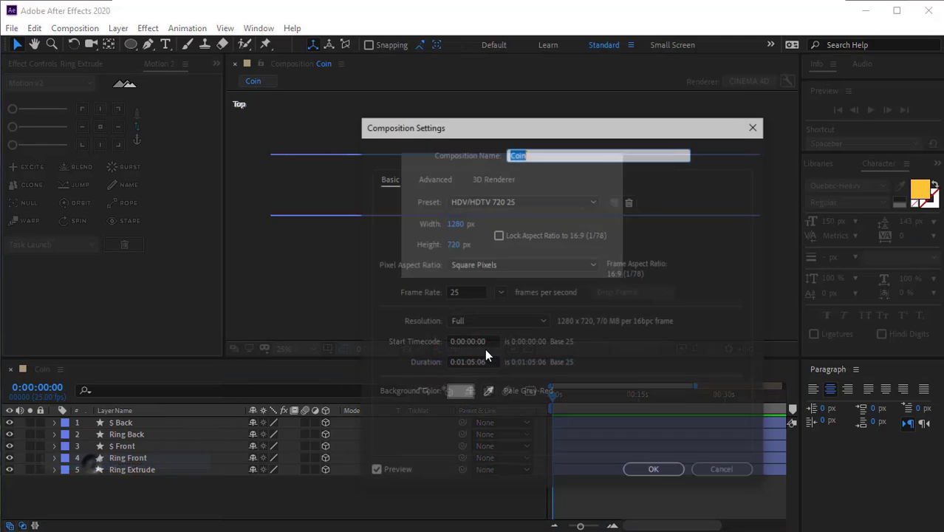
{"action": "left_click", "coordinate": [493, 178]}
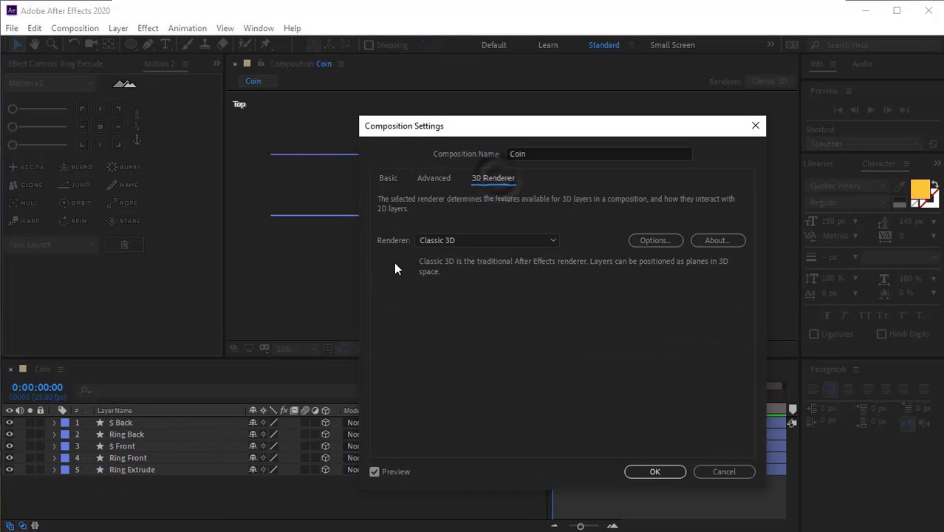
{"action": "left_click", "coordinate": [470, 240]}
{"action": "left_click", "coordinate": [473, 270]}
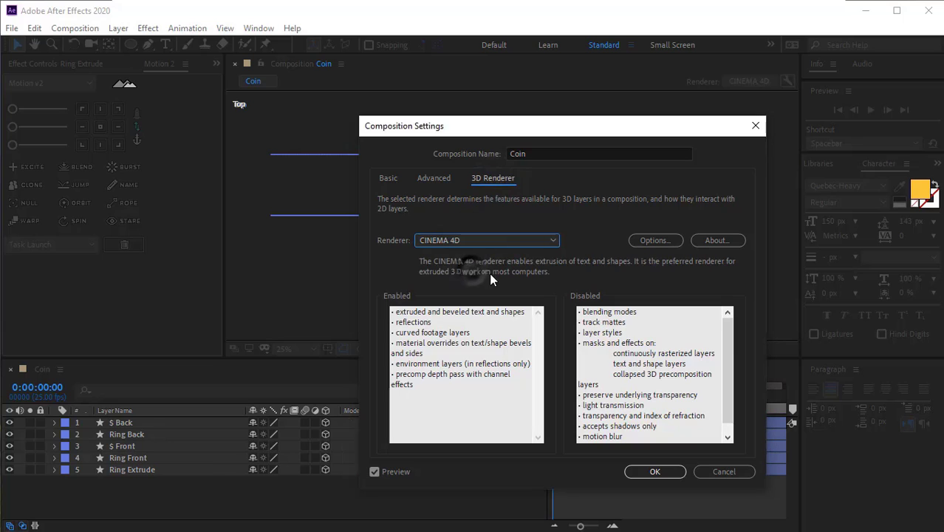
{"action": "left_click", "coordinate": [655, 472]}
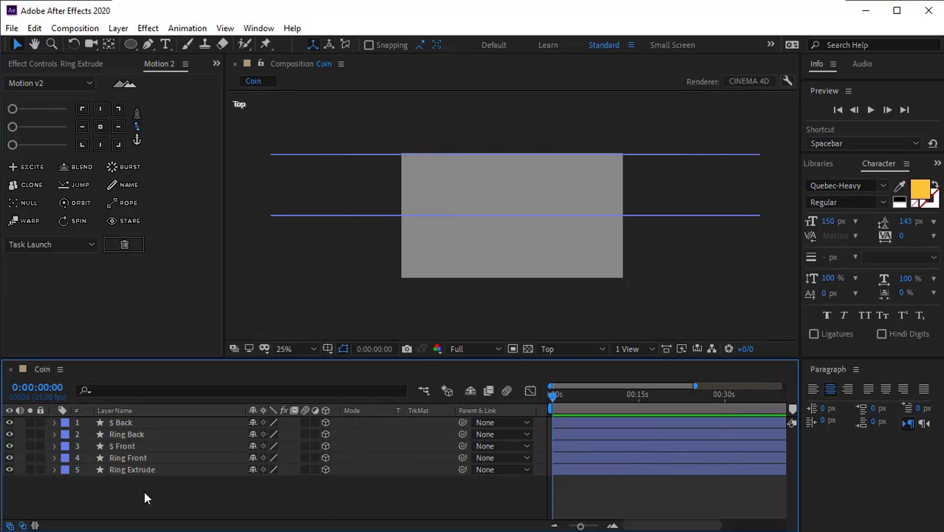
Set the Ring Extrude layer's extrusion depth to about 38.3 so that it reaches the back layers.
{"action": "left_click", "coordinate": [136, 470]}
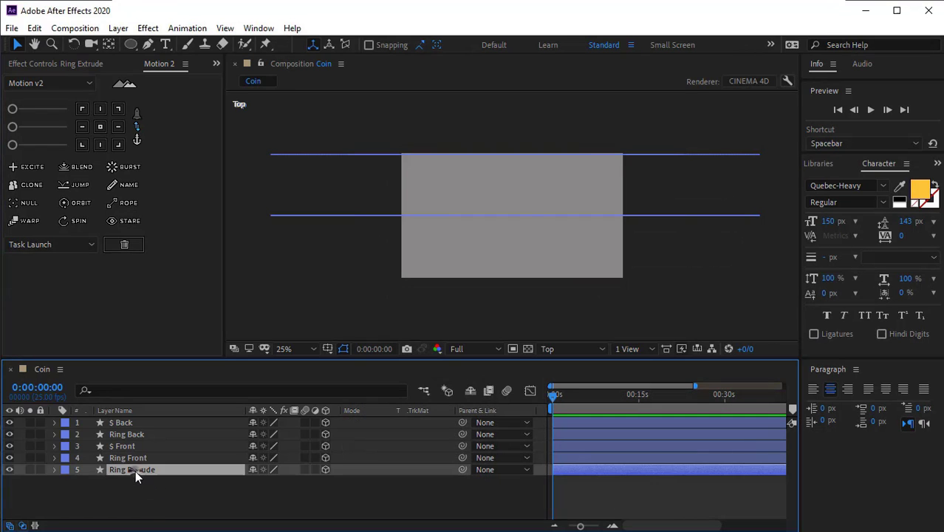
{"action": "left_click", "coordinate": [55, 471]}
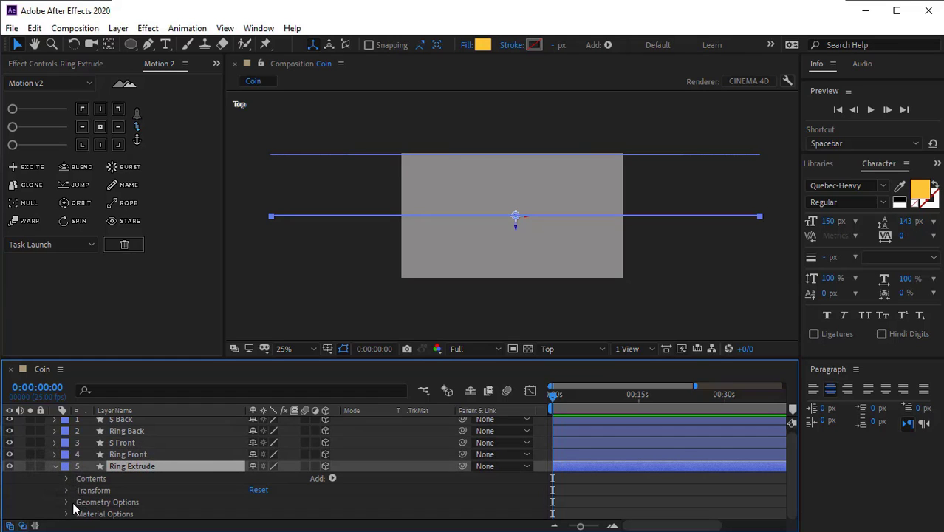
{"action": "left_click", "coordinate": [66, 503]}
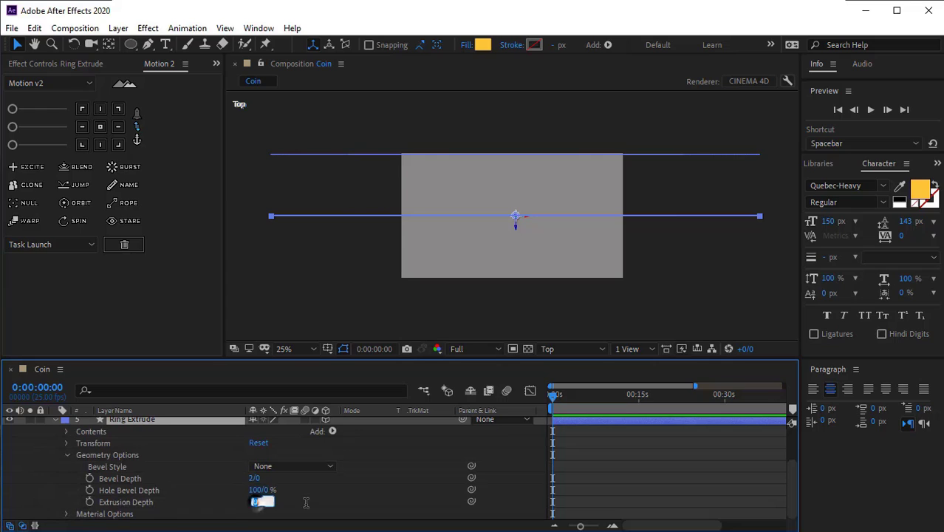
{"action": "key", "text": "Return"}
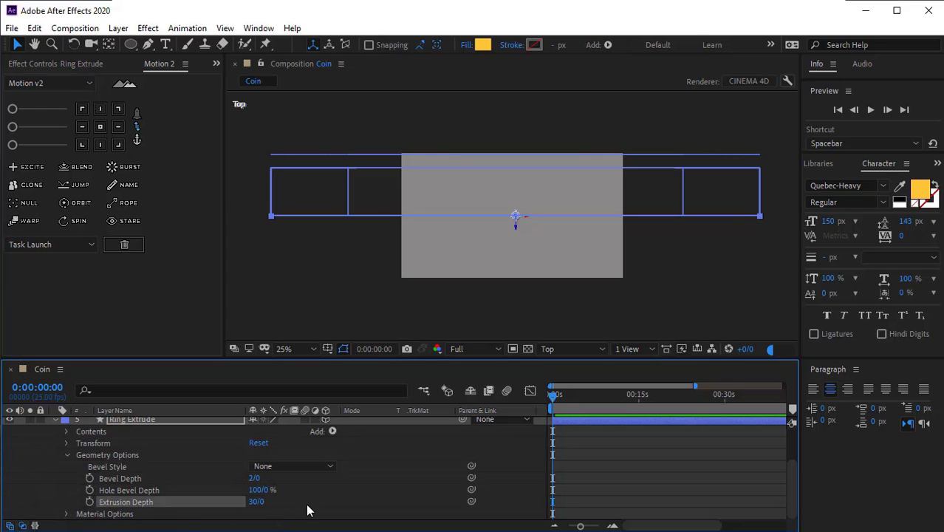
{"action": "scroll", "coordinate": [527, 176], "scroll_direction": "up", "scroll_amount": 2}
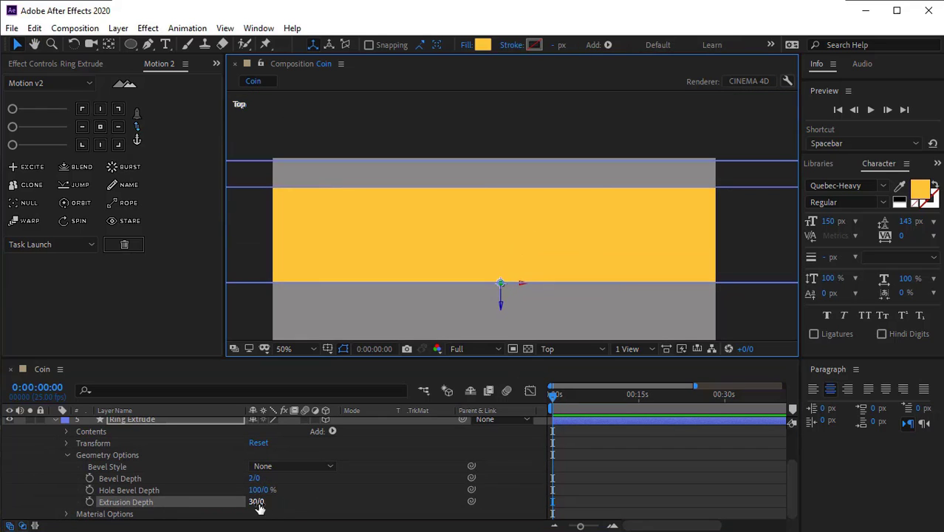
{"action": "mouse_move", "coordinate": [258, 504]}
{"action": "left_mouse_down"}
{"action": "mouse_move", "coordinate": [310, 498]}
{"action": "mouse_move", "coordinate": [261, 503]}
{"action": "left_mouse_up"}
{"action": "scroll", "coordinate": [523, 222], "scroll_direction": "up", "scroll_amount": 5}
{"action": "left_click", "coordinate": [56, 463]}
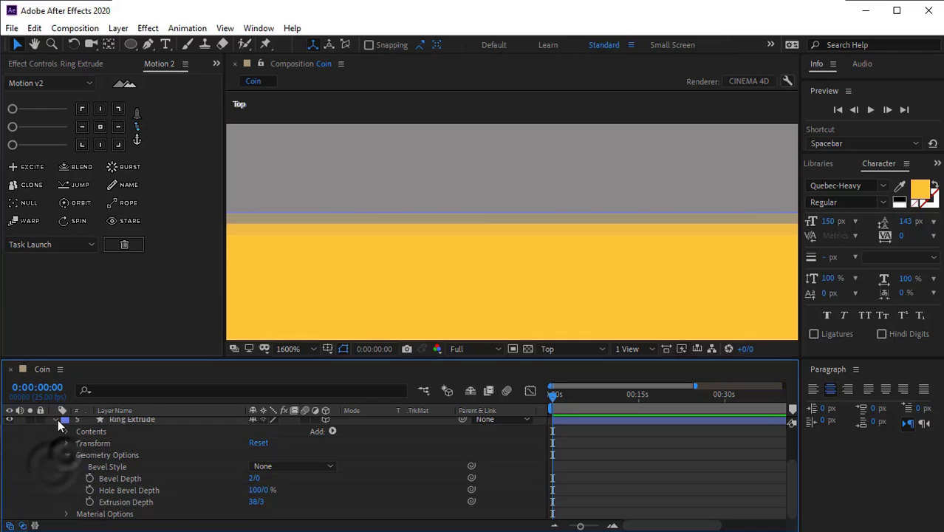
{"action": "left_click", "coordinate": [57, 421]}
In Custom View 1, change the Ring Extrude layer's fill to the darker orange FE9E38.
{"action": "scroll", "coordinate": [445, 262], "scroll_direction": "down", "scroll_amount": 10}
{"action": "key", "text": "F11"}
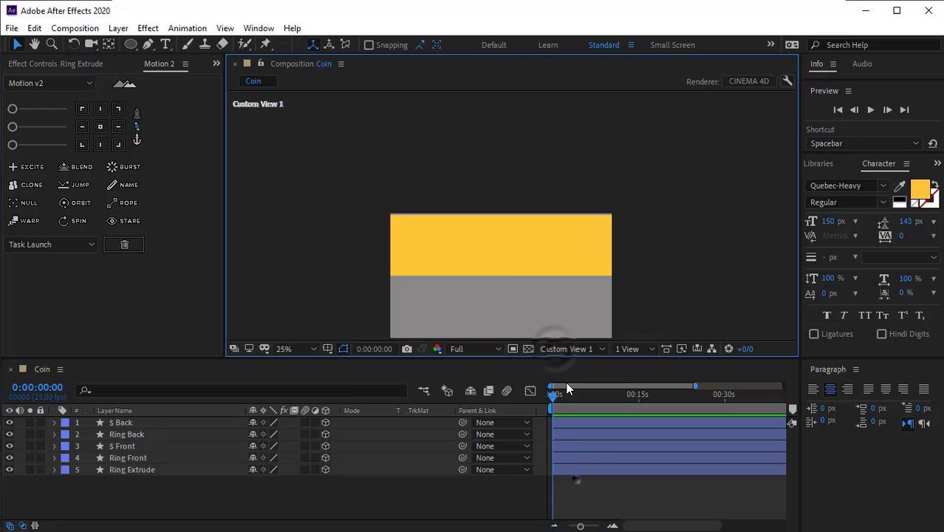
{"action": "left_click", "coordinate": [292, 348]}
{"action": "left_click", "coordinate": [298, 362]}
{"action": "left_click", "coordinate": [144, 470]}
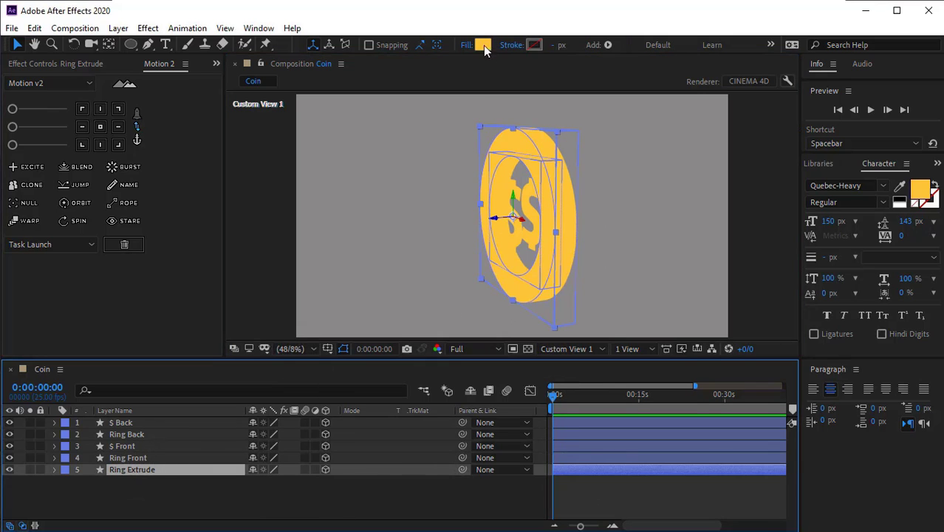
{"action": "left_click", "coordinate": [483, 45]}
{"action": "left_click_drag", "start_coordinate": [692, 430], "coordinate": [695, 437]}
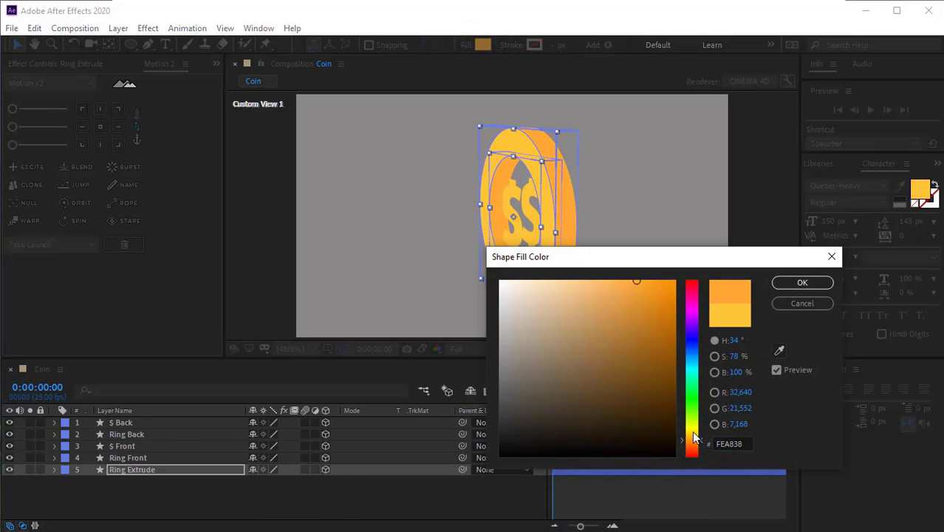
{"action": "key", "text": "Return"}
{"action": "left_click", "coordinate": [609, 255]}
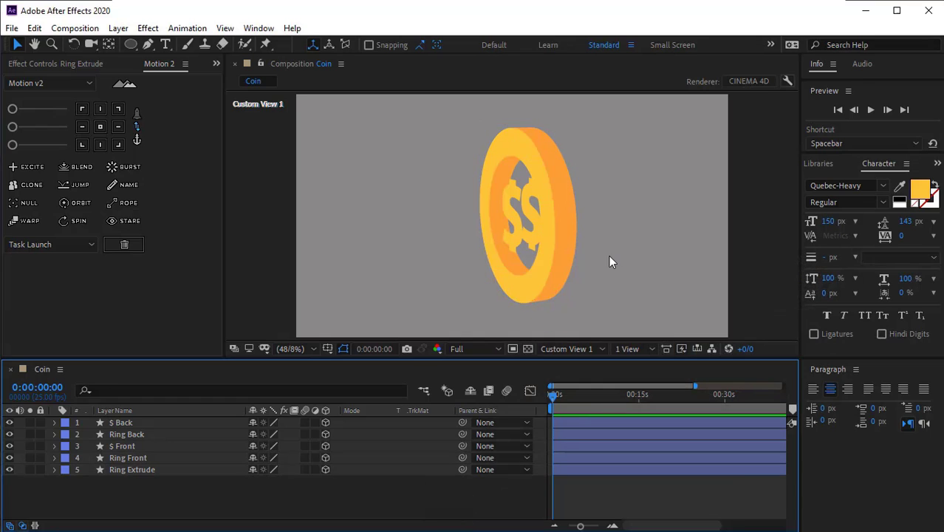
Duplicate the $ Front layer and place the copy directly above Ring Extrude in the layer stack.
{"action": "left_click", "coordinate": [126, 446]}
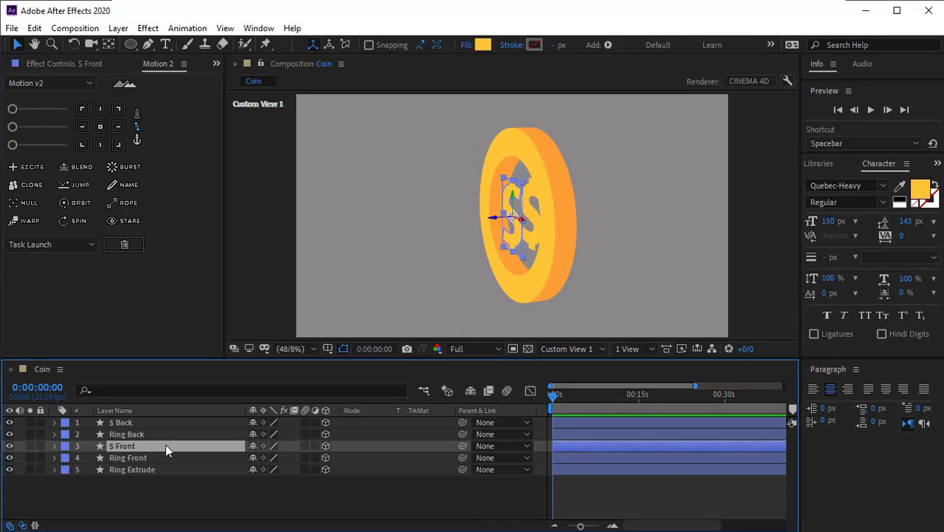
{"action": "key", "text": "ctrl+d"}
{"action": "left_click_drag", "start_coordinate": [165, 445], "coordinate": [145, 474]}
Give the copied $ layer and Ring Extrude an orange label colour.
{"action": "left_click", "coordinate": [134, 482], "text": "shift"}
{"action": "left_click", "coordinate": [66, 481]}
{"action": "left_click", "coordinate": [96, 403]}
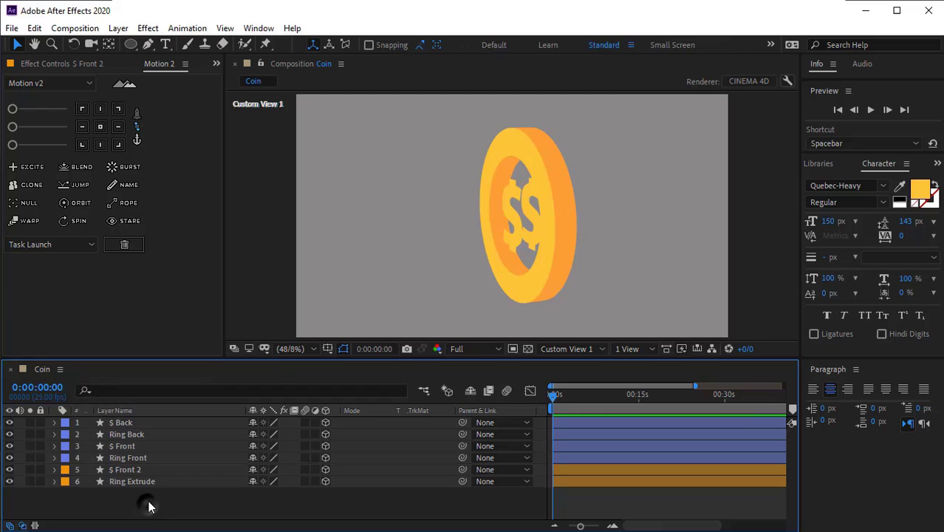
Rename the copied $ layer "$ Extrude".
{"action": "left_click", "coordinate": [133, 470]}
{"action": "key", "text": "Return"}
{"action": "type", "text": "$ Extrude"}
{"action": "key", "text": "Return"}
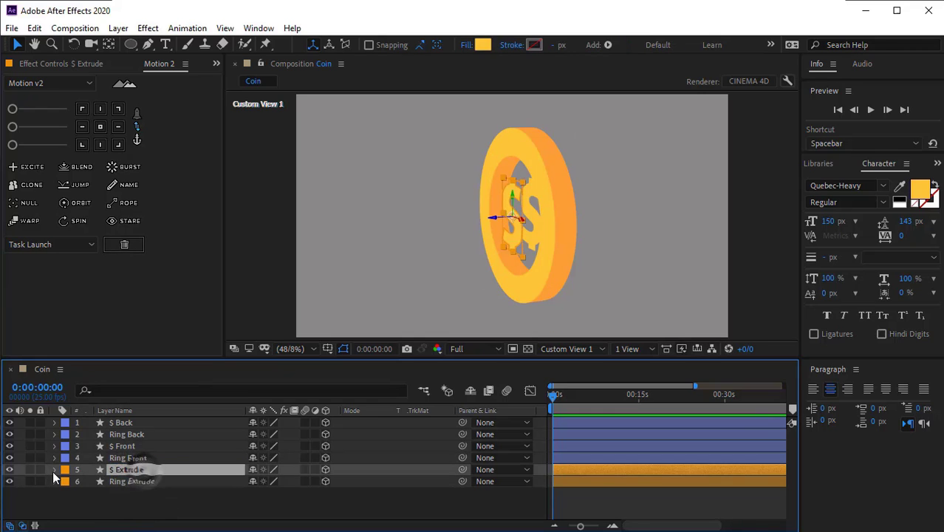
Set the $ Extrude layer's extrusion depth to 38.25, matching Ring Extrude.
{"action": "left_click", "coordinate": [53, 470]}
{"action": "left_click", "coordinate": [66, 502]}
{"action": "scroll", "coordinate": [48, 499], "scroll_direction": "down", "scroll_amount": 1}
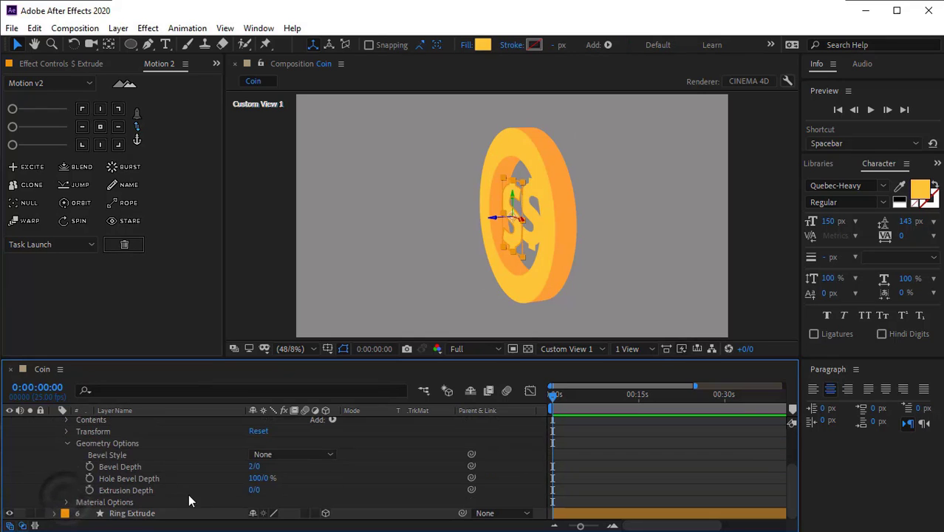
{"action": "left_click", "coordinate": [56, 513]}
{"action": "scroll", "coordinate": [53, 506], "scroll_direction": "down", "scroll_amount": 3}
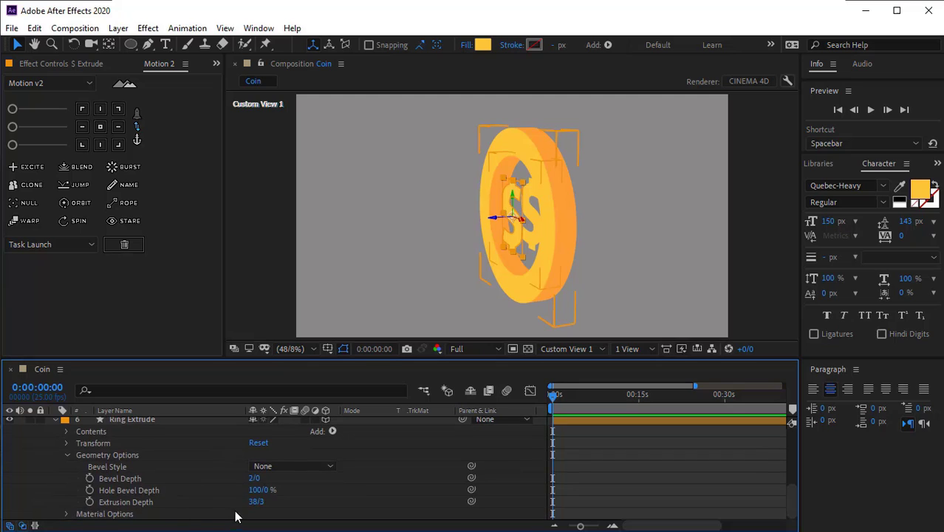
{"action": "left_click", "coordinate": [64, 492]}
{"action": "scroll", "coordinate": [54, 491], "scroll_direction": "up", "scroll_amount": 3}
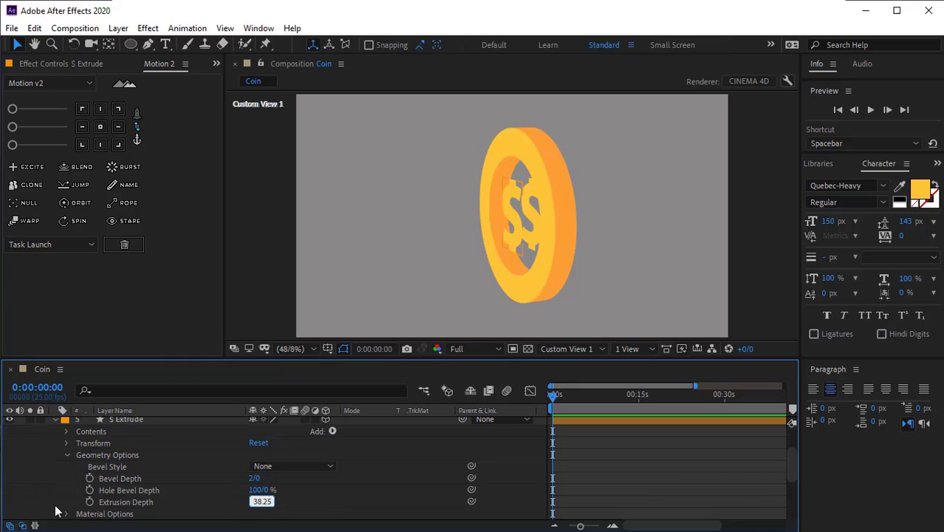
{"action": "left_click", "coordinate": [68, 456]}
{"action": "scroll", "coordinate": [61, 457], "scroll_direction": "up", "scroll_amount": 2}
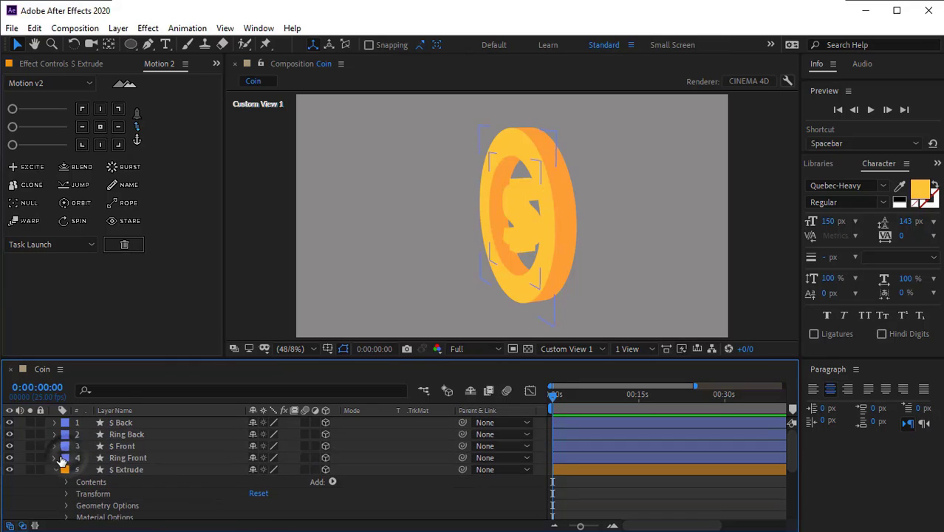
{"action": "left_click", "coordinate": [54, 469]}
Change the $ Extrude layer's fill to the orange FE9E38 sampled from the side of the extruded ring.
{"action": "left_click", "coordinate": [126, 470]}
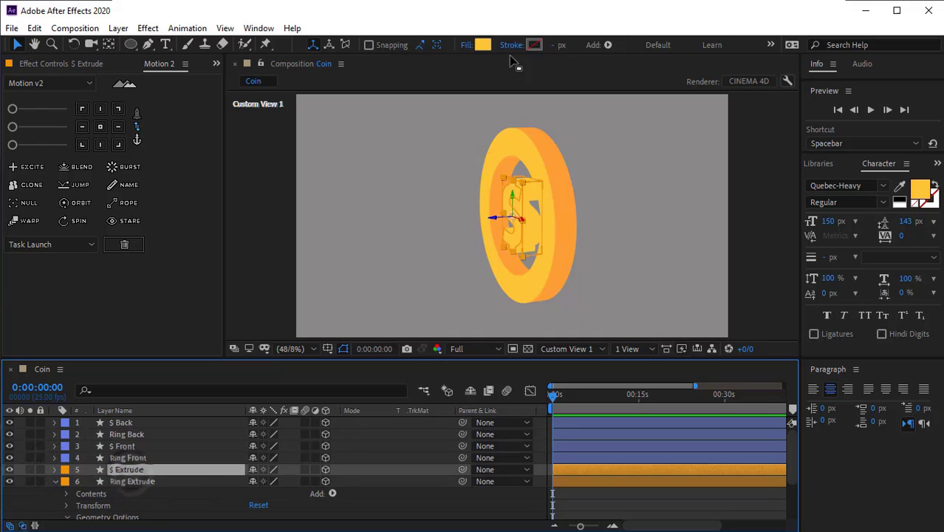
{"action": "left_click", "coordinate": [481, 45]}
{"action": "left_click", "coordinate": [780, 351]}
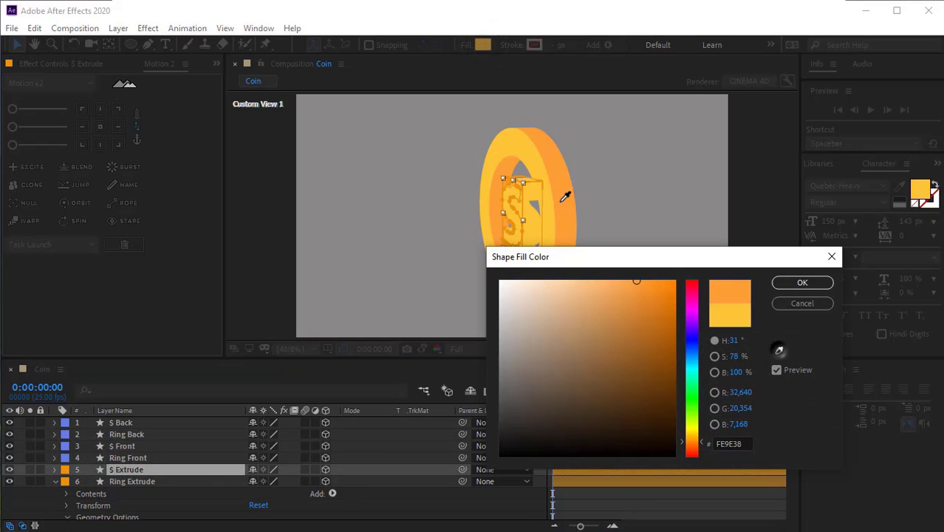
{"action": "left_click", "coordinate": [564, 197]}
{"action": "left_click", "coordinate": [793, 284]}
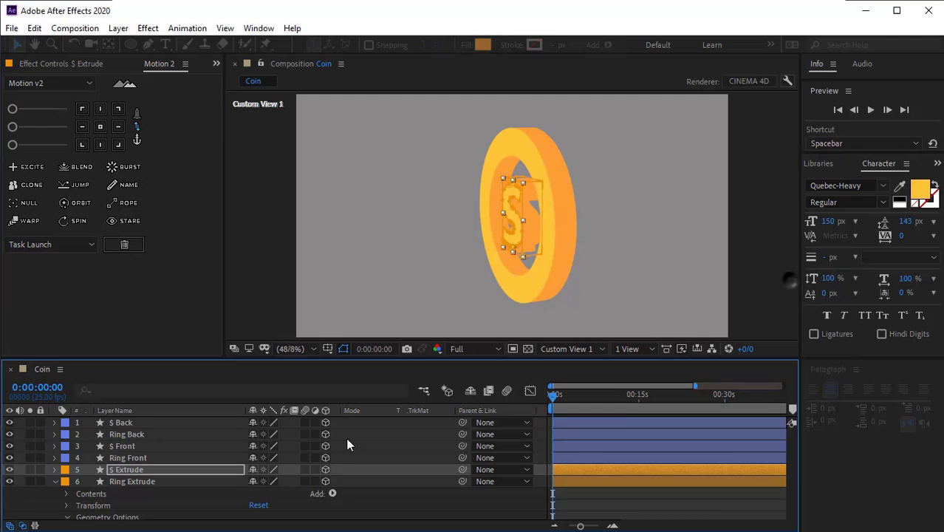
{"action": "left_click", "coordinate": [55, 484]}
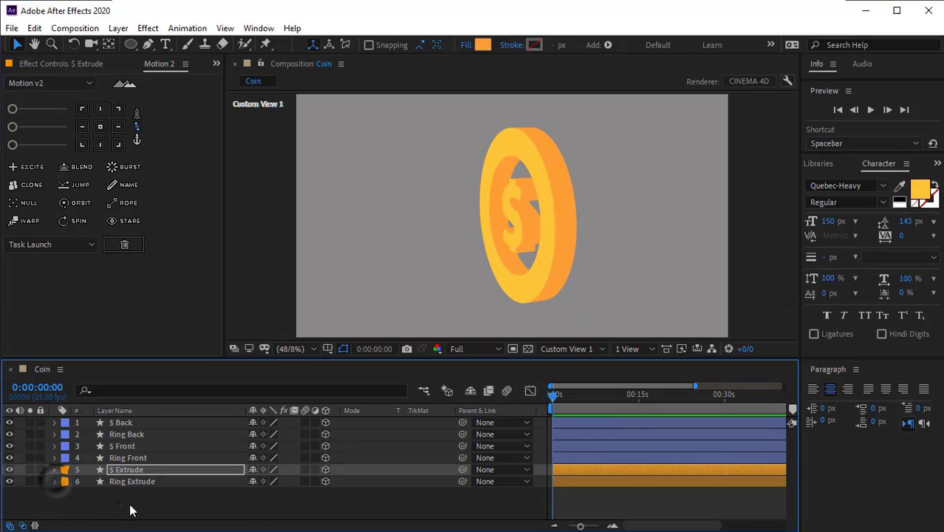
Turn on the visibility of Stroke 1 in the contents of the Ring Front layer.
{"action": "left_click", "coordinate": [603, 256]}
{"action": "key", "text": "c"}
{"action": "left_click_drag", "start_coordinate": [407, 205], "coordinate": [534, 198]}
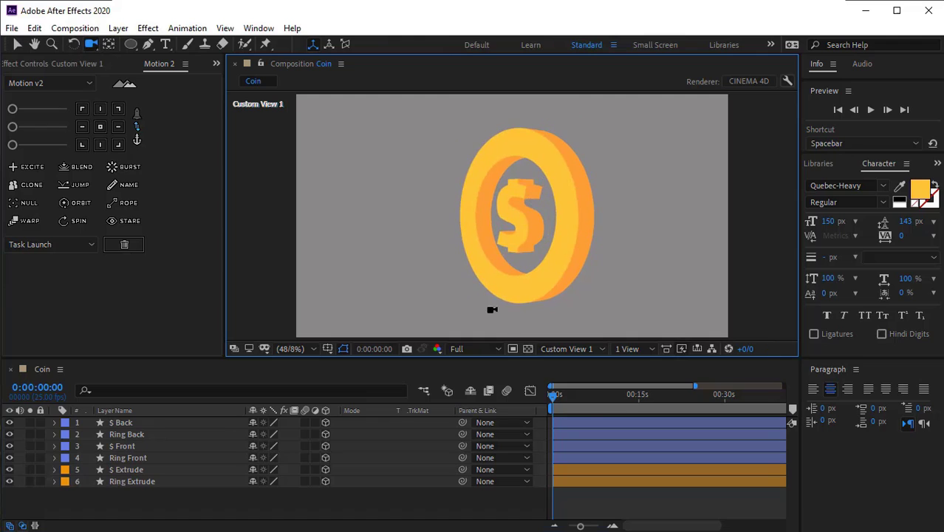
{"action": "left_click", "coordinate": [133, 457]}
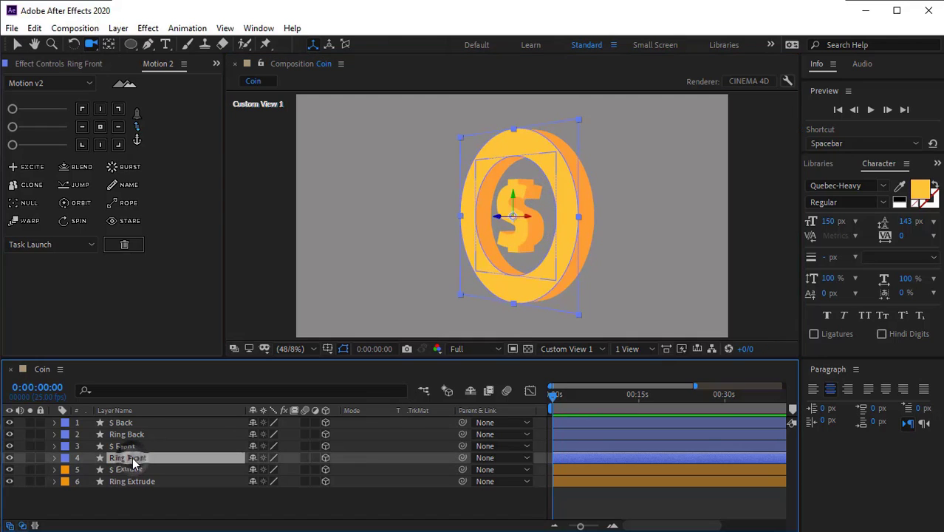
{"action": "left_click", "coordinate": [54, 458]}
{"action": "scroll", "coordinate": [70, 462], "scroll_direction": "down", "scroll_amount": 1}
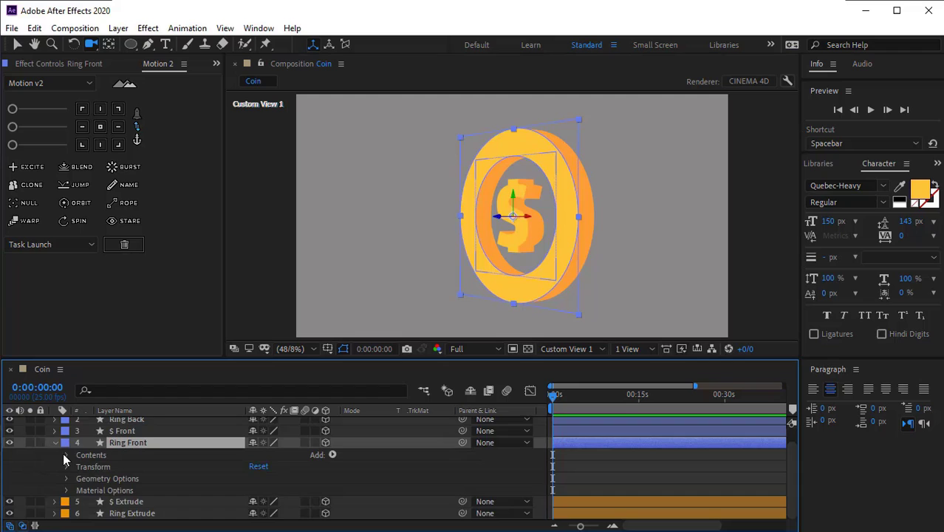
{"action": "left_click", "coordinate": [65, 455]}
{"action": "scroll", "coordinate": [41, 463], "scroll_direction": "down", "scroll_amount": 3}
{"action": "left_click", "coordinate": [77, 443]}
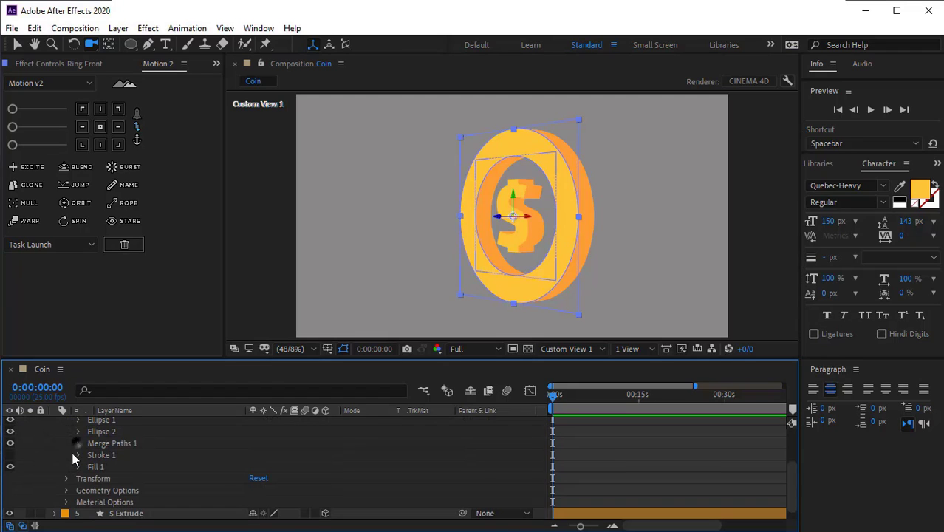
{"action": "left_click", "coordinate": [10, 456]}
{"action": "scroll", "coordinate": [111, 454], "scroll_direction": "up", "scroll_amount": 3}
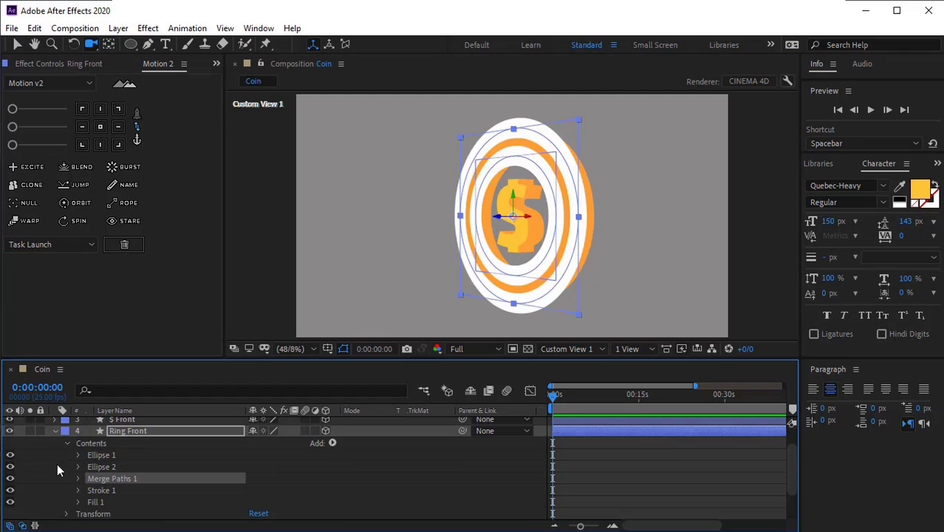
Set the Ring Front layer's stroke width to 2 px and move Stroke 1 below Fill 1 in its contents.
{"action": "left_click", "coordinate": [124, 430]}
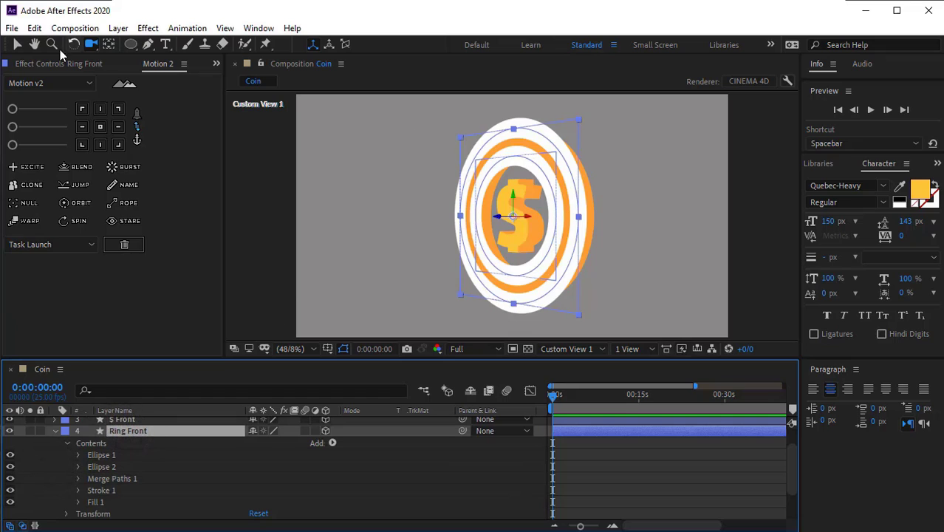
{"action": "key", "text": "v"}
{"action": "left_click", "coordinate": [555, 44]}
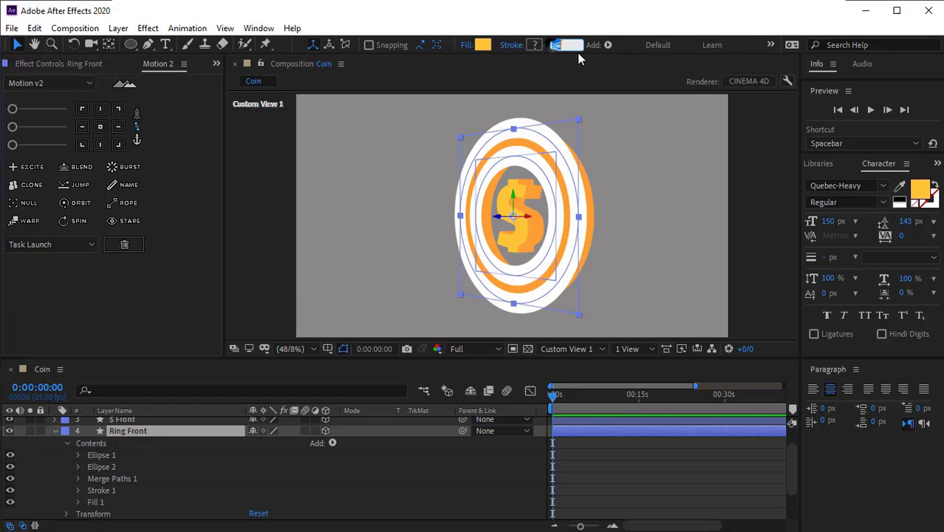
{"action": "type", "text": "2"}
{"action": "key", "text": "Return"}
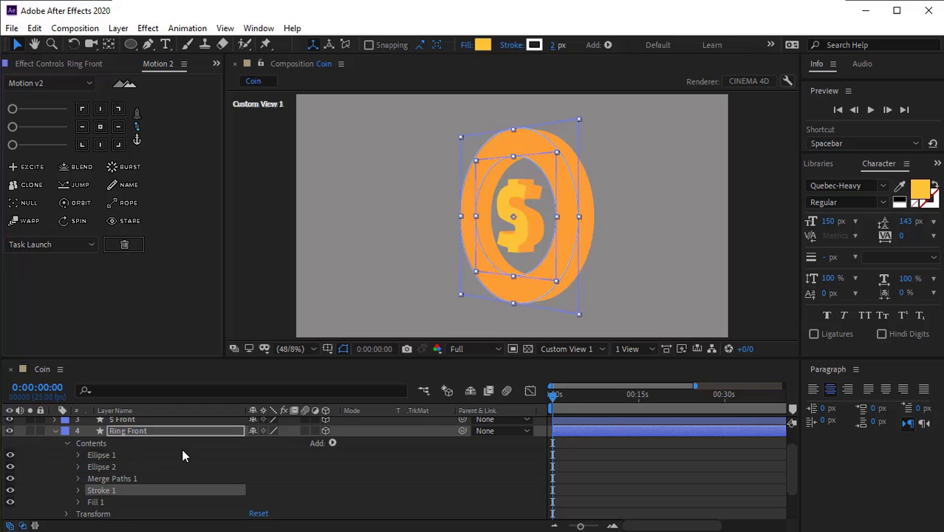
{"action": "left_click", "coordinate": [51, 484]}
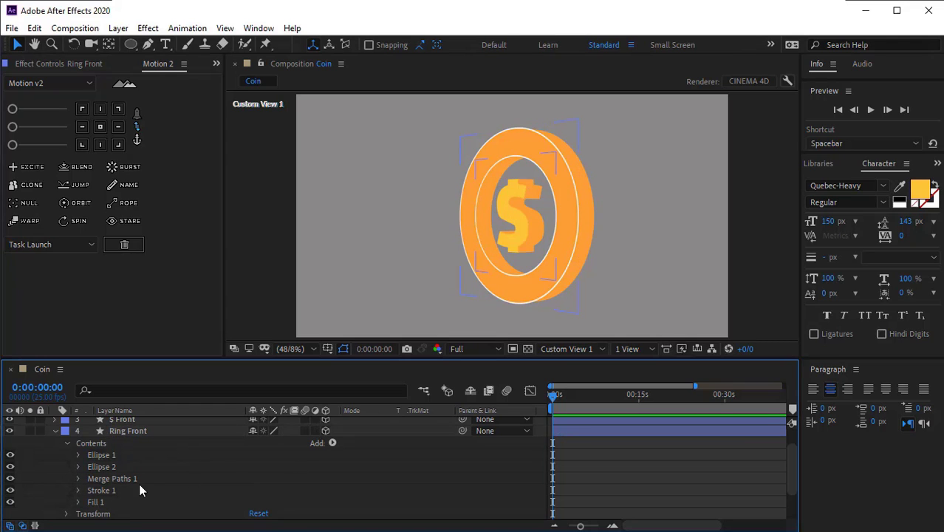
{"action": "mouse_move", "coordinate": [107, 490]}
{"action": "left_mouse_down"}
{"action": "mouse_move", "coordinate": [114, 515]}
{"action": "mouse_move", "coordinate": [98, 501]}
{"action": "left_mouse_up"}
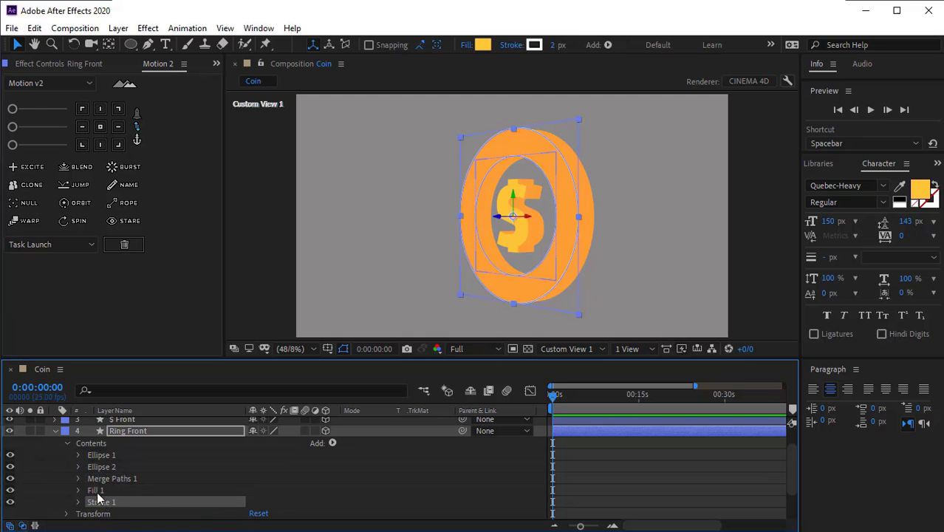
Deselect Stroke 1 and collapse the Ring Front layer's contents and properties.
{"action": "left_click", "coordinate": [66, 478]}
{"action": "scroll", "coordinate": [65, 478], "scroll_direction": "down", "scroll_amount": 1}
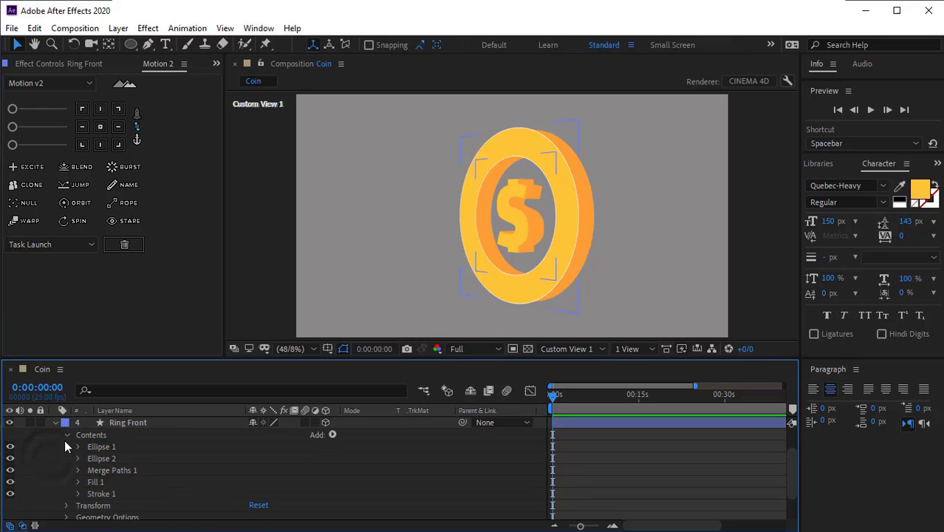
{"action": "left_click", "coordinate": [67, 431]}
{"action": "left_click", "coordinate": [55, 444]}
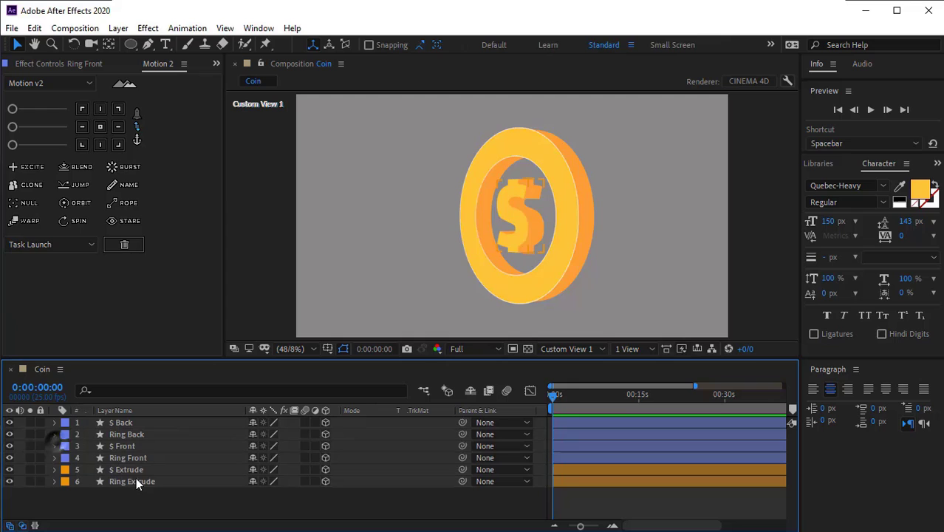
Turn on the visibility of Stroke 1 in the $ Front layer's contents and move it below Fill 1.
{"action": "left_click", "coordinate": [128, 446]}
{"action": "left_click", "coordinate": [53, 446]}
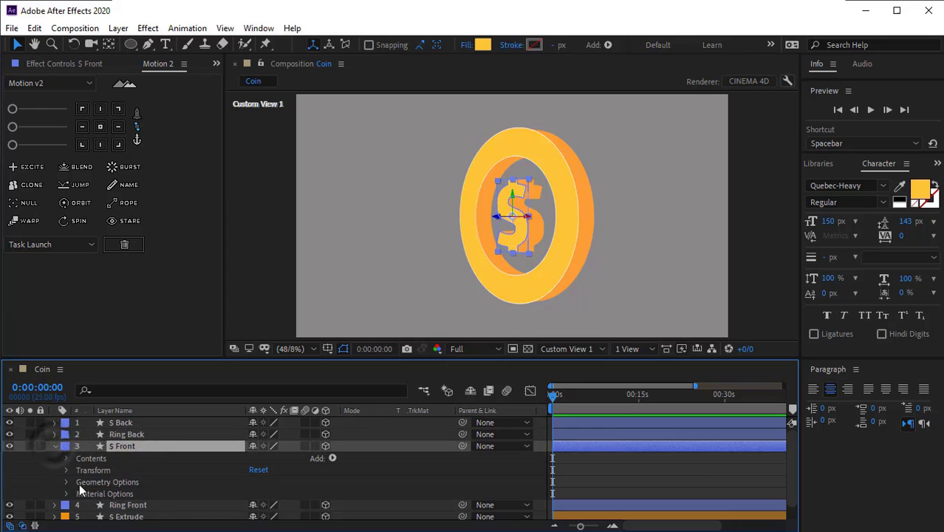
{"action": "left_click", "coordinate": [67, 458]}
{"action": "left_click", "coordinate": [77, 470]}
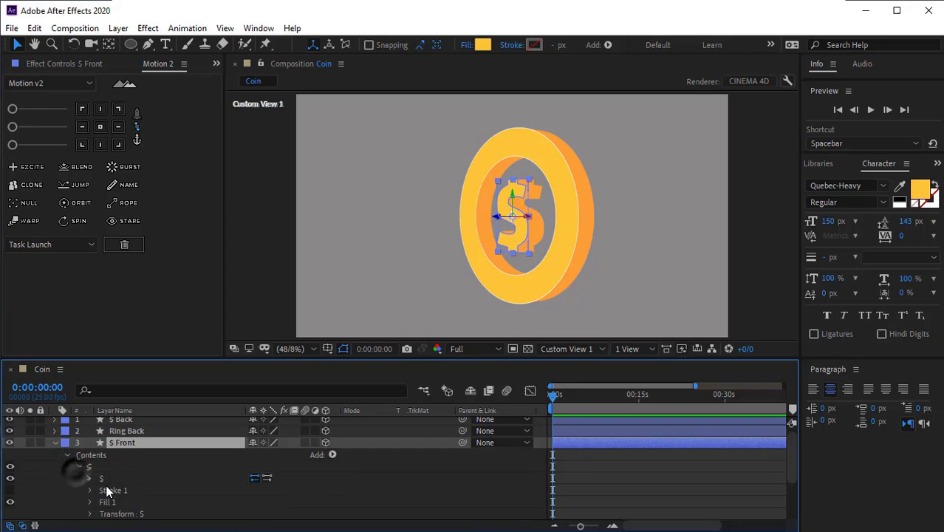
{"action": "left_click", "coordinate": [10, 491]}
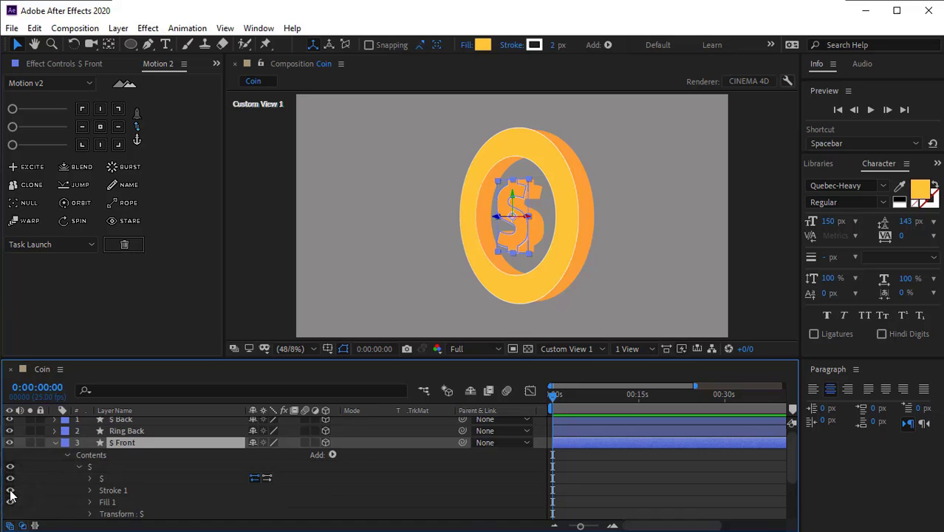
{"action": "left_click_drag", "start_coordinate": [107, 494], "coordinate": [107, 510]}
{"action": "left_click", "coordinate": [59, 486]}
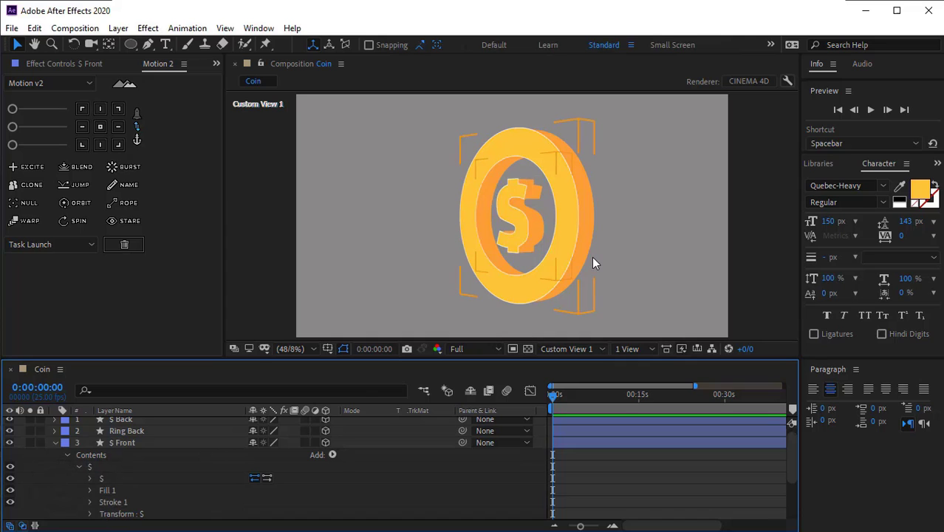
{"action": "left_click", "coordinate": [55, 442]}
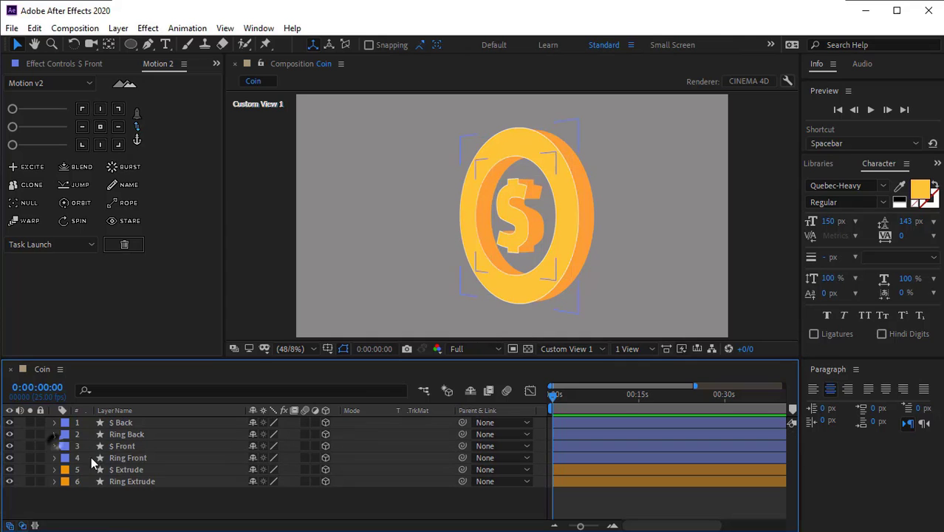
Turn on the visibility of Stroke 1 in the Ring Back layer's contents and move it below Fill 1.
{"action": "left_click", "coordinate": [127, 435]}
{"action": "left_click", "coordinate": [54, 434]}
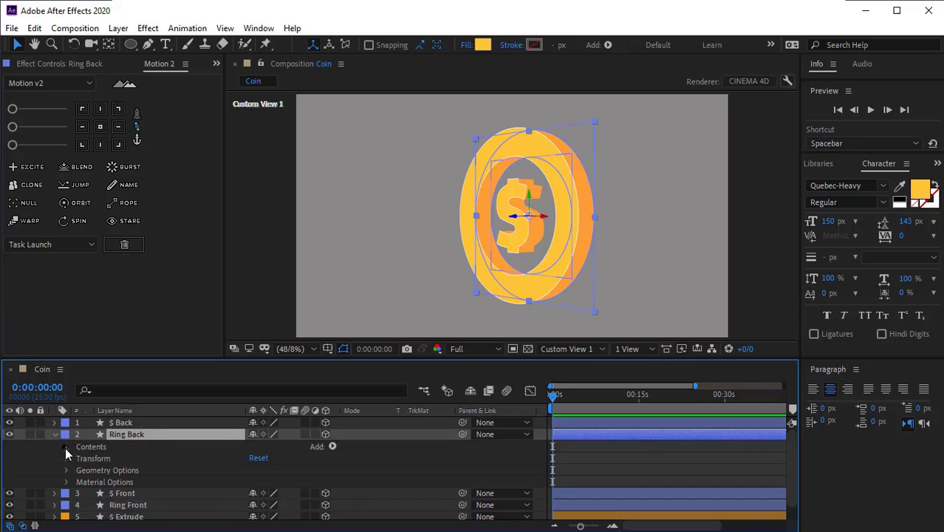
{"action": "left_click", "coordinate": [66, 447]}
{"action": "left_click", "coordinate": [25, 502]}
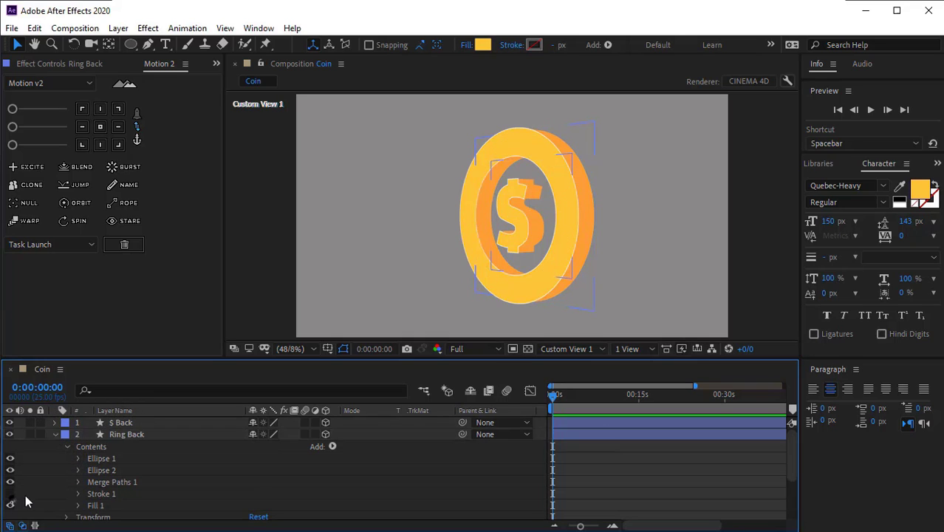
{"action": "left_click", "coordinate": [100, 494]}
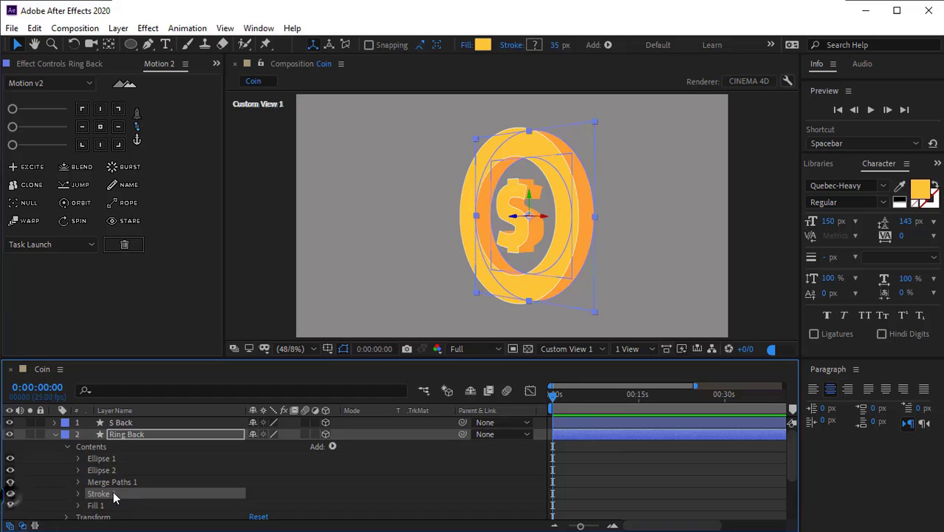
{"action": "left_click_drag", "start_coordinate": [113, 498], "coordinate": [115, 512]}
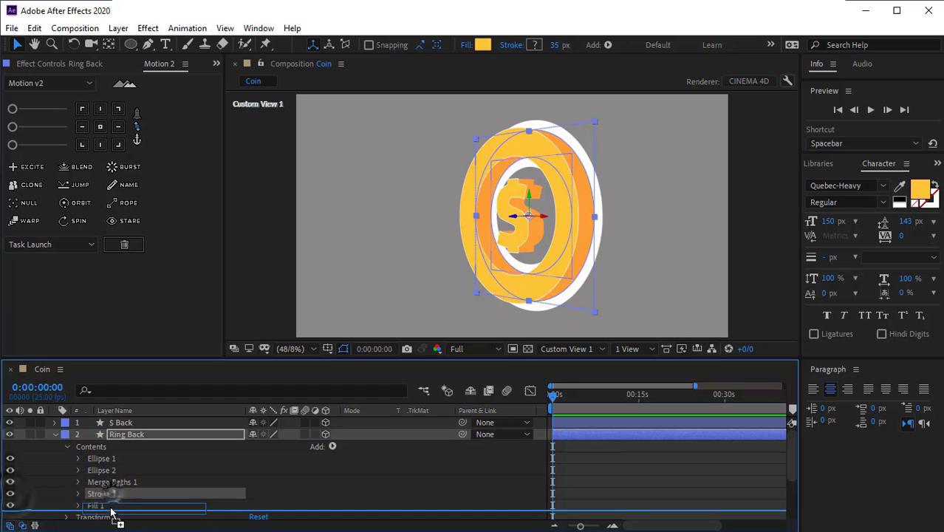
Set the Ring Back layer's stroke width to 2 px.
{"action": "left_click", "coordinate": [557, 46]}
{"action": "type", "text": "0"}
{"action": "key", "text": "Return"}
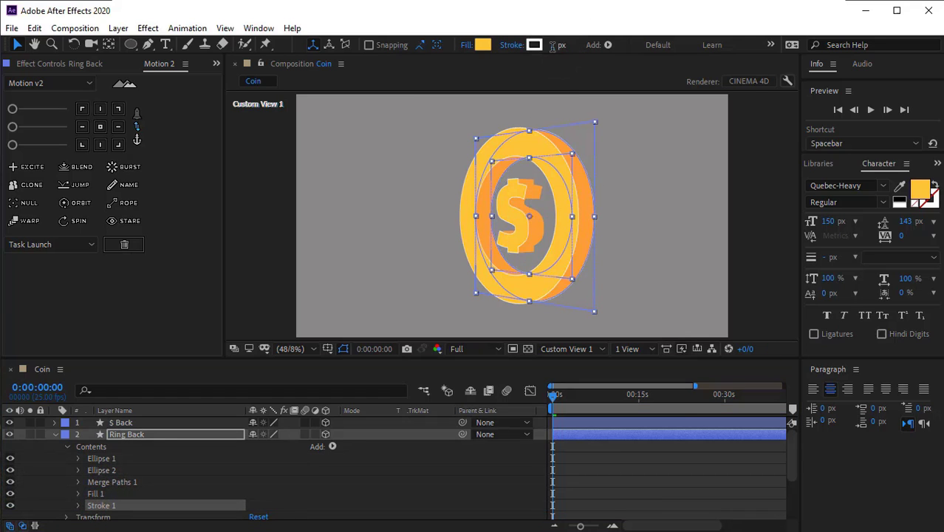
Turn on the visibility of Stroke 1 in the $ Back layer's contents and move it below Fill 1.
{"action": "left_click", "coordinate": [54, 424]}
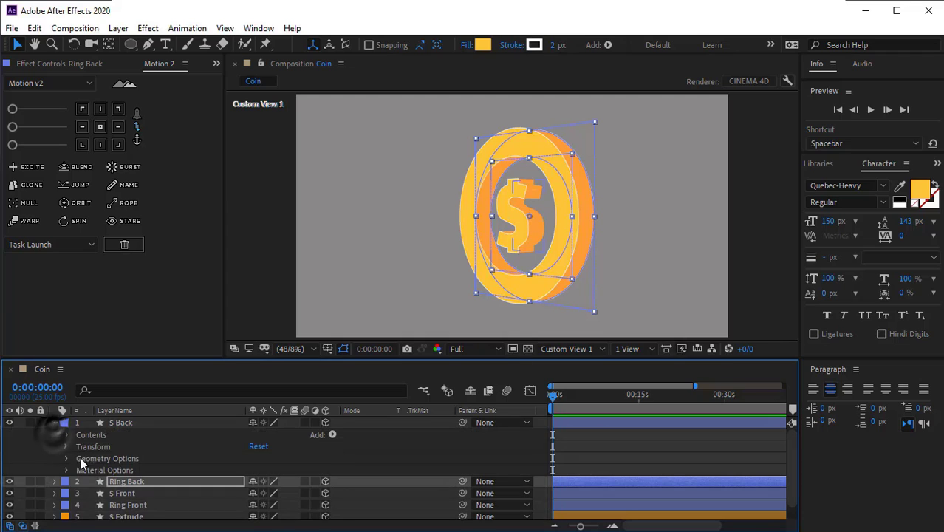
{"action": "left_click", "coordinate": [67, 435]}
{"action": "left_click", "coordinate": [76, 446]}
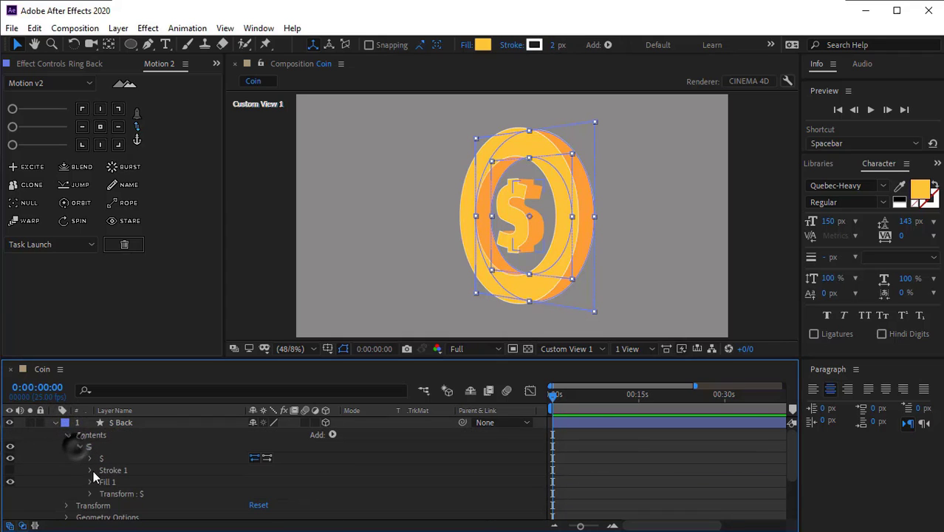
{"action": "left_click_drag", "start_coordinate": [107, 471], "coordinate": [113, 483]}
{"action": "left_click", "coordinate": [216, 461]}
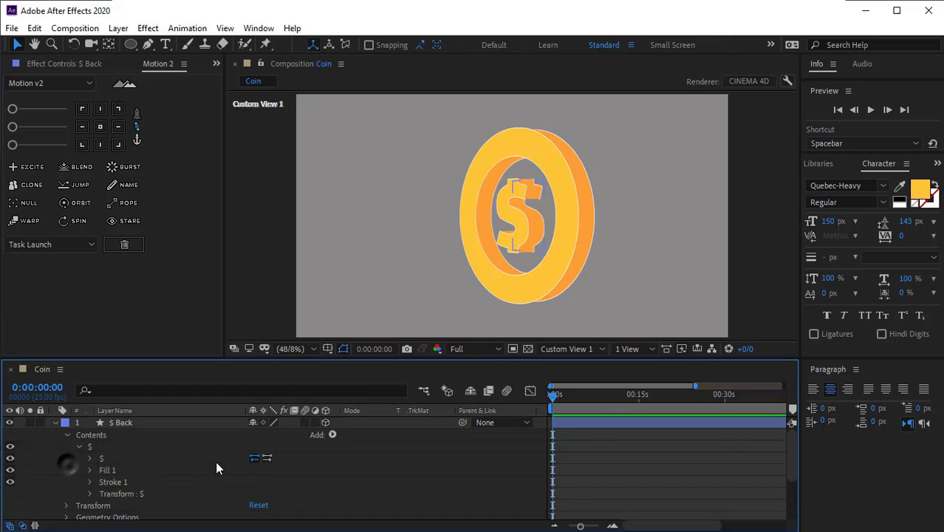
{"action": "left_click", "coordinate": [54, 422]}
{"action": "left_click", "coordinate": [81, 423]}
{"action": "left_click", "coordinate": [134, 481], "text": "shift"}
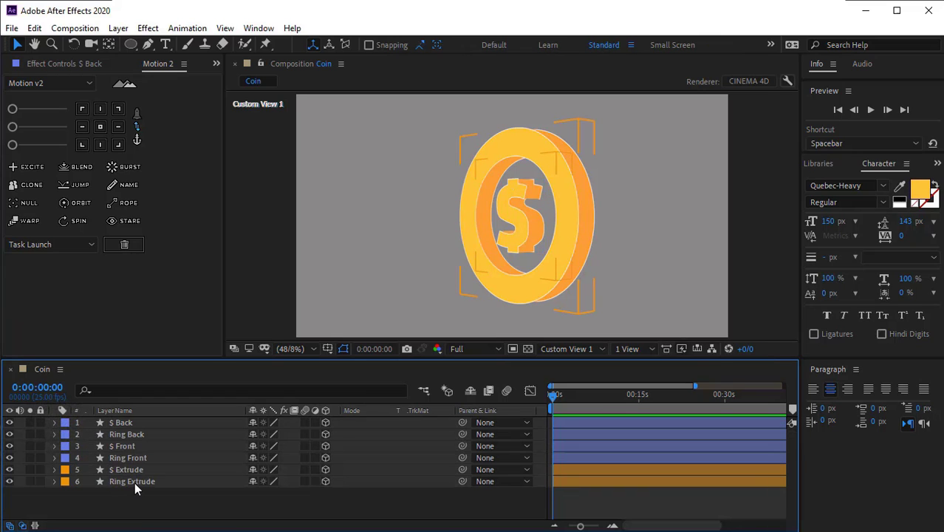
Change the Ring Extrude layer's fill to the darker orange FE8738 by shifting its hue to 24°.
{"action": "left_click", "coordinate": [135, 482]}
{"action": "left_click", "coordinate": [482, 45]}
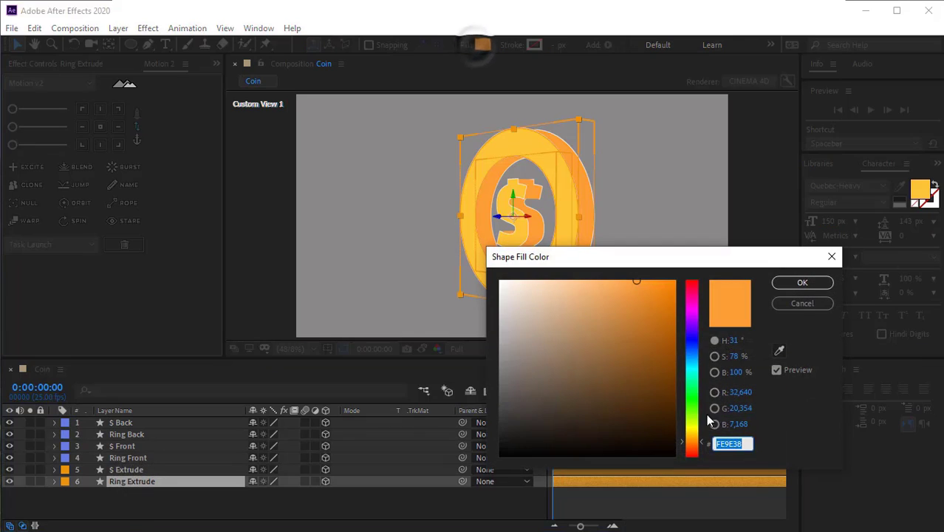
{"action": "left_click_drag", "start_coordinate": [696, 443], "coordinate": [695, 447]}
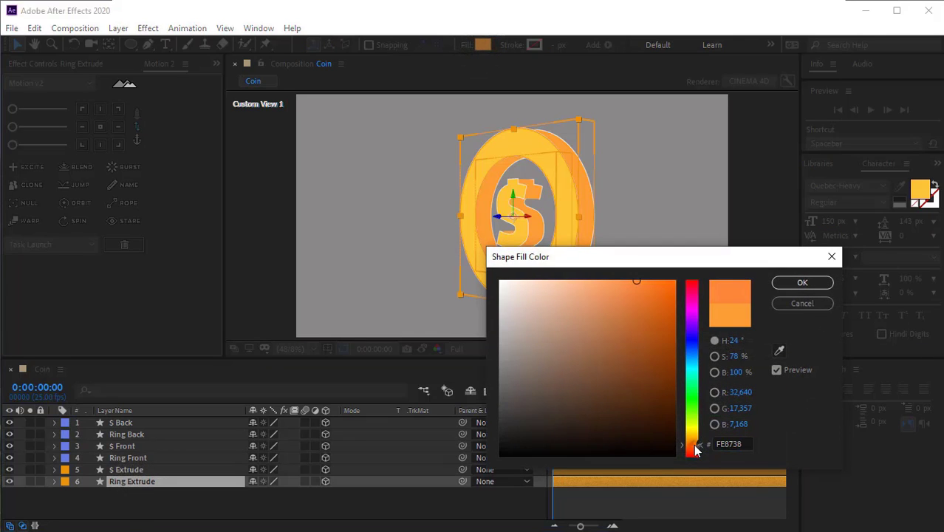
{"action": "left_click", "coordinate": [803, 283]}
Change the $ Extrude layer's fill to the orange FE8738 sampled from the side of the extruded ring.
{"action": "left_click", "coordinate": [156, 470]}
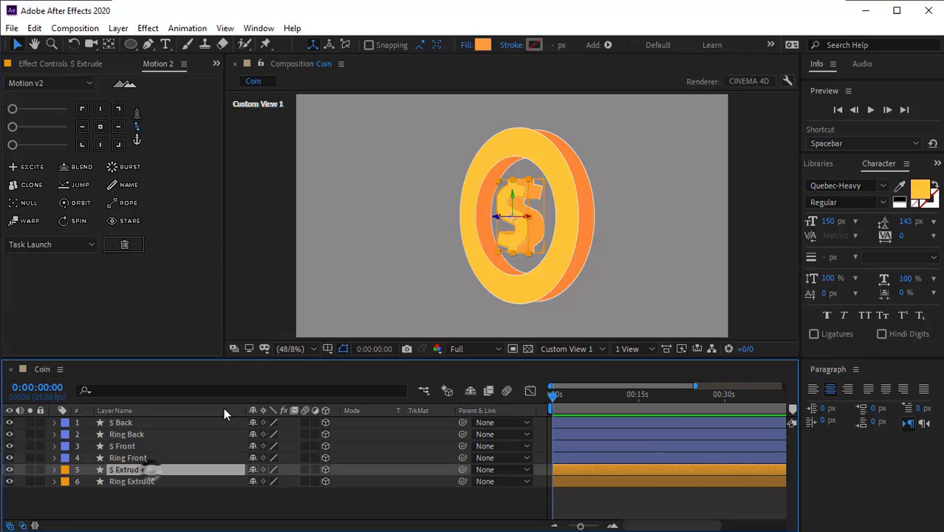
{"action": "left_click", "coordinate": [477, 45]}
{"action": "left_click", "coordinate": [779, 350]}
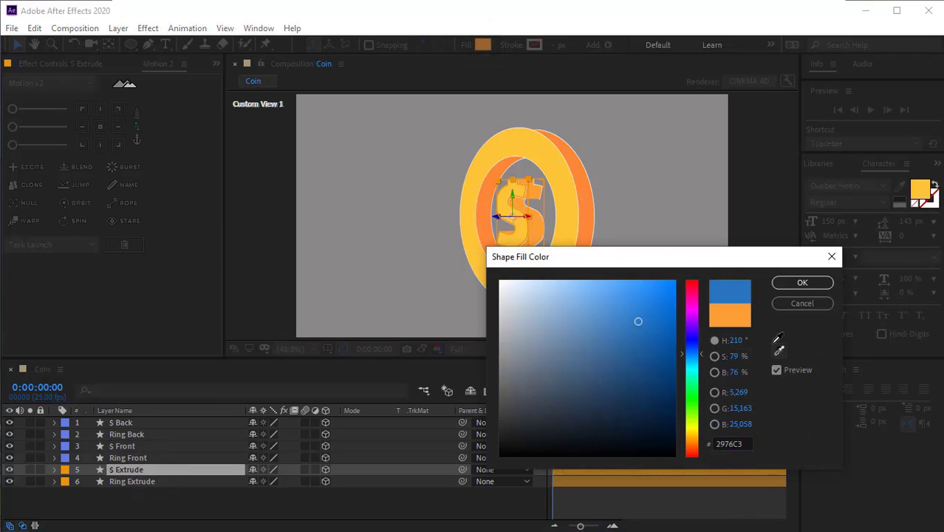
{"action": "left_click", "coordinate": [592, 204]}
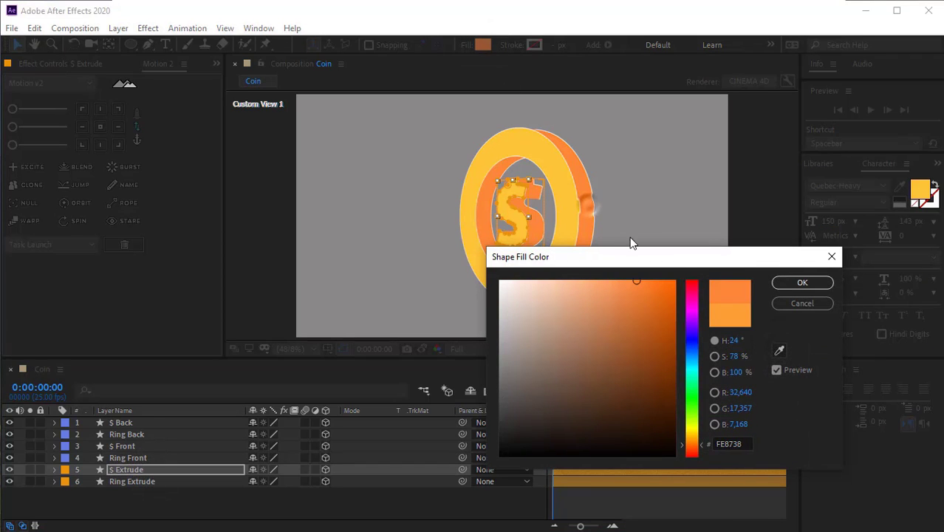
{"action": "left_click", "coordinate": [802, 283]}
{"action": "left_click", "coordinate": [432, 517]}
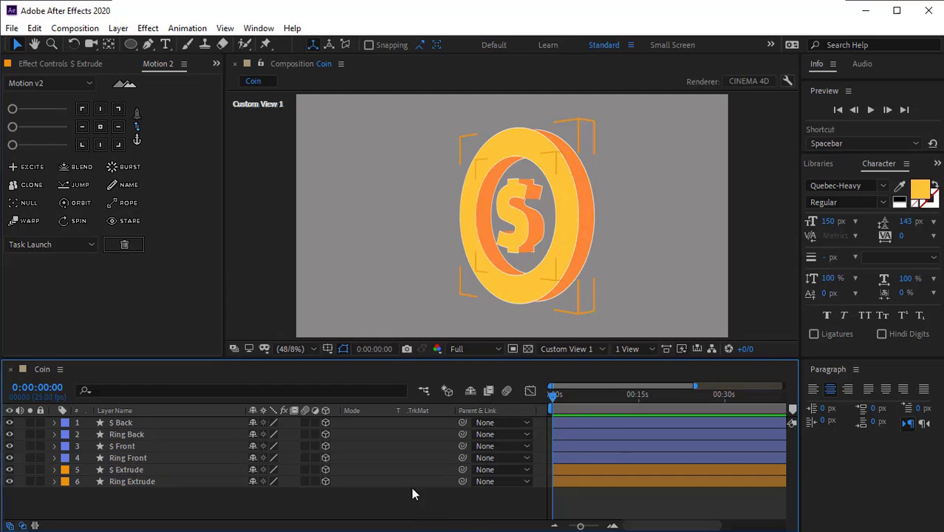
Solo and duplicate the Ring Extrude layer, and move the duplicate below the original.
{"action": "left_click", "coordinate": [147, 482]}
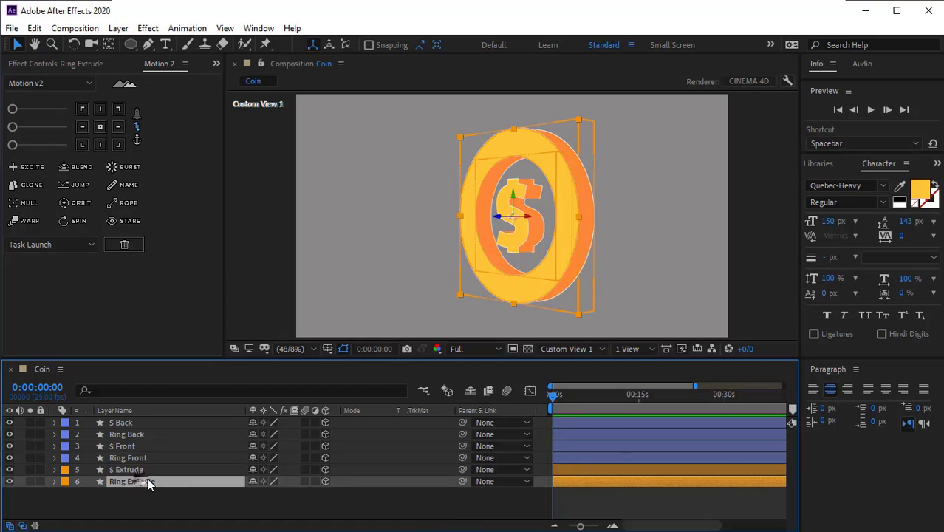
{"action": "left_click", "coordinate": [29, 482]}
{"action": "key", "text": "ctrl+d"}
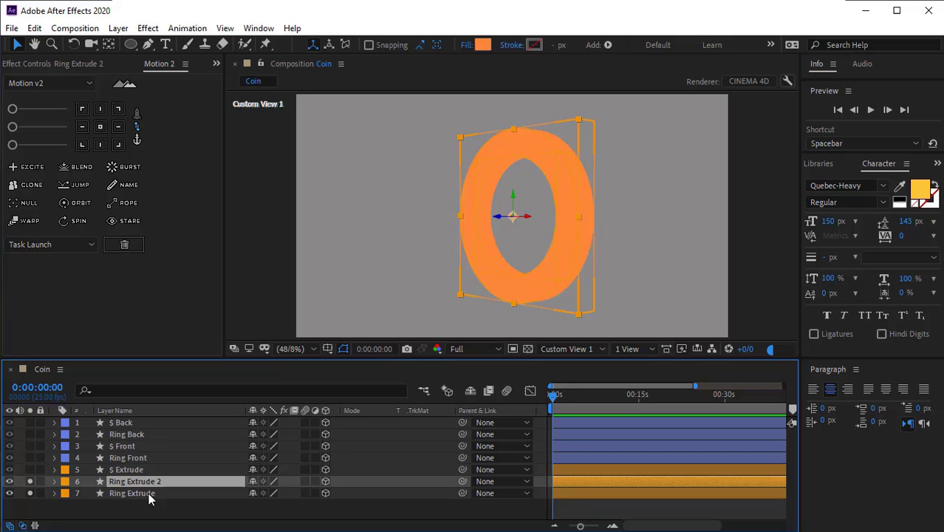
{"action": "left_click_drag", "start_coordinate": [143, 481], "coordinate": [141, 505]}
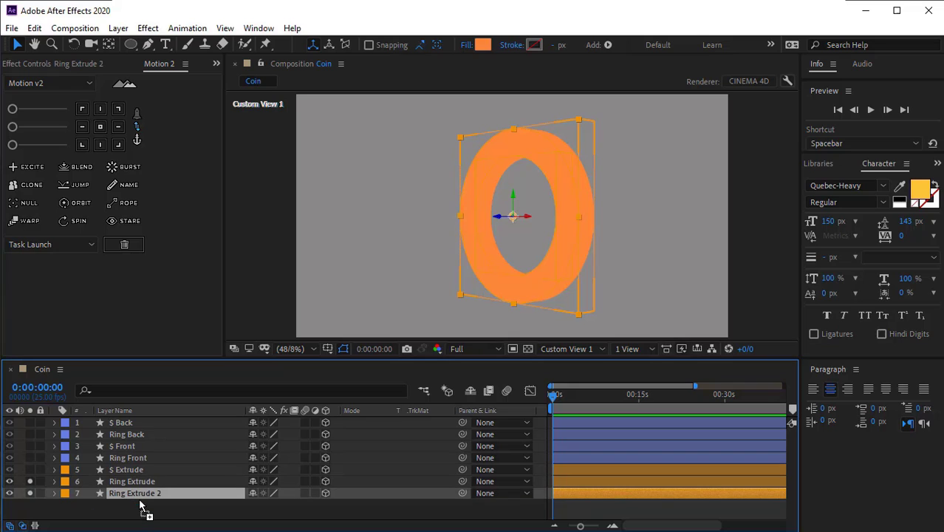
Delete Stroke 1 from the contents of the Ring Extrude 2 layer.
{"action": "left_click", "coordinate": [54, 493]}
{"action": "left_click", "coordinate": [67, 477]}
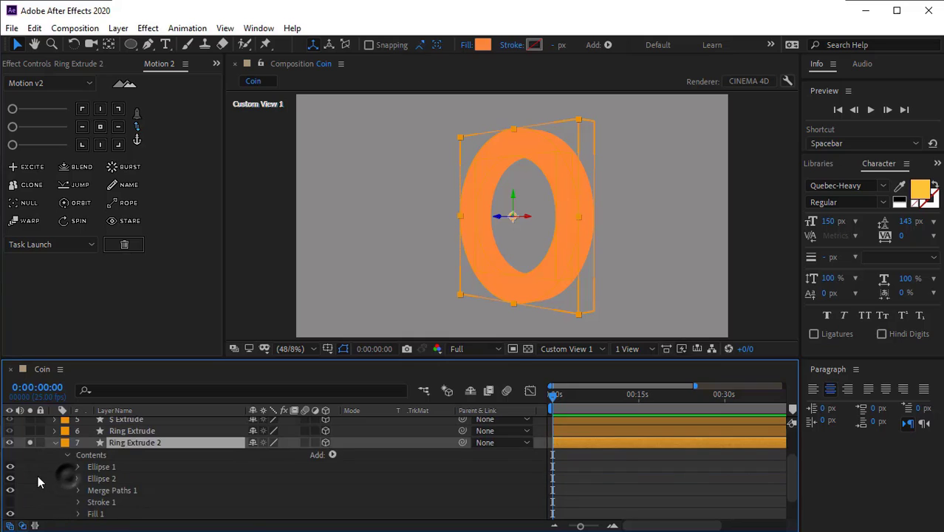
{"action": "scroll", "coordinate": [68, 471], "scroll_direction": "up", "scroll_amount": 1}
{"action": "left_click", "coordinate": [83, 502]}
{"action": "key", "text": "Delete"}
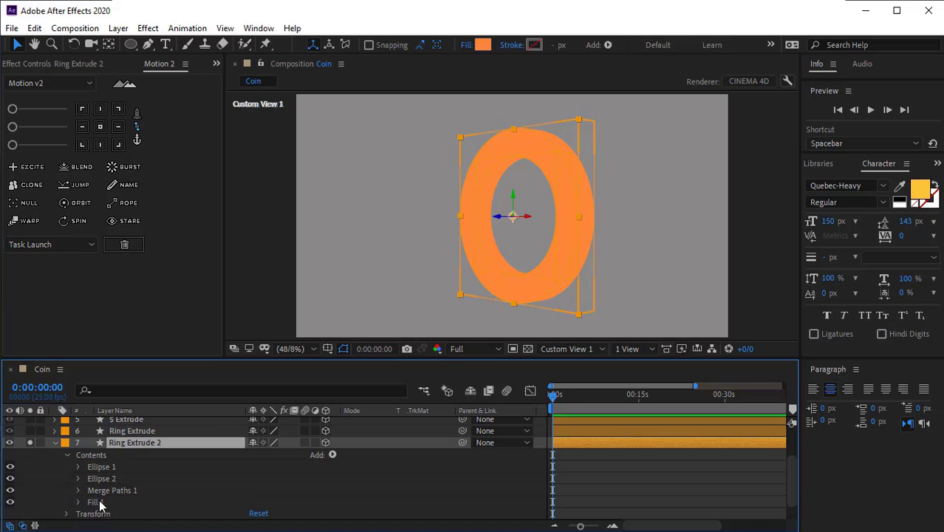
Group Ellipse 1, Ellipse 2 and Merge Paths 1 in the contents of the Ring Extrude 2 layer.
{"action": "left_click_drag", "start_coordinate": [87, 470], "coordinate": [116, 488]}
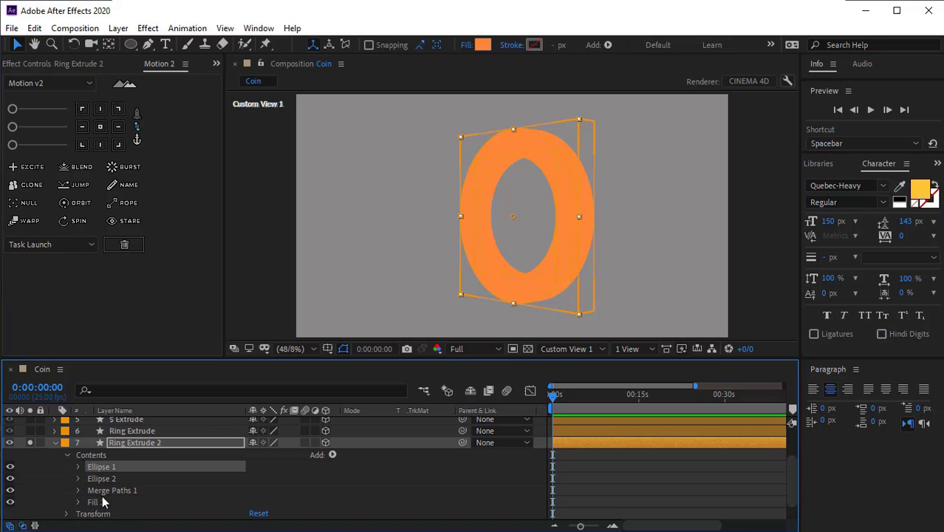
{"action": "left_click", "coordinate": [103, 493], "text": "shift"}
{"action": "key", "text": "ctrl+g"}
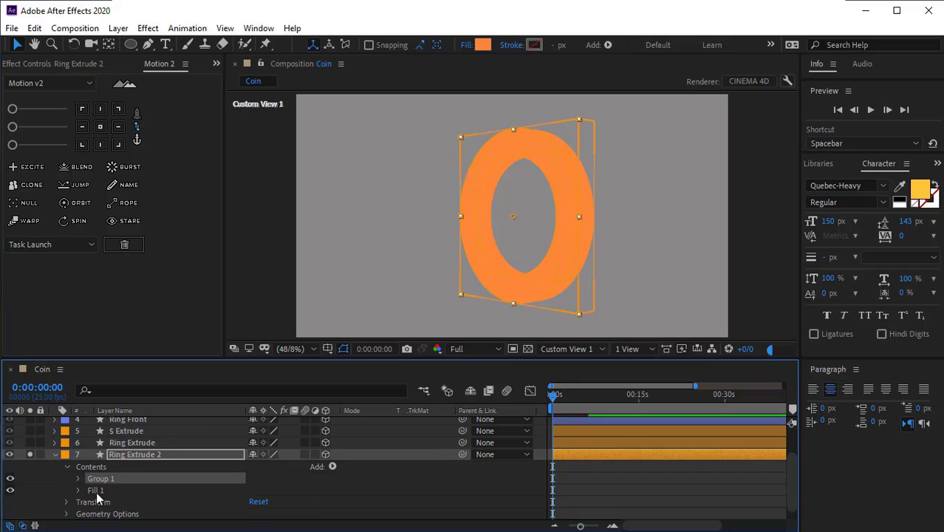
{"action": "left_click", "coordinate": [59, 486]}
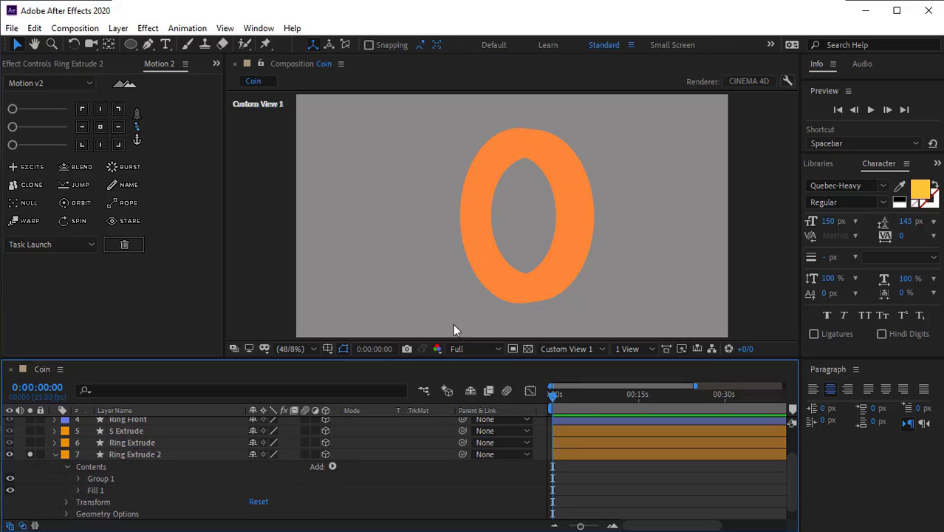
In the Active Camera view, draw a five-pointed star in the Ring Extrude 2 contents, centred on the ring and reaching its outer edge.
{"action": "left_click", "coordinate": [562, 349]}
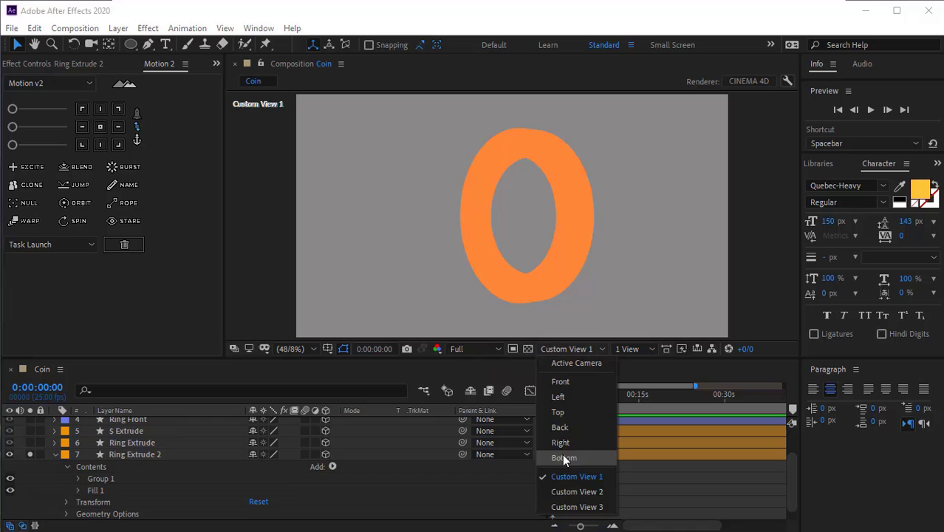
{"action": "left_click", "coordinate": [564, 363]}
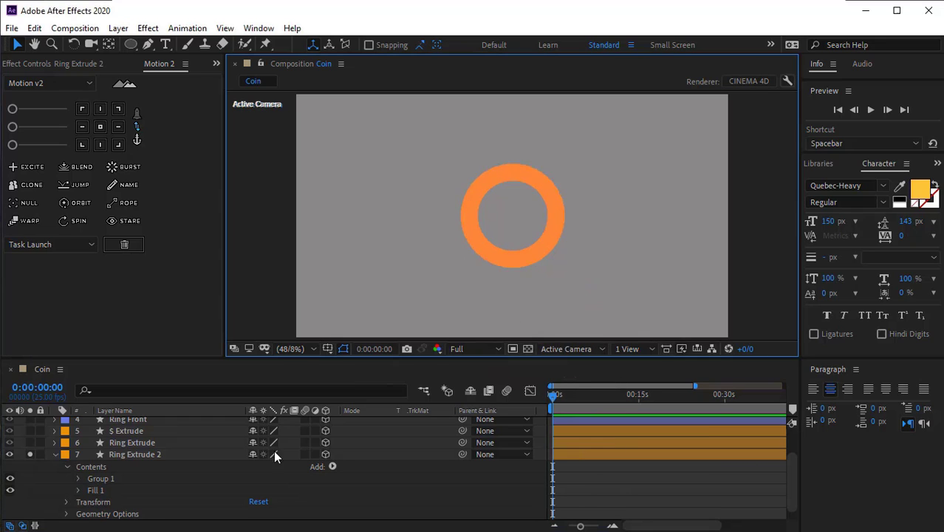
{"action": "scroll", "coordinate": [103, 466], "scroll_direction": "down", "scroll_amount": 1}
{"action": "left_click", "coordinate": [103, 466]}
{"action": "left_click", "coordinate": [99, 458]}
{"action": "left_click", "coordinate": [131, 44]}
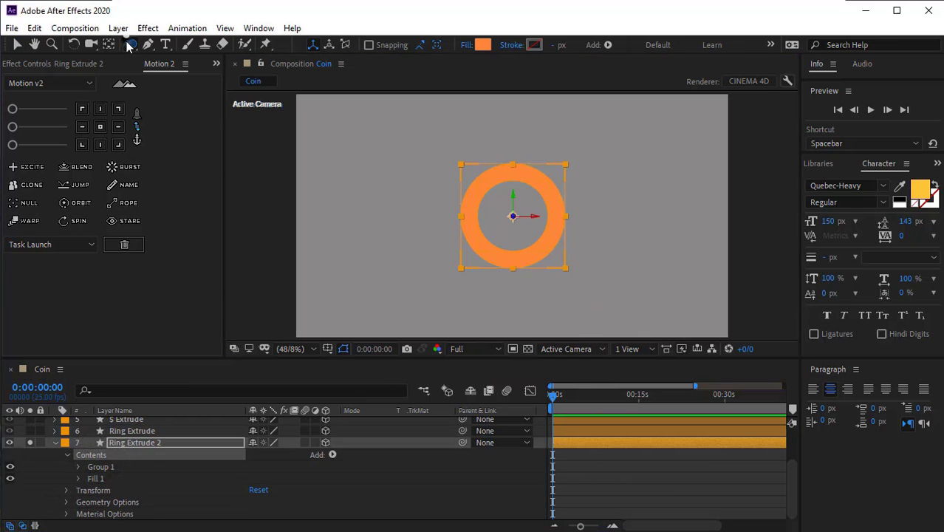
{"action": "left_click_drag", "start_coordinate": [202, 99], "coordinate": [199, 105]}
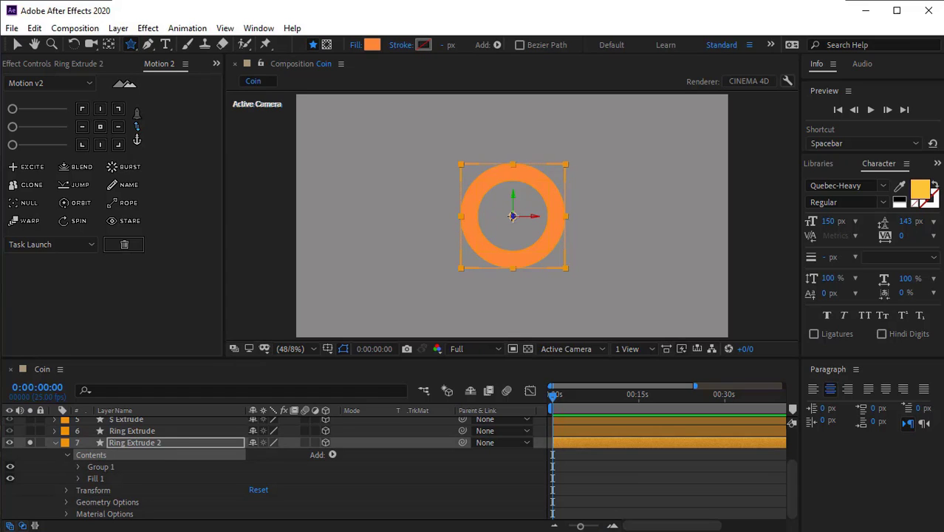
{"action": "left_click_drag", "start_coordinate": [512, 216], "coordinate": [541, 263]}
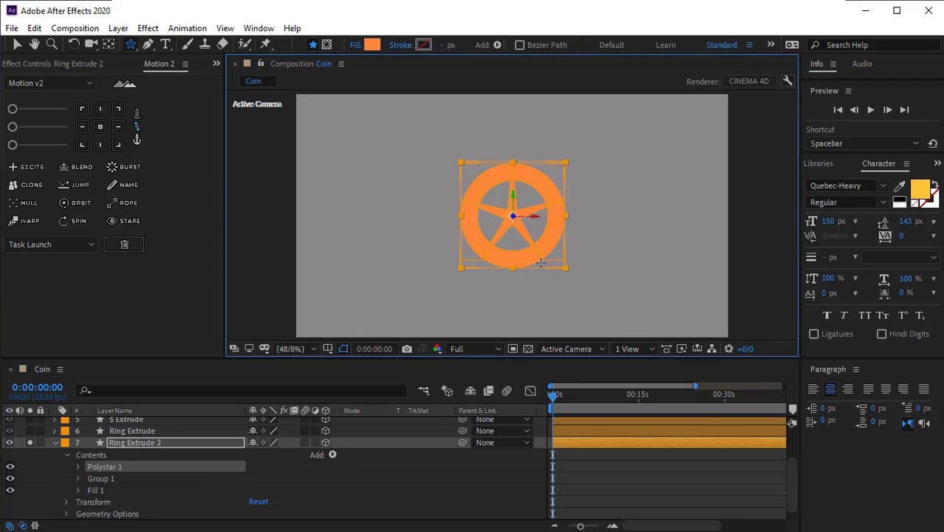
Move Polystar 1 below Group 1 in the Ring Extrude 2 contents, and add Merge Paths set to Subtract.
{"action": "key", "text": "/"}
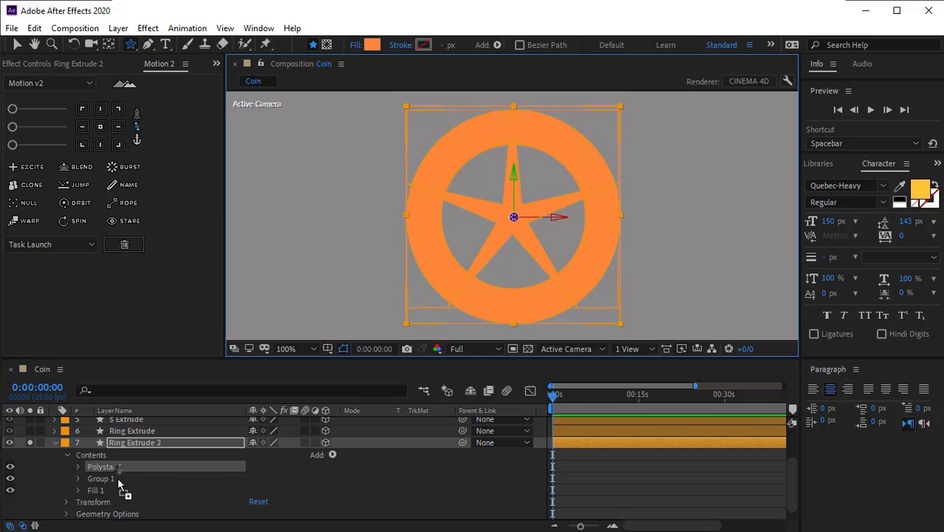
{"action": "left_click_drag", "start_coordinate": [119, 485], "coordinate": [118, 488]}
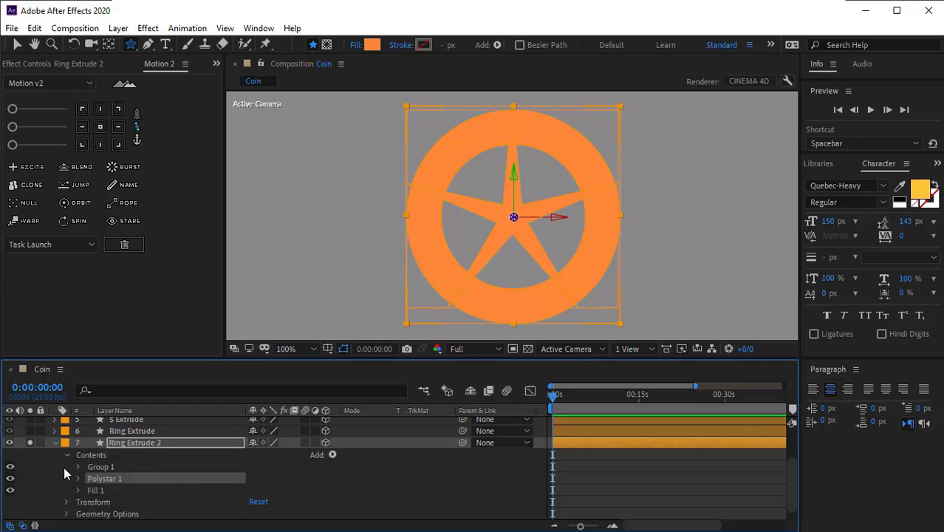
{"action": "left_click", "coordinate": [332, 455]}
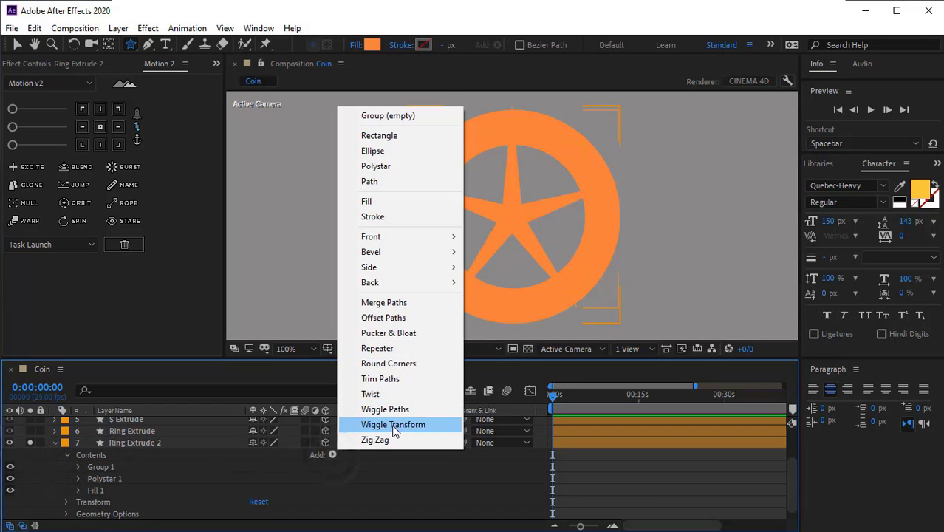
{"action": "left_click", "coordinate": [385, 302]}
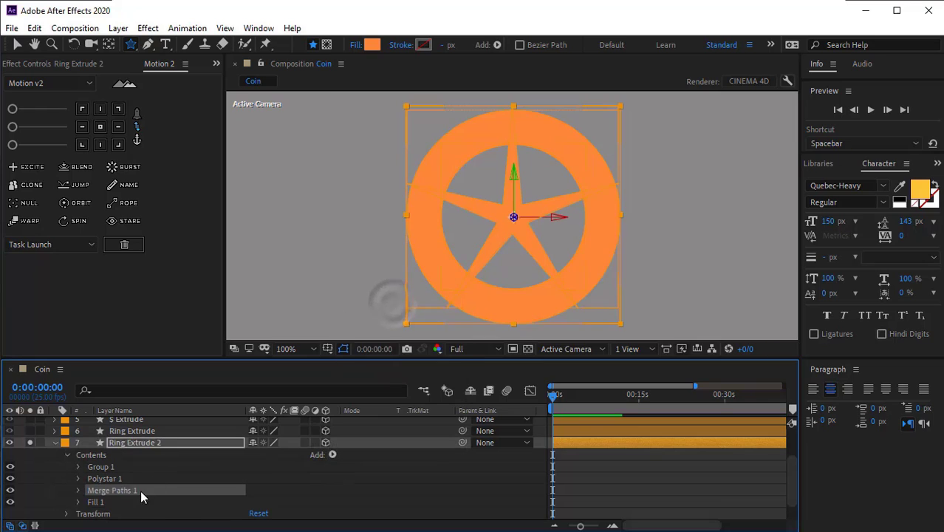
{"action": "left_click", "coordinate": [78, 491]}
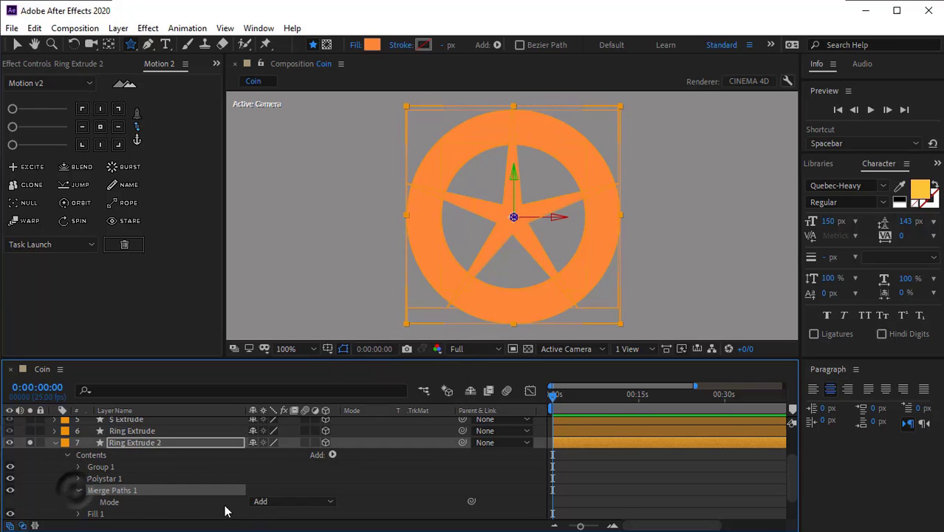
{"action": "left_click", "coordinate": [262, 503]}
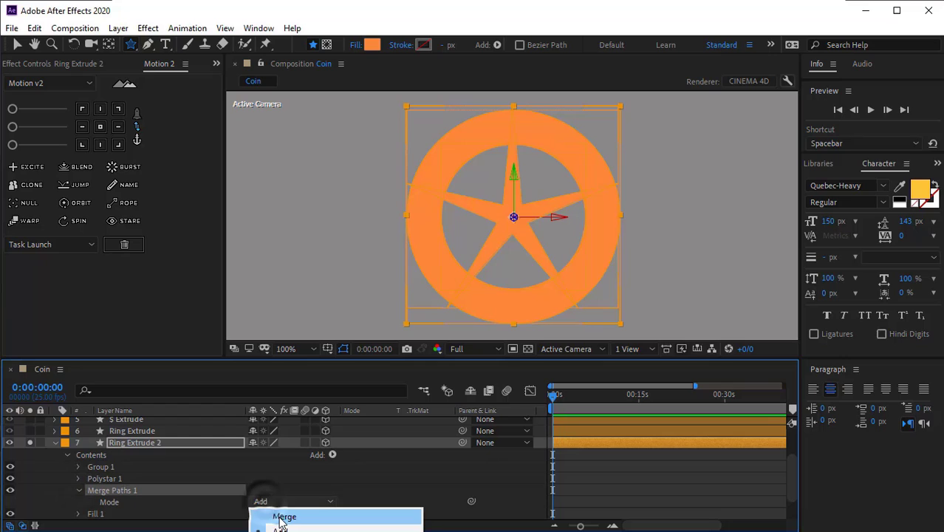
{"action": "left_click", "coordinate": [283, 531]}
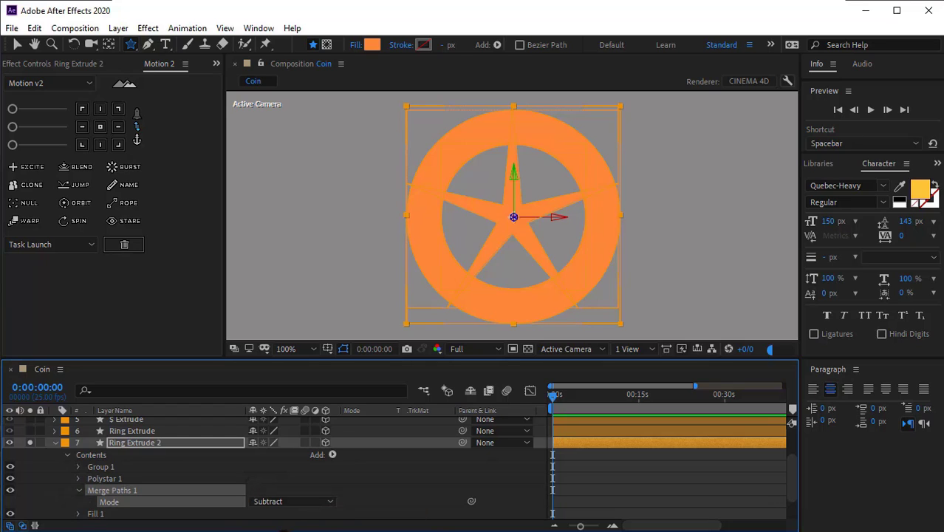
Delete Stroke 1 from the Polystar 1 group of the Ring Extrude 2 layer.
{"action": "left_click", "coordinate": [50, 482]}
{"action": "left_click", "coordinate": [79, 479]}
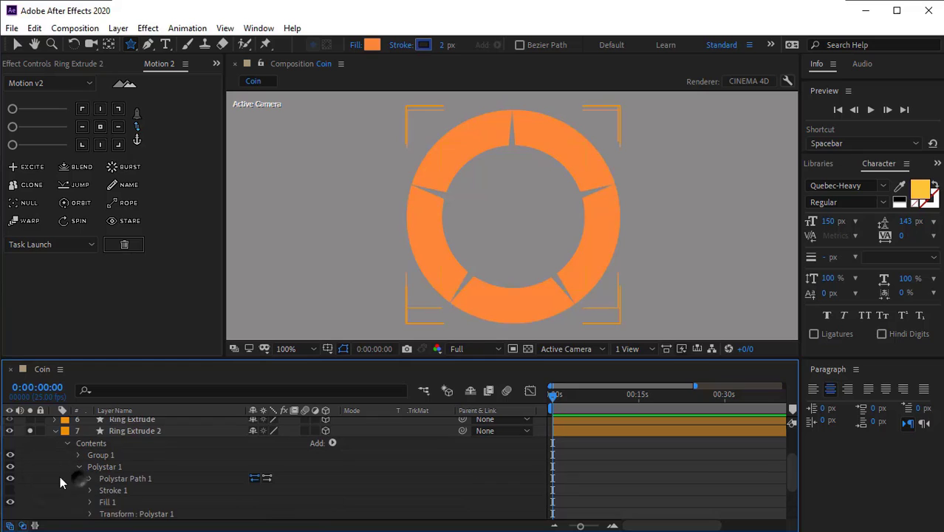
{"action": "scroll", "coordinate": [58, 472], "scroll_direction": "down", "scroll_amount": 2}
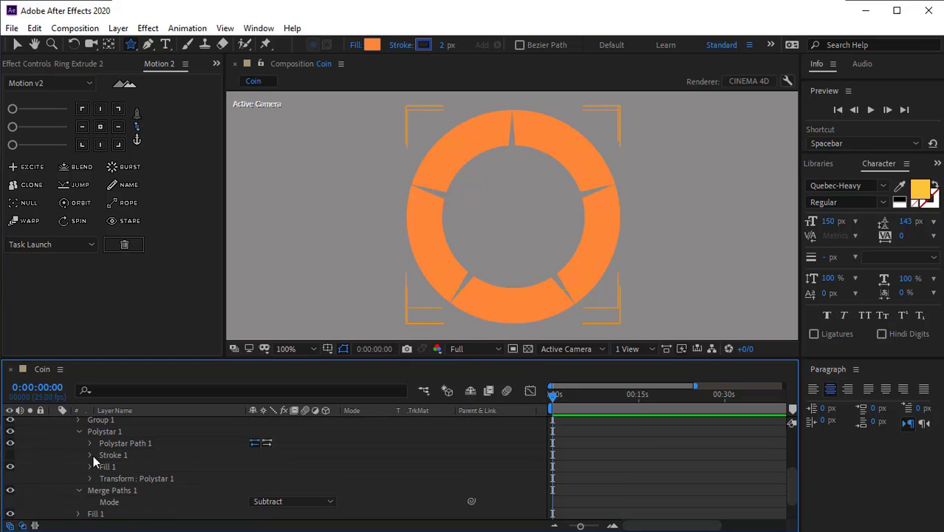
{"action": "left_click", "coordinate": [114, 455]}
{"action": "key", "text": "Delete"}
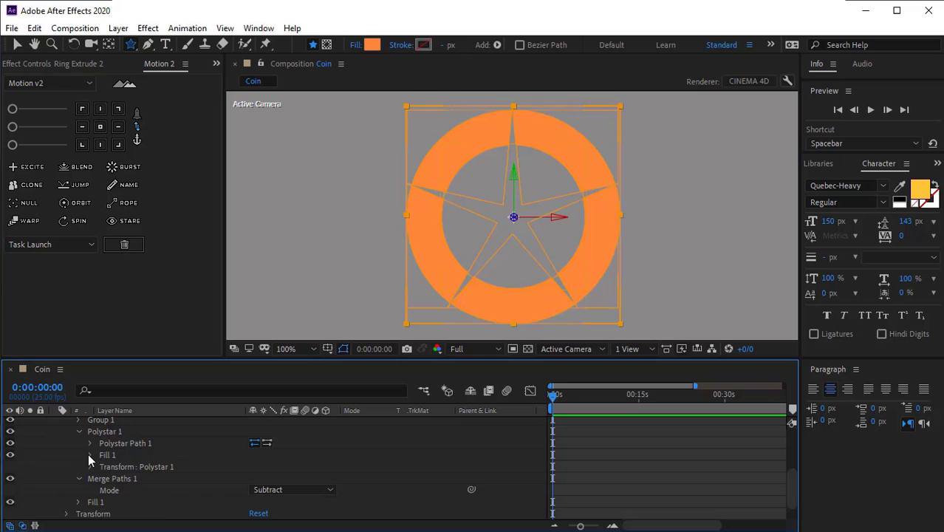
Set Polystar Path 1 to 25 points, with an inner radius of about 88.1 and an outer radius of about 178.5.
{"action": "left_click", "coordinate": [92, 444]}
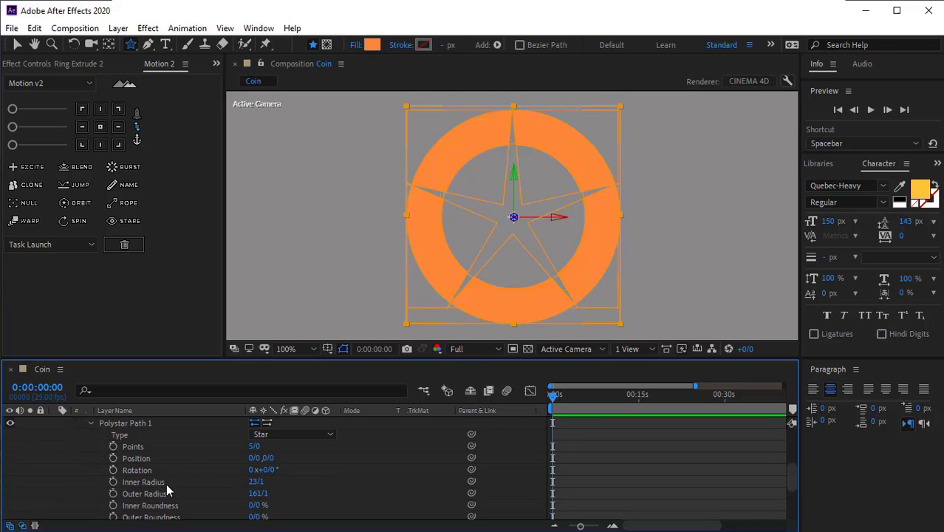
{"action": "left_click_drag", "start_coordinate": [258, 482], "coordinate": [311, 491]}
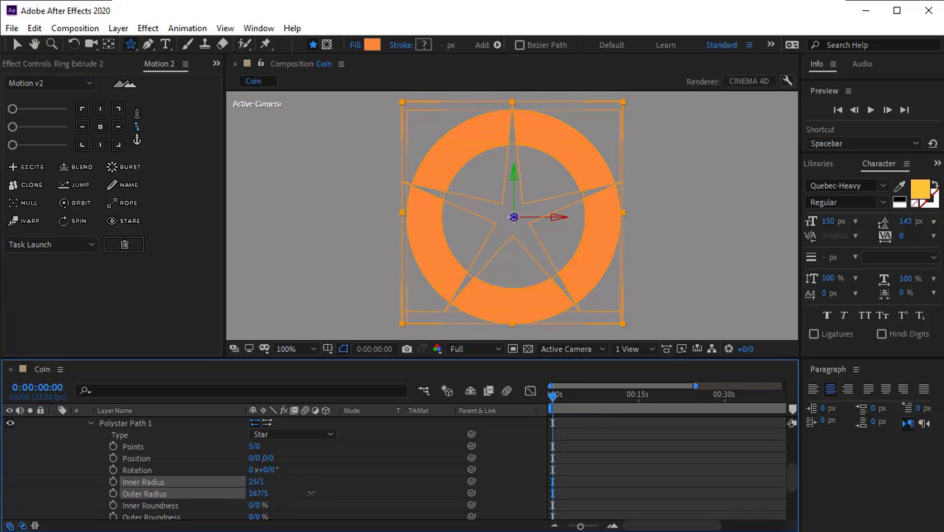
{"action": "left_click", "coordinate": [88, 459]}
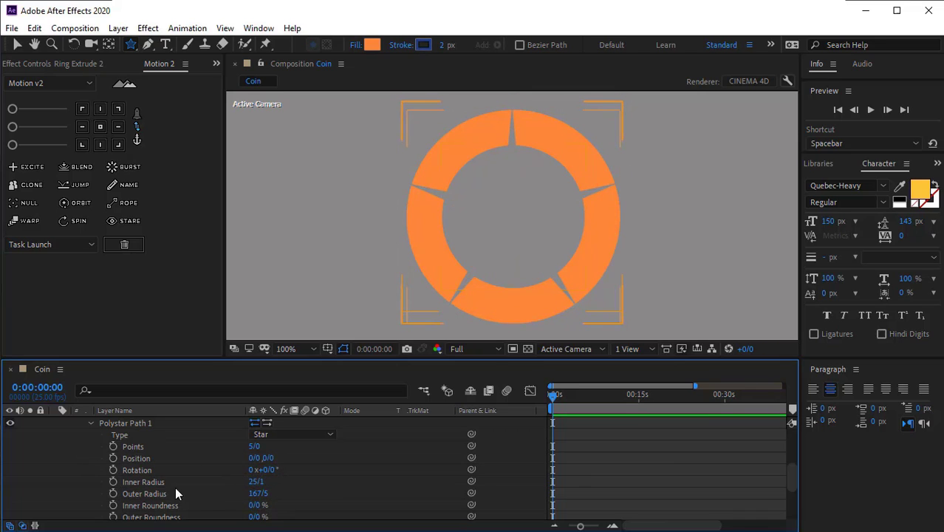
{"action": "type", "text": "25"}
{"action": "key", "text": "Return"}
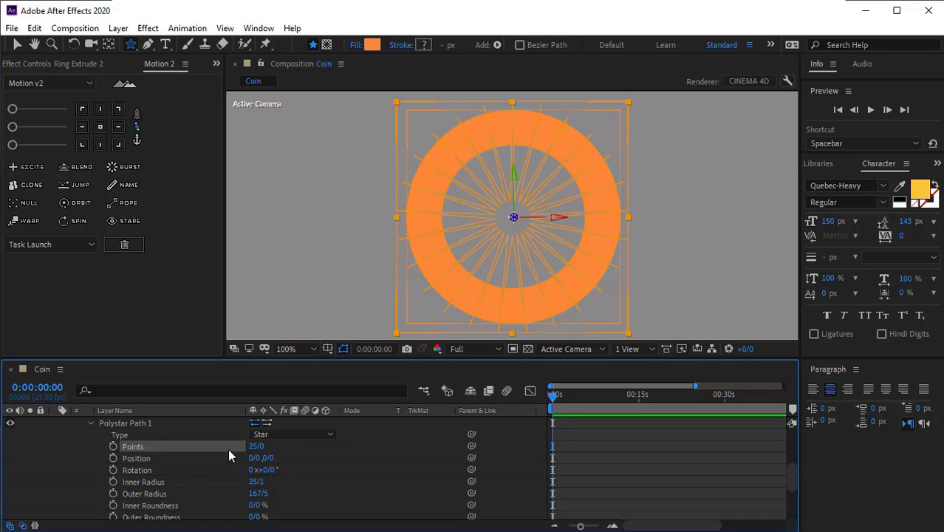
{"action": "left_click_drag", "start_coordinate": [263, 492], "coordinate": [301, 485]}
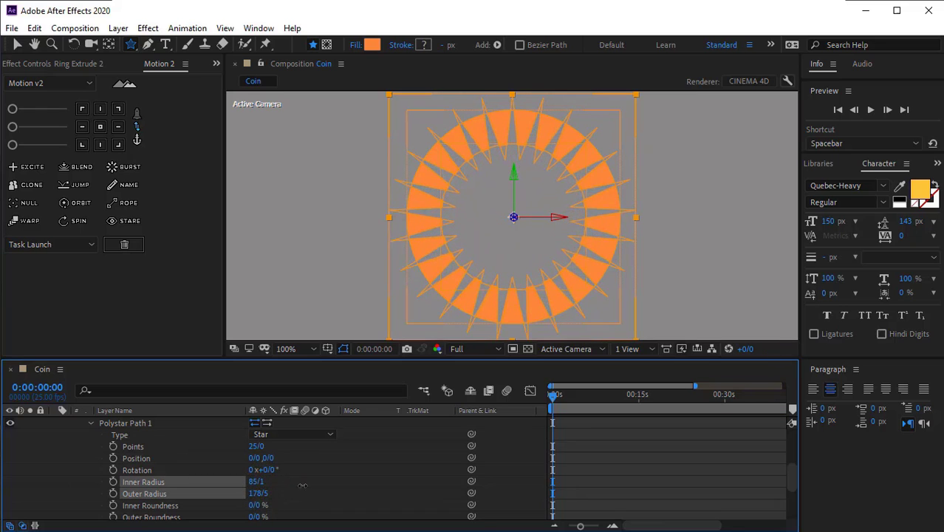
{"action": "left_click", "coordinate": [304, 486]}
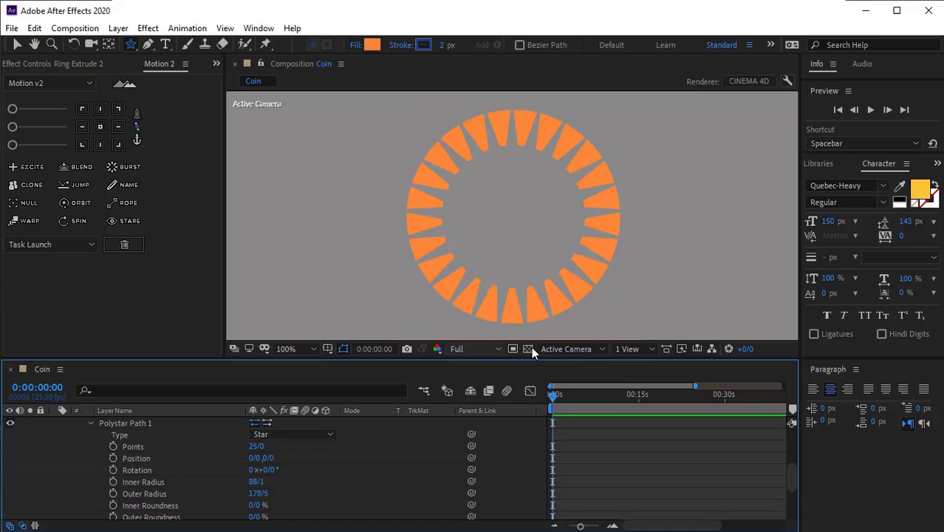
In Custom View 1, enlarge the Ellipse 2 path in Group 1 to a size of about 303 by 303.
{"action": "left_click", "coordinate": [576, 350]}
{"action": "left_click", "coordinate": [585, 477]}
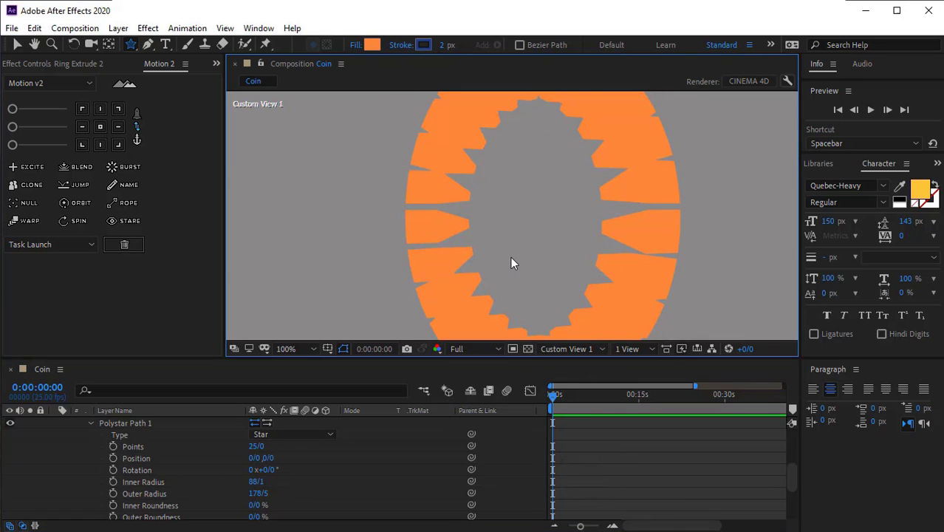
{"action": "scroll", "coordinate": [153, 494], "scroll_direction": "up", "scroll_amount": 2}
{"action": "left_click", "coordinate": [79, 446]}
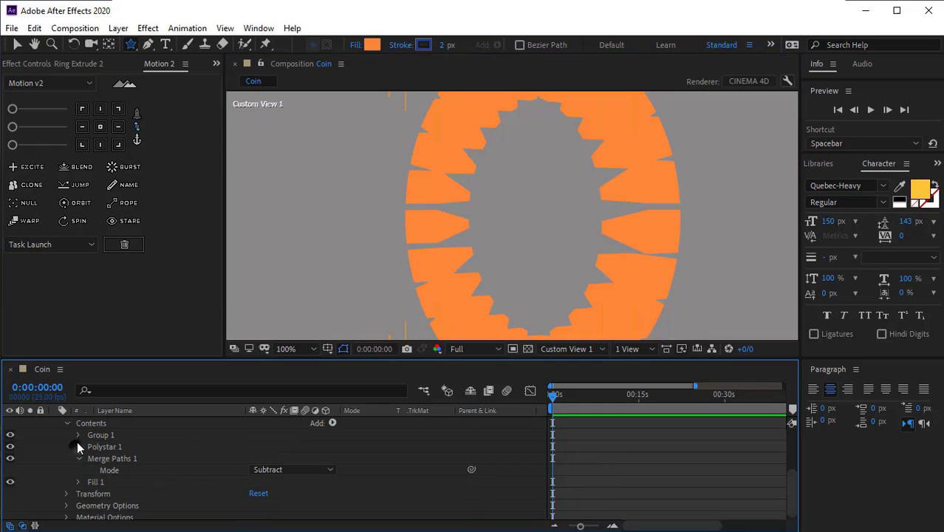
{"action": "left_click", "coordinate": [78, 436]}
{"action": "left_click", "coordinate": [89, 458]}
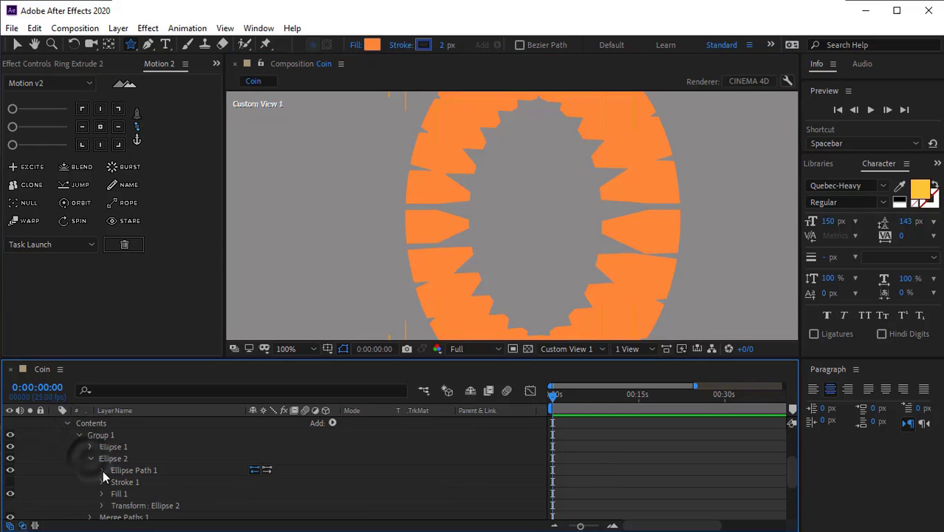
{"action": "left_click", "coordinate": [102, 470]}
{"action": "left_click", "coordinate": [141, 482]}
{"action": "left_click_drag", "start_coordinate": [279, 484], "coordinate": [338, 487]}
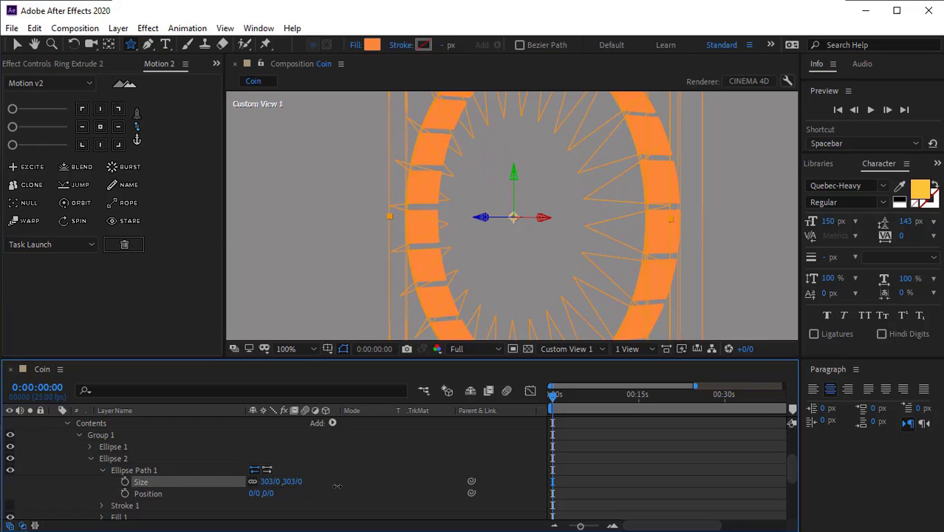
Collapse the Ring Extrude 2 layer and change its fill to the lighter orange FE9E38.
{"action": "left_click", "coordinate": [90, 459]}
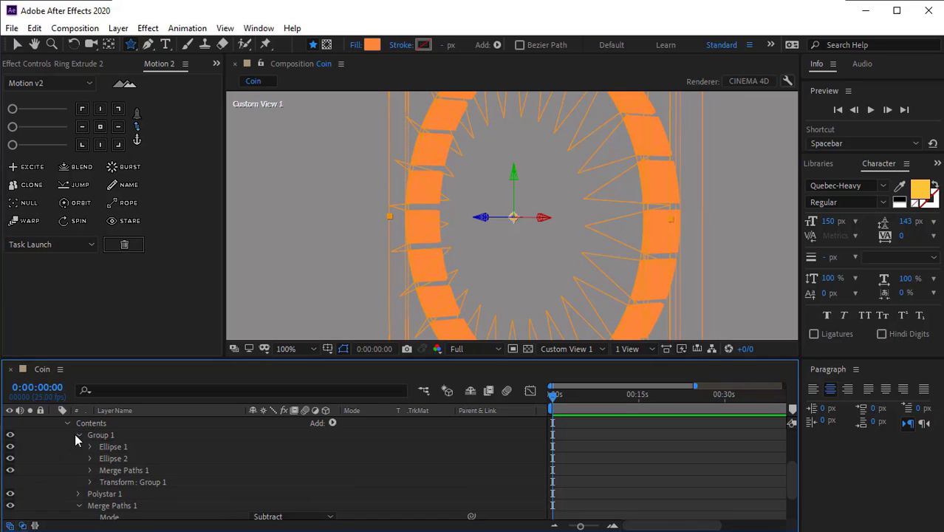
{"action": "left_click", "coordinate": [77, 435]}
{"action": "left_click", "coordinate": [67, 423]}
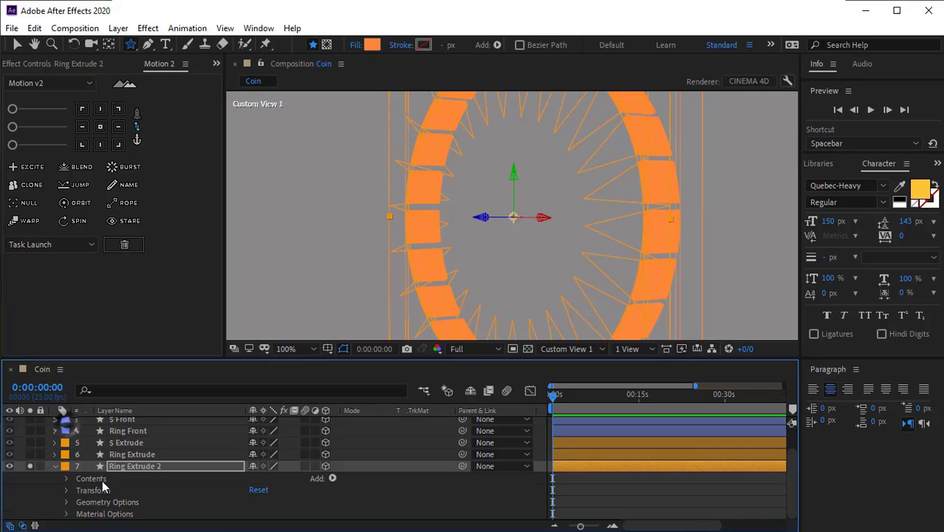
{"action": "left_click", "coordinate": [54, 467]}
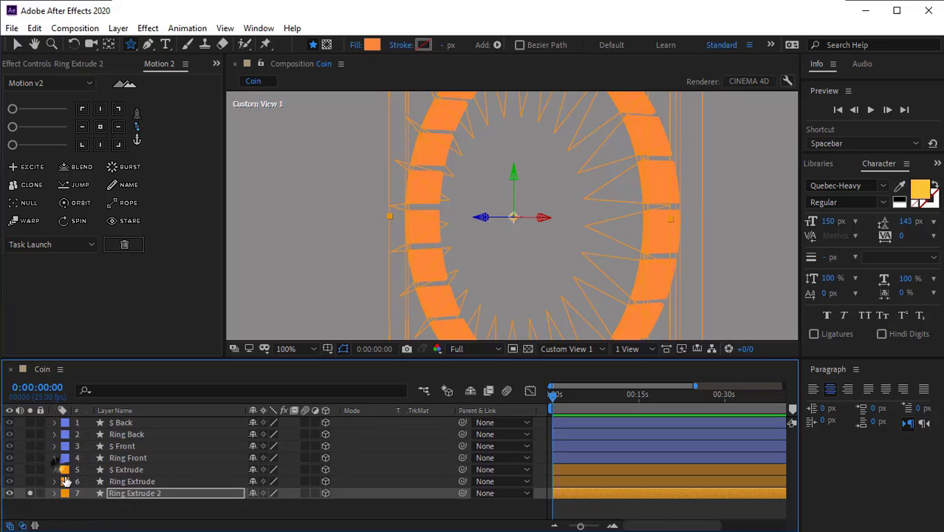
{"action": "left_click", "coordinate": [371, 45]}
{"action": "left_click_drag", "start_coordinate": [698, 446], "coordinate": [694, 442]}
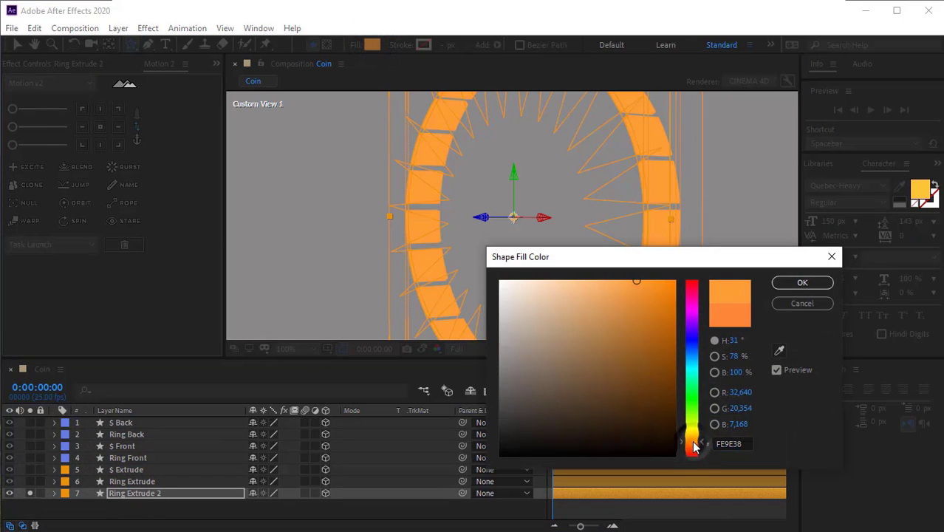
{"action": "left_click", "coordinate": [813, 281]}
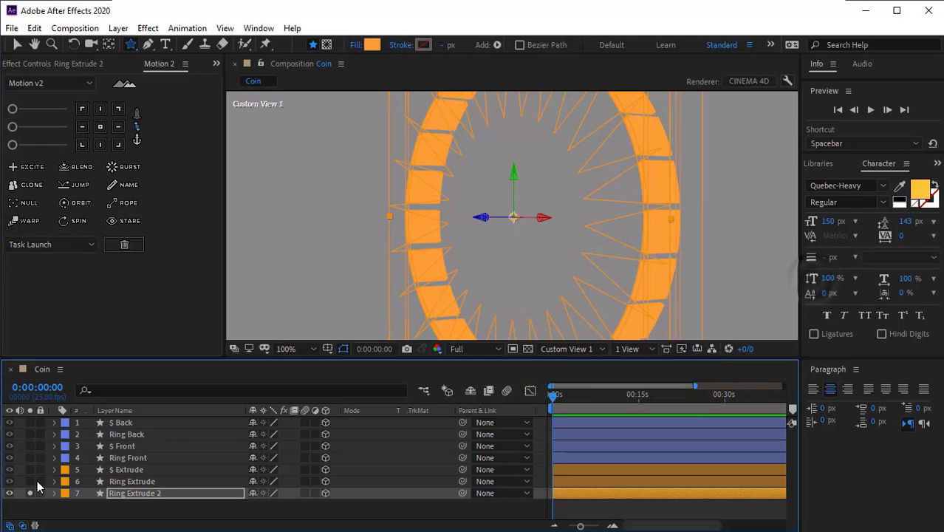
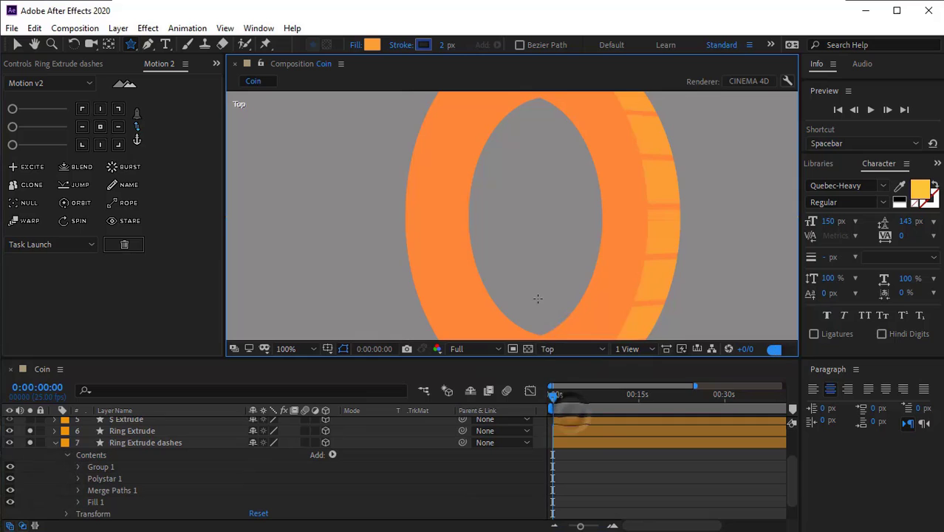
In the Top view, set the Extrusion Depth of the Ring Extrude dashes layer to 35.
{"action": "scroll", "coordinate": [544, 245], "scroll_direction": "down", "scroll_amount": 1}
{"action": "left_click_drag", "start_coordinate": [522, 206], "coordinate": [525, 288]}
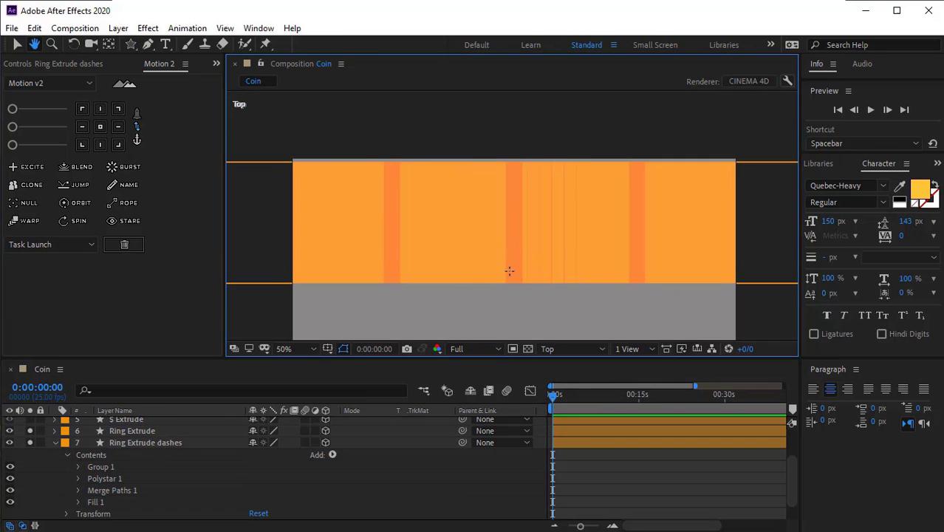
{"action": "scroll", "coordinate": [73, 497], "scroll_direction": "down", "scroll_amount": 1}
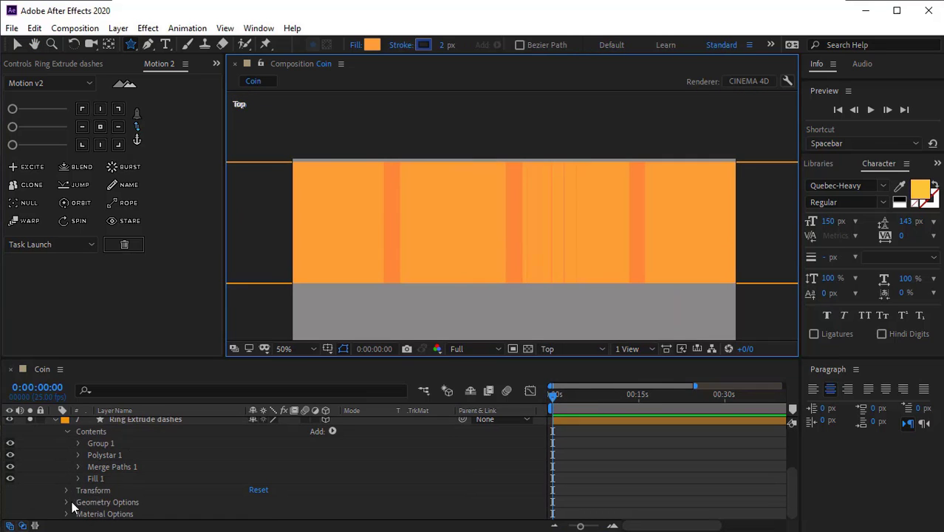
{"action": "left_click", "coordinate": [68, 502]}
{"action": "scroll", "coordinate": [59, 500], "scroll_direction": "down", "scroll_amount": 1}
{"action": "left_click", "coordinate": [257, 503]}
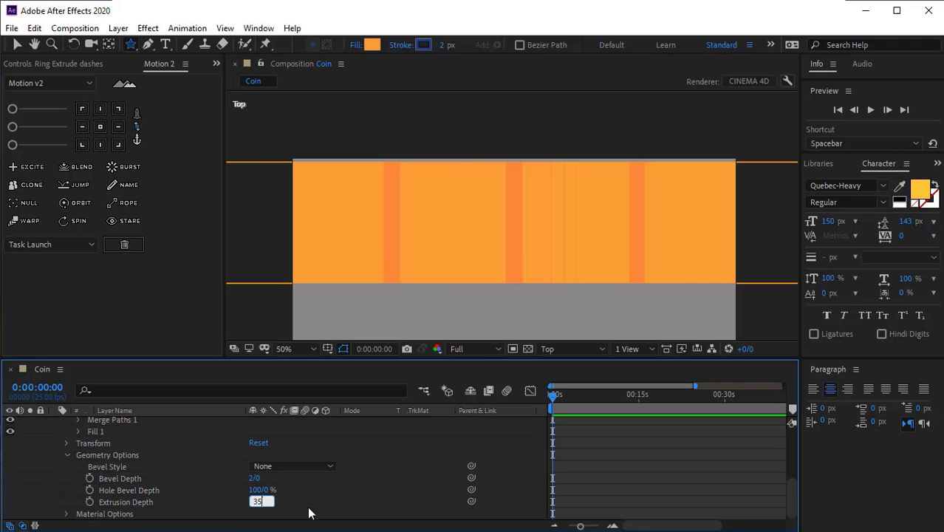
{"action": "type", "text": "35"}
{"action": "key", "text": "Return"}
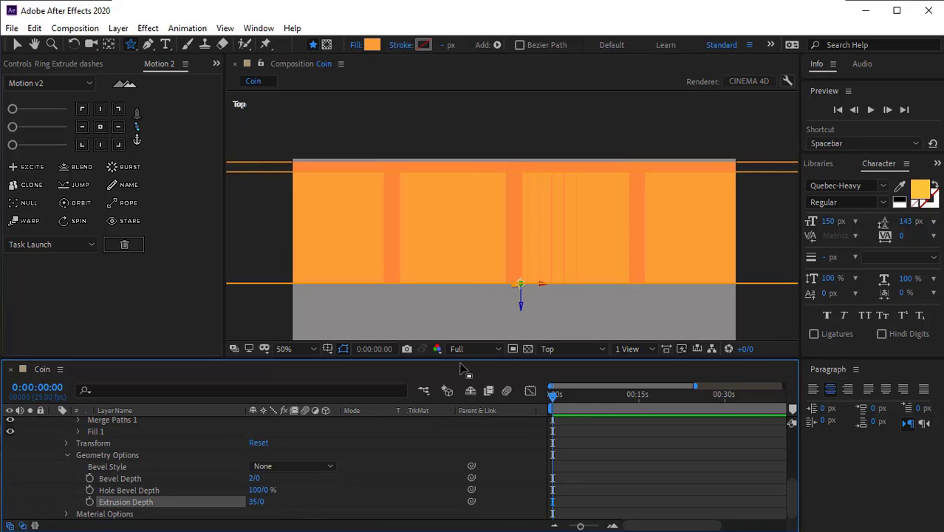
Centre the Ring Extrude dashes layer within the ring's thickness by setting its Z position to 1.7.
{"action": "scroll", "coordinate": [140, 477], "scroll_direction": "up", "scroll_amount": 3}
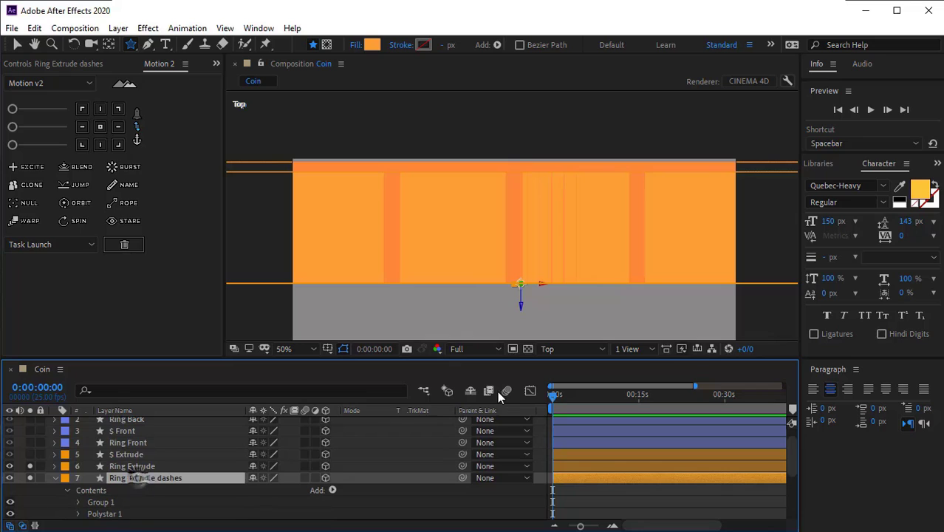
{"action": "key", "text": "v"}
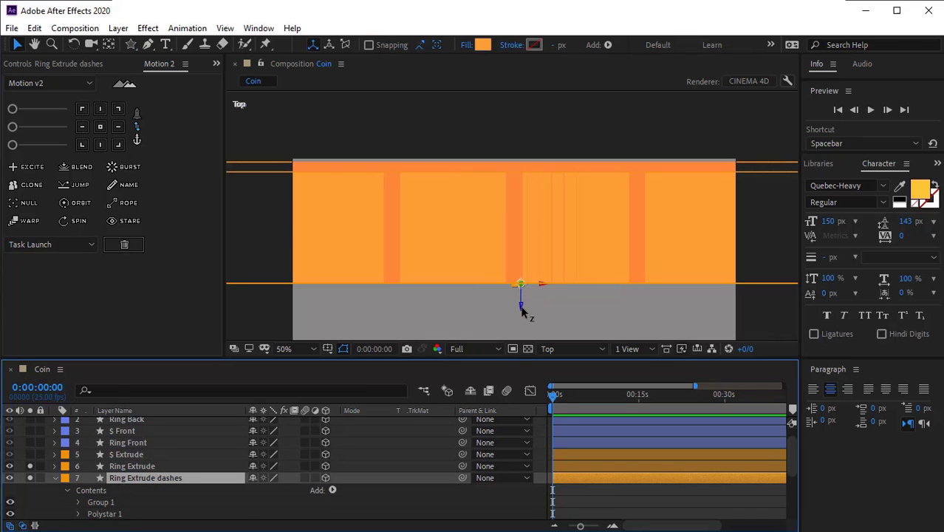
{"action": "left_click_drag", "start_coordinate": [521, 307], "coordinate": [521, 303]}
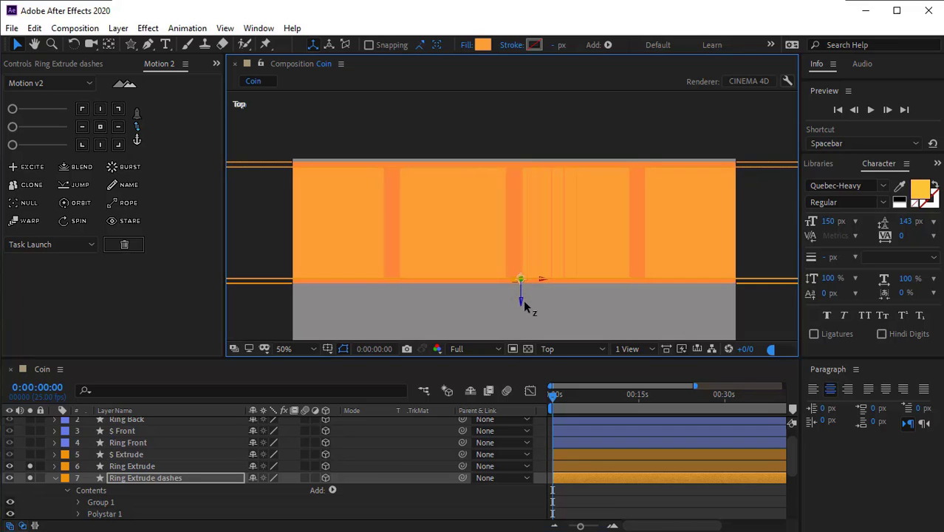
{"action": "left_click_drag", "start_coordinate": [525, 308], "coordinate": [521, 306]}
{"action": "key", "text": "p"}
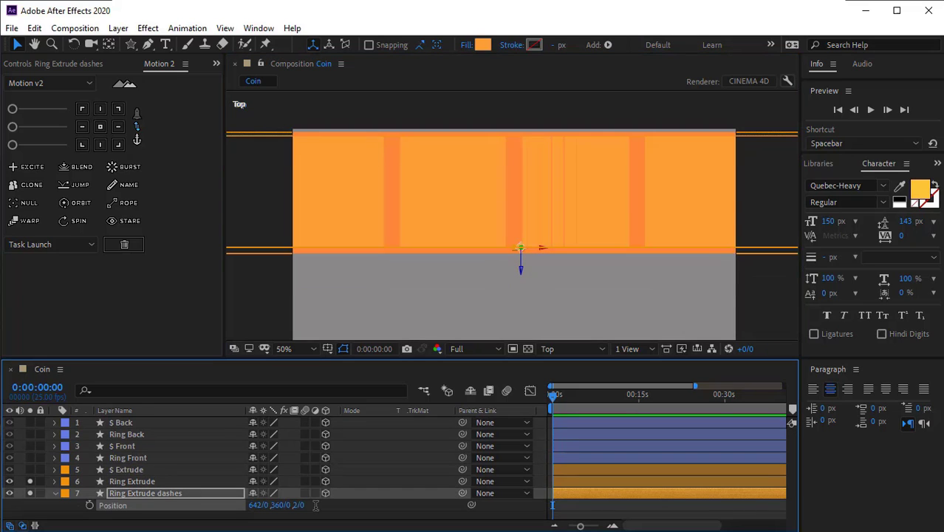
{"action": "left_click", "coordinate": [303, 506]}
{"action": "type", "text": "1.7"}
{"action": "key", "text": "Return"}
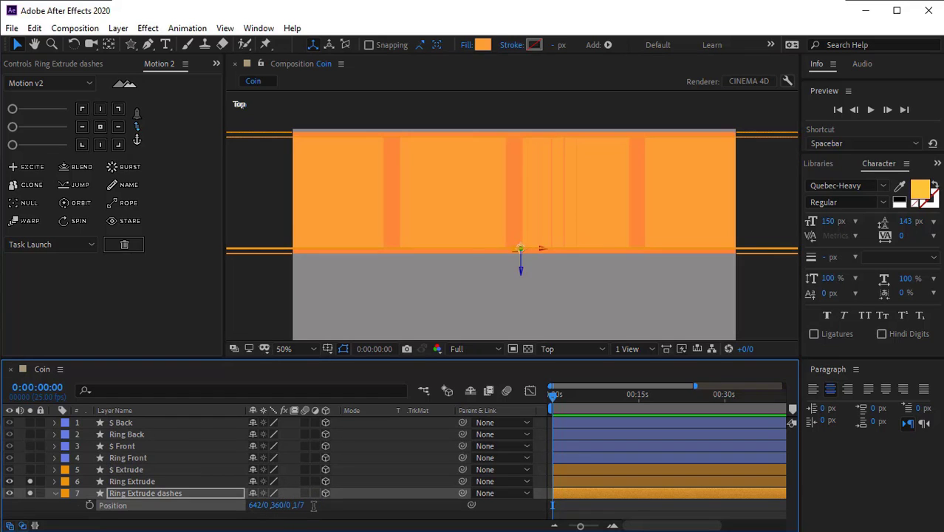
In Custom View 1, set the Ellipse Path 1 size in Group 1 of the Ring Extrude dashes layer to 308.5 by 308.5.
{"action": "left_click", "coordinate": [313, 506]}
{"action": "left_click", "coordinate": [547, 349]}
{"action": "left_click", "coordinate": [575, 478]}
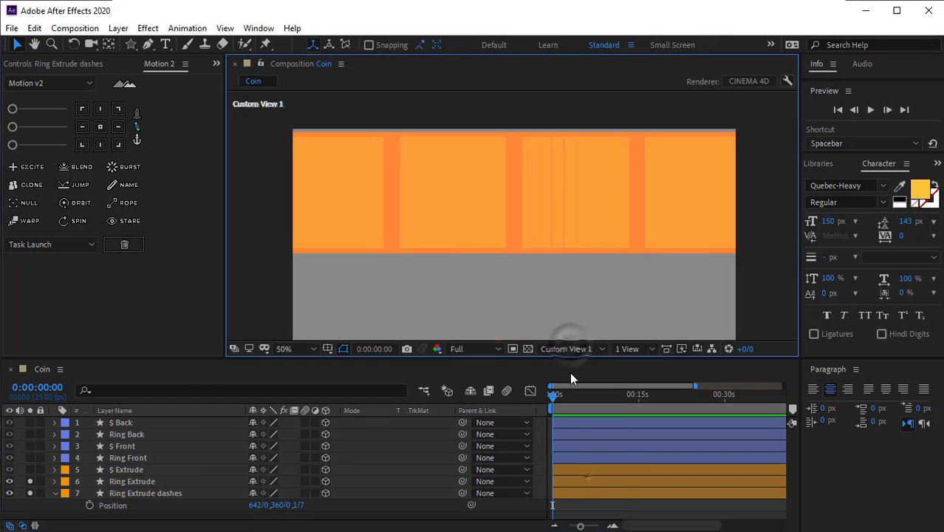
{"action": "left_click", "coordinate": [55, 492]}
{"action": "left_click", "coordinate": [55, 493]}
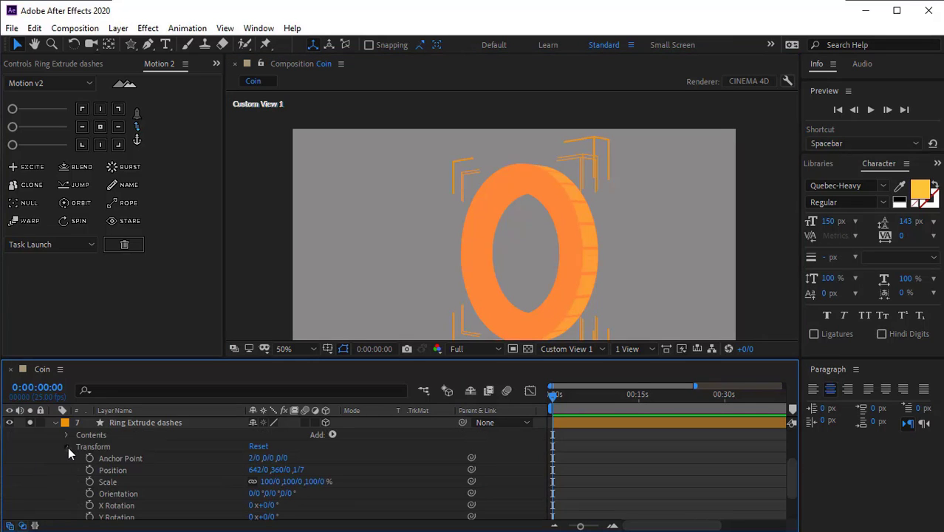
{"action": "left_click", "coordinate": [68, 447]}
{"action": "left_click", "coordinate": [68, 477]}
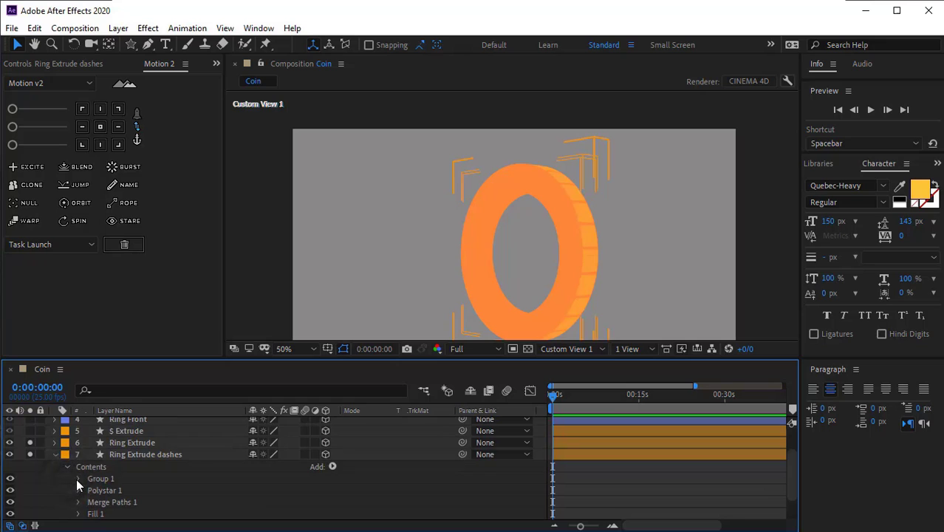
{"action": "left_click", "coordinate": [78, 479]}
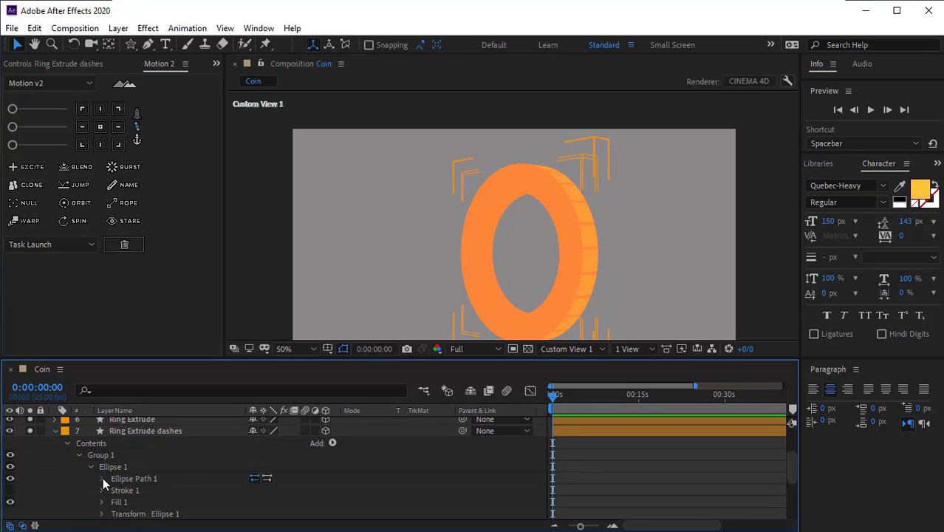
{"action": "left_click", "coordinate": [102, 480]}
{"action": "left_click", "coordinate": [272, 490]}
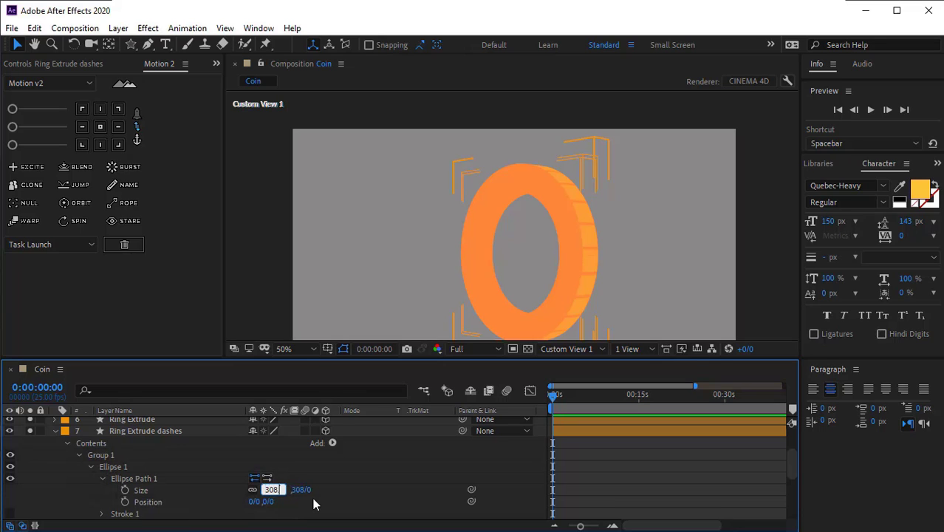
{"action": "type", "text": "/5"}
{"action": "key", "text": "Return"}
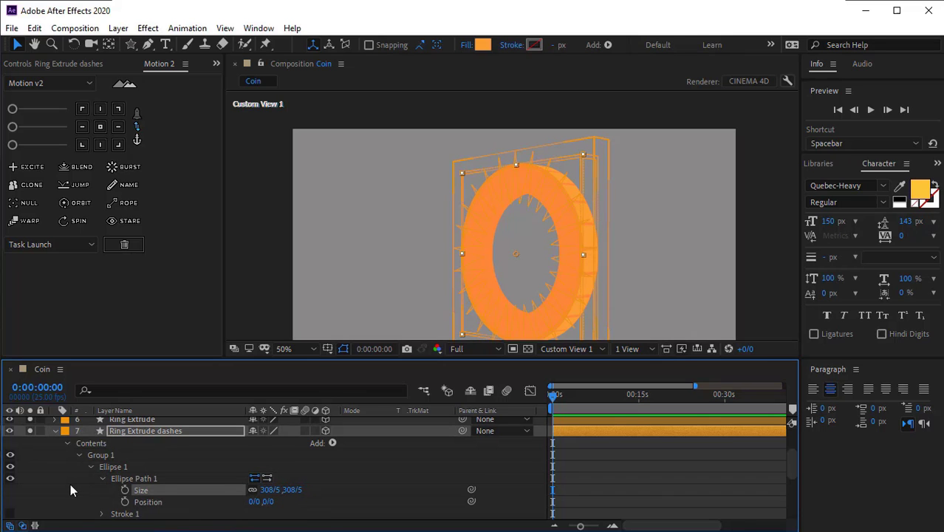
{"action": "left_click", "coordinate": [70, 489]}
{"action": "key", "text": "period"}
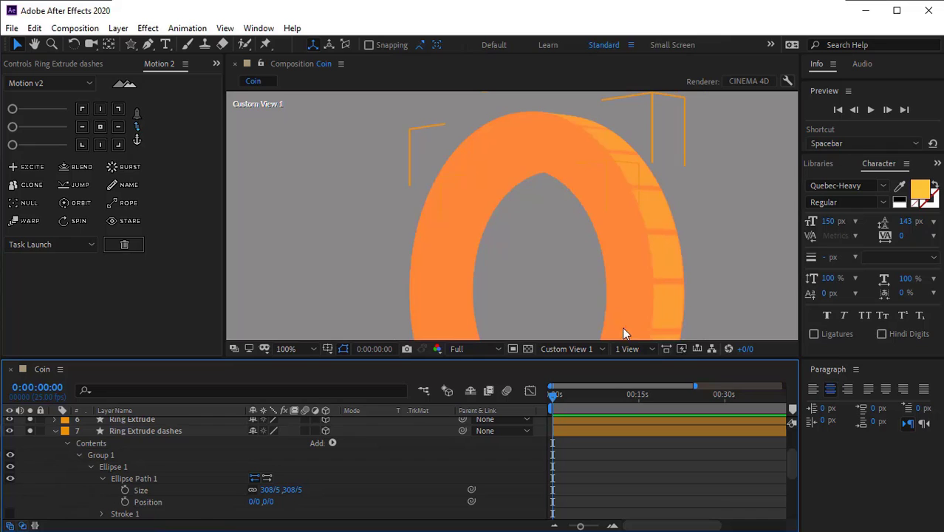
Collapse the expanded layer properties and turn off soloing for the Ring Extrude and Ring Extrude dashes layers to show the full coin.
{"action": "left_click", "coordinate": [91, 466]}
{"action": "left_click", "coordinate": [79, 455]}
{"action": "left_click", "coordinate": [67, 443]}
{"action": "left_click", "coordinate": [56, 431]}
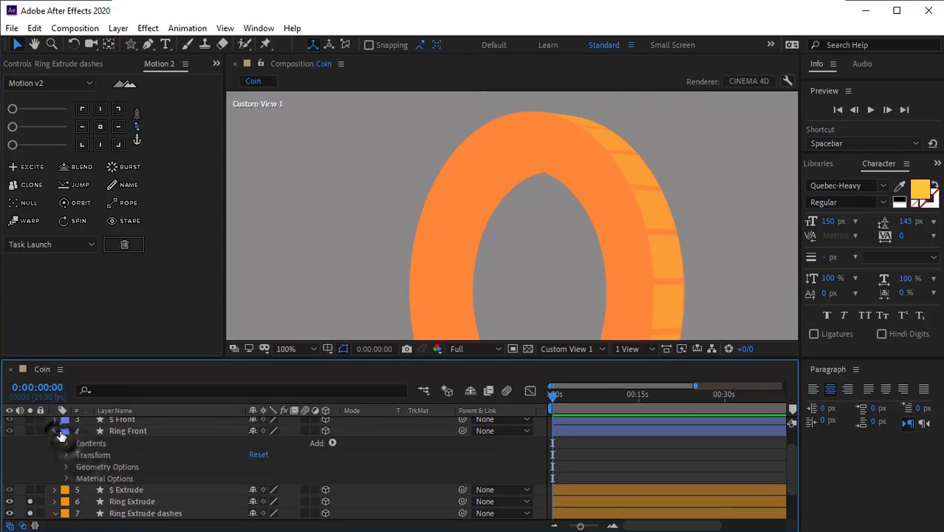
{"action": "left_click", "coordinate": [58, 433]}
{"action": "left_click", "coordinate": [52, 494]}
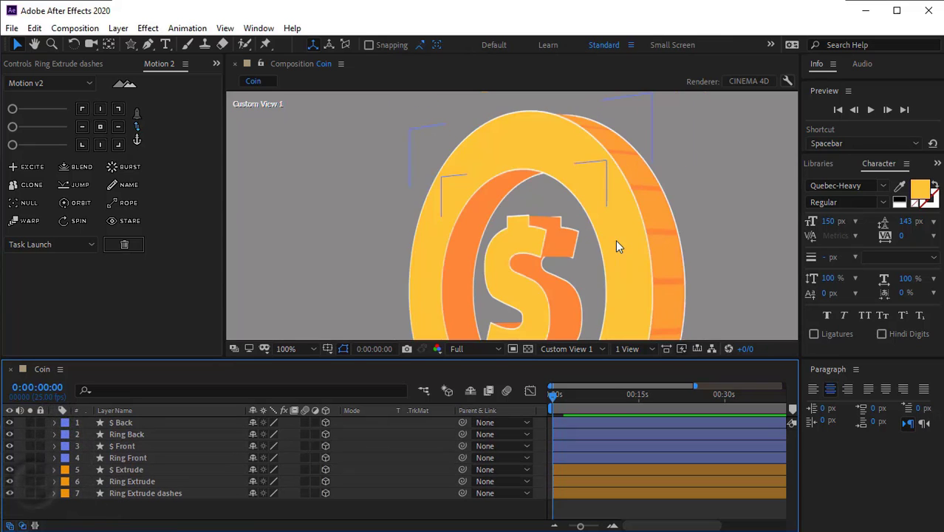
{"action": "key", "text": "comma"}
{"action": "key", "text": "period"}
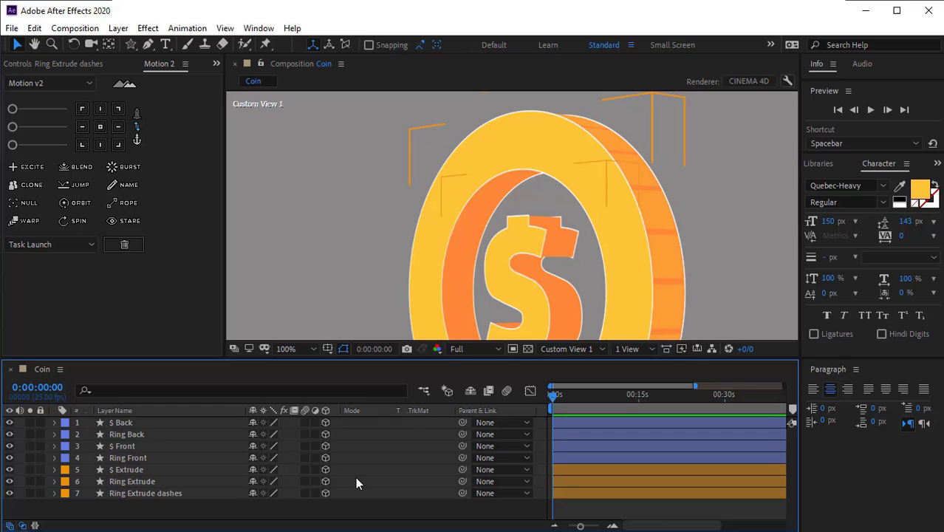
Set the Extrusion Depth of the Ring Extrude dashes layer to 30.
{"action": "left_click", "coordinate": [121, 492]}
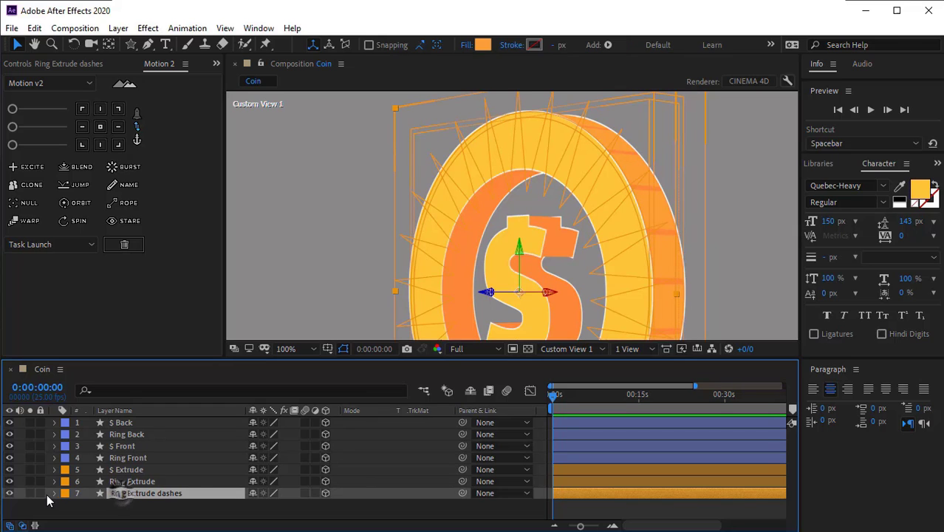
{"action": "left_click", "coordinate": [54, 493]}
{"action": "left_click", "coordinate": [66, 500]}
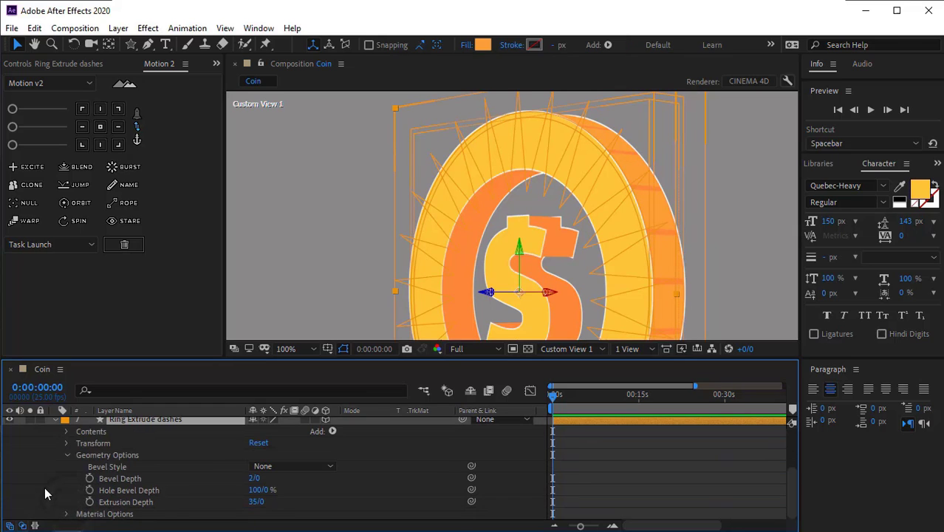
{"action": "left_click_drag", "start_coordinate": [255, 503], "coordinate": [348, 512]}
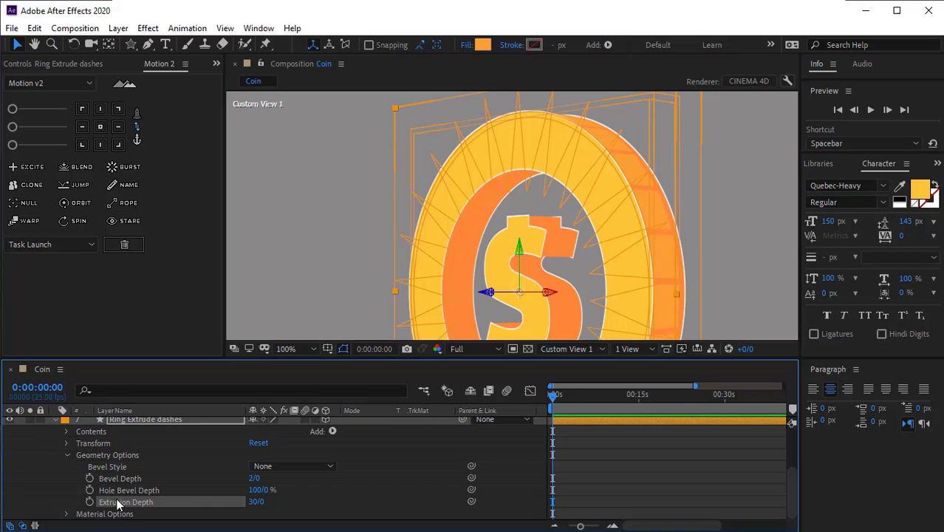
Set the Z position of the Ring Extrude dashes layer to 5 and inspect the coin's edge from the side.
{"action": "key", "text": "p"}
{"action": "left_click_drag", "start_coordinate": [303, 504], "coordinate": [309, 506]}
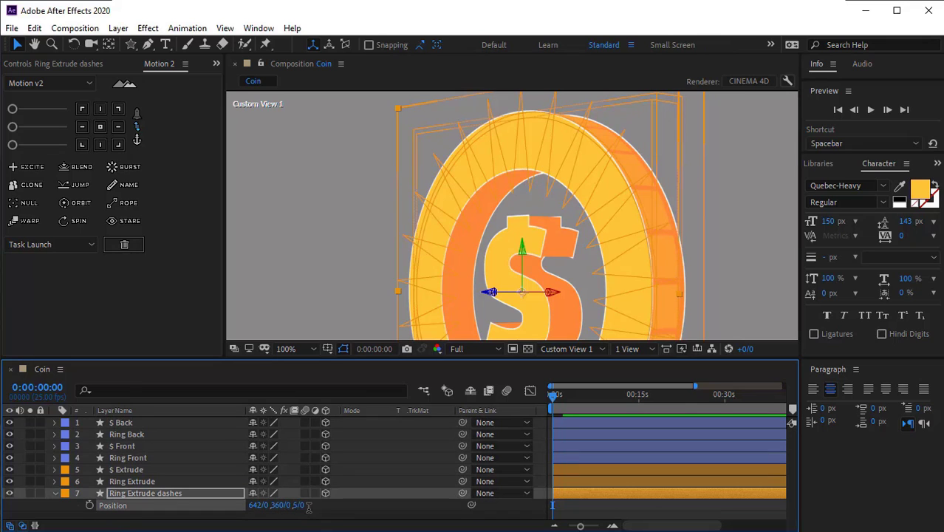
{"action": "left_click", "coordinate": [71, 516]}
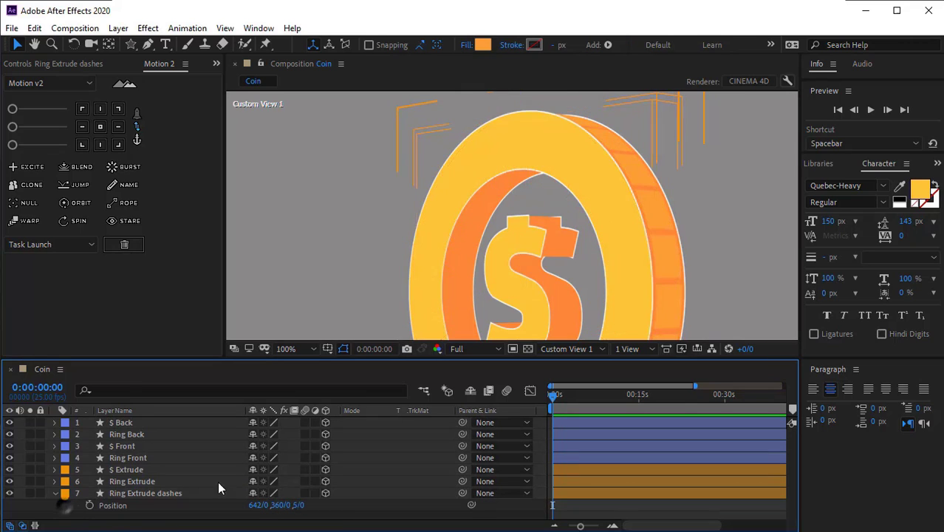
{"action": "key", "text": "c"}
{"action": "left_click_drag", "start_coordinate": [579, 274], "coordinate": [517, 282]}
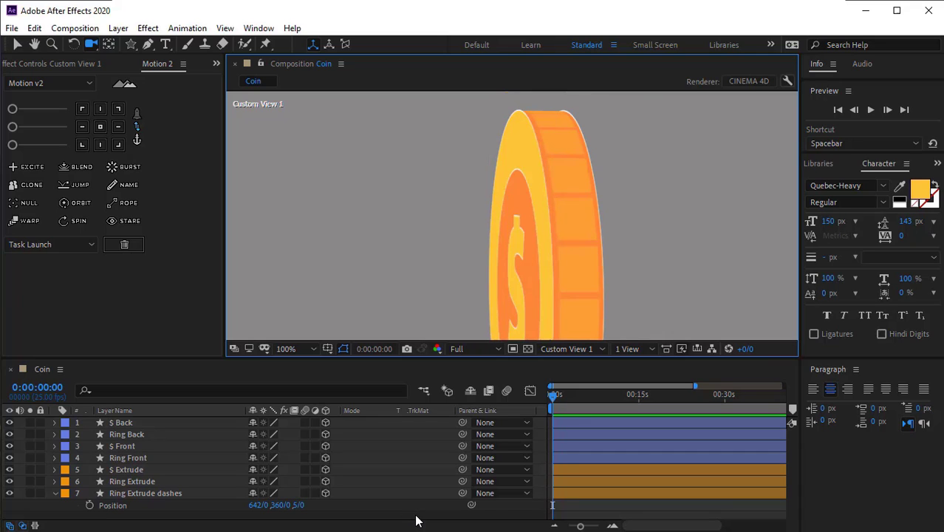
Set the Z position of the Ring Extrude dashes layer to 4 and collapse the layer.
{"action": "left_click", "coordinate": [299, 504]}
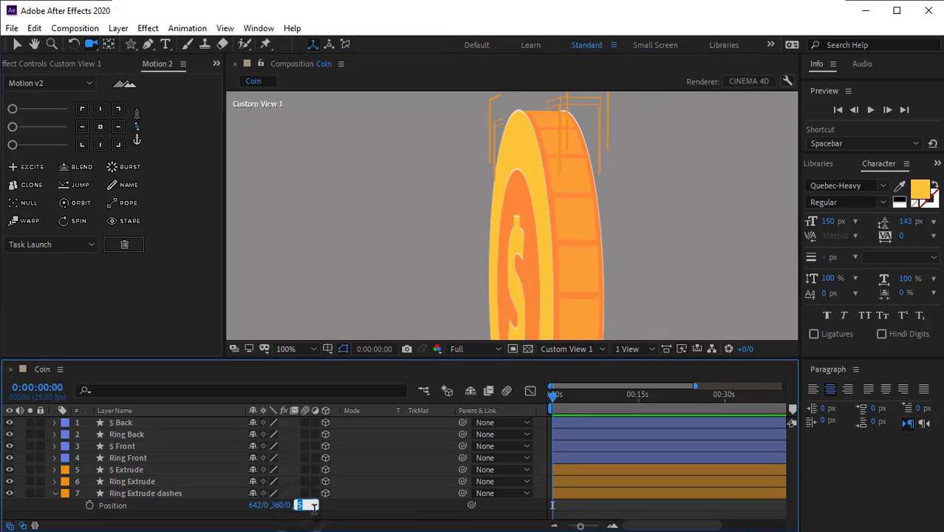
{"action": "type", "text": "4"}
{"action": "key", "text": "Return"}
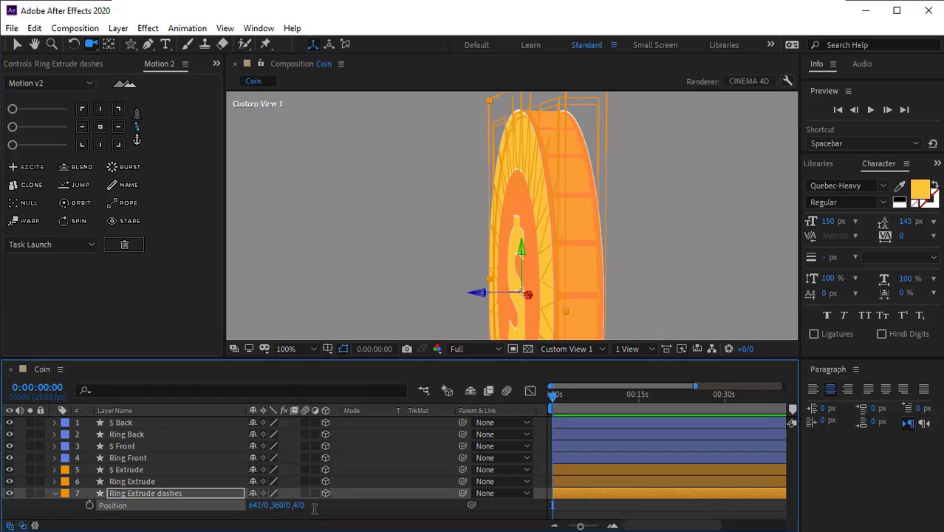
{"action": "left_click", "coordinate": [70, 519]}
{"action": "left_click", "coordinate": [54, 493]}
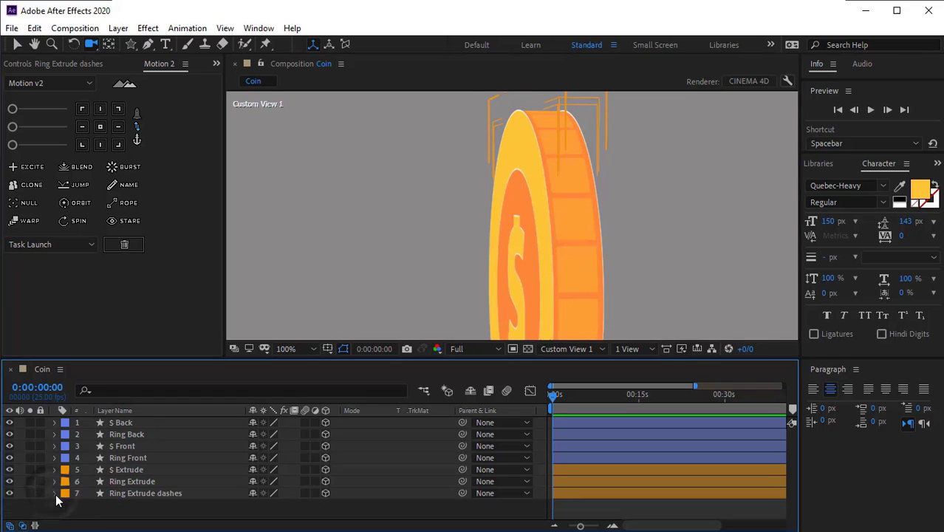
Open Polystar Path 1 in the Ring Extrude dashes layer and set its Inner Radius to 110.
{"action": "left_click", "coordinate": [55, 493]}
{"action": "scroll", "coordinate": [110, 466], "scroll_direction": "down", "scroll_amount": 2}
{"action": "left_click", "coordinate": [66, 432]}
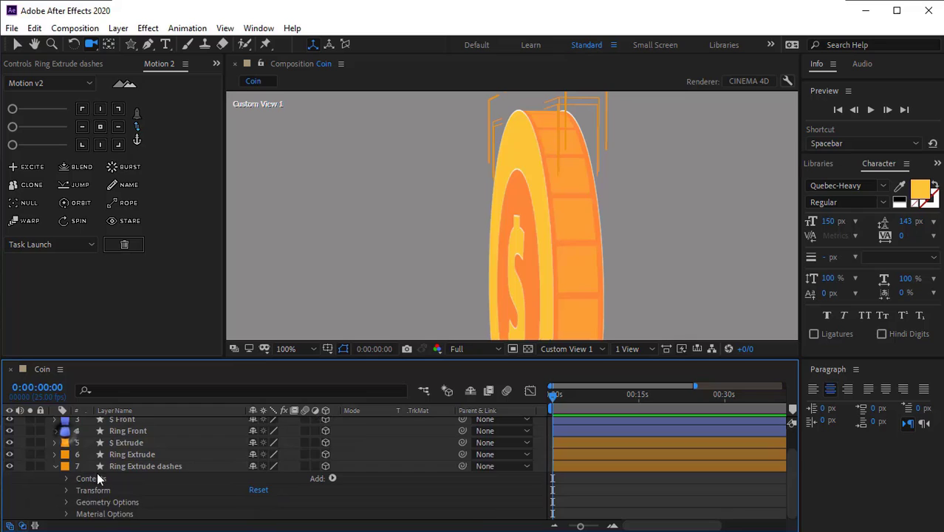
{"action": "left_click", "coordinate": [65, 480]}
{"action": "scroll", "coordinate": [59, 484], "scroll_direction": "down", "scroll_amount": 2}
{"action": "left_click", "coordinate": [79, 478]}
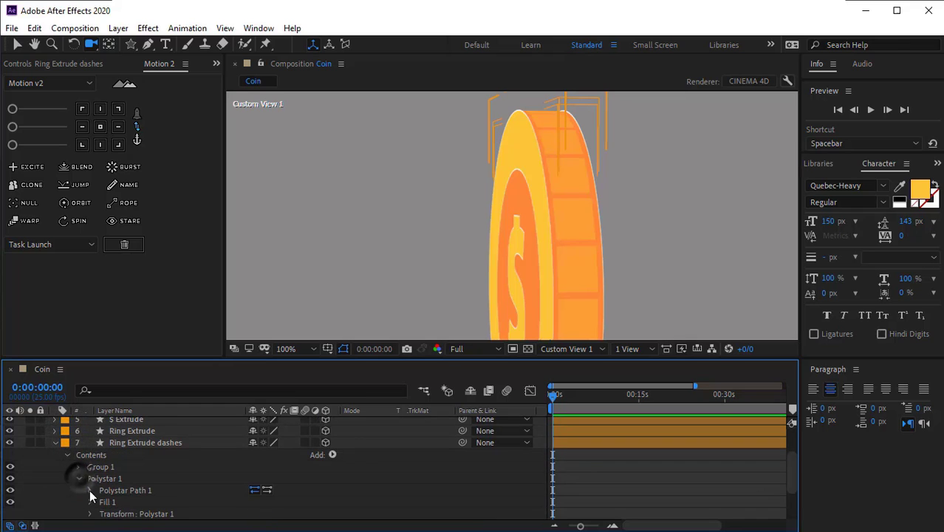
{"action": "scroll", "coordinate": [94, 477], "scroll_direction": "down", "scroll_amount": 2}
{"action": "left_click", "coordinate": [89, 457]}
{"action": "scroll", "coordinate": [89, 456], "scroll_direction": "down", "scroll_amount": 2}
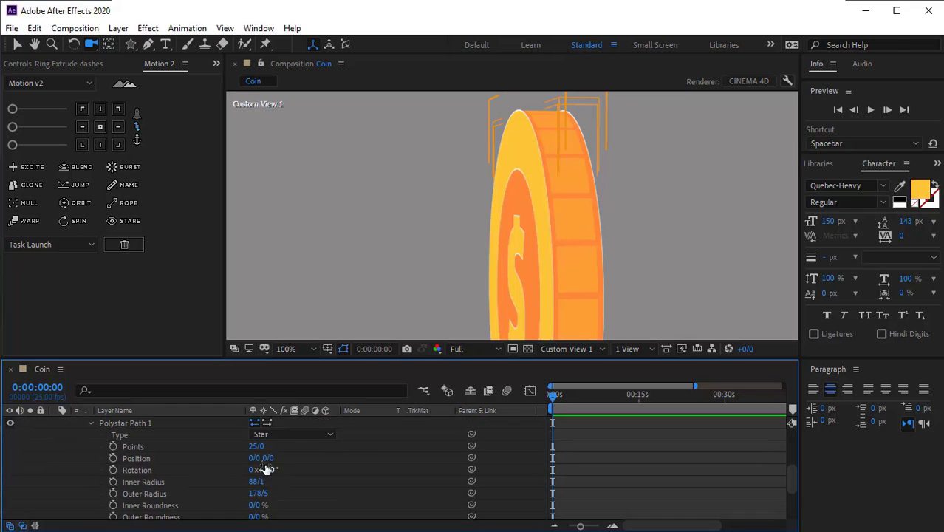
{"action": "left_click_drag", "start_coordinate": [255, 482], "coordinate": [278, 485]}
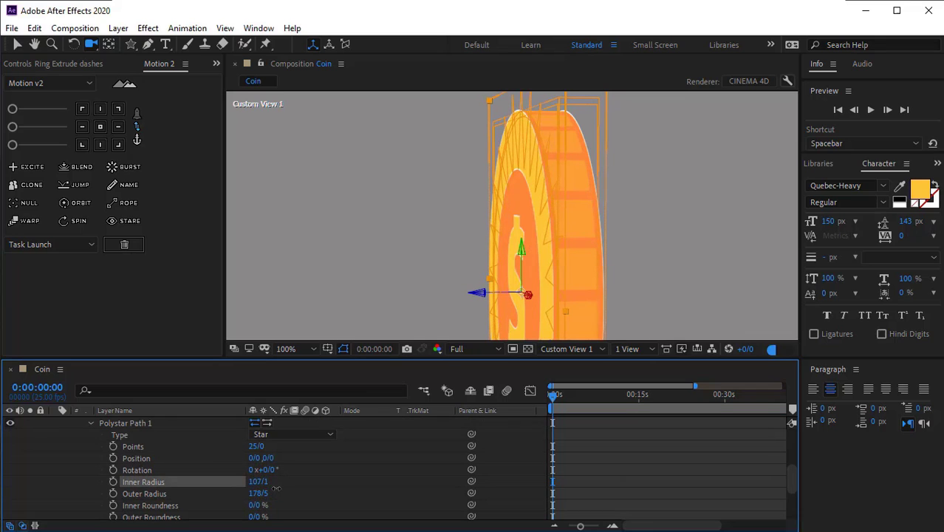
{"action": "left_click", "coordinate": [259, 482]}
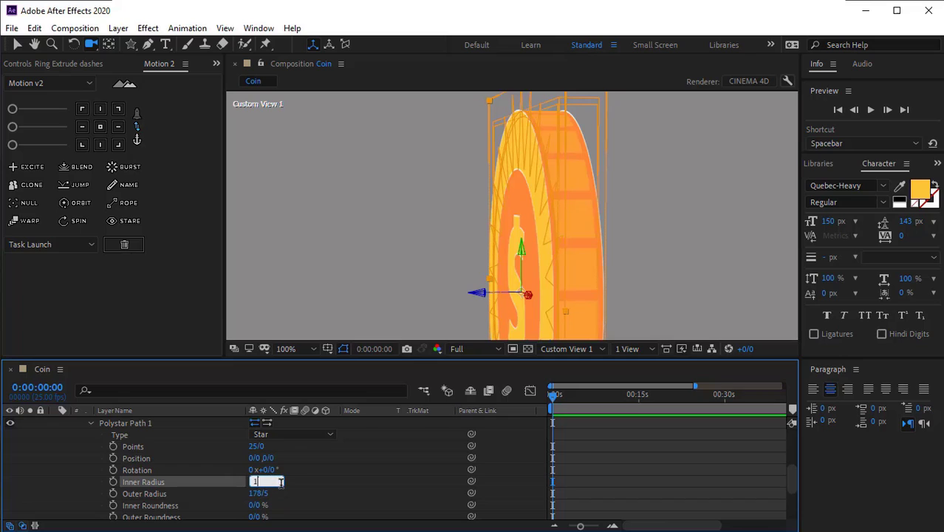
{"action": "type", "text": "110"}
{"action": "key", "text": "Return"}
Set the star's Points to 40 and its Inner Radius to 115.
{"action": "left_click", "coordinate": [256, 446]}
{"action": "type", "text": "40"}
{"action": "key", "text": "Return"}
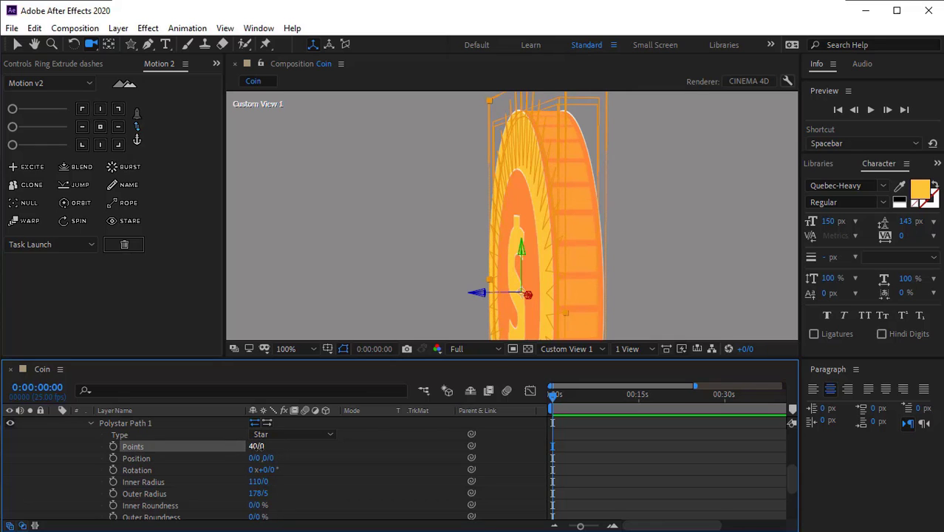
{"action": "left_click", "coordinate": [254, 481]}
{"action": "type", "text": "115"}
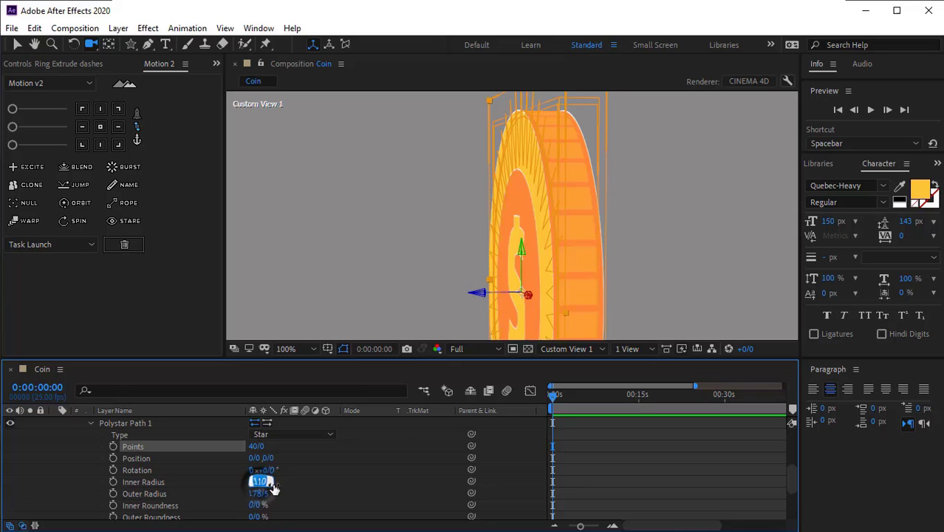
{"action": "key", "text": "Return"}
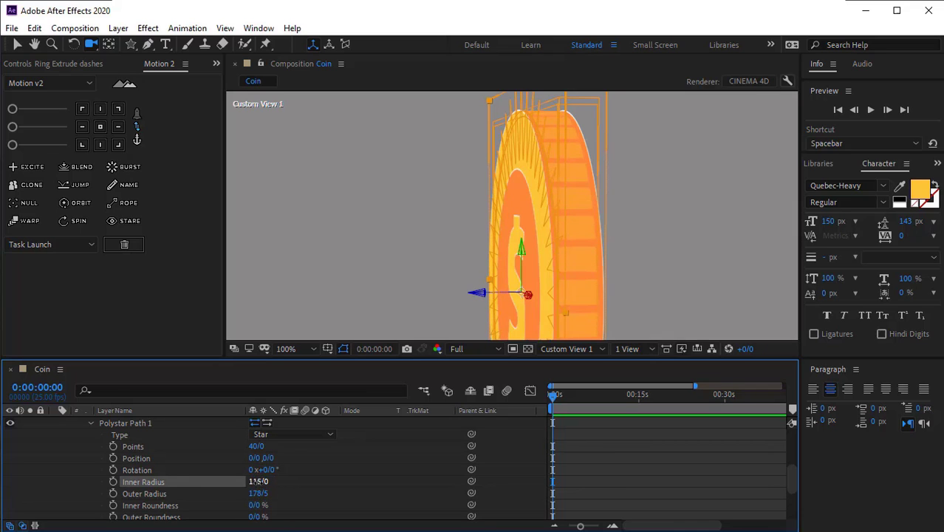
Check the edge dashes, set the star's Inner Radius to 120, and collapse the Ring Extrude dashes layer.
{"action": "left_click", "coordinate": [60, 476]}
{"action": "scroll", "coordinate": [540, 290], "scroll_direction": "down", "scroll_amount": 1}
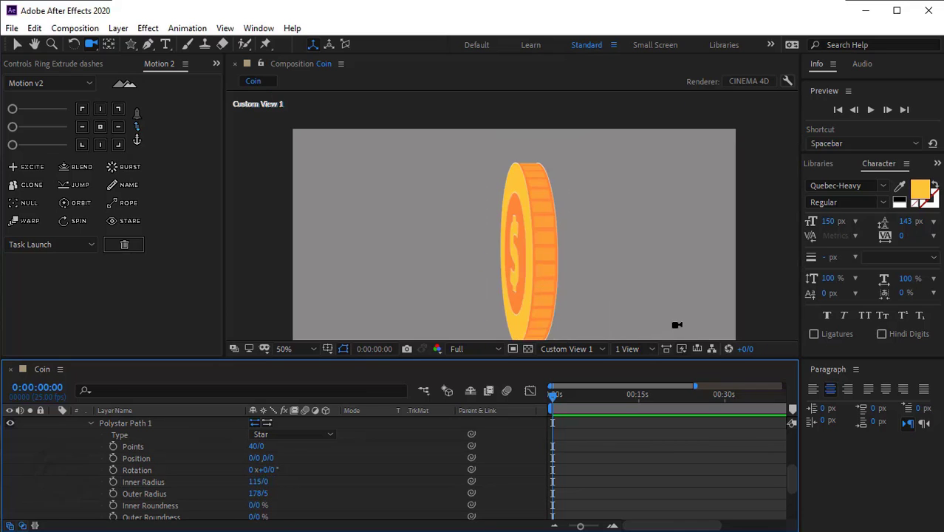
{"action": "scroll", "coordinate": [584, 297], "scroll_direction": "up", "scroll_amount": 2}
{"action": "left_click", "coordinate": [306, 425]}
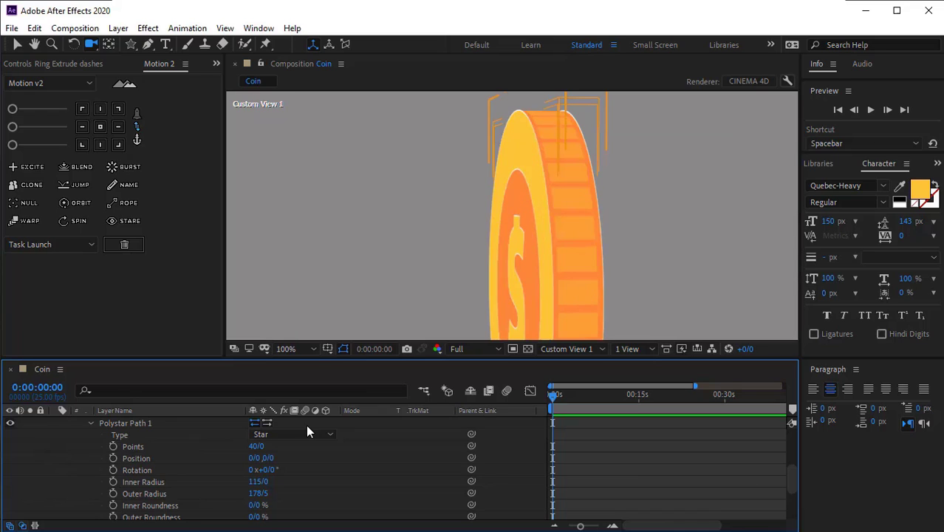
{"action": "left_click", "coordinate": [258, 481]}
{"action": "type", "text": "120"}
{"action": "key", "text": "Return"}
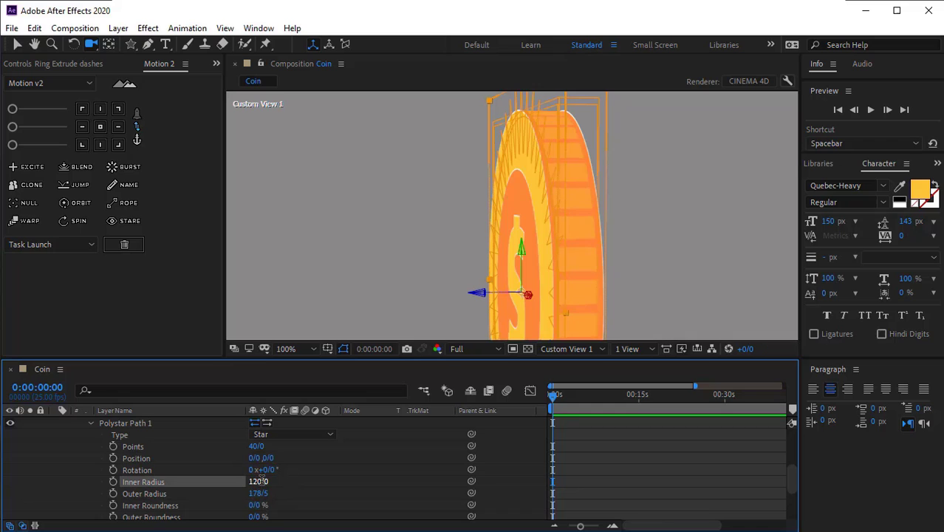
{"action": "left_click", "coordinate": [91, 424]}
{"action": "scroll", "coordinate": [96, 465], "scroll_direction": "up", "scroll_amount": 1}
{"action": "left_click", "coordinate": [65, 467]}
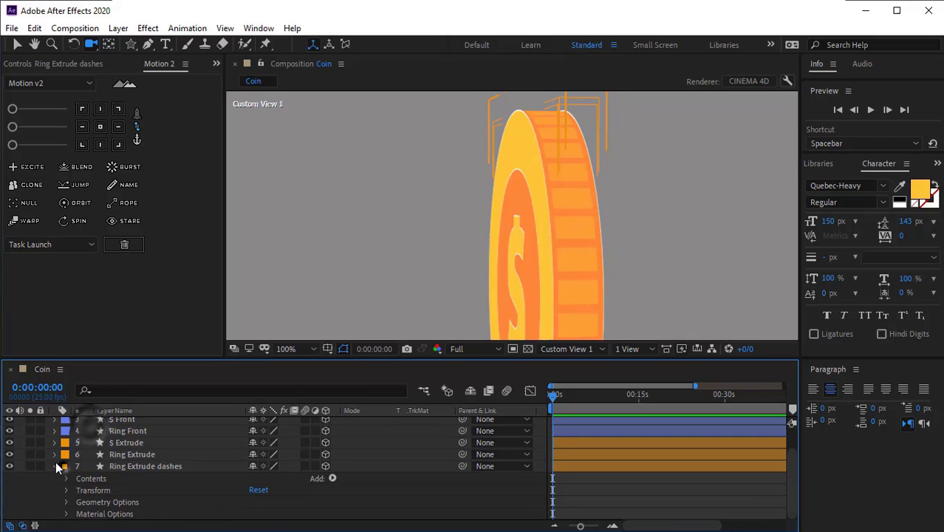
{"action": "left_click", "coordinate": [55, 466]}
Duplicate the Ring Extrude layer and move the copy below Ring Extrude dashes in the layer stack.
{"action": "left_click", "coordinate": [16, 44]}
{"action": "left_click", "coordinate": [287, 509]}
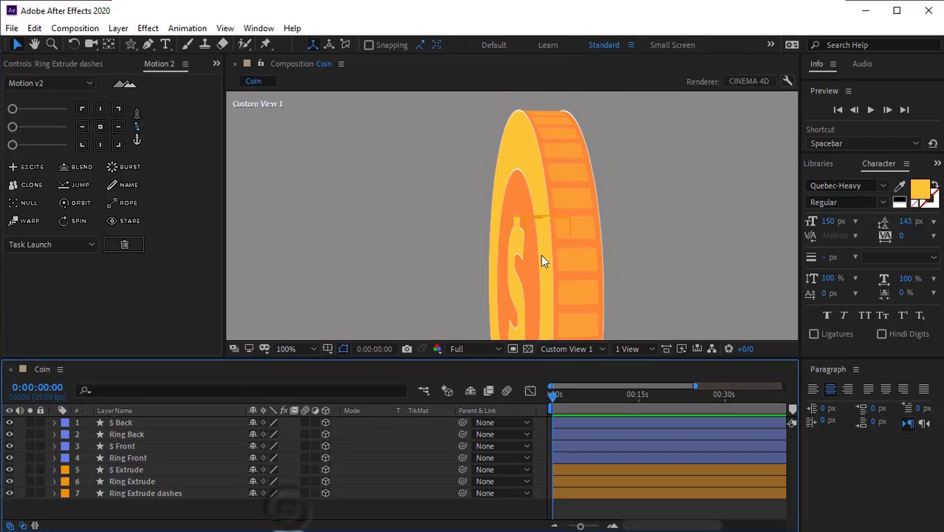
{"action": "key", "text": "c"}
{"action": "left_click_drag", "start_coordinate": [516, 216], "coordinate": [502, 284]}
{"action": "left_click", "coordinate": [287, 349]}
{"action": "left_click", "coordinate": [296, 487]}
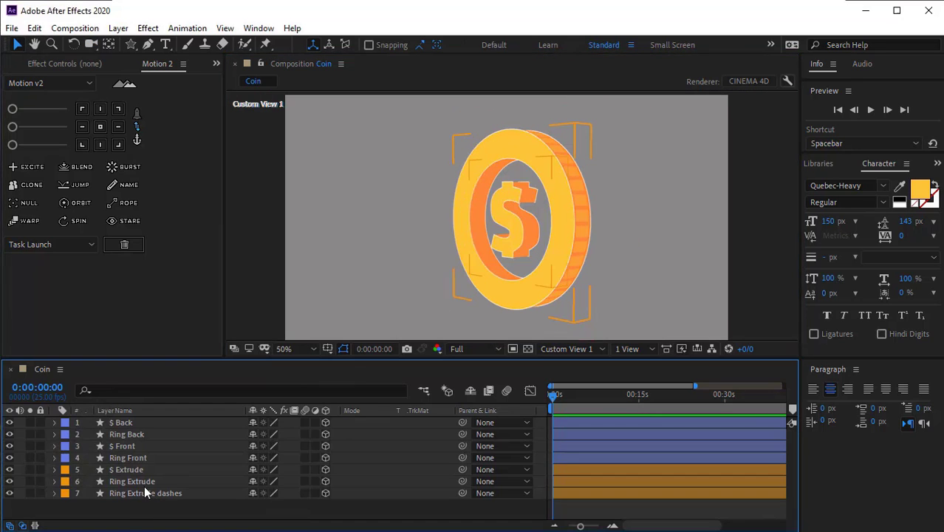
{"action": "left_click", "coordinate": [143, 483]}
{"action": "key", "text": "ctrl+d"}
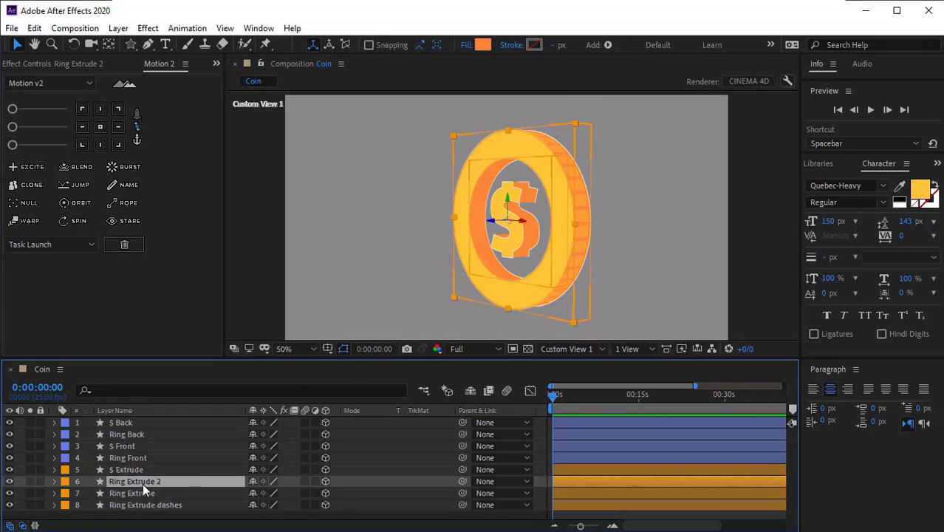
{"action": "left_click_drag", "start_coordinate": [143, 483], "coordinate": [136, 517]}
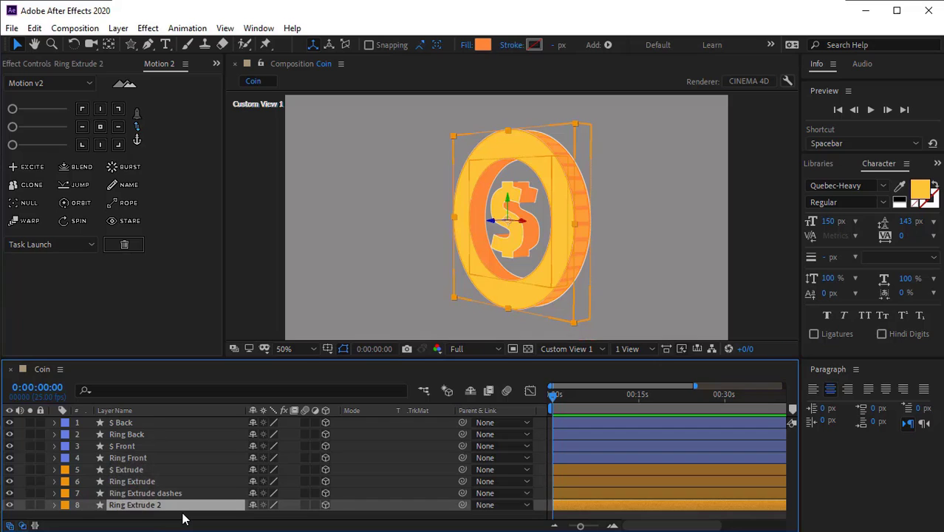
Delete Ellipse 1, Merge Paths 1 and Stroke 1 from the Ring Extrude 2 contents, keeping only Ellipse 2 and Fill 1.
{"action": "left_click", "coordinate": [54, 505]}
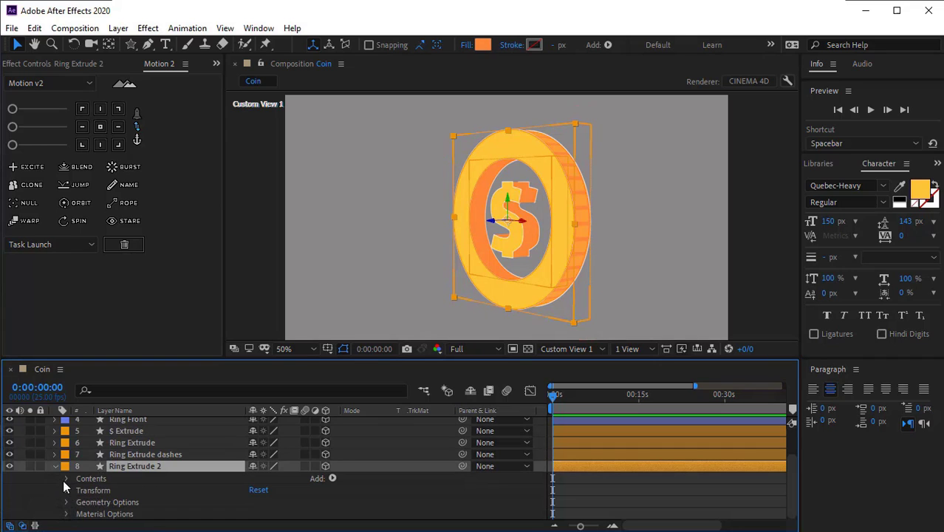
{"action": "left_click", "coordinate": [65, 480]}
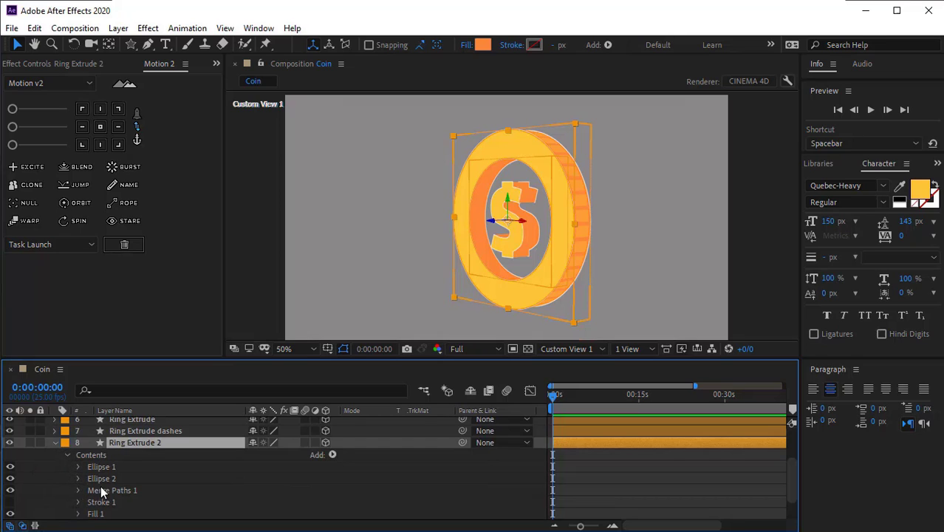
{"action": "left_click", "coordinate": [101, 481]}
{"action": "left_click", "coordinate": [118, 468]}
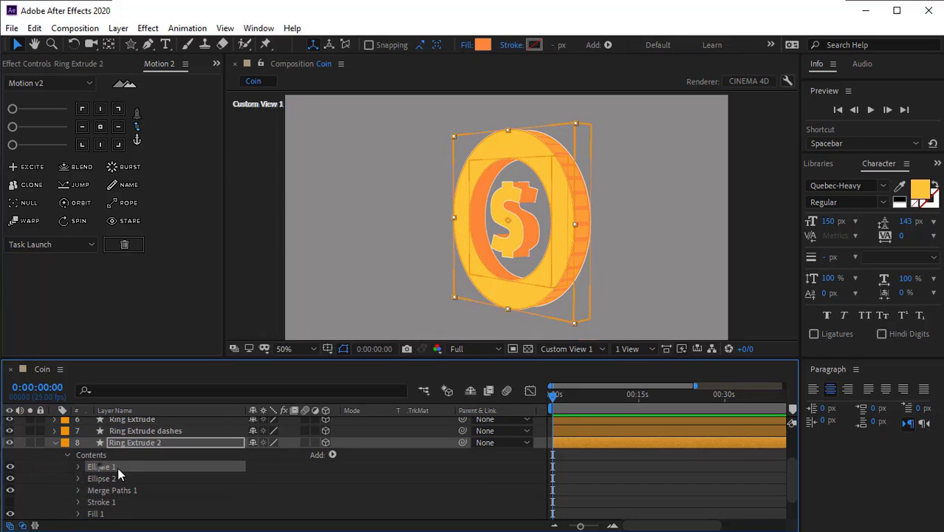
{"action": "left_click", "coordinate": [108, 502]}
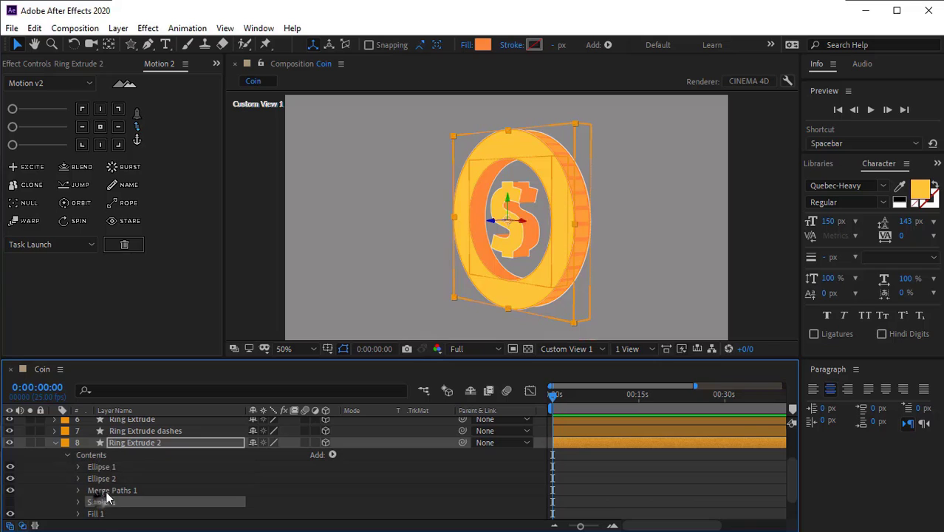
{"action": "left_click", "coordinate": [157, 466], "text": "shift"}
{"action": "key", "text": "Delete"}
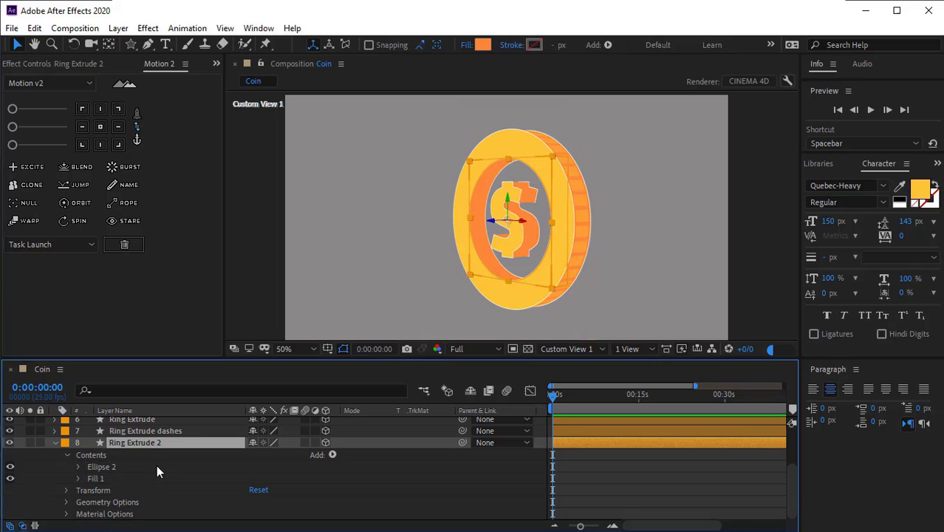
Check the Ring Extrude 2 disc on its own, and set its fill to the lighter orange FE9E38 sampled from the coin's edge.
{"action": "left_click", "coordinate": [29, 443]}
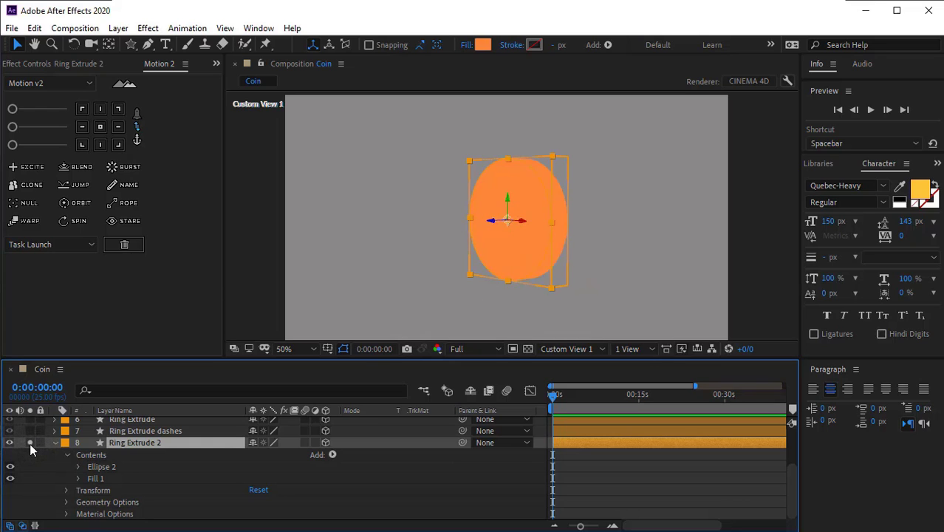
{"action": "left_click", "coordinate": [30, 443]}
{"action": "left_click", "coordinate": [483, 44]}
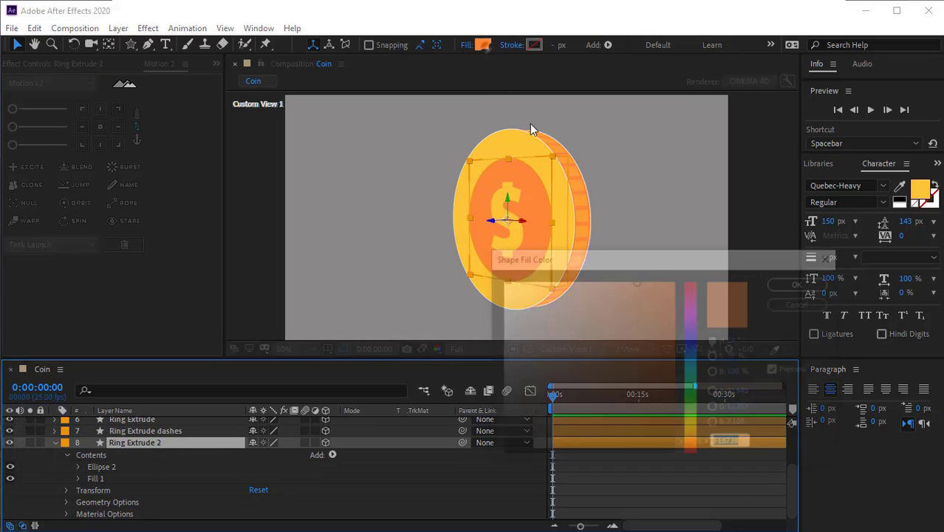
{"action": "left_click", "coordinate": [779, 350]}
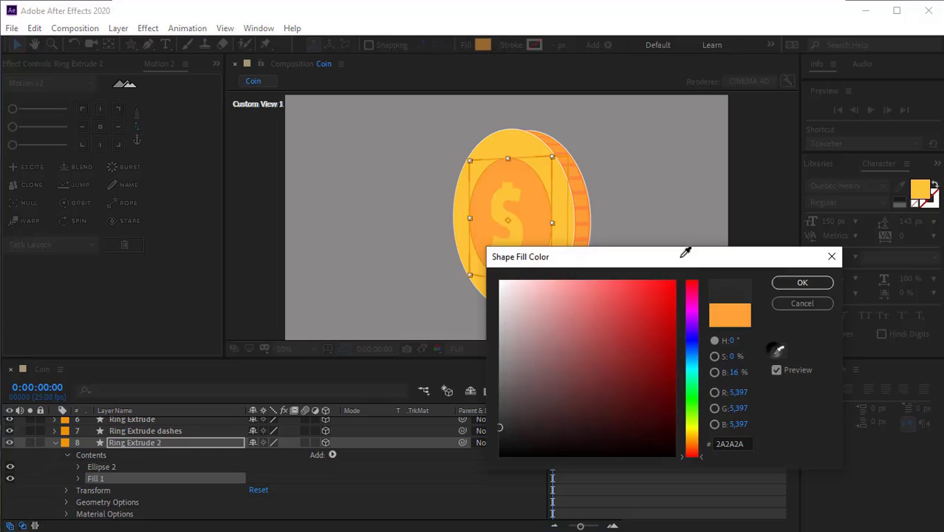
{"action": "left_click", "coordinate": [589, 213]}
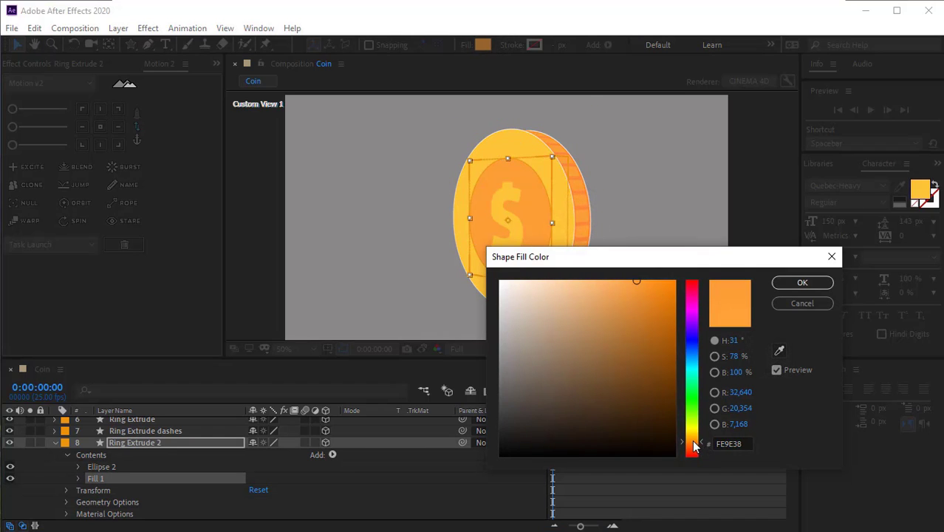
{"action": "left_click", "coordinate": [803, 283]}
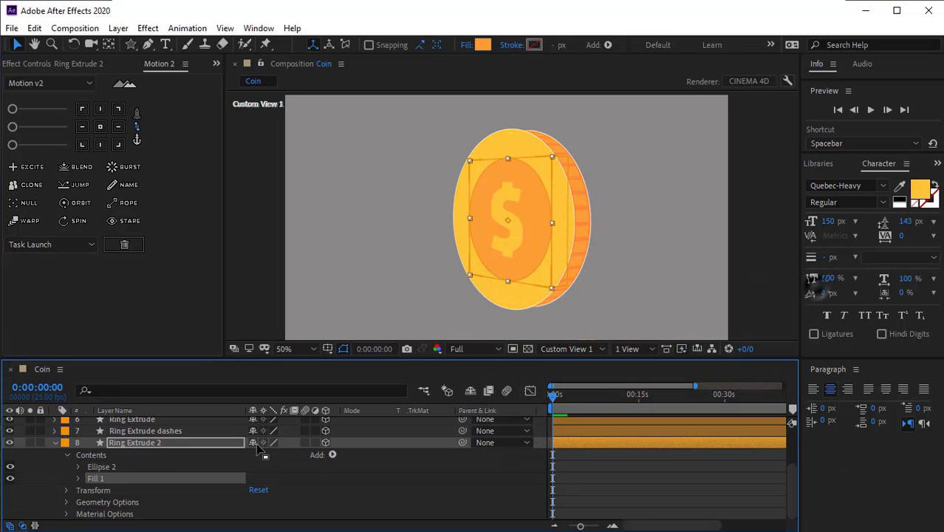
Set the Extrusion Depth of Ring Extrude 2 to 15 in its Geometry Options.
{"action": "left_click", "coordinate": [65, 502]}
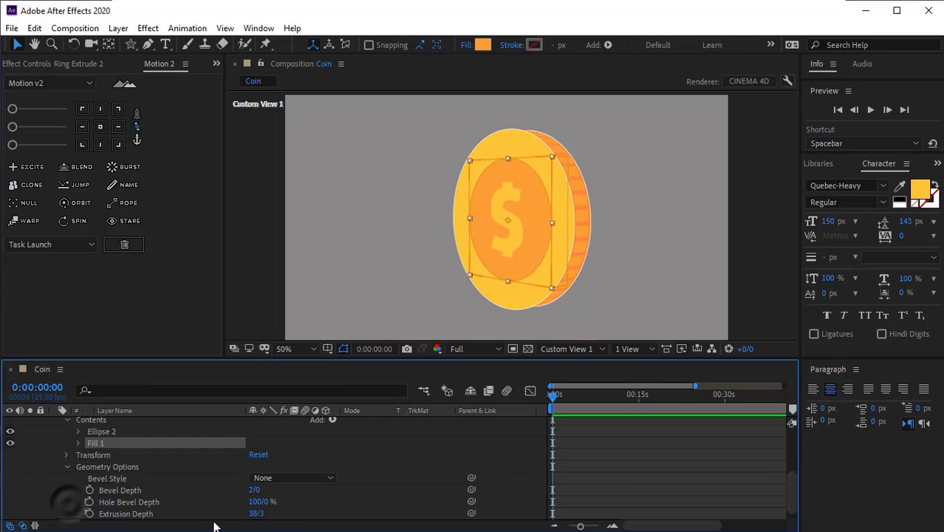
{"action": "left_click", "coordinate": [263, 513]}
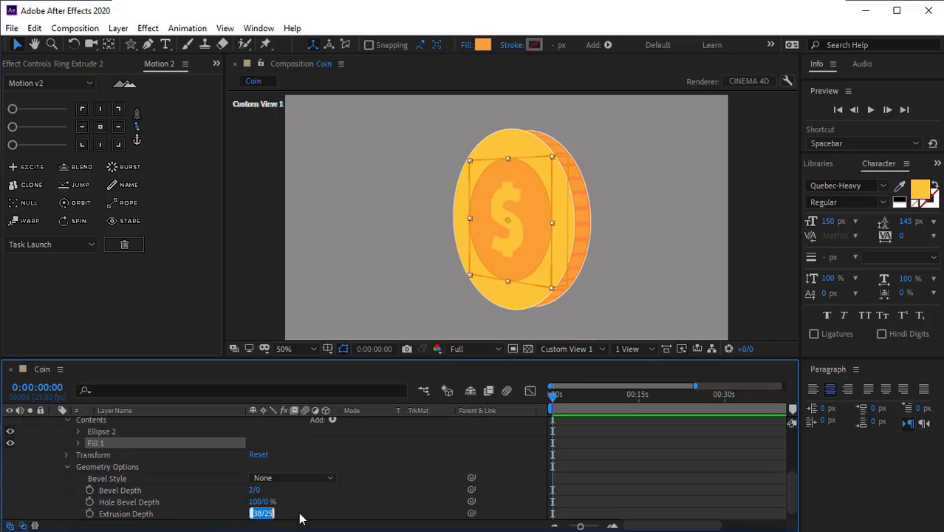
{"action": "type", "text": "15"}
{"action": "key", "text": "Return"}
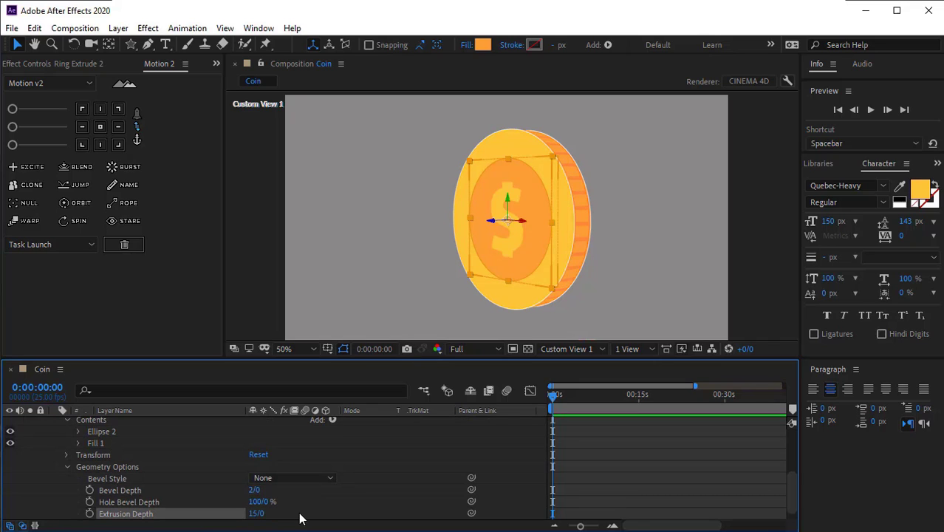
{"action": "scroll", "coordinate": [298, 513], "scroll_direction": "up", "scroll_amount": 3}
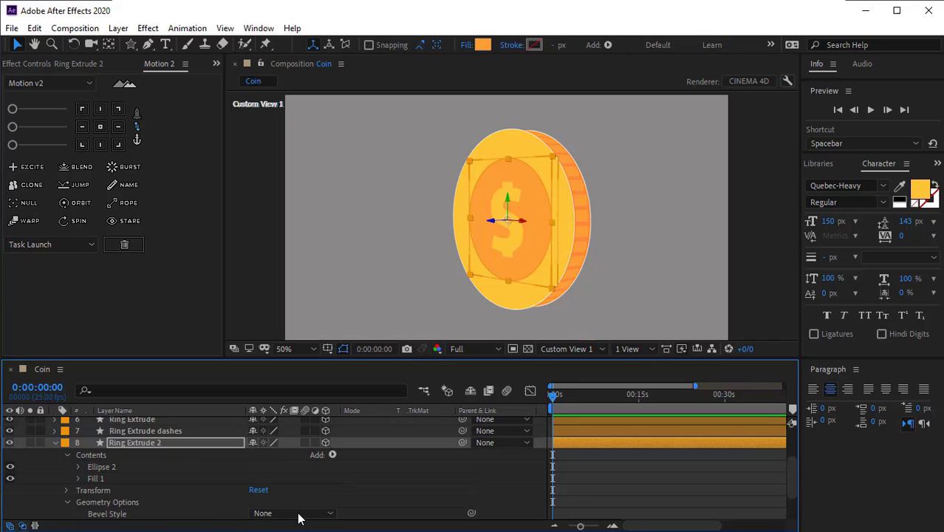
In the Top view, move the Ring Extrude 2 disc back along Z into the coin, and return to Custom View 1.
{"action": "left_click", "coordinate": [582, 352]}
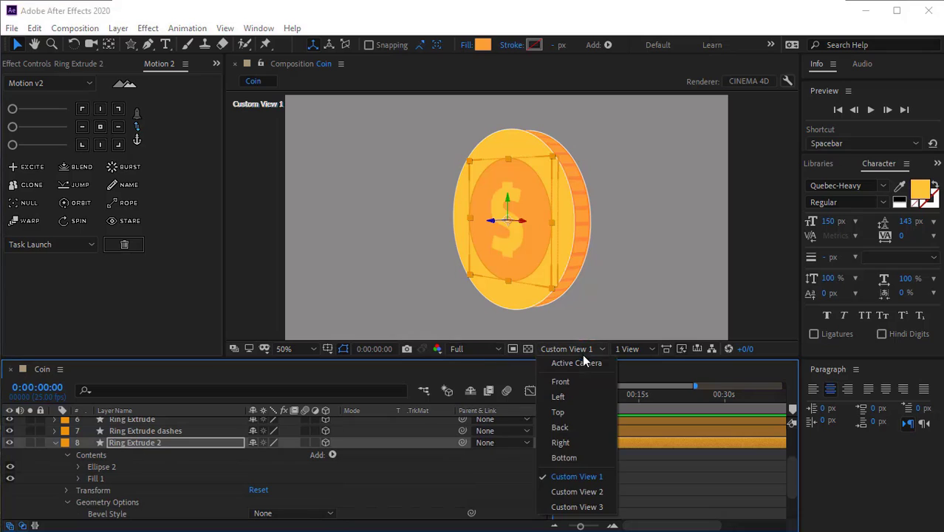
{"action": "left_click", "coordinate": [579, 412]}
{"action": "scroll", "coordinate": [526, 259], "scroll_direction": "down", "scroll_amount": 2}
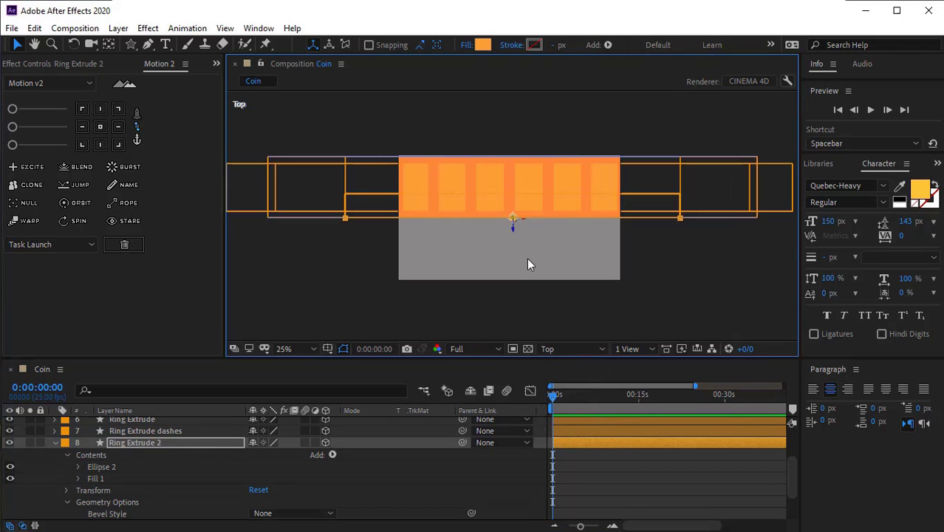
{"action": "left_click_drag", "start_coordinate": [517, 225], "coordinate": [519, 208]}
{"action": "left_click", "coordinate": [570, 349]}
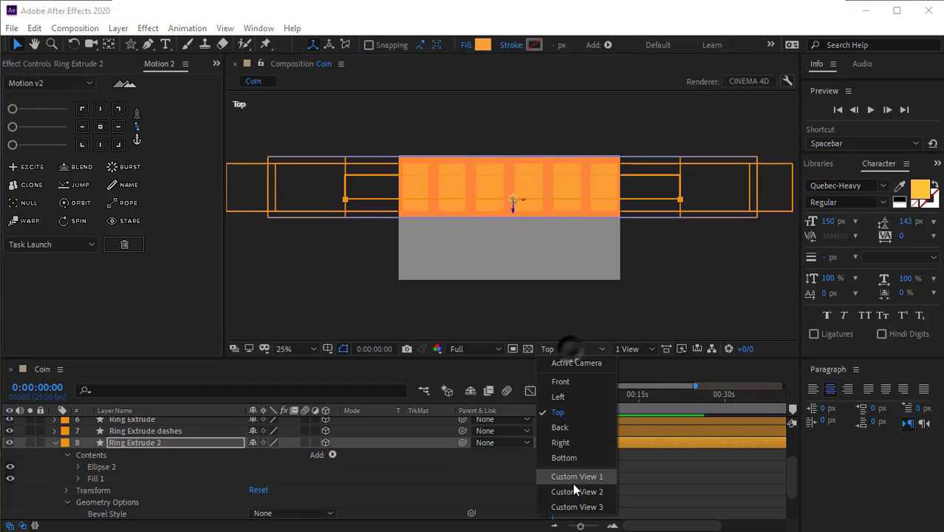
{"action": "left_click", "coordinate": [578, 477]}
{"action": "scroll", "coordinate": [529, 236], "scroll_direction": "up", "scroll_amount": 1}
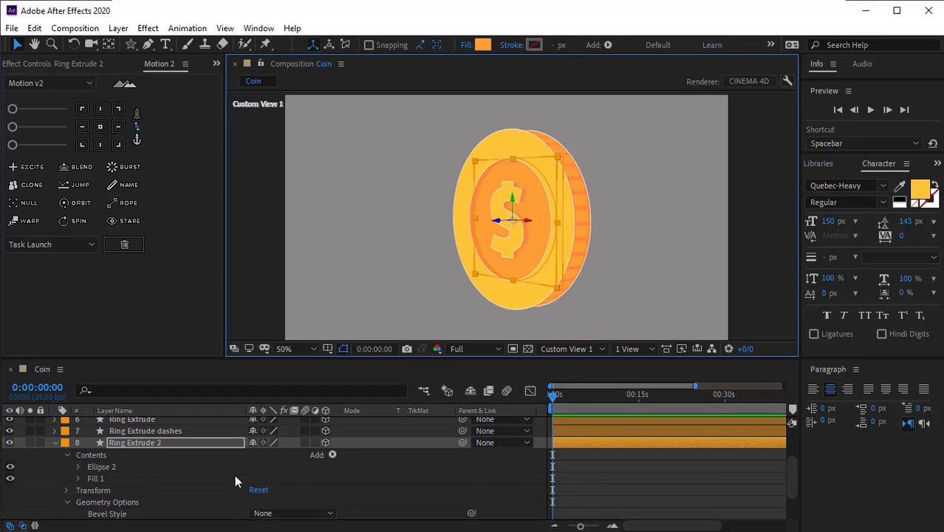
Set the Extrusion Depth of Ring Extrude 2 to 5.
{"action": "scroll", "coordinate": [235, 481], "scroll_direction": "down", "scroll_amount": 3}
{"action": "left_click", "coordinate": [259, 502]}
{"action": "type", "text": "5"}
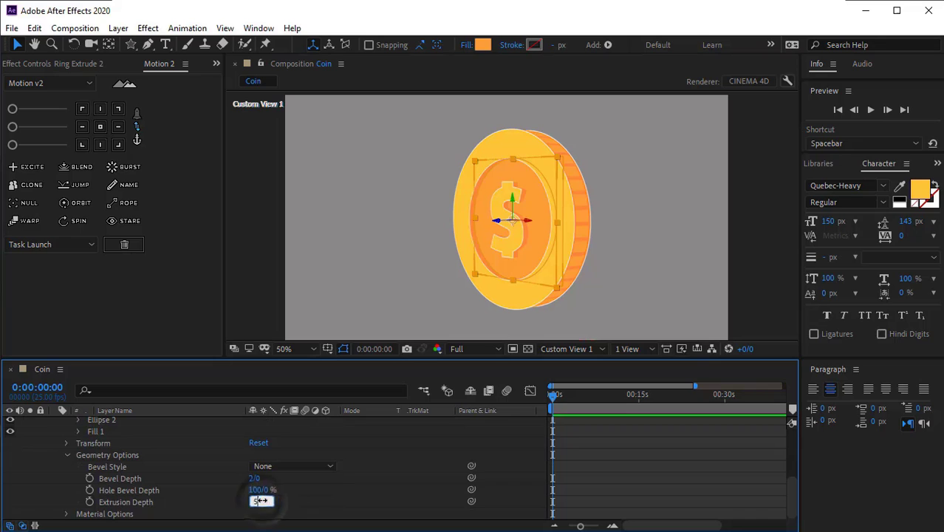
{"action": "key", "text": "Return"}
In the Top view, shift the thinned disc further back to the middle of the coin's thickness, and check it in Custom View 1.
{"action": "left_click", "coordinate": [580, 349]}
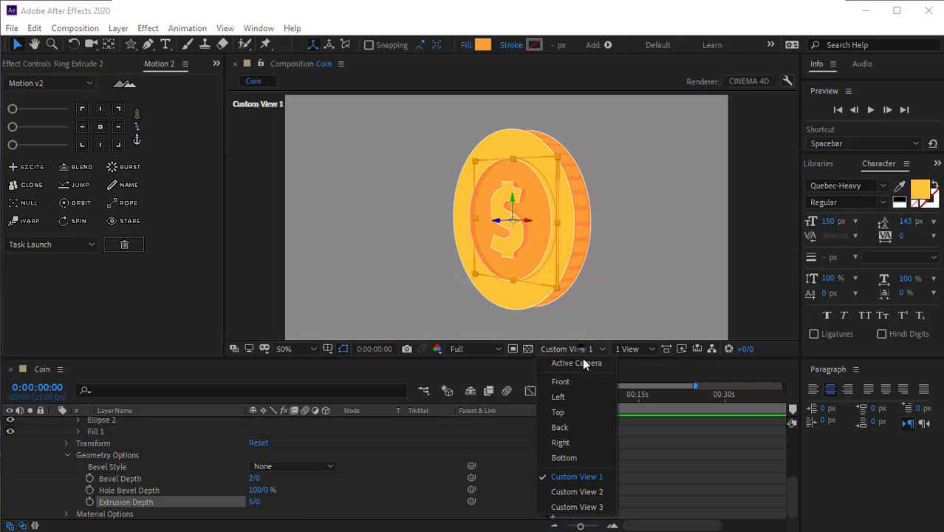
{"action": "left_click", "coordinate": [558, 412]}
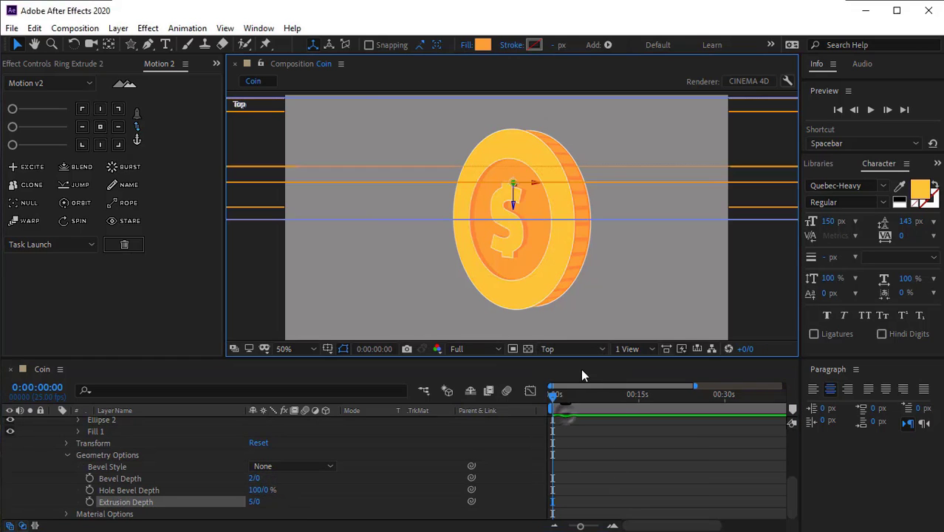
{"action": "scroll", "coordinate": [532, 226], "scroll_direction": "down", "scroll_amount": 2}
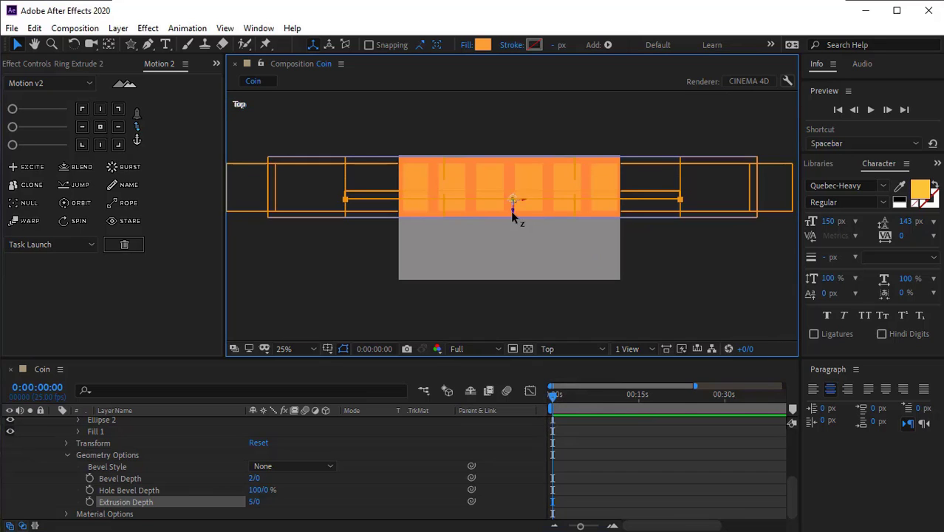
{"action": "left_click_drag", "start_coordinate": [513, 210], "coordinate": [515, 202]}
{"action": "left_click", "coordinate": [547, 349]}
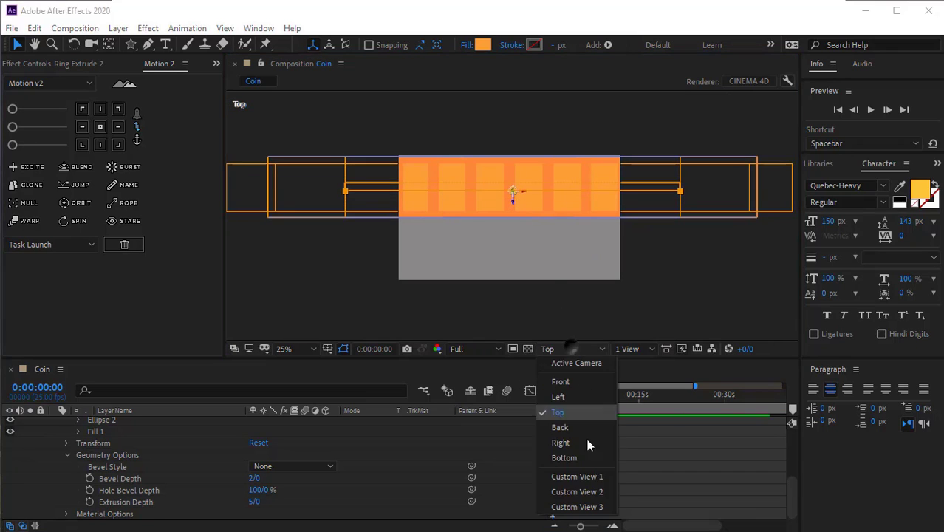
{"action": "left_click", "coordinate": [573, 477]}
{"action": "scroll", "coordinate": [541, 243], "scroll_direction": "up", "scroll_amount": 2}
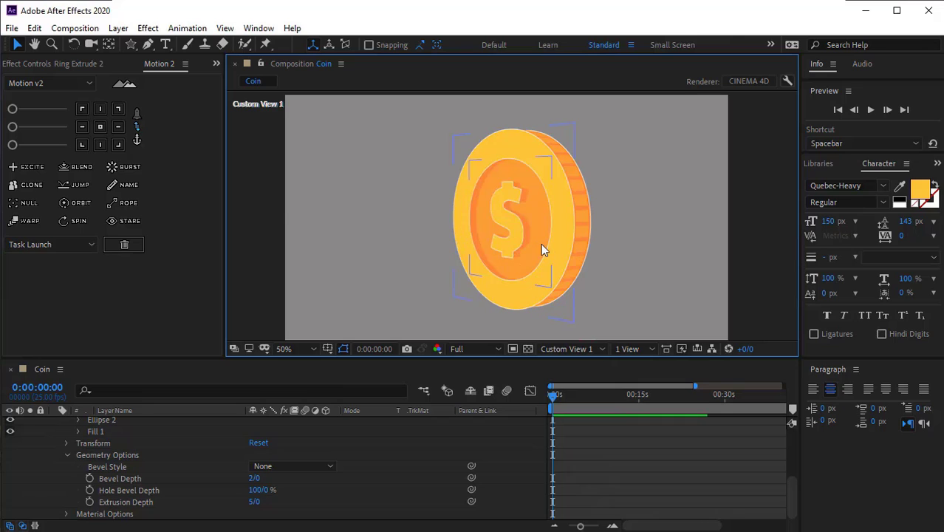
Collapse the Ring Extrude 2 layer and show the coin through the Active Camera, fitted to the viewer.
{"action": "left_click", "coordinate": [66, 456]}
{"action": "scroll", "coordinate": [53, 478], "scroll_direction": "up", "scroll_amount": 3}
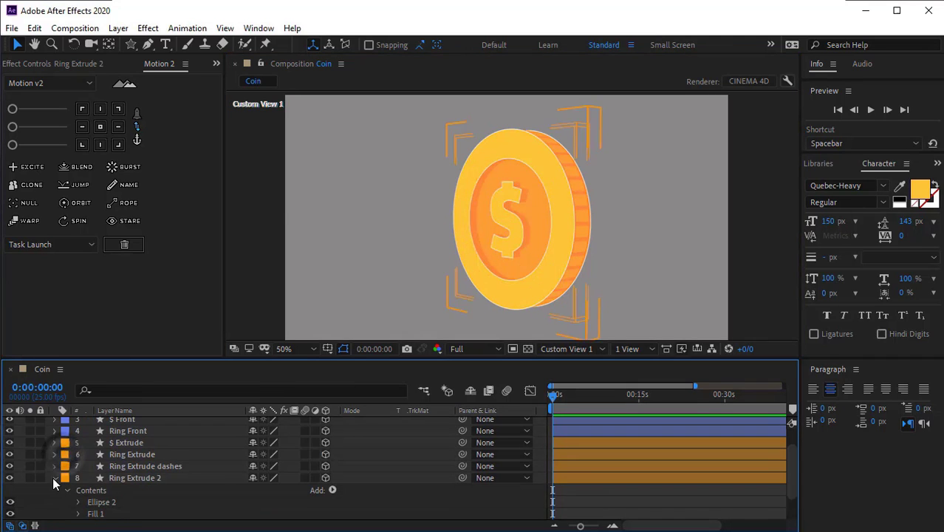
{"action": "left_click", "coordinate": [299, 349]}
{"action": "left_click", "coordinate": [292, 316]}
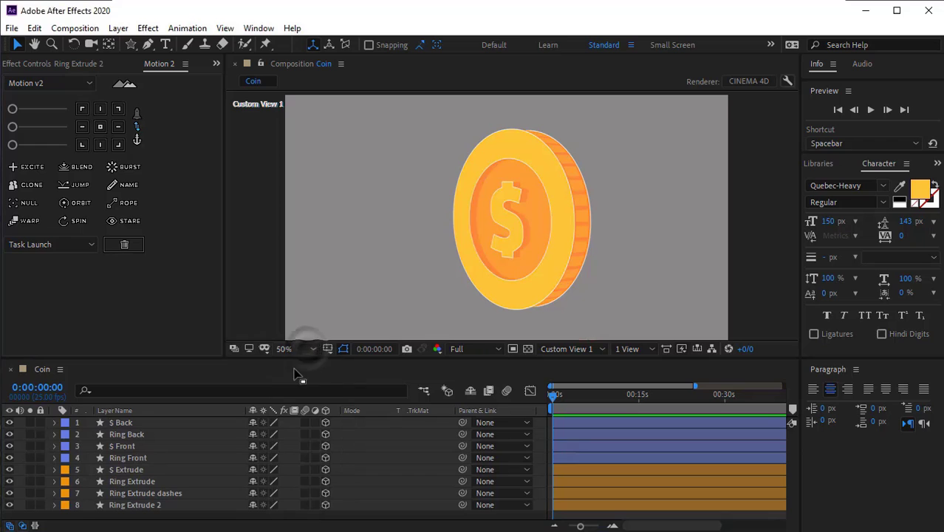
{"action": "left_click", "coordinate": [558, 348]}
{"action": "left_click", "coordinate": [559, 365]}
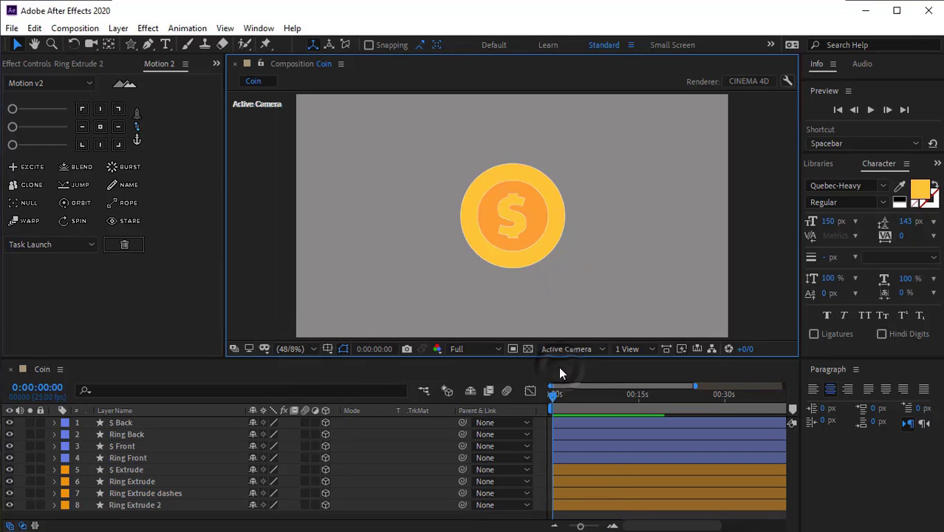
Add a null object to the Coin composition and centre its anchor point.
{"action": "right_click", "coordinate": [87, 438]}
{"action": "mouse_move", "coordinate": [118, 449]}
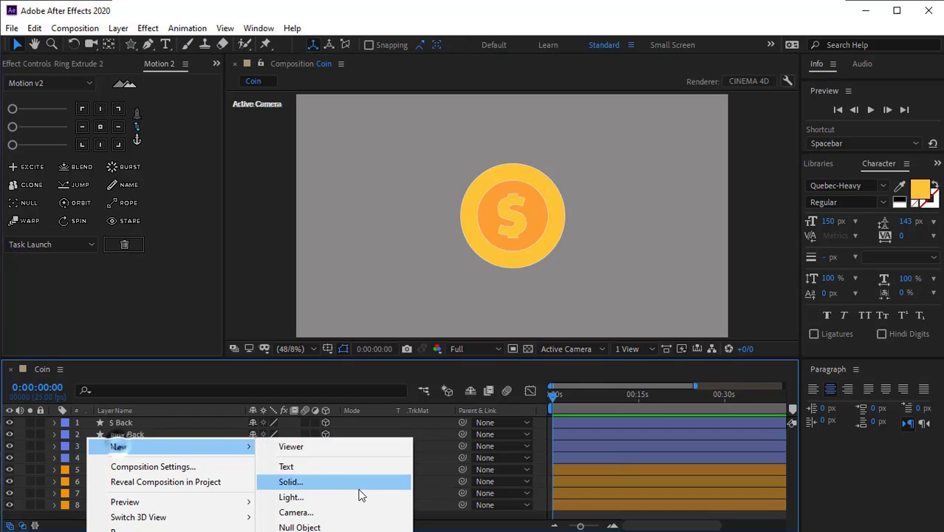
{"action": "left_click", "coordinate": [298, 527]}
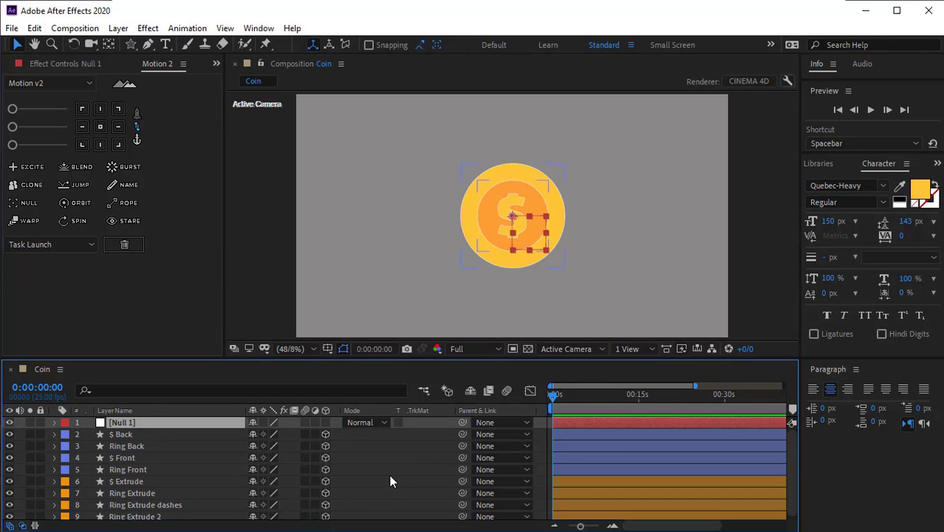
{"action": "left_click", "coordinate": [100, 127]}
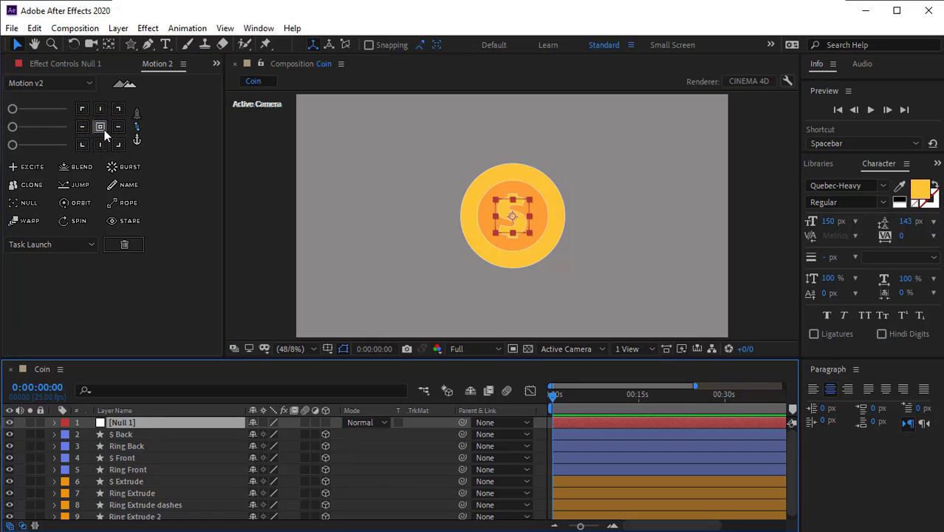
Switch to the Top view and make Null 1 a 3D layer.
{"action": "left_click", "coordinate": [567, 349]}
{"action": "left_click", "coordinate": [568, 405]}
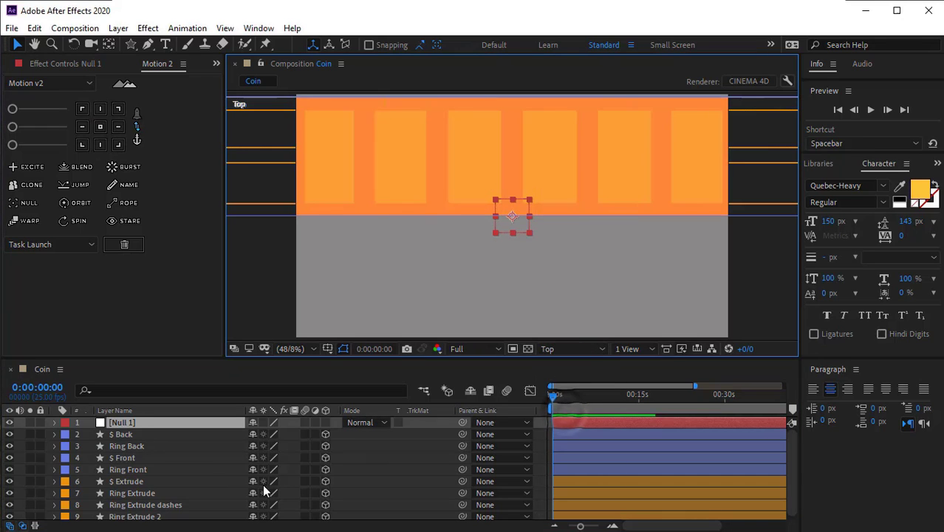
{"action": "left_click", "coordinate": [326, 422]}
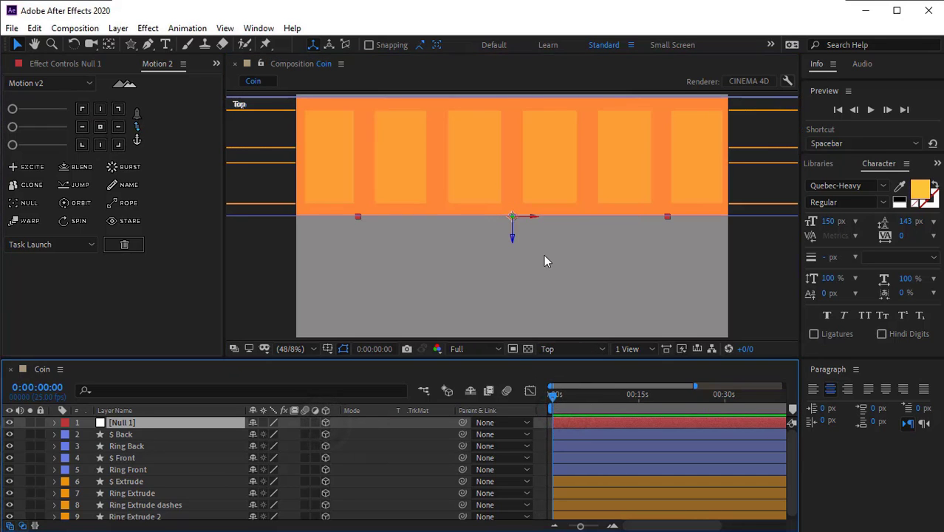
Show the rulers and place a horizontal guide through the middle of the coin's thickness in the Top view.
{"action": "scroll", "coordinate": [514, 237], "scroll_direction": "down", "scroll_amount": 2}
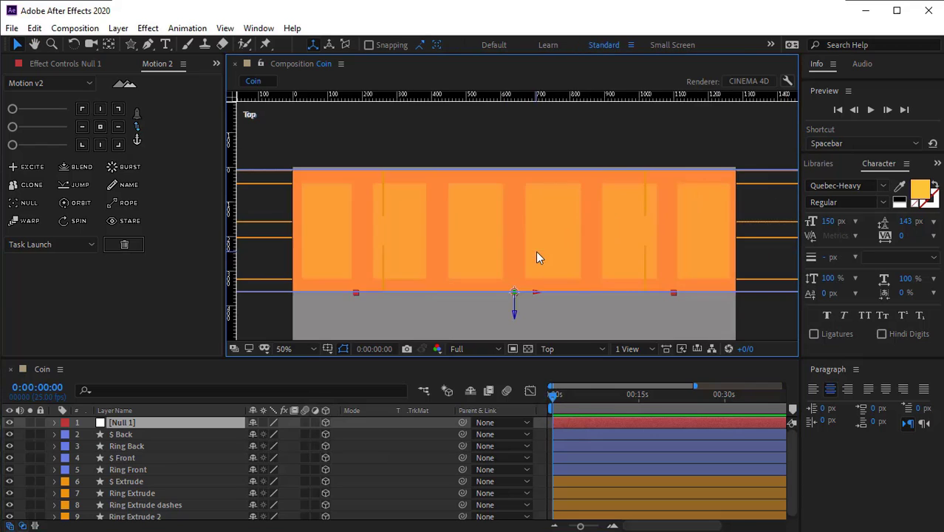
{"action": "key", "text": "ctrl+r"}
{"action": "left_click_drag", "start_coordinate": [584, 97], "coordinate": [644, 224]}
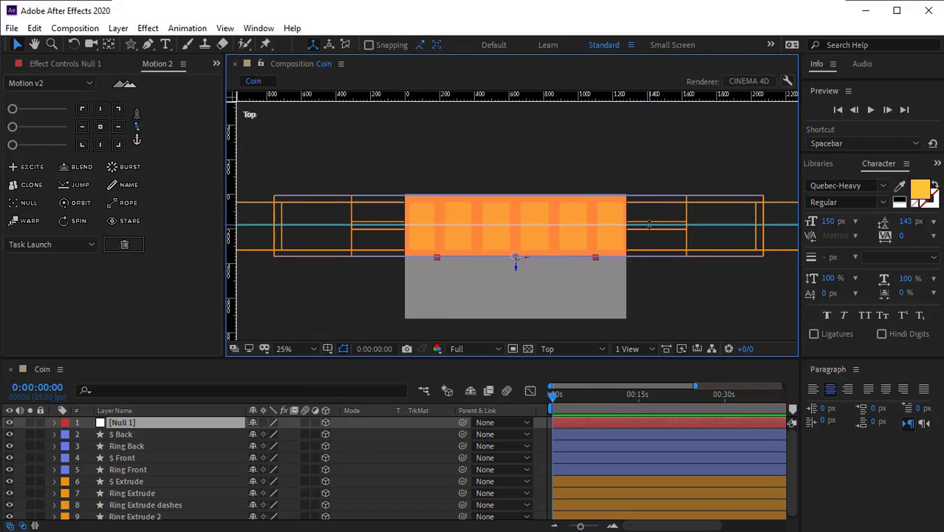
{"action": "scroll", "coordinate": [644, 225], "scroll_direction": "up", "scroll_amount": 2}
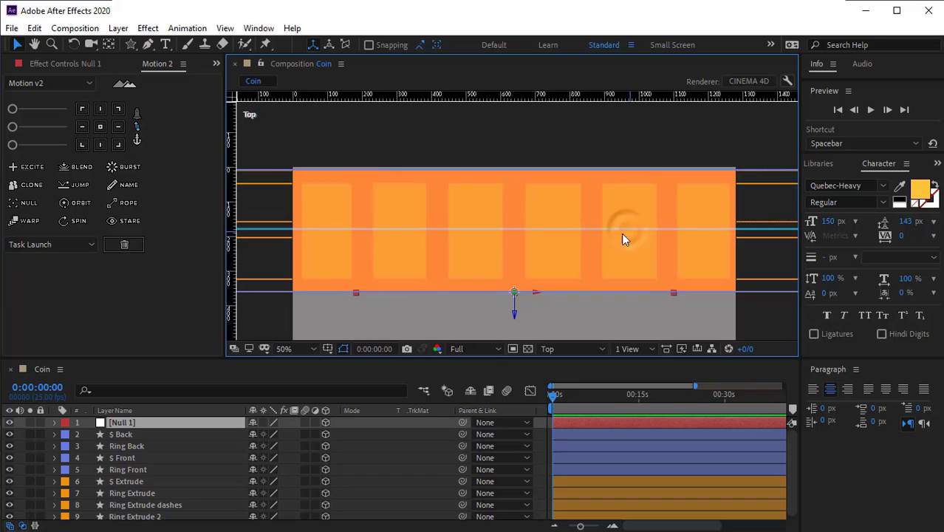
Move Null 1 along Z onto the guide at the middle of the coin's thickness and return to the Active Camera view.
{"action": "key", "text": "comma"}
{"action": "scroll", "coordinate": [609, 234], "scroll_direction": "up", "scroll_amount": 2}
{"action": "scroll", "coordinate": [575, 257], "scroll_direction": "down", "scroll_amount": 1}
{"action": "left_click_drag", "start_coordinate": [516, 317], "coordinate": [526, 258]}
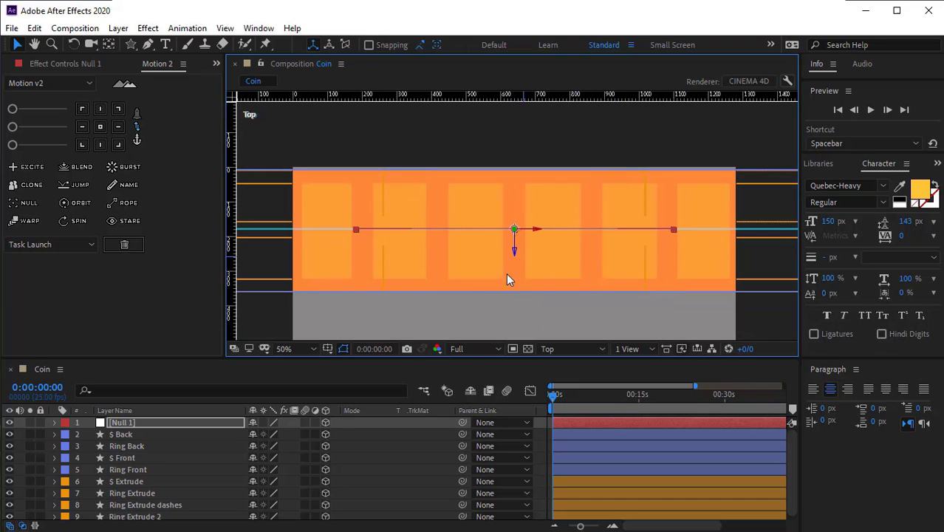
{"action": "left_click", "coordinate": [576, 350]}
{"action": "left_click", "coordinate": [577, 362]}
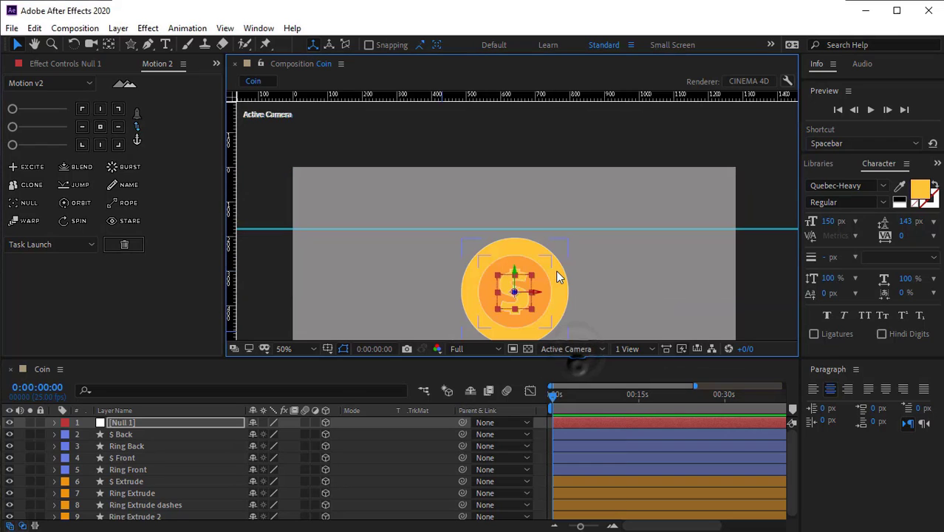
Parent all the coin's shape layers, from $ Back to Ring Extrude 2, to Null 1 and fit the composition in the viewer.
{"action": "left_click", "coordinate": [122, 435]}
{"action": "left_click", "coordinate": [140, 515], "text": "shift"}
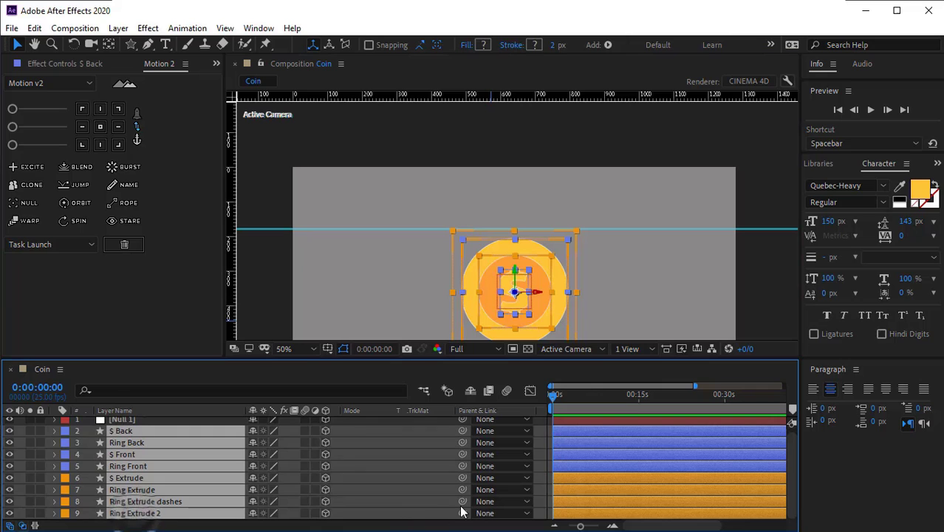
{"action": "left_click_drag", "start_coordinate": [462, 431], "coordinate": [126, 425]}
{"action": "left_click", "coordinate": [135, 426]}
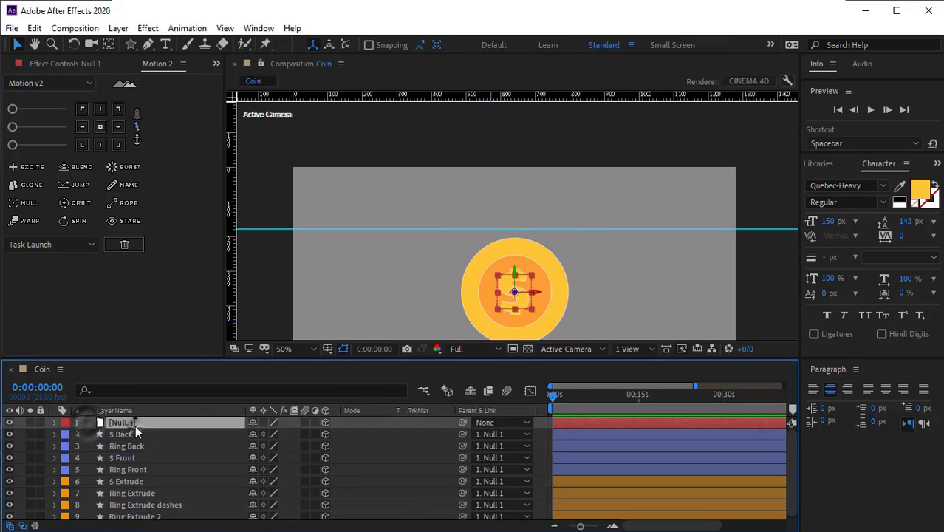
{"action": "left_click", "coordinate": [297, 348]}
{"action": "left_click", "coordinate": [309, 362]}
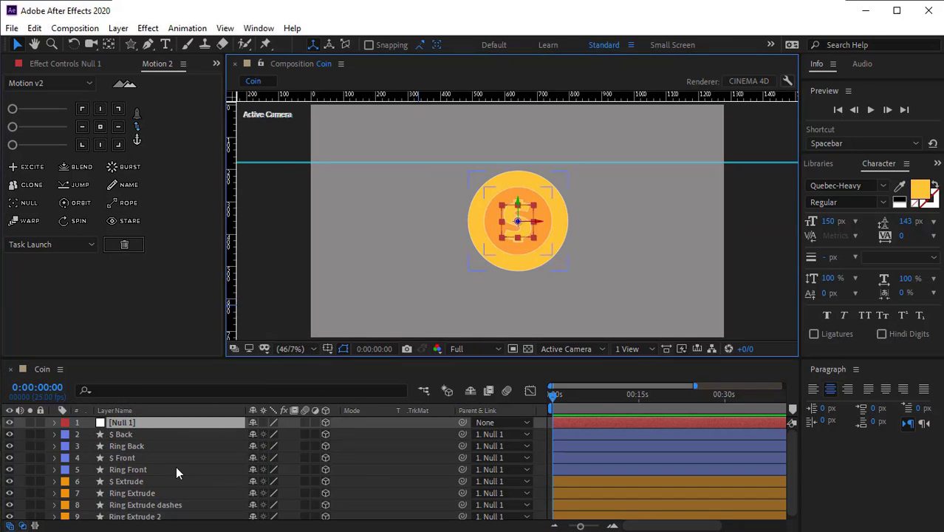
Test turning the coin through Null 1's Y Rotation, undo the rotation and collapse the layer's properties.
{"action": "key", "text": "r"}
{"action": "left_click", "coordinate": [61, 453]}
{"action": "left_click", "coordinate": [273, 458]}
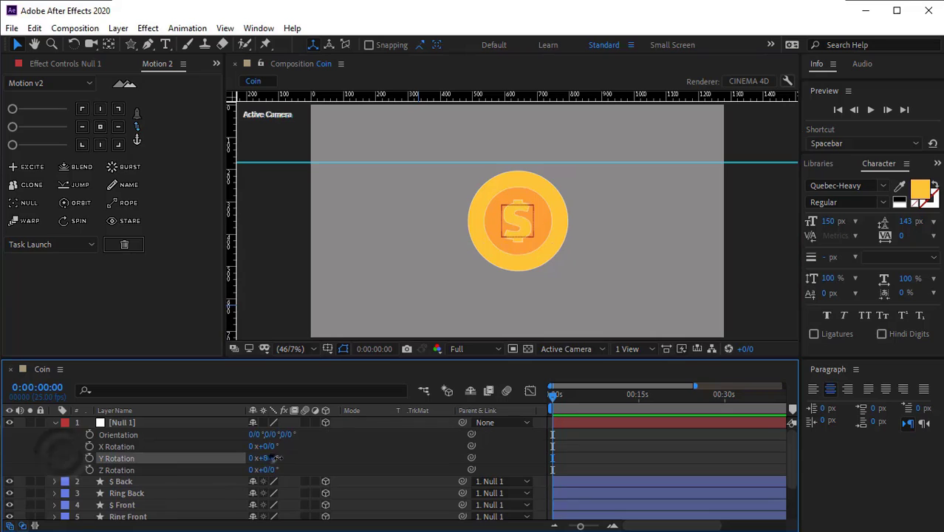
{"action": "left_click_drag", "start_coordinate": [275, 458], "coordinate": [396, 446]}
{"action": "key", "text": "ctrl+z"}
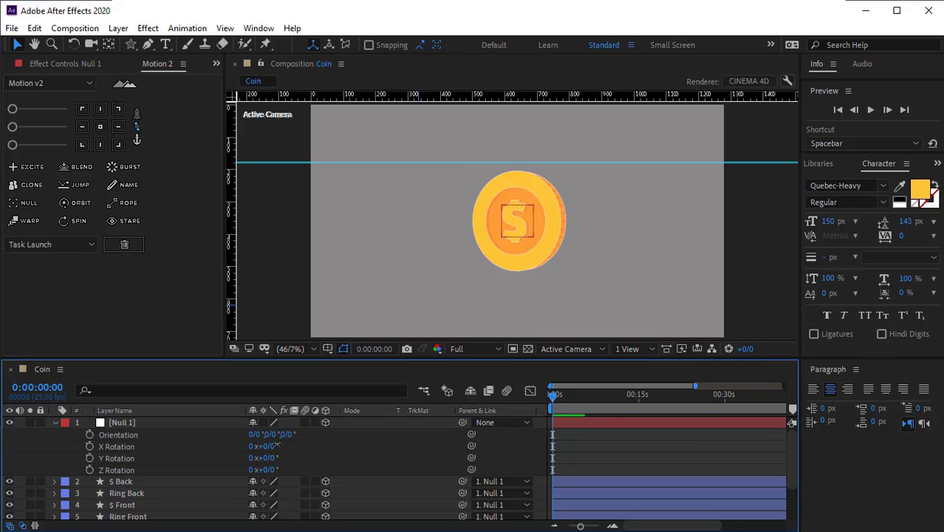
{"action": "left_click", "coordinate": [56, 422]}
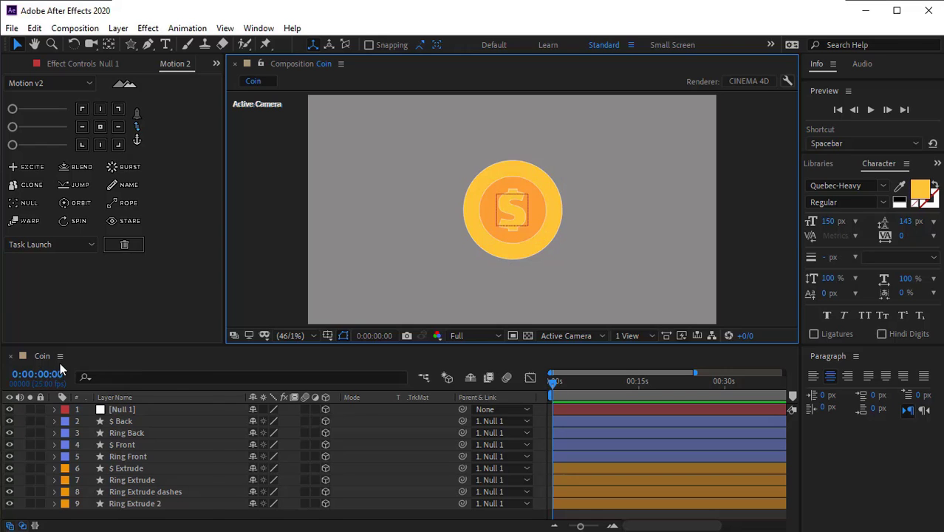
Change the Coin composition's 3D renderer to Classic 3D.
{"action": "right_click", "coordinate": [41, 357]}
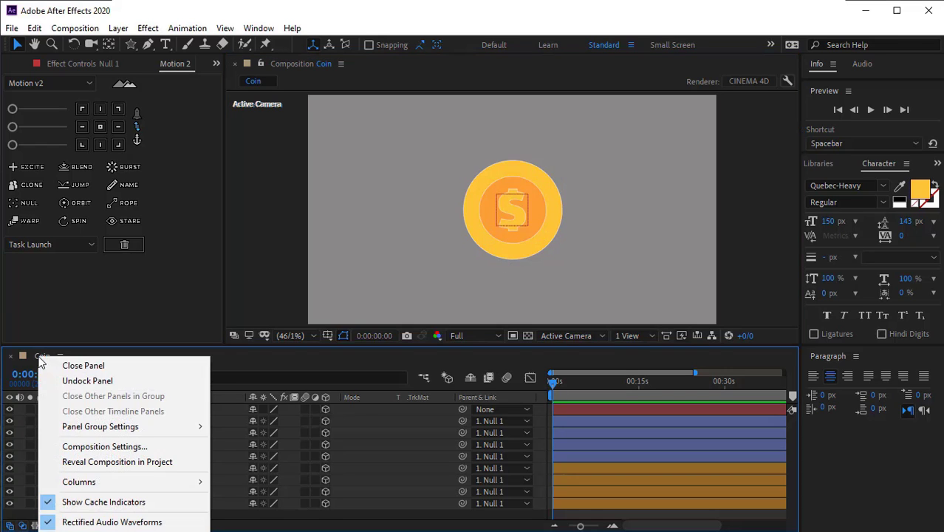
{"action": "left_click", "coordinate": [93, 448]}
{"action": "left_click", "coordinate": [493, 179]}
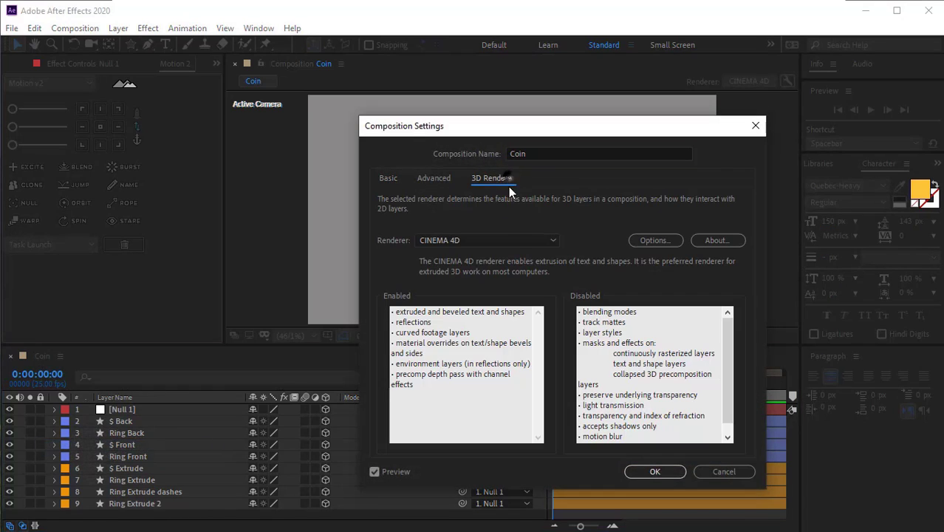
{"action": "left_click", "coordinate": [464, 240]}
{"action": "left_click", "coordinate": [459, 251]}
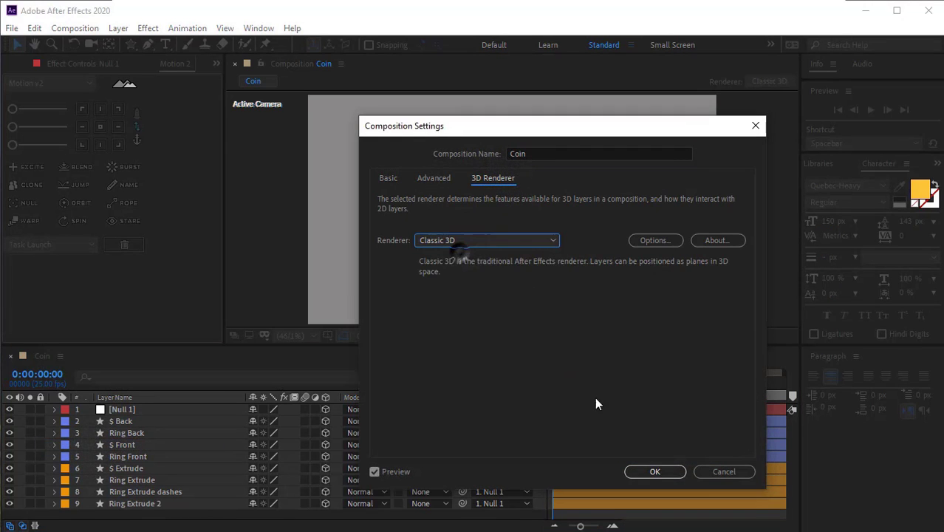
{"action": "left_click", "coordinate": [655, 473]}
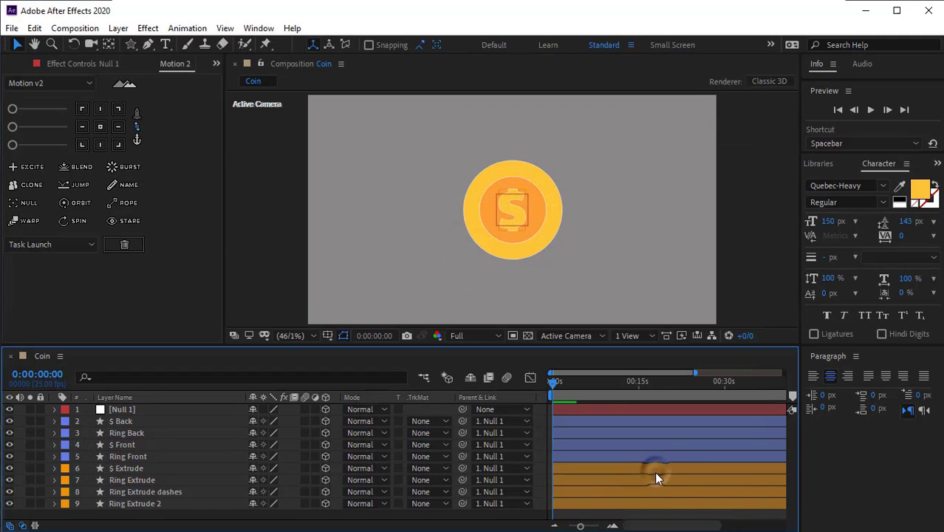
Try a Y Rotation of -30° on Null 1 in the Classic 3D renderer and undo it.
{"action": "left_click", "coordinate": [143, 411]}
{"action": "key", "text": "r"}
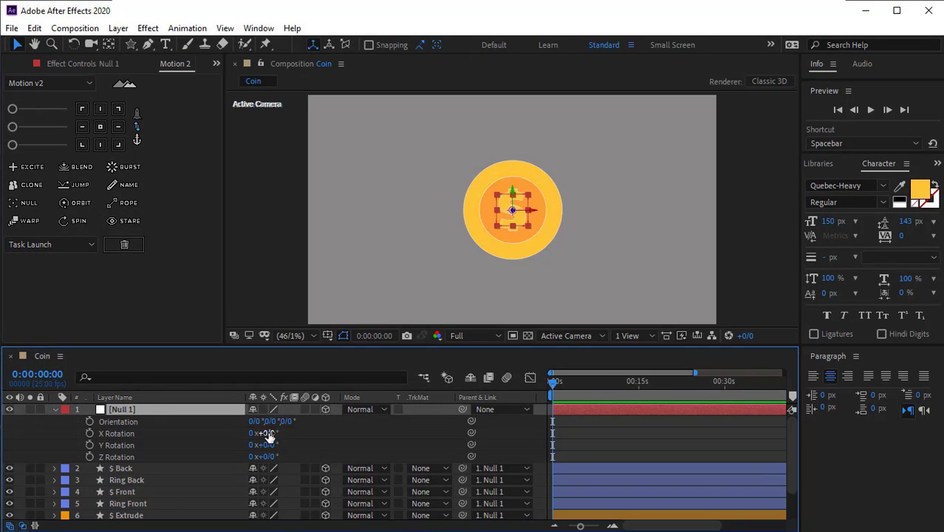
{"action": "mouse_move", "coordinate": [268, 445]}
{"action": "left_mouse_down"}
{"action": "mouse_move", "coordinate": [358, 448]}
{"action": "mouse_move", "coordinate": [228, 436]}
{"action": "mouse_move", "coordinate": [303, 443]}
{"action": "mouse_move", "coordinate": [249, 446]}
{"action": "left_mouse_up"}
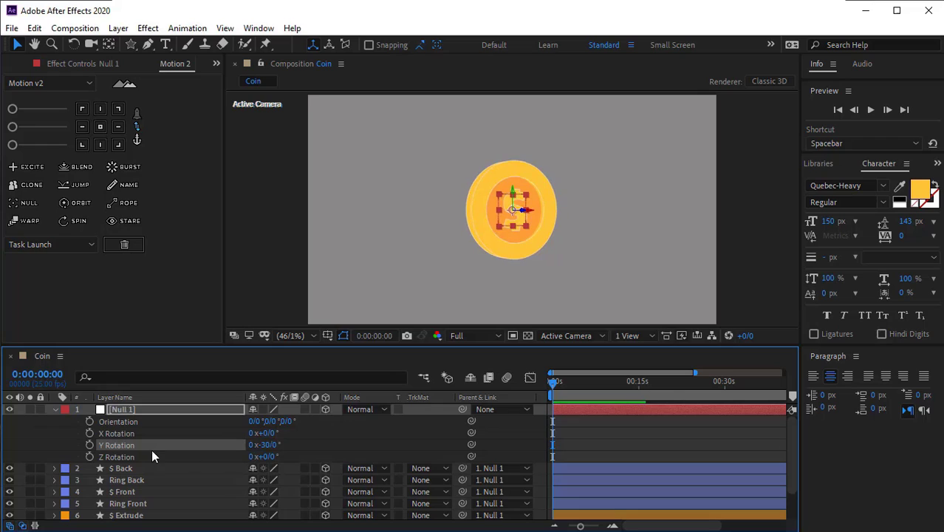
{"action": "left_click", "coordinate": [54, 409]}
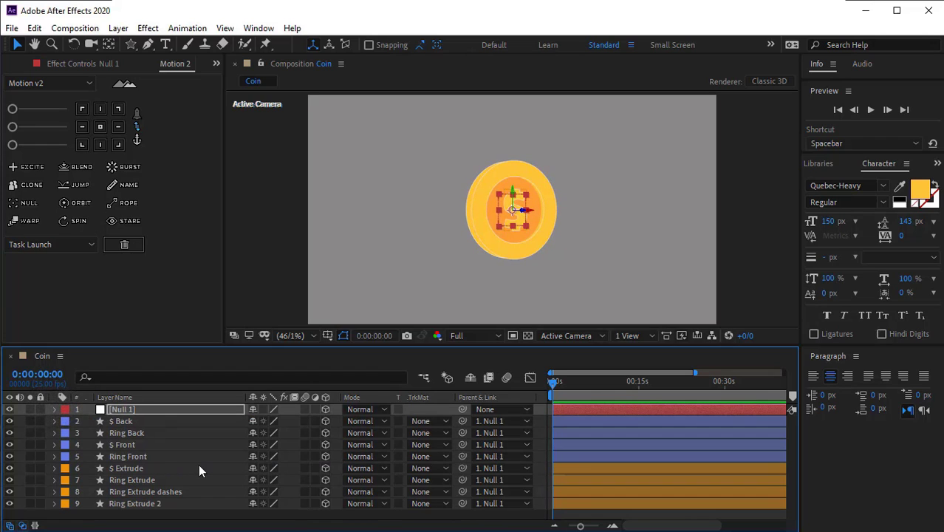
{"action": "key", "text": "ctrl+z"}
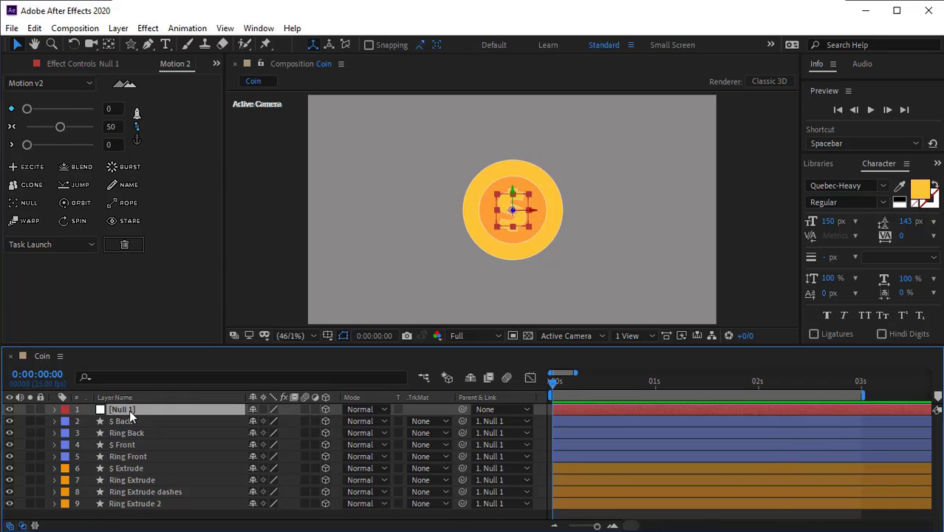
Keyframe Null 1's Position with Y at 942 at 0 s, 249 at 1 s and 942 again at 2 s.
{"action": "key", "text": "p"}
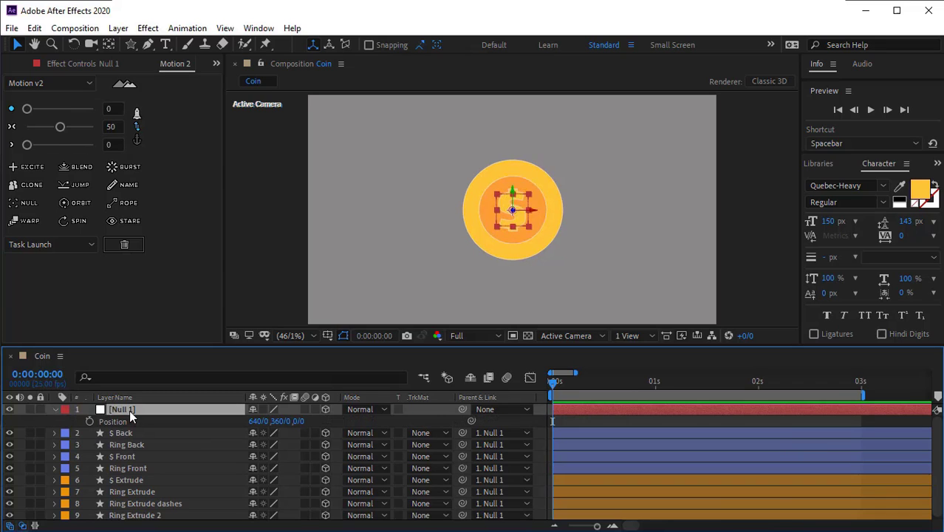
{"action": "left_click", "coordinate": [89, 423]}
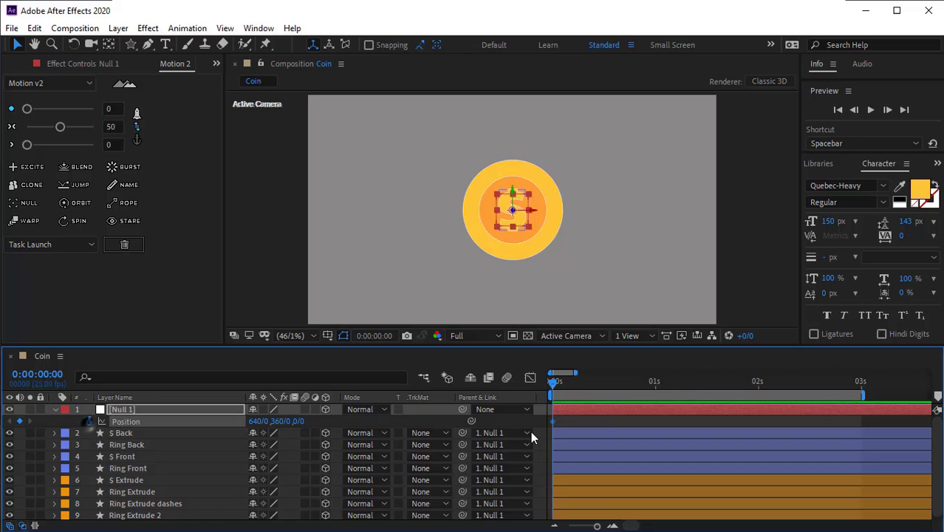
{"action": "left_click", "coordinate": [656, 393]}
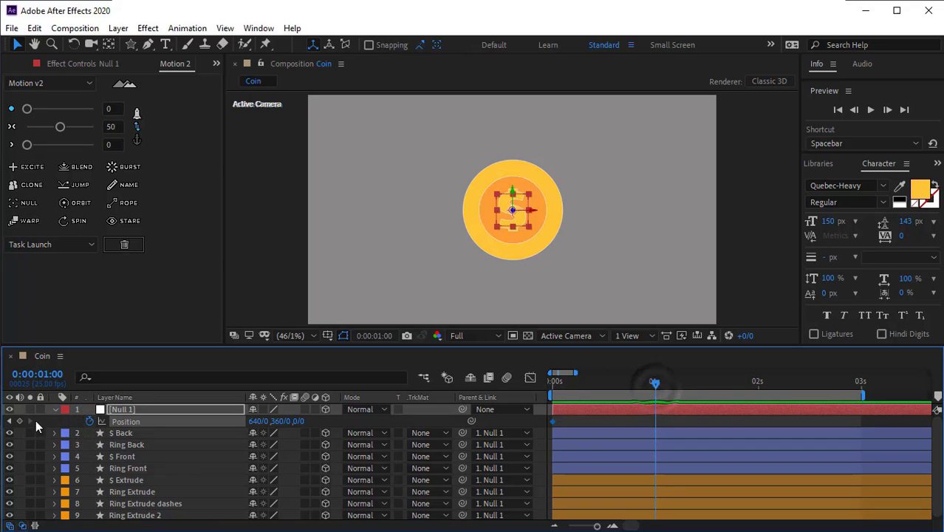
{"action": "left_click_drag", "start_coordinate": [295, 422], "coordinate": [197, 419]}
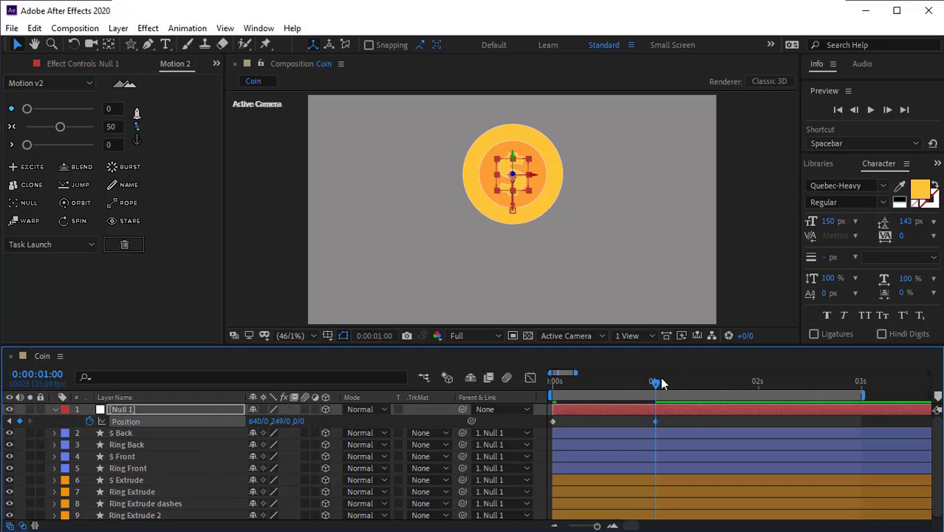
{"action": "left_click_drag", "start_coordinate": [622, 382], "coordinate": [527, 382]}
{"action": "left_click_drag", "start_coordinate": [285, 421], "coordinate": [615, 458]}
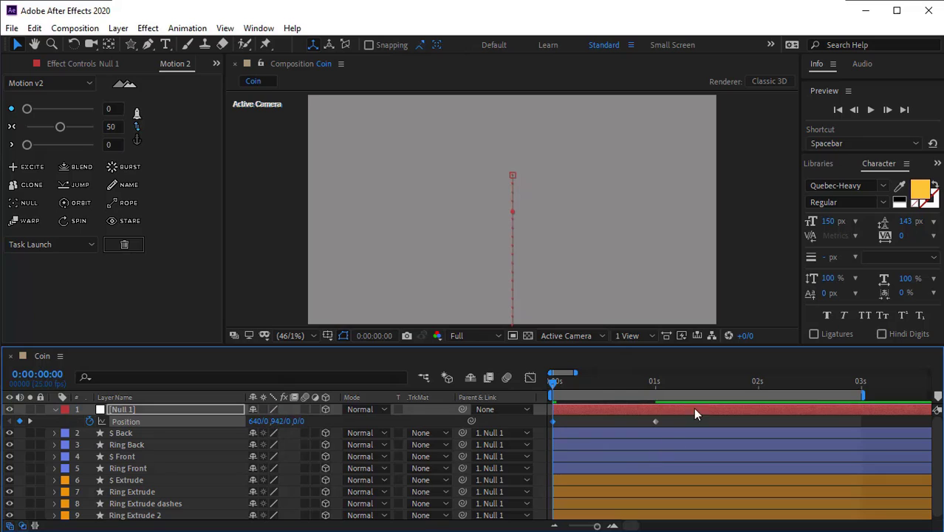
{"action": "left_click", "coordinate": [758, 386]}
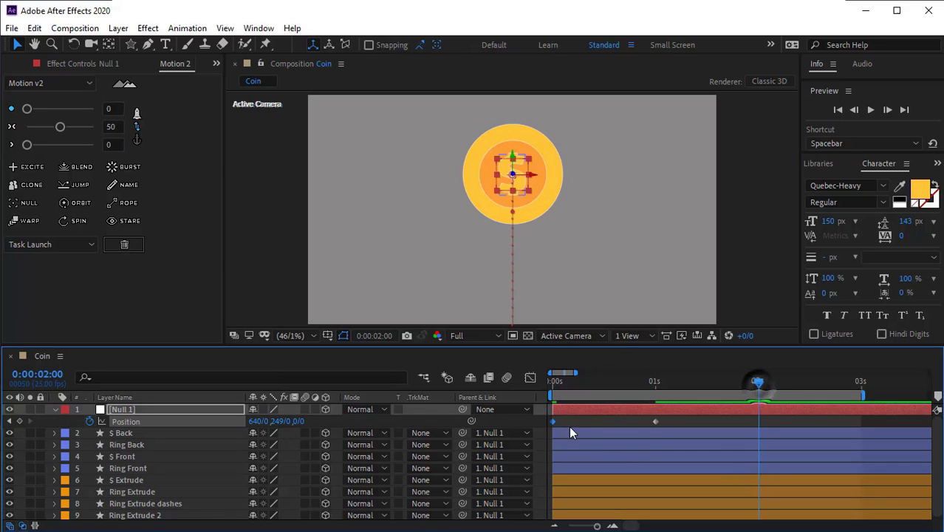
{"action": "key", "text": "ctrl+v"}
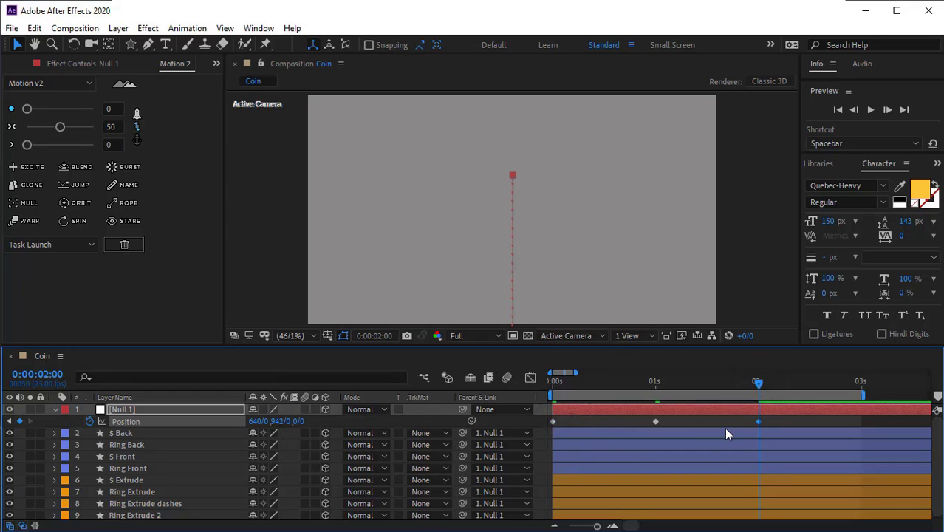
Ease Null 1's Position keyframe at 1 s in and out with a Motion 2 value of 90 and preview the movement.
{"action": "left_click", "coordinate": [655, 385]}
{"action": "left_click", "coordinate": [656, 421]}
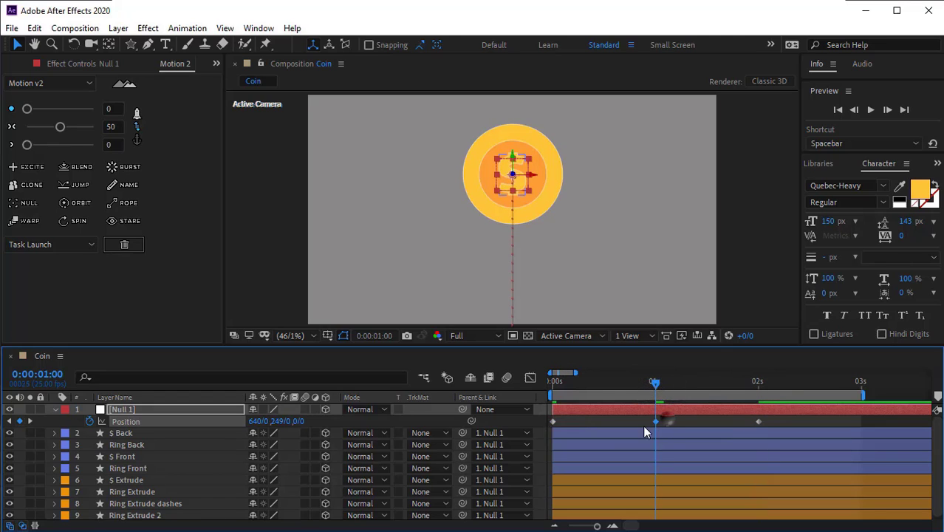
{"action": "left_click_drag", "start_coordinate": [71, 132], "coordinate": [82, 133]}
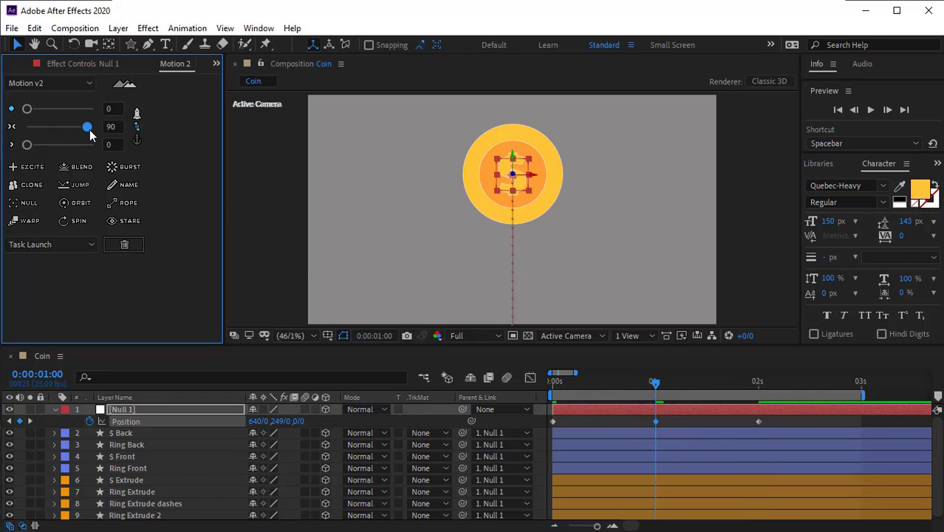
{"action": "left_click", "coordinate": [682, 428]}
{"action": "key", "text": "space"}
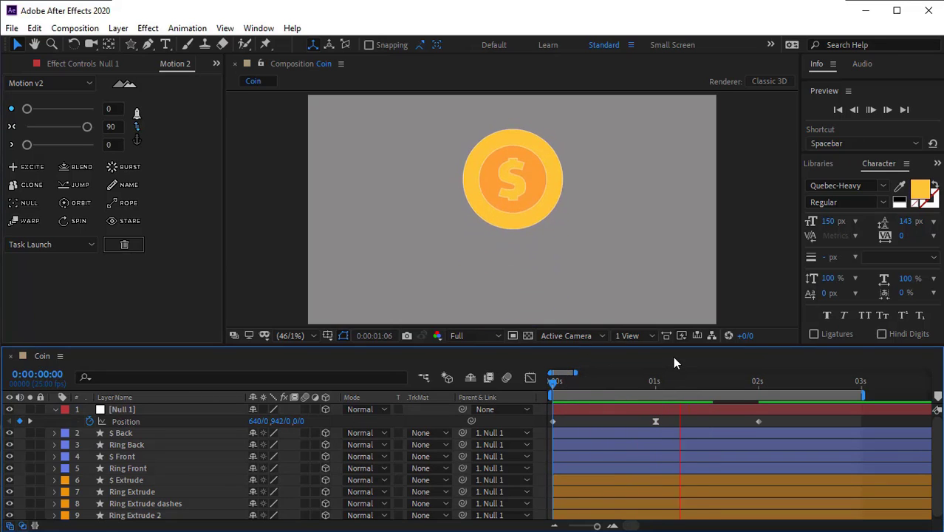
{"action": "key", "text": "space"}
Enable X Rotation keyframes on Null 1 at 1 s and set the rotation there to -180°.
{"action": "left_click", "coordinate": [656, 383]}
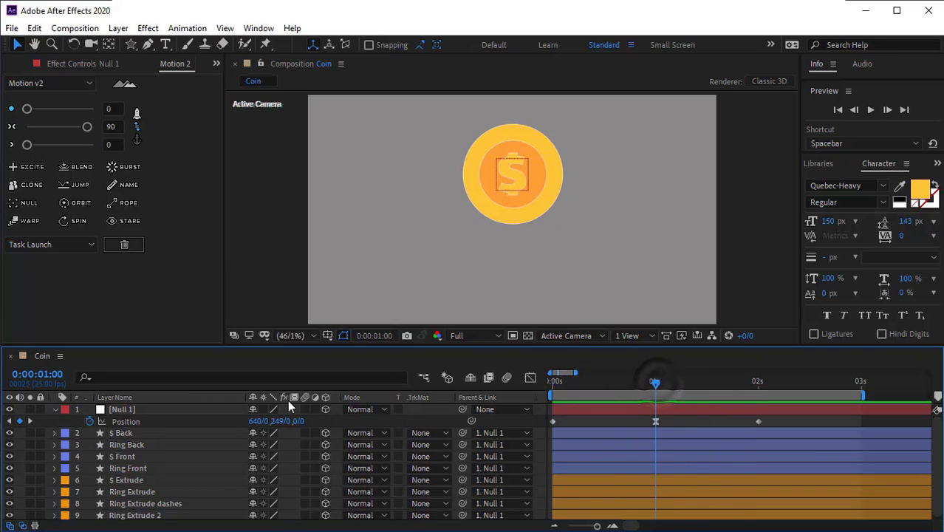
{"action": "left_click", "coordinate": [130, 409]}
{"action": "key", "text": "shift+r"}
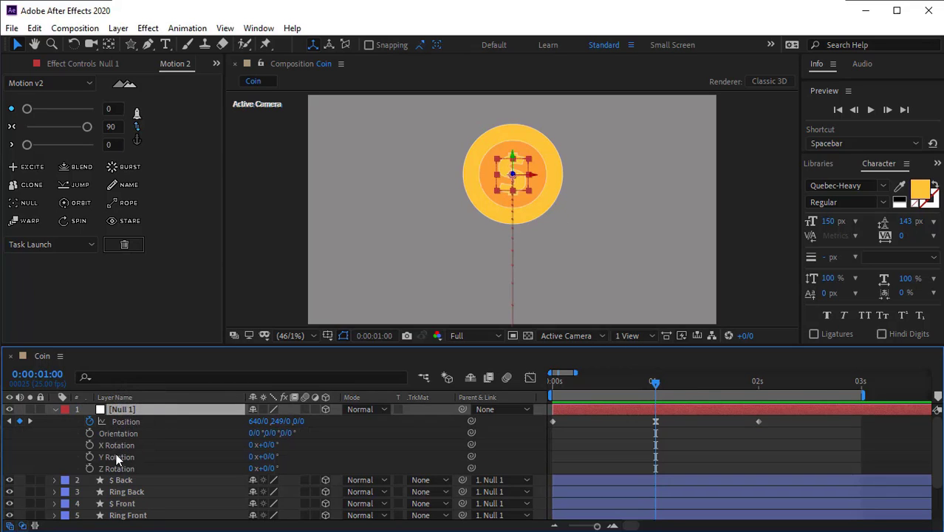
{"action": "left_click", "coordinate": [90, 445]}
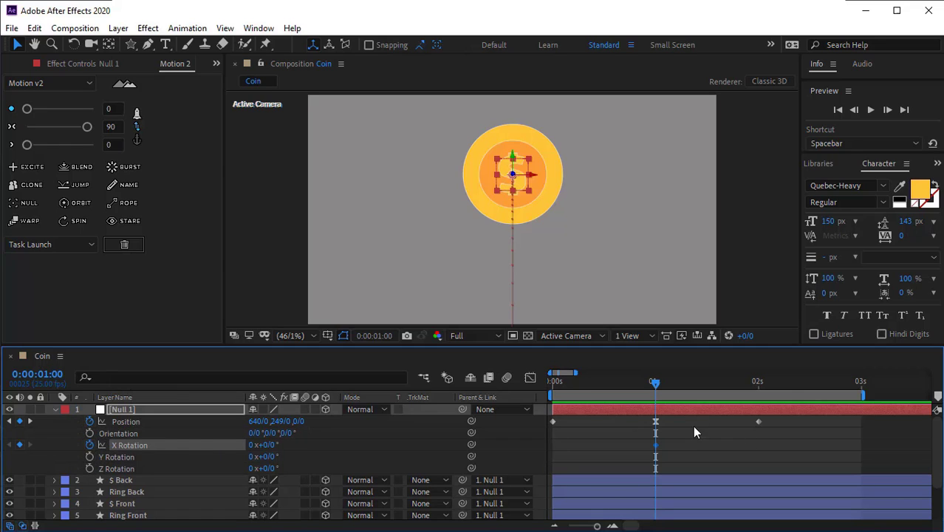
{"action": "left_click_drag", "start_coordinate": [270, 445], "coordinate": [138, 435]}
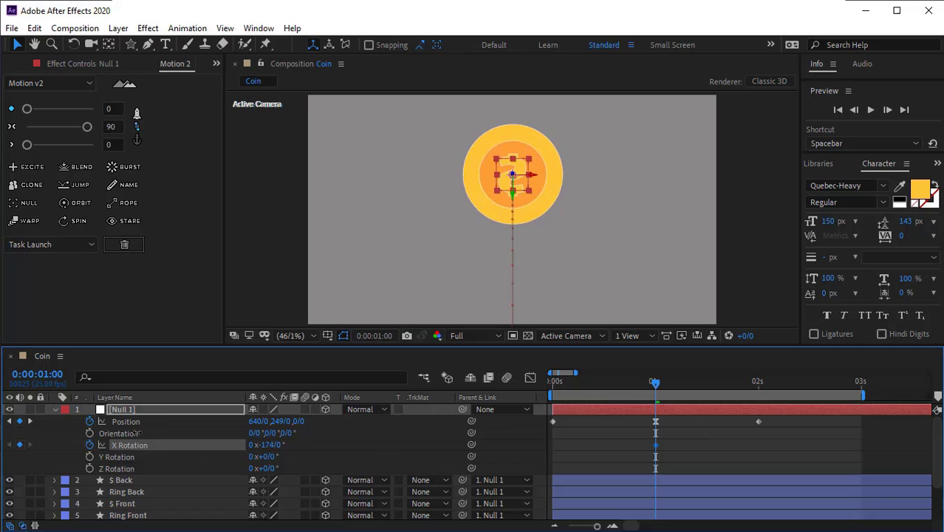
{"action": "left_click", "coordinate": [287, 446]}
{"action": "type", "text": "-1"}
Keyframe Null 1's X Rotation at 0° at 0 s and at -1x+0° at 2 s.
{"action": "key", "text": "Home"}
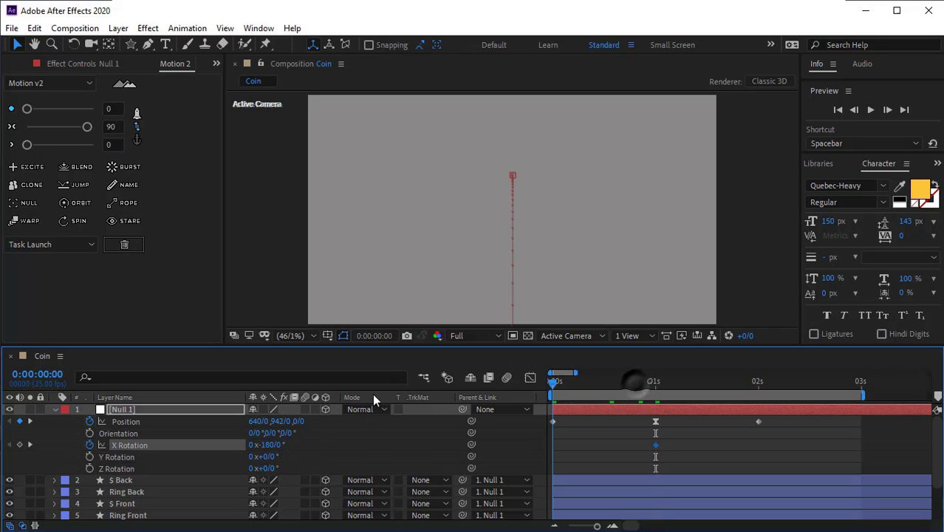
{"action": "type", "text": "0x0"}
{"action": "key", "text": "Return"}
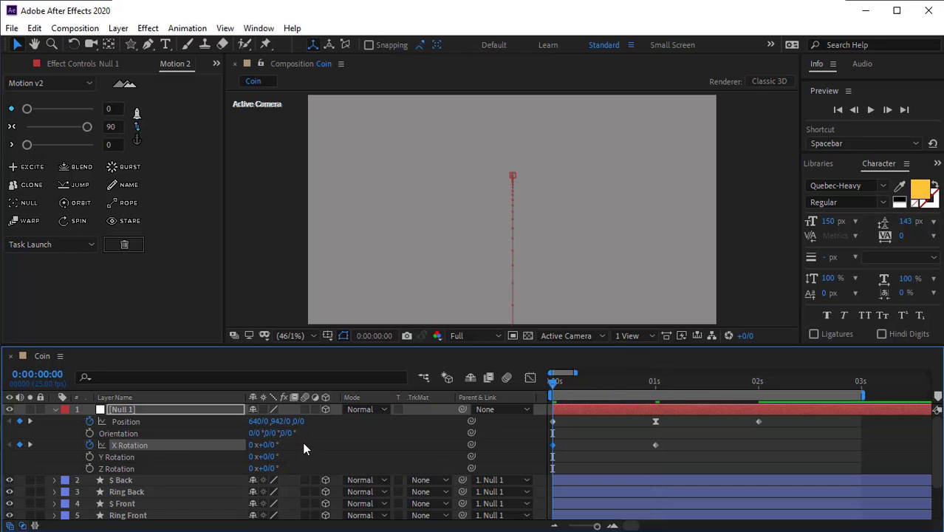
{"action": "left_click_drag", "start_coordinate": [600, 385], "coordinate": [761, 395]}
{"action": "left_click", "coordinate": [275, 444]}
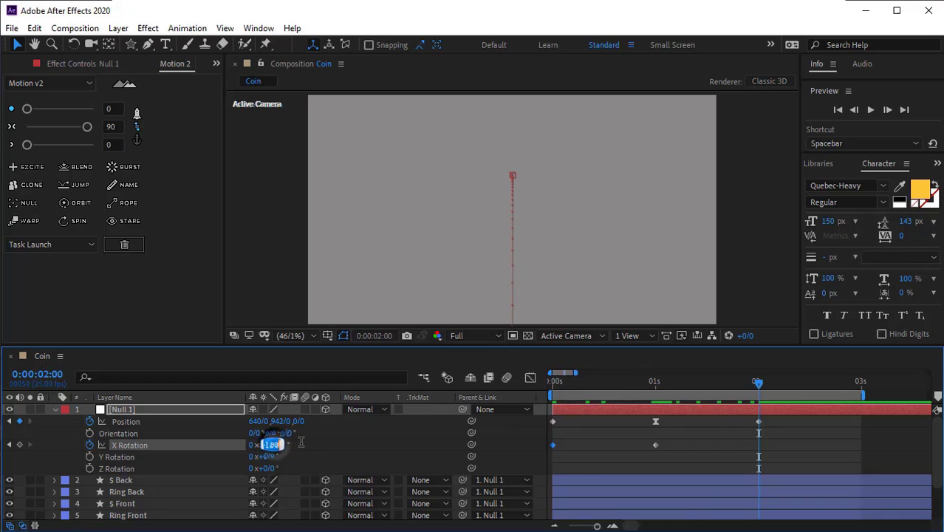
{"action": "key", "text": "Return"}
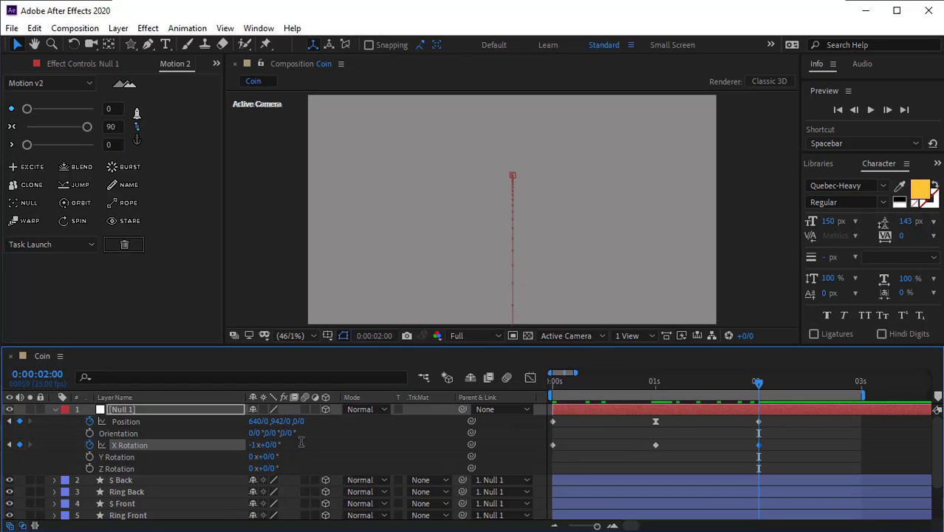
Easy-ease Null 1's X Rotation keyframe at 1 s in the Graph Editor.
{"action": "left_click_drag", "start_coordinate": [779, 435], "coordinate": [555, 449]}
{"action": "key", "text": "space"}
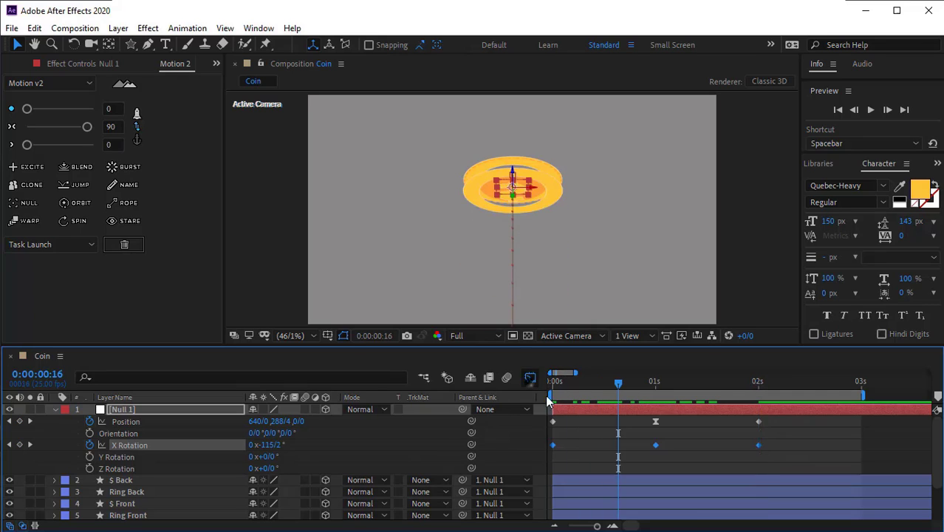
{"action": "left_click", "coordinate": [530, 378]}
{"action": "left_click", "coordinate": [655, 452]}
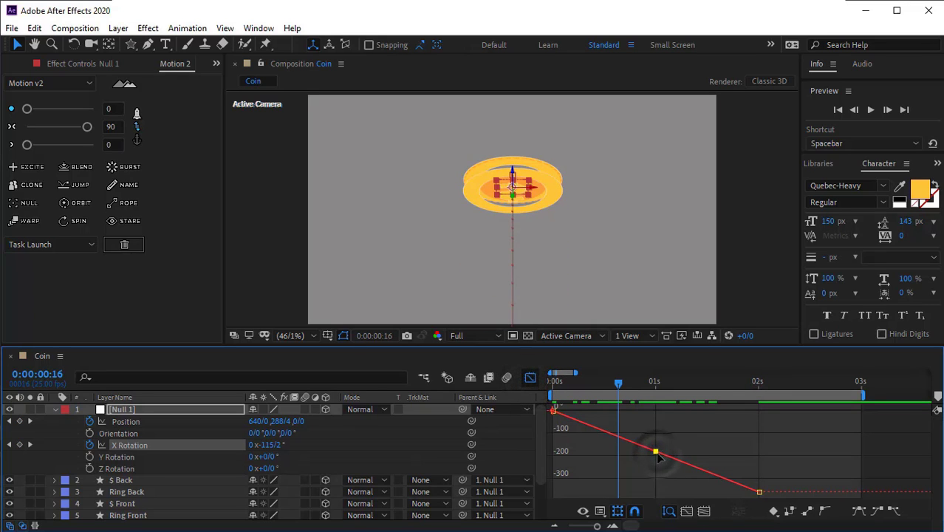
{"action": "left_click", "coordinate": [858, 510]}
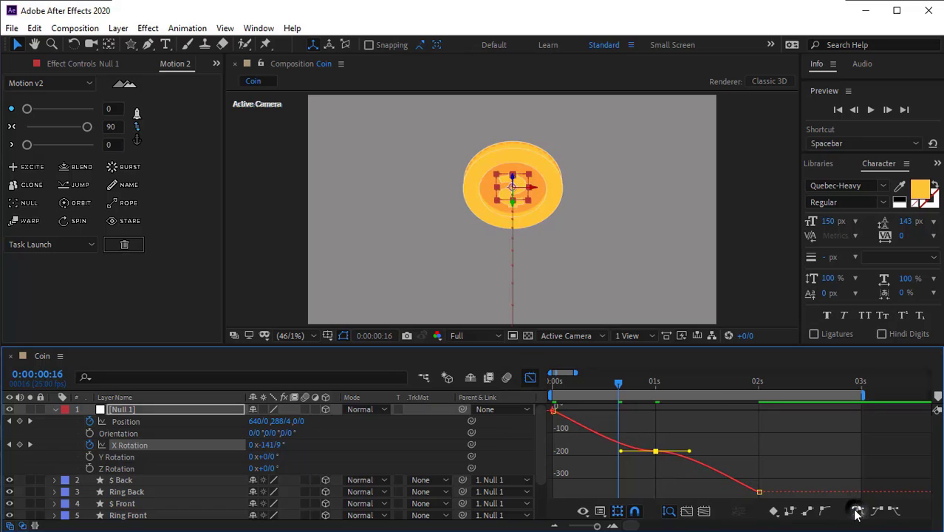
Shape Null 1's X Rotation curve with Bezier handles so it leaves 0 s steeply and arrives steeply at 2 s.
{"action": "left_click", "coordinate": [553, 411]}
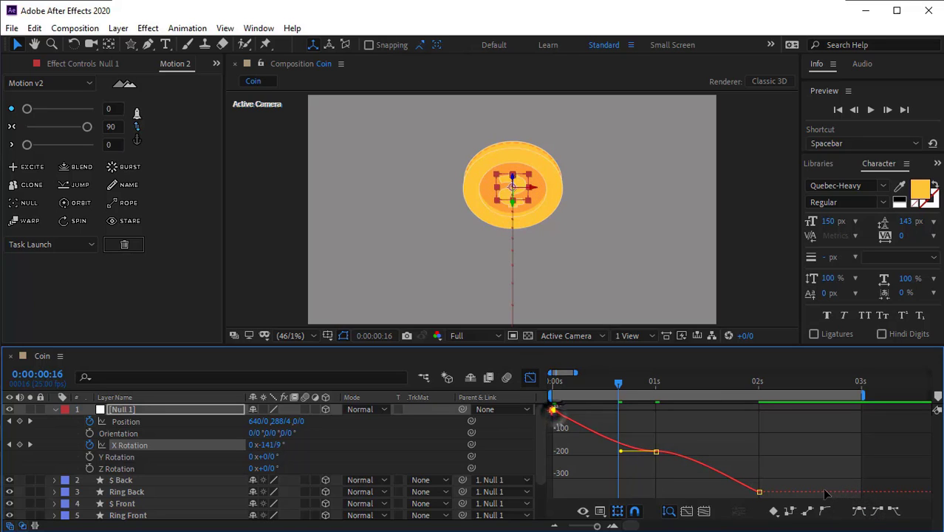
{"action": "left_click", "coordinate": [895, 512]}
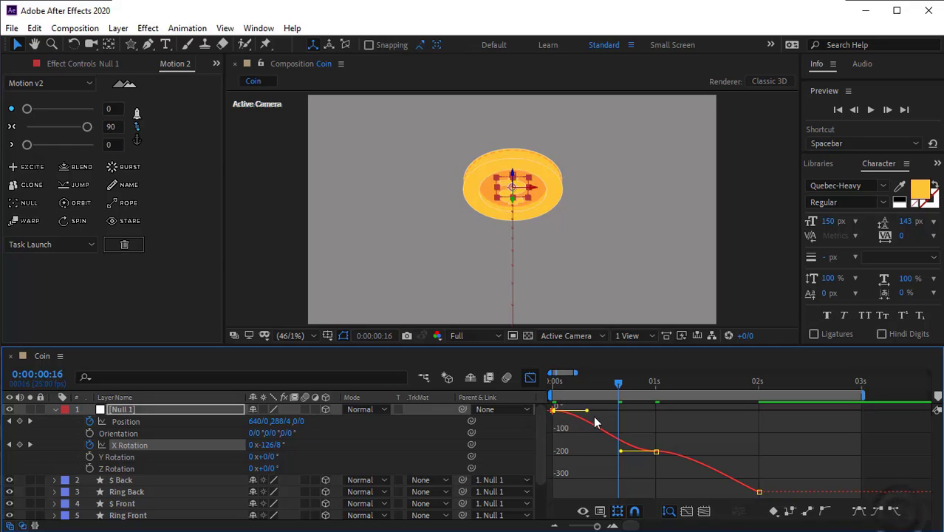
{"action": "left_click_drag", "start_coordinate": [585, 414], "coordinate": [544, 431]}
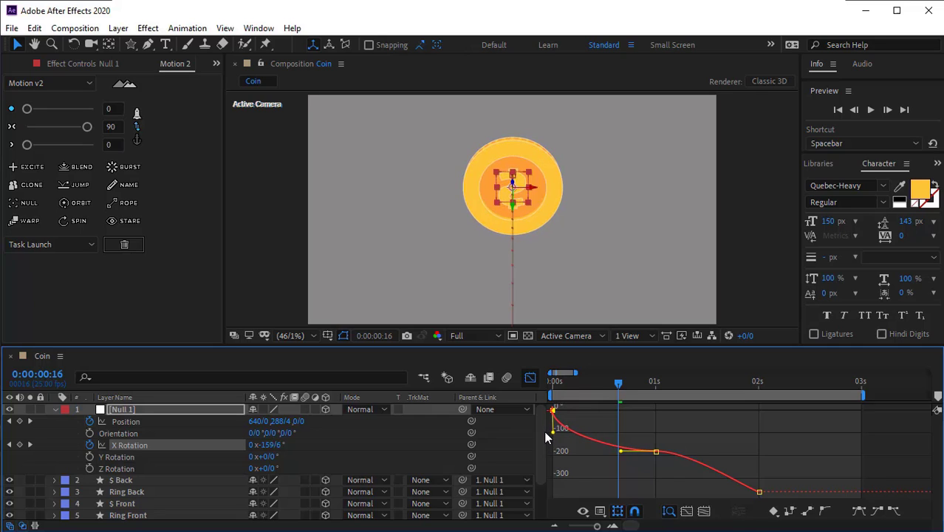
{"action": "left_click", "coordinate": [759, 491]}
{"action": "left_click_drag", "start_coordinate": [759, 491], "coordinate": [780, 474]}
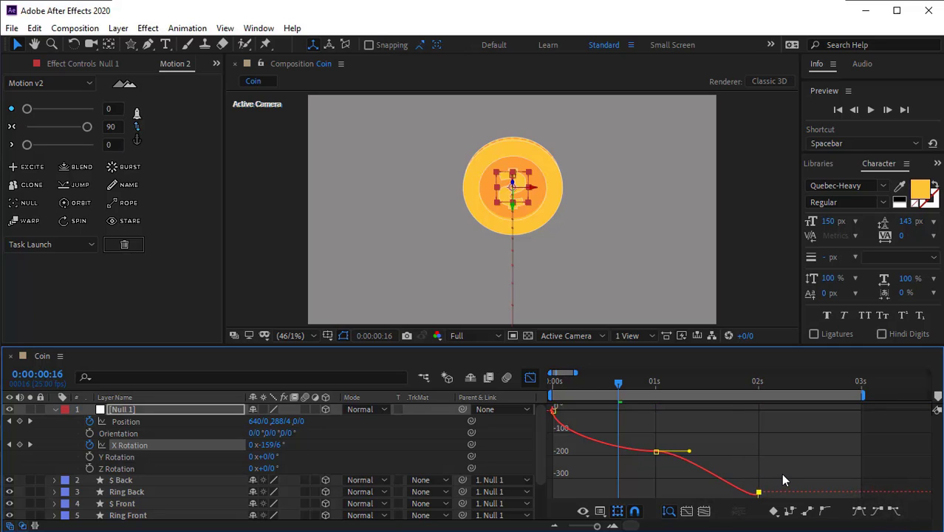
Convert the middle X Rotation keyframe to Auto Bezier, then lengthen its handles and tilt them slightly along the falling curve.
{"action": "left_click", "coordinate": [656, 452]}
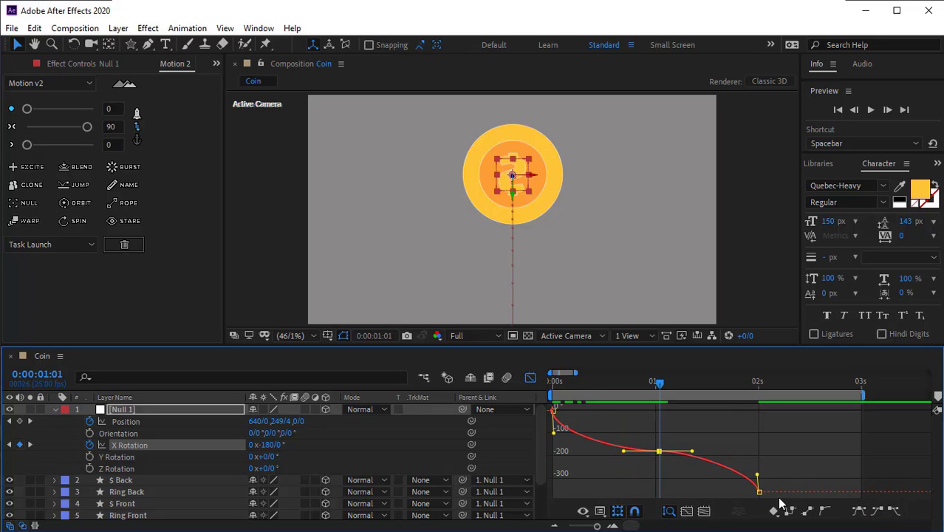
{"action": "left_click", "coordinate": [826, 511]}
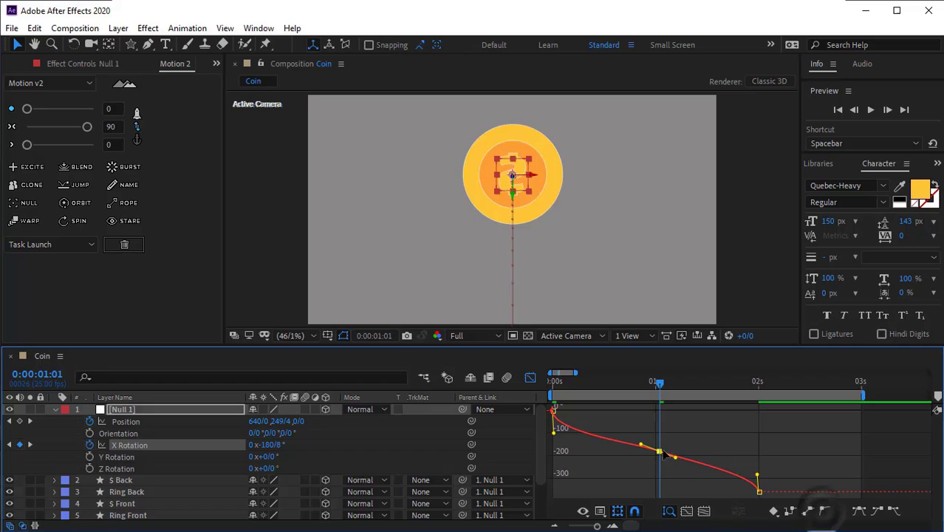
{"action": "left_click_drag", "start_coordinate": [676, 457], "coordinate": [623, 450]}
{"action": "left_click_drag", "start_coordinate": [689, 452], "coordinate": [695, 454]}
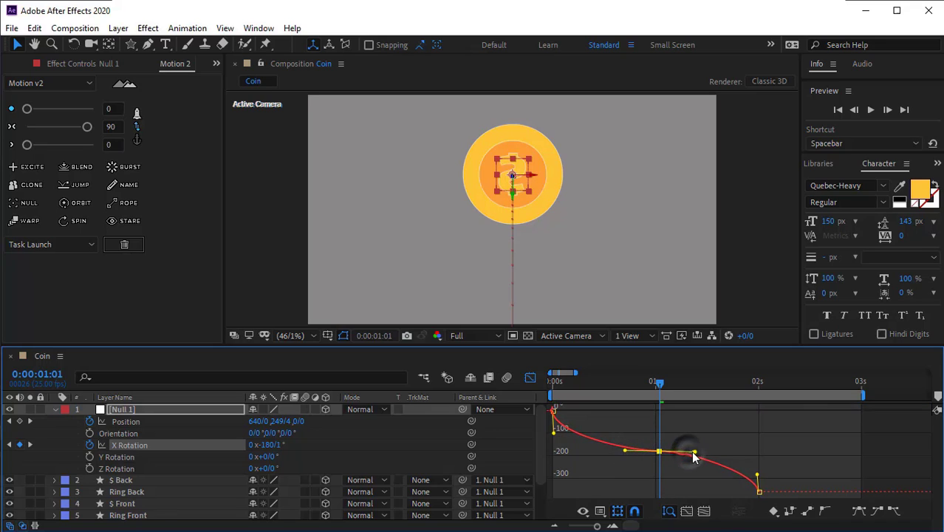
{"action": "left_click", "coordinate": [598, 382]}
{"action": "left_click_drag", "start_coordinate": [620, 399], "coordinate": [662, 408]}
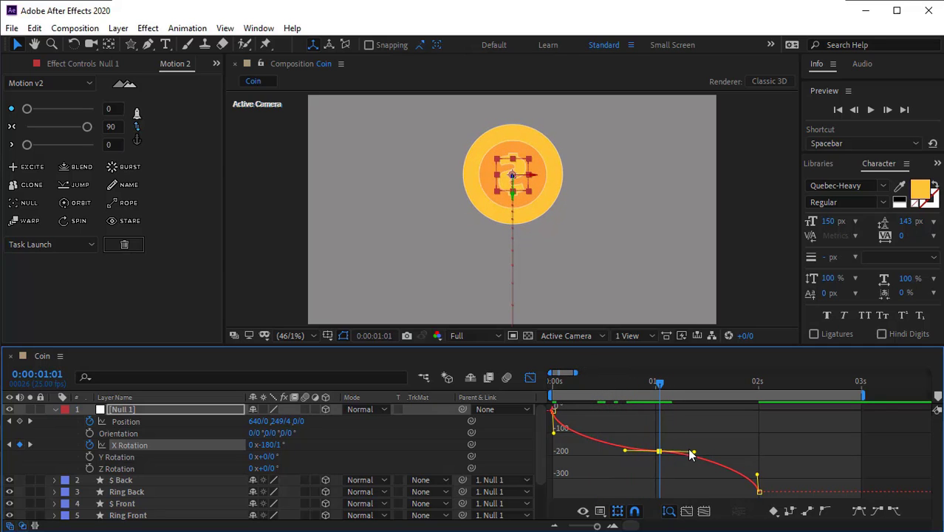
{"action": "left_click_drag", "start_coordinate": [696, 456], "coordinate": [696, 458]}
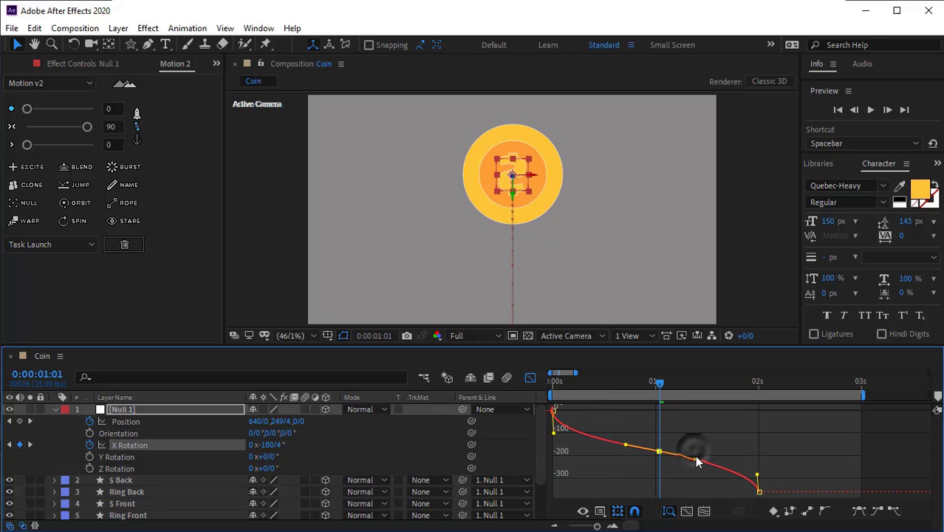
Play the coin flip from the start to check the rotation timing, then return from the Graph Editor to the layer bars.
{"action": "left_click", "coordinate": [598, 385]}
{"action": "key", "text": "space"}
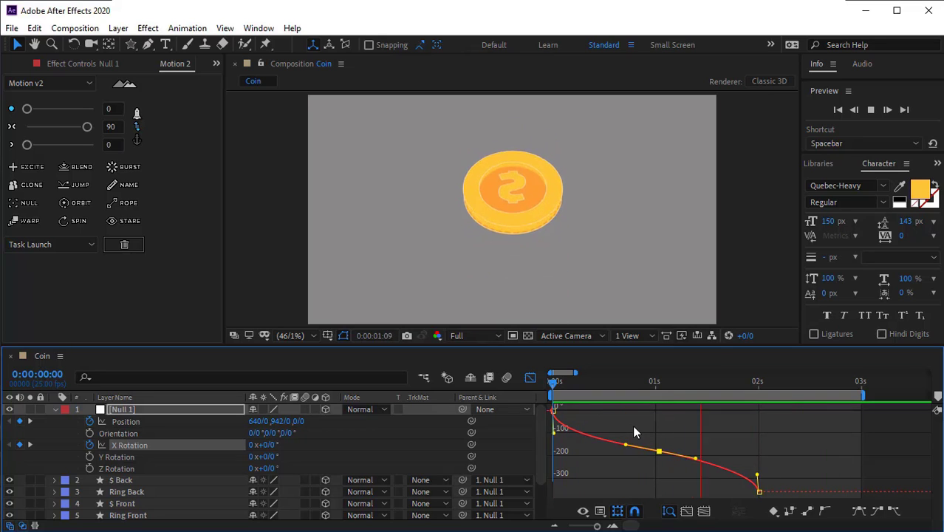
{"action": "key", "text": "space"}
{"action": "left_click", "coordinate": [555, 383]}
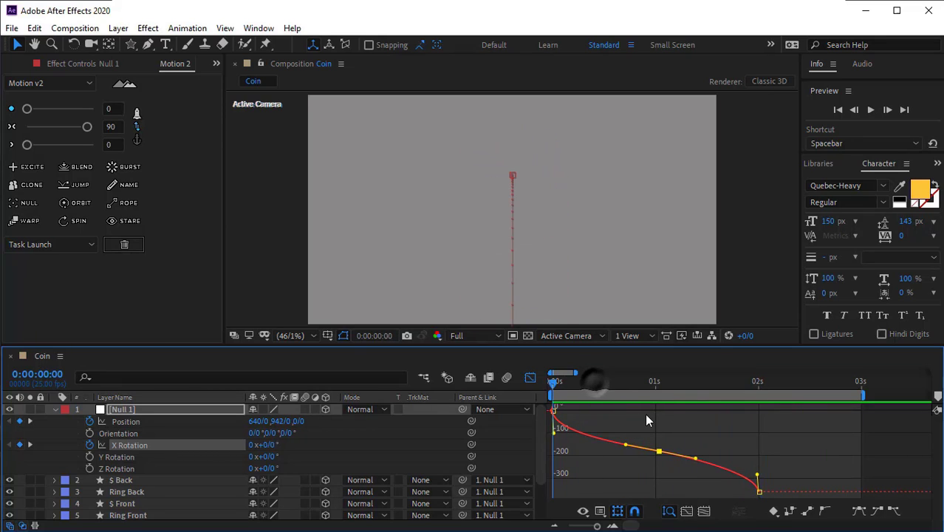
{"action": "key", "text": "space"}
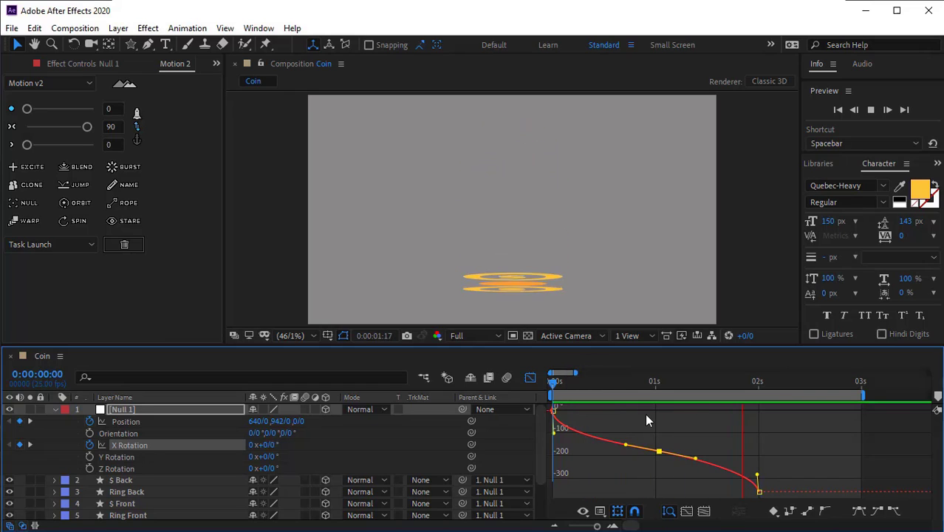
{"action": "key", "text": "space"}
{"action": "left_click", "coordinate": [530, 379]}
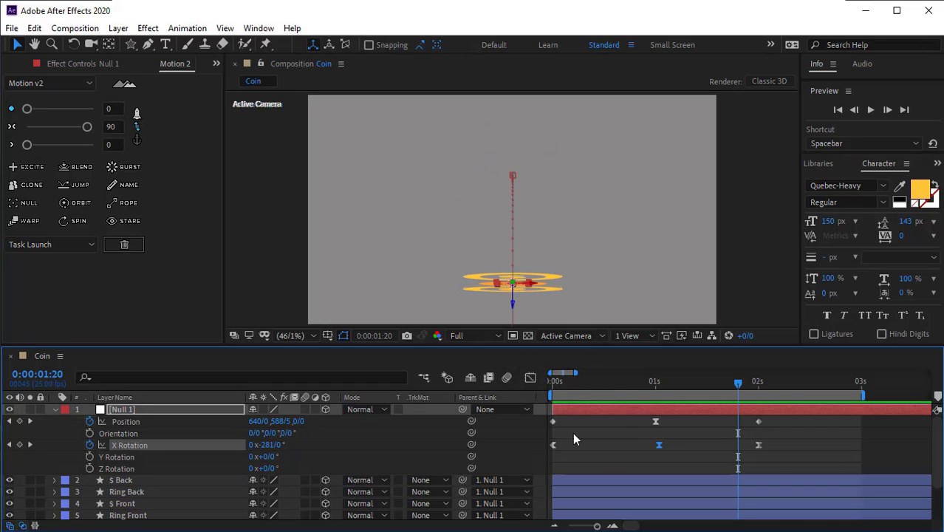
Move Null 1's middle X Rotation keyframe to exactly 1 s, in line with the Position keyframe.
{"action": "left_click", "coordinate": [613, 449]}
{"action": "left_click", "coordinate": [654, 381]}
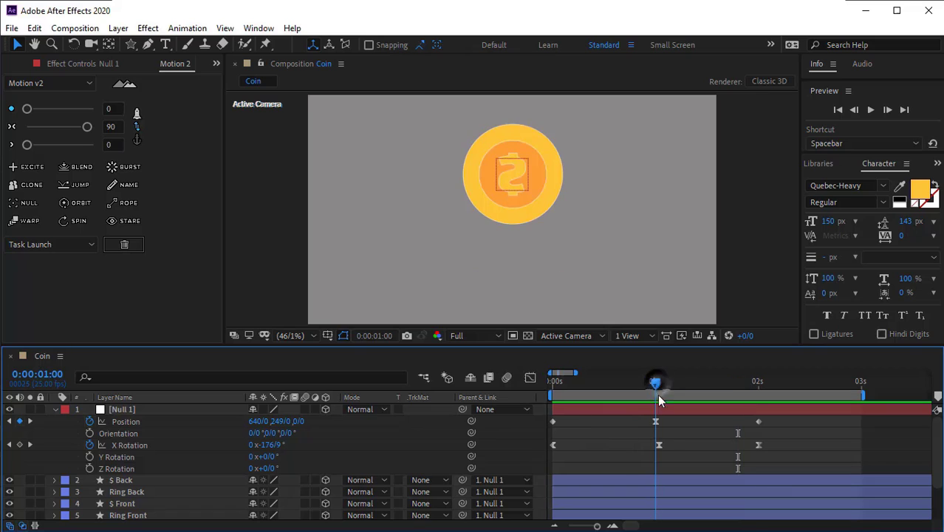
{"action": "left_click", "coordinate": [658, 445]}
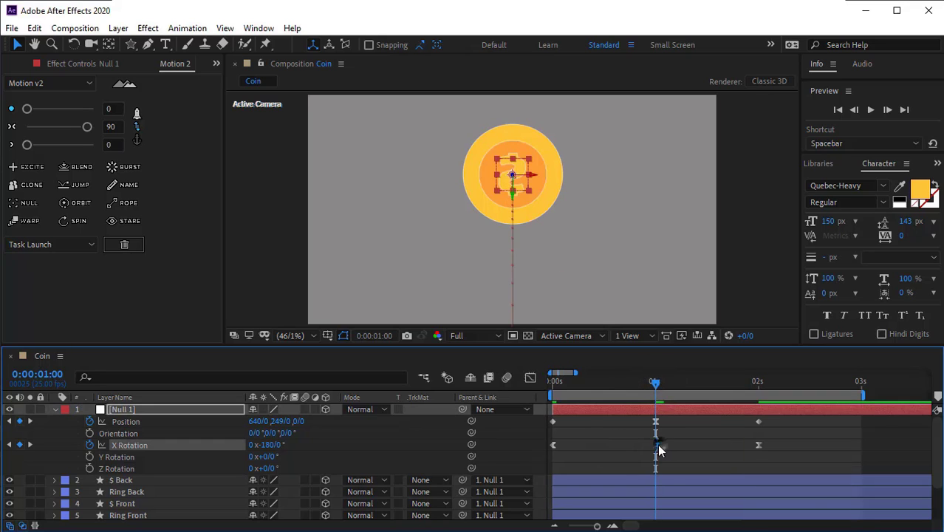
Tilt Null 1 at 1 s to X Rotation -208°, Y -36° and Z -15°, and enable keyframes for Y and Z Rotation.
{"action": "left_click", "coordinate": [63, 446]}
{"action": "mouse_move", "coordinate": [265, 457]}
{"action": "left_mouse_down"}
{"action": "mouse_move", "coordinate": [240, 458]}
{"action": "mouse_move", "coordinate": [270, 470]}
{"action": "mouse_move", "coordinate": [261, 470]}
{"action": "mouse_move", "coordinate": [263, 445]}
{"action": "left_mouse_up"}
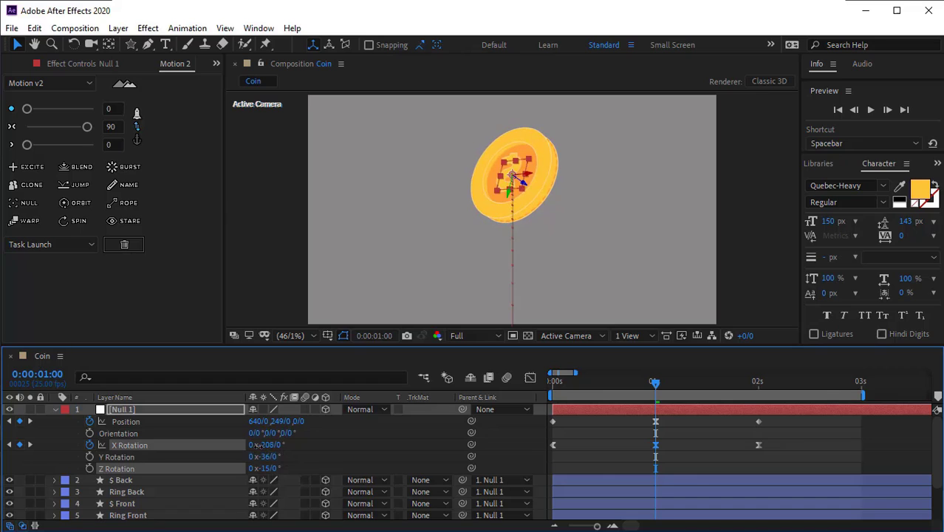
{"action": "left_click", "coordinate": [665, 465]}
{"action": "left_click_drag", "start_coordinate": [89, 457], "coordinate": [91, 469]}
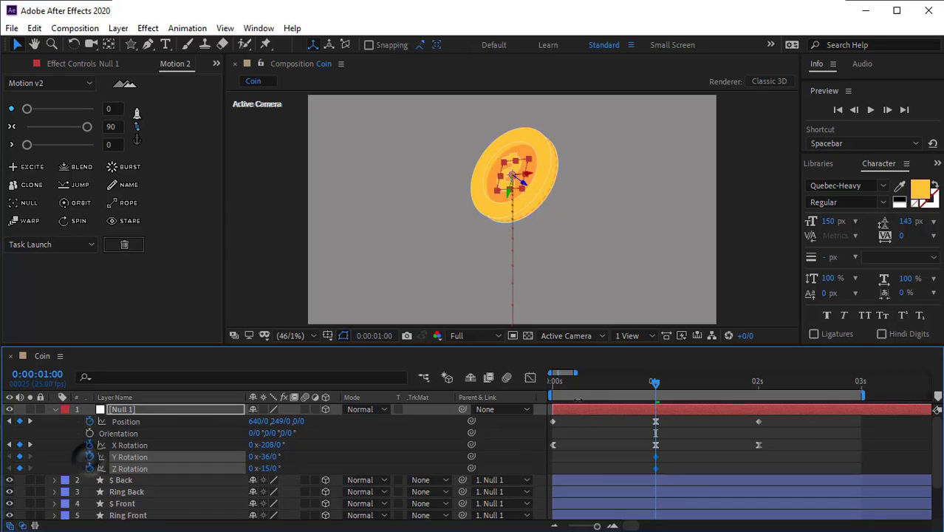
Keyframe Null 1's Y Rotation and Z Rotation at 0° at 0 s.
{"action": "left_click_drag", "start_coordinate": [582, 385], "coordinate": [508, 388]}
{"action": "left_click", "coordinate": [266, 457]}
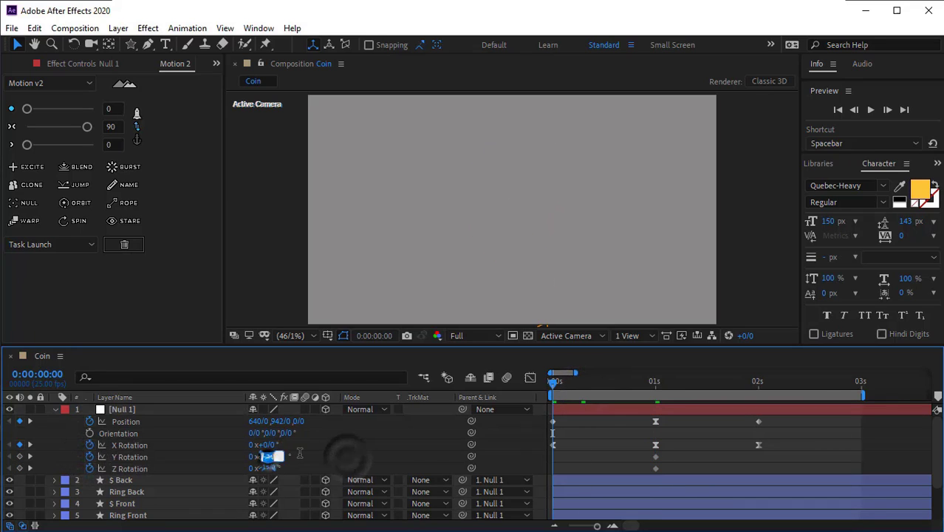
{"action": "type", "text": "0"}
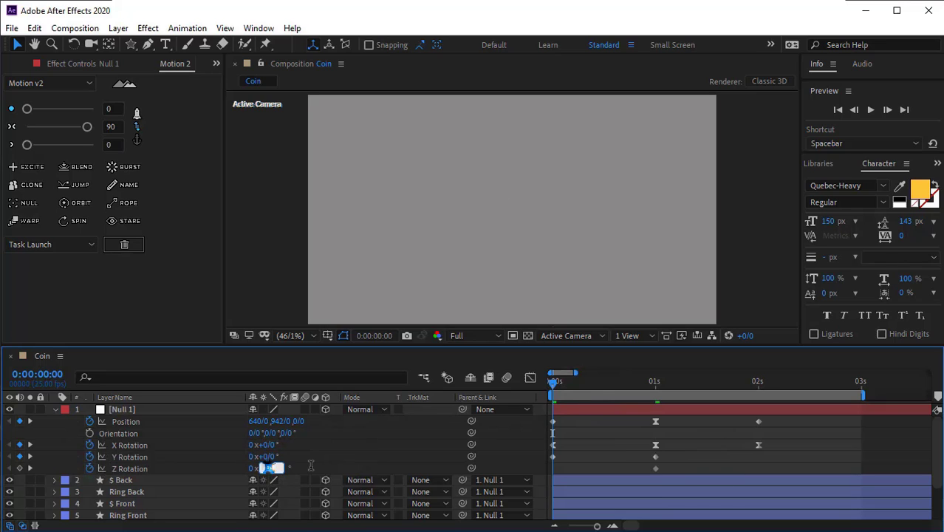
{"action": "type", "text": "0"}
{"action": "key", "text": "Return"}
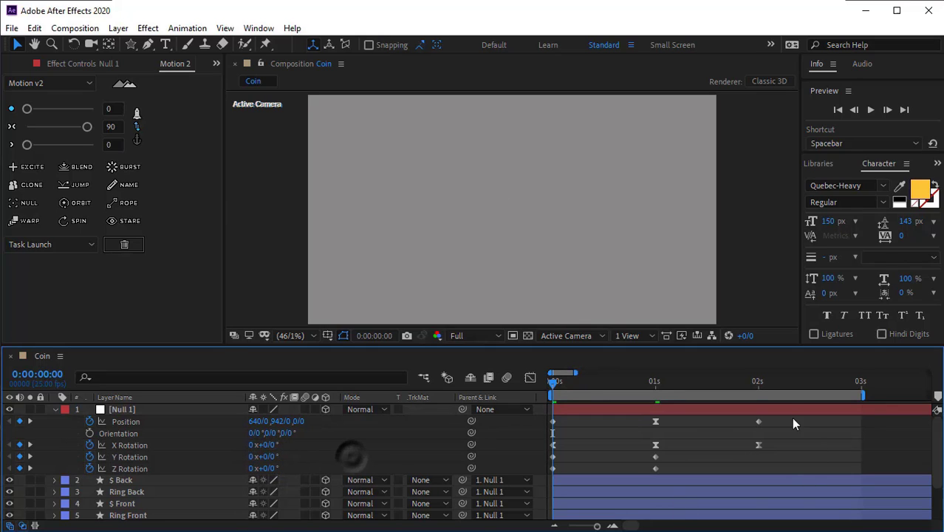
End the work area at 2 s and preview the tilted coin toss.
{"action": "key", "text": "space"}
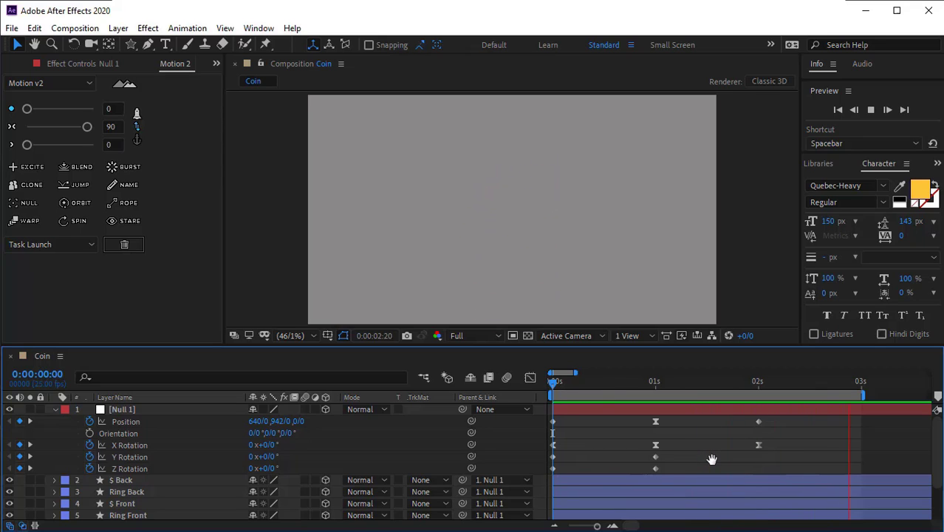
{"action": "left_click", "coordinate": [757, 382]}
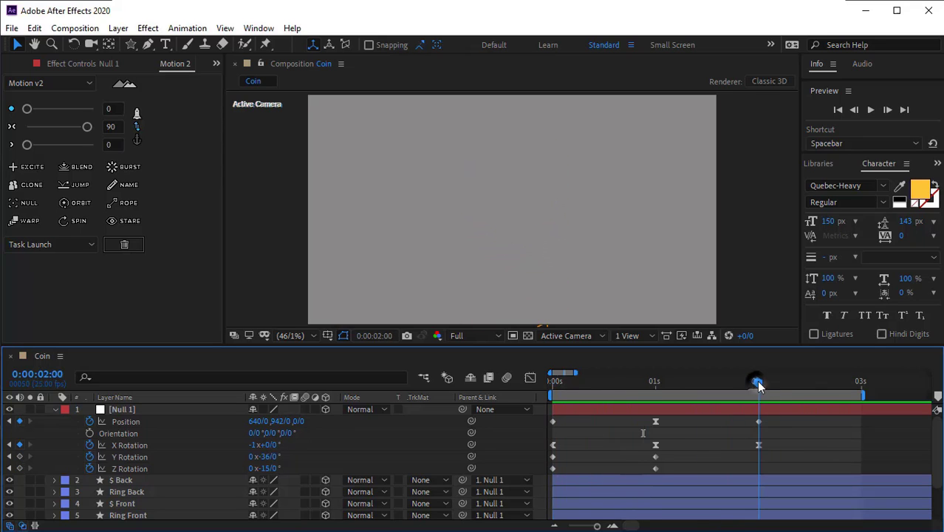
{"action": "key", "text": "n"}
{"action": "key", "text": "space"}
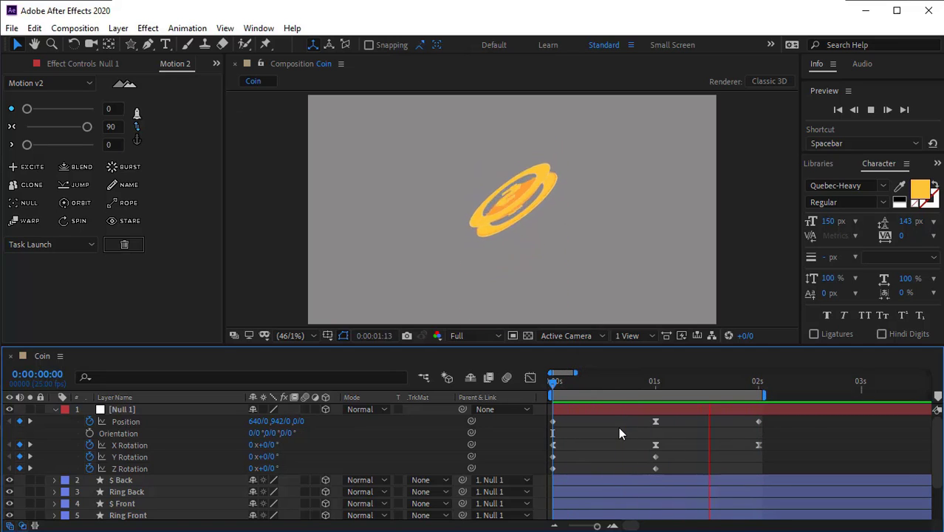
{"action": "key", "text": "space"}
Ease Null 1's Y and Z Rotation keyframes at 1 s in and out with a Motion 2 value of 50.
{"action": "left_click_drag", "start_coordinate": [552, 381], "coordinate": [602, 381]}
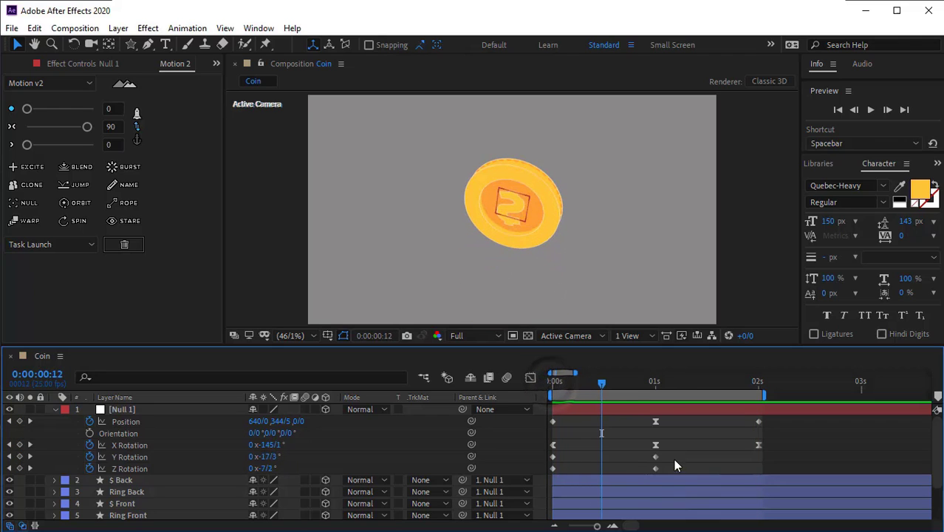
{"action": "left_click_drag", "start_coordinate": [671, 453], "coordinate": [650, 468]}
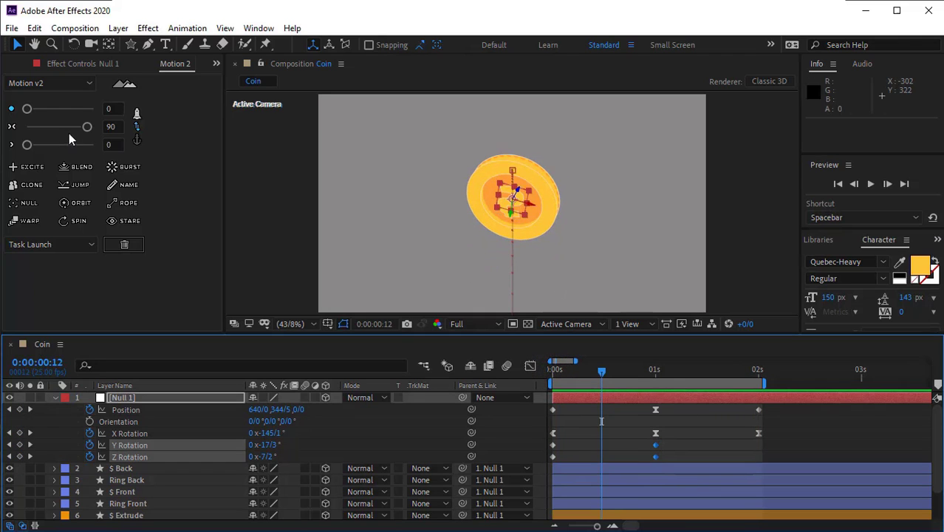
{"action": "left_click_drag", "start_coordinate": [69, 130], "coordinate": [61, 131]}
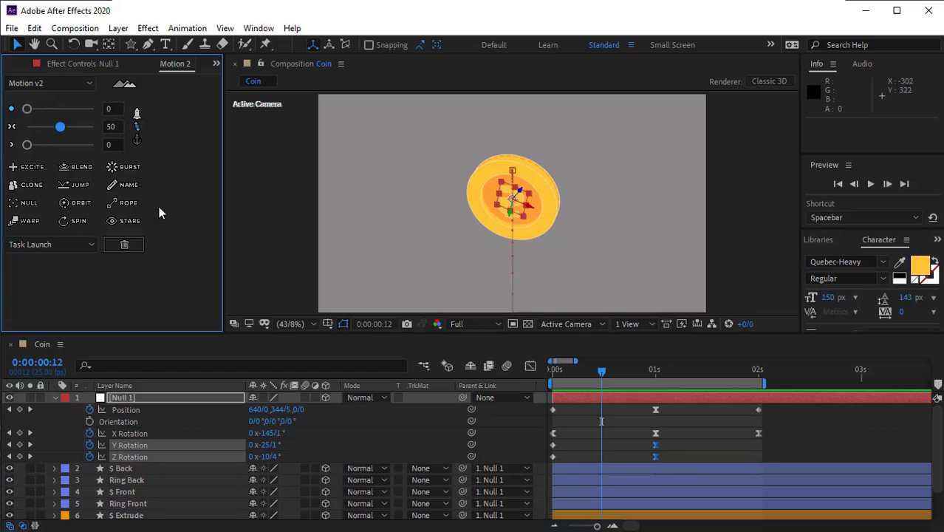
{"action": "left_click", "coordinate": [697, 453]}
Preview the eased coin toss from the start, collapse Null 1's properties and scrub back to 20 frames.
{"action": "left_click_drag", "start_coordinate": [582, 372], "coordinate": [510, 373]}
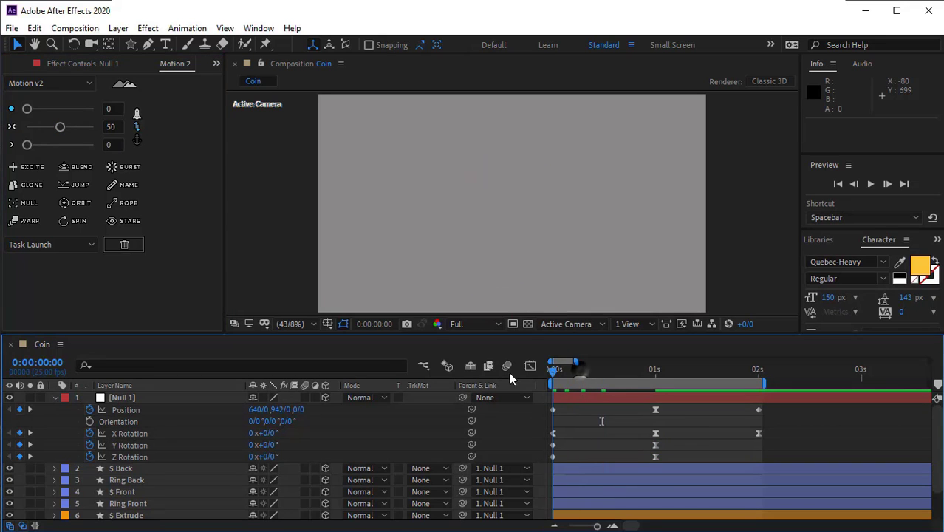
{"action": "key", "text": "space"}
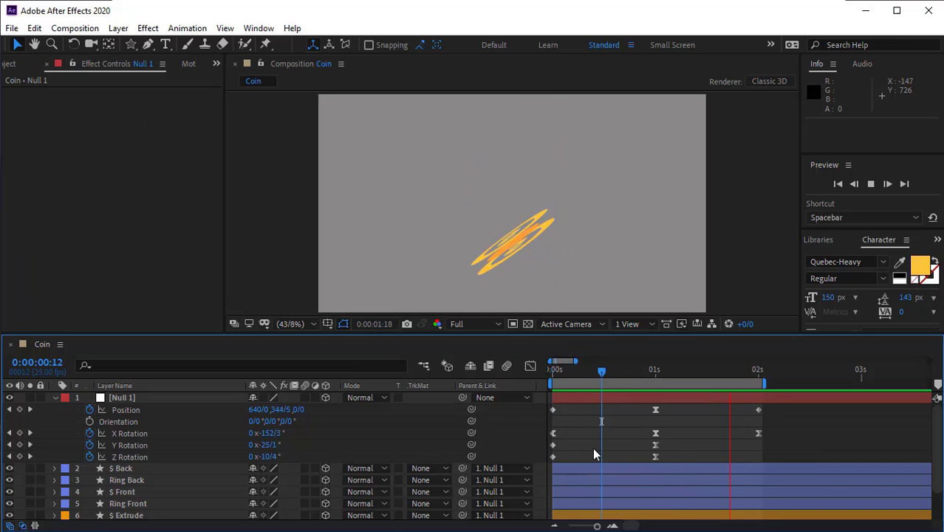
{"action": "key", "text": "space"}
{"action": "left_click", "coordinate": [55, 400]}
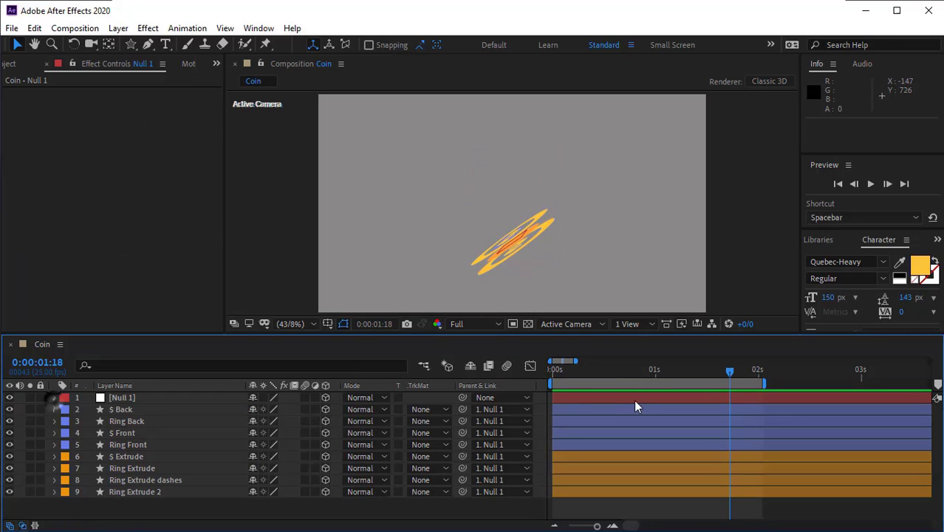
{"action": "left_click_drag", "start_coordinate": [663, 369], "coordinate": [641, 368]}
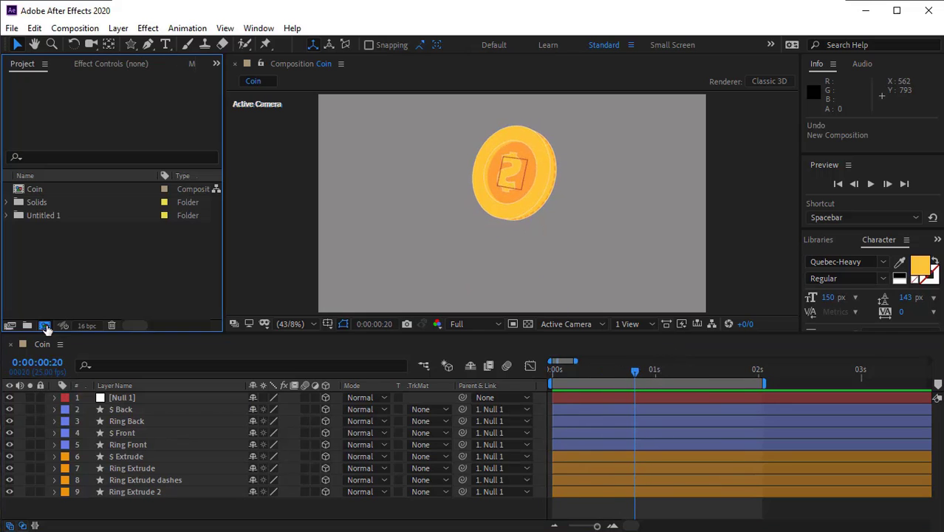
Create a new composition with the HDV/HDTV 720 25 preset and fit it in the viewer.
{"action": "left_click", "coordinate": [44, 325]}
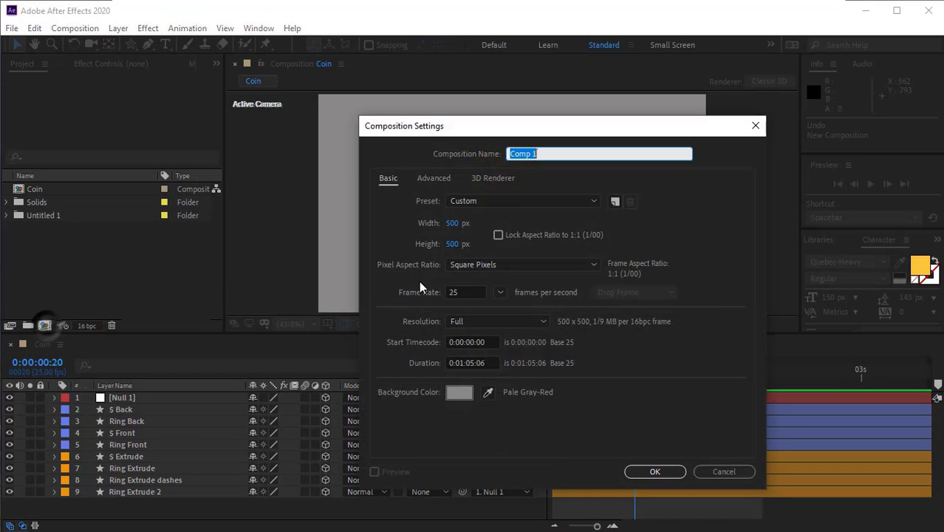
{"action": "left_click", "coordinate": [521, 201]}
{"action": "left_click", "coordinate": [537, 419]}
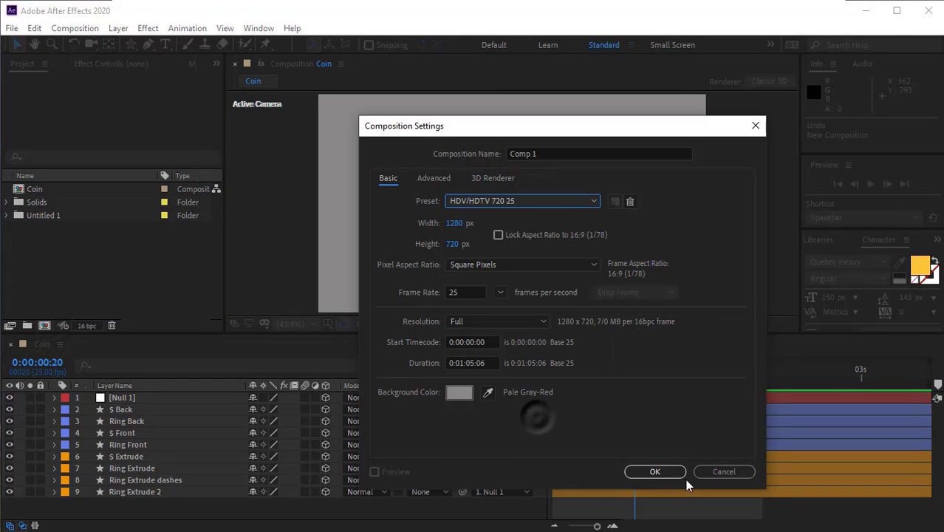
{"action": "left_click", "coordinate": [661, 470]}
{"action": "left_click", "coordinate": [289, 325]}
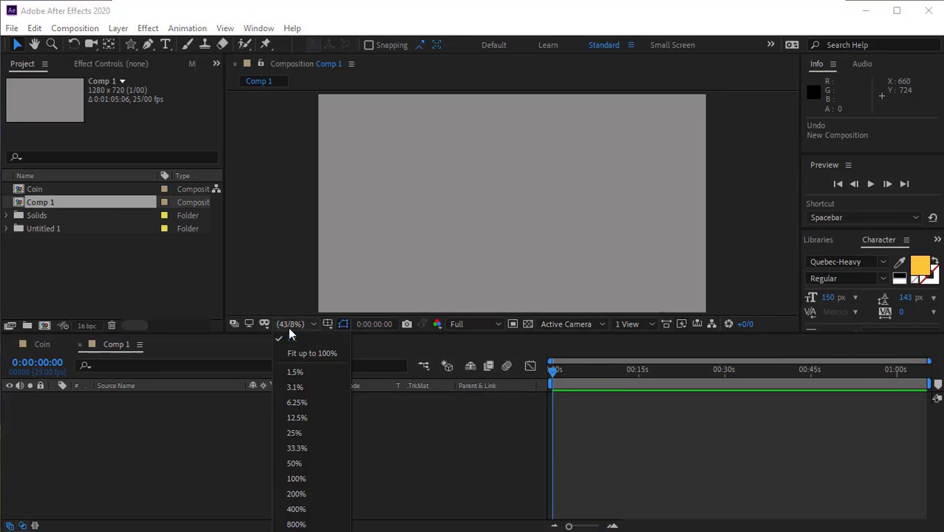
{"action": "left_click", "coordinate": [290, 340]}
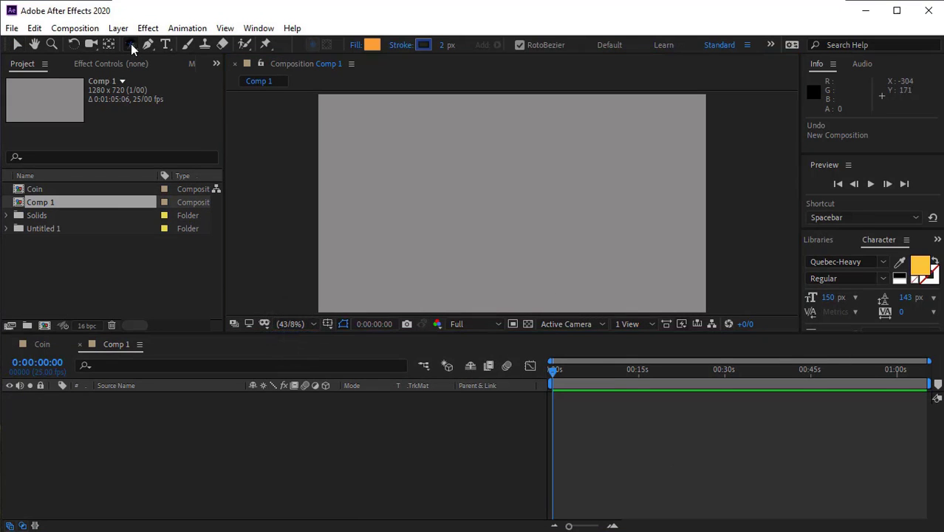
Draw a tall rectangle about 172 × 796 px near the composition's centre, spanning past its full height.
{"action": "left_click_drag", "start_coordinate": [131, 44], "coordinate": [189, 55]}
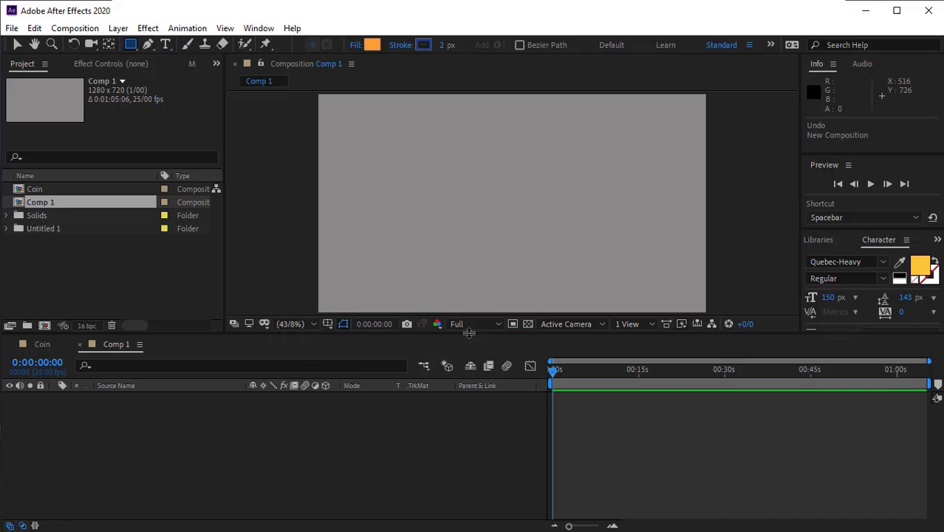
{"action": "left_click_drag", "start_coordinate": [468, 333], "coordinate": [468, 348]}
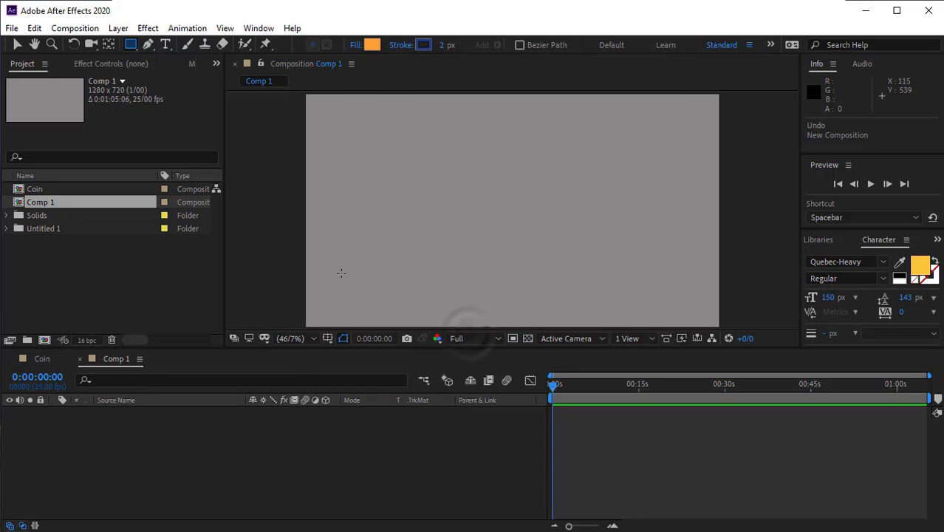
{"action": "scroll", "coordinate": [397, 211], "scroll_direction": "down", "scroll_amount": 2}
{"action": "left_click_drag", "start_coordinate": [523, 142], "coordinate": [493, 281]}
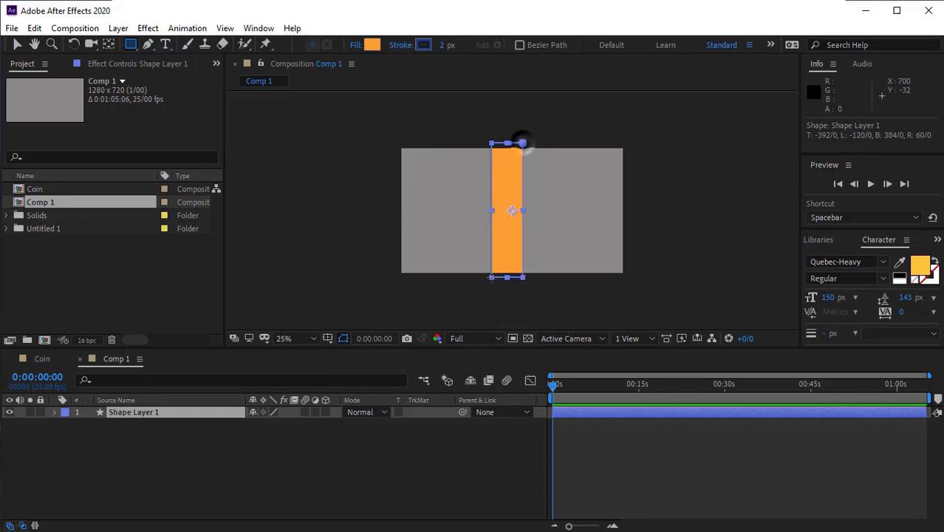
Set the rectangle's fill to white (FFFFFF) and its stroke to None.
{"action": "left_click", "coordinate": [373, 45]}
{"action": "left_click", "coordinate": [501, 282]}
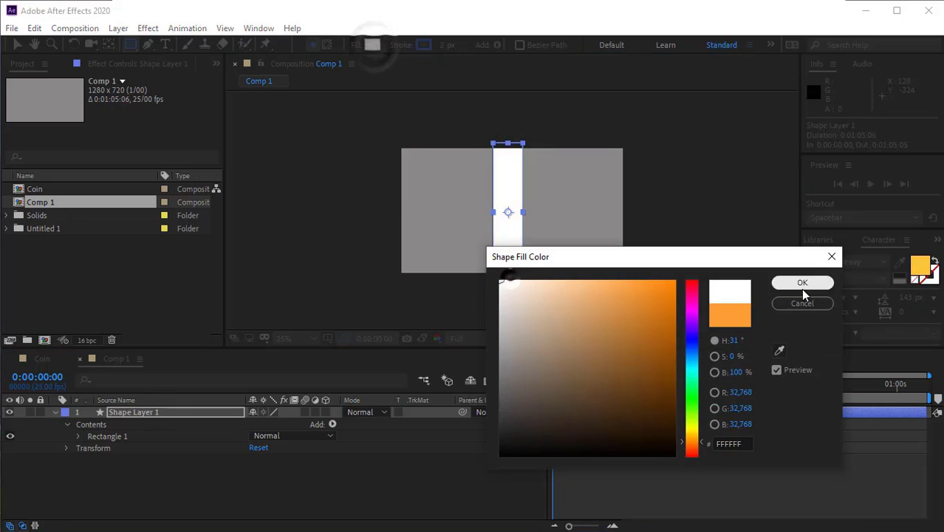
{"action": "left_click", "coordinate": [802, 283]}
{"action": "left_click", "coordinate": [401, 46]}
{"action": "left_click", "coordinate": [402, 237]}
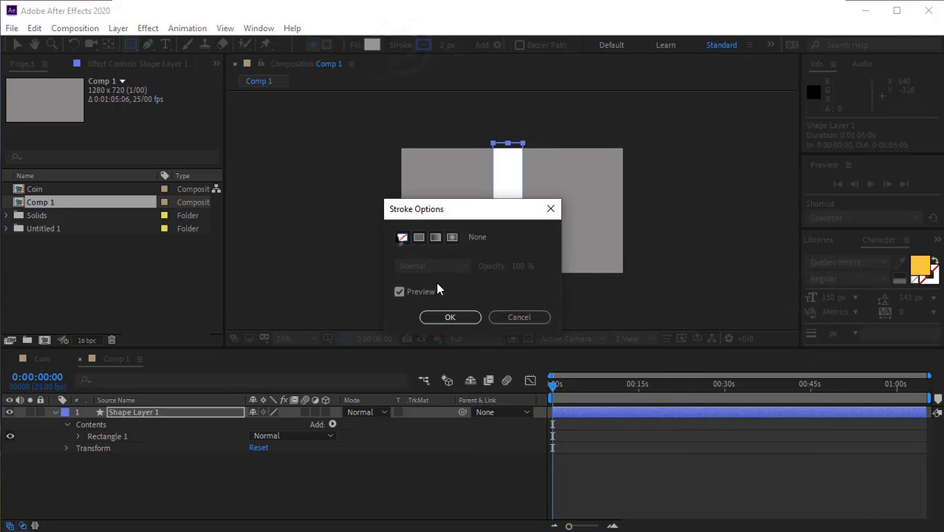
{"action": "left_click", "coordinate": [468, 317]}
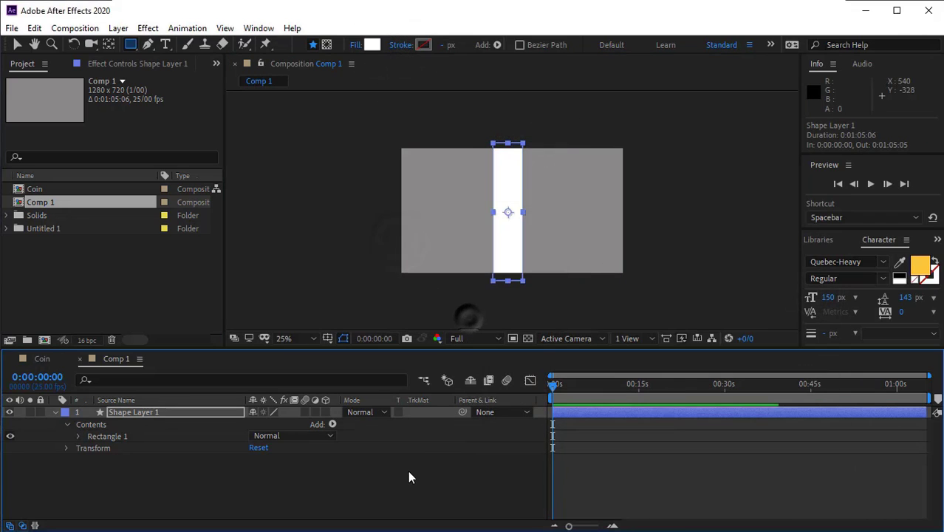
Duplicate Rectangle 1, narrow the copy's path width and offset it to the right of the original as a separate strip.
{"action": "left_click", "coordinate": [138, 440]}
{"action": "key", "text": "ctrl+d"}
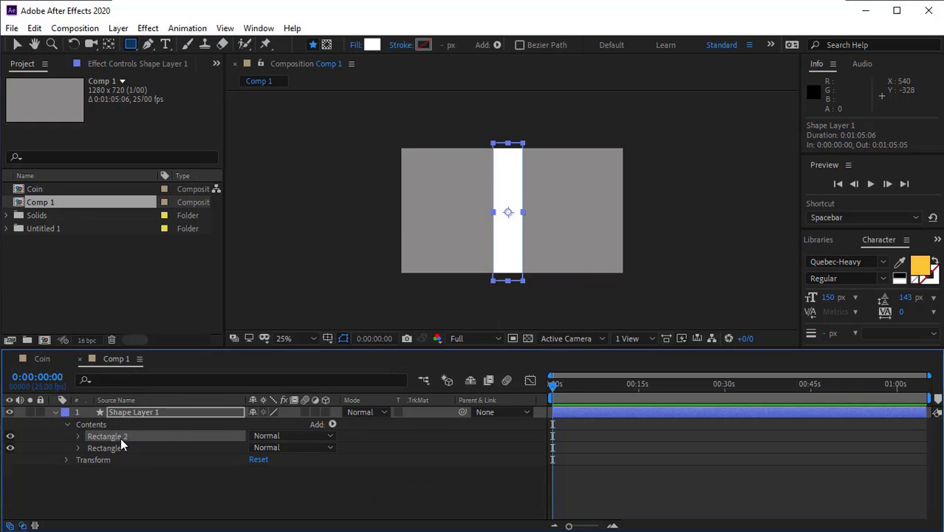
{"action": "left_click", "coordinate": [79, 436]}
{"action": "left_click", "coordinate": [90, 448]}
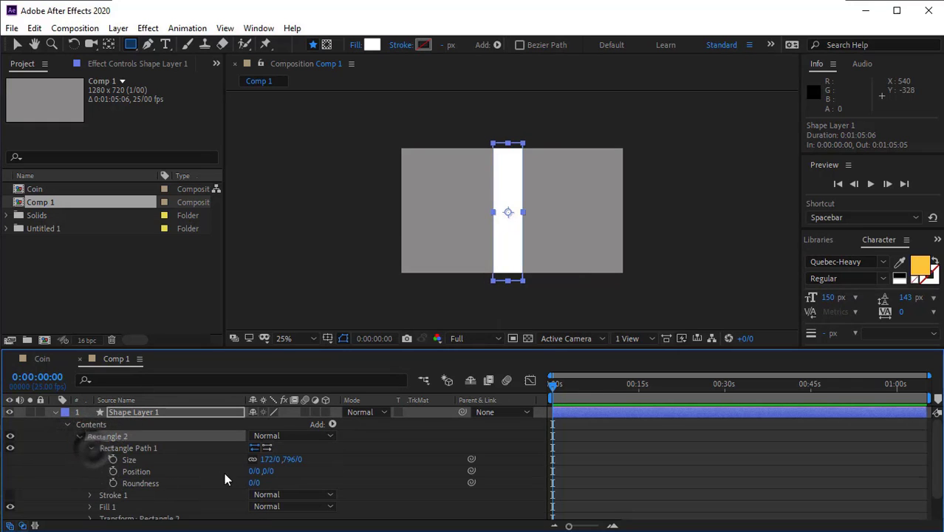
{"action": "left_click_drag", "start_coordinate": [268, 459], "coordinate": [179, 460]}
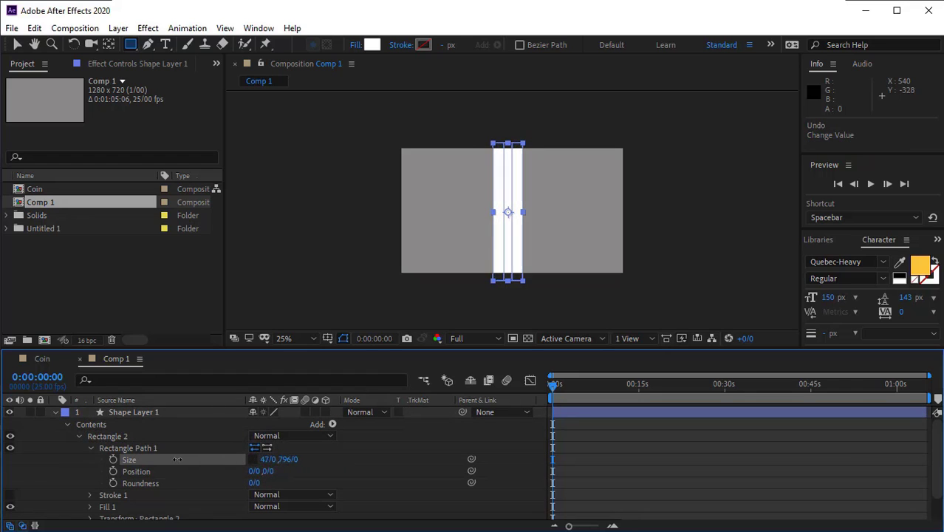
{"action": "left_click_drag", "start_coordinate": [253, 470], "coordinate": [359, 479]}
{"action": "left_click", "coordinate": [79, 438]}
Duplicate Rectangle 2, set the copy's path width to 20 and its X position to -121 on the other side.
{"action": "left_click", "coordinate": [115, 437]}
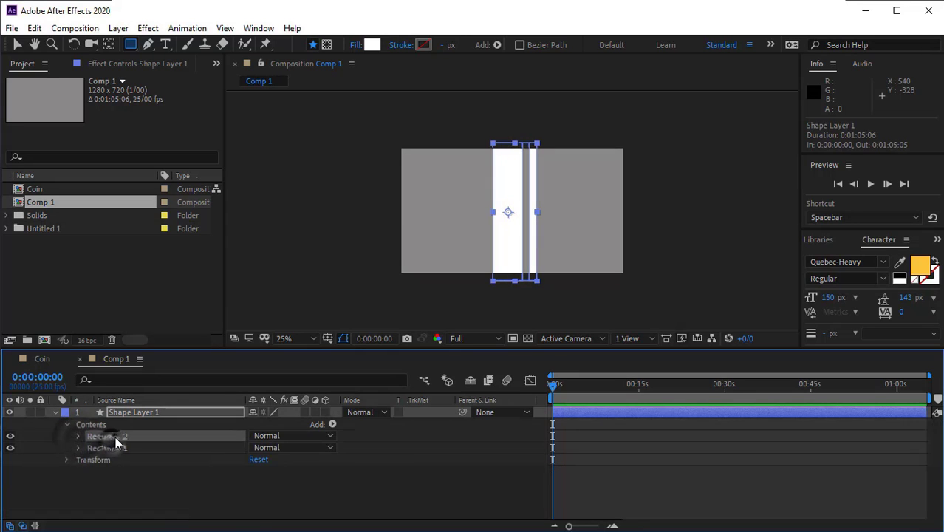
{"action": "key", "text": "ctrl+d"}
{"action": "left_click", "coordinate": [78, 436]}
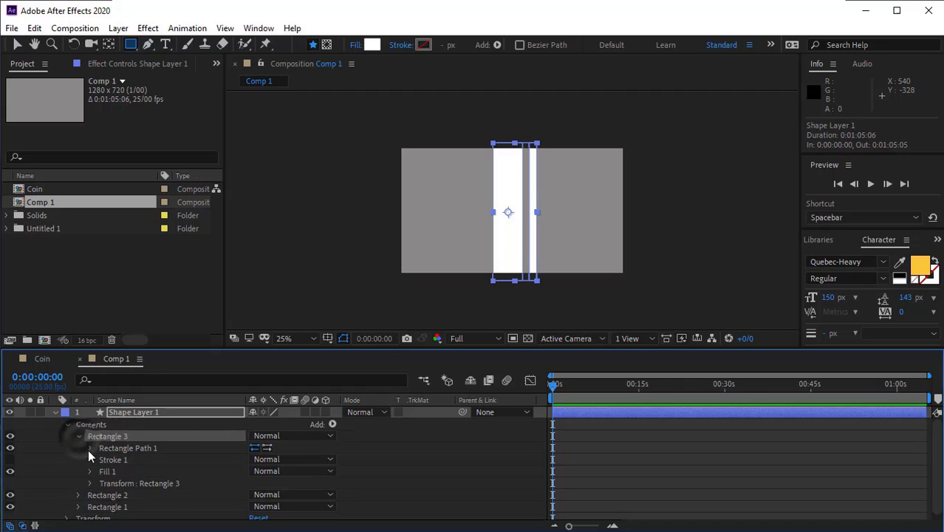
{"action": "left_click", "coordinate": [90, 448]}
{"action": "left_click_drag", "start_coordinate": [266, 459], "coordinate": [86, 478]}
{"action": "left_click", "coordinate": [65, 466]}
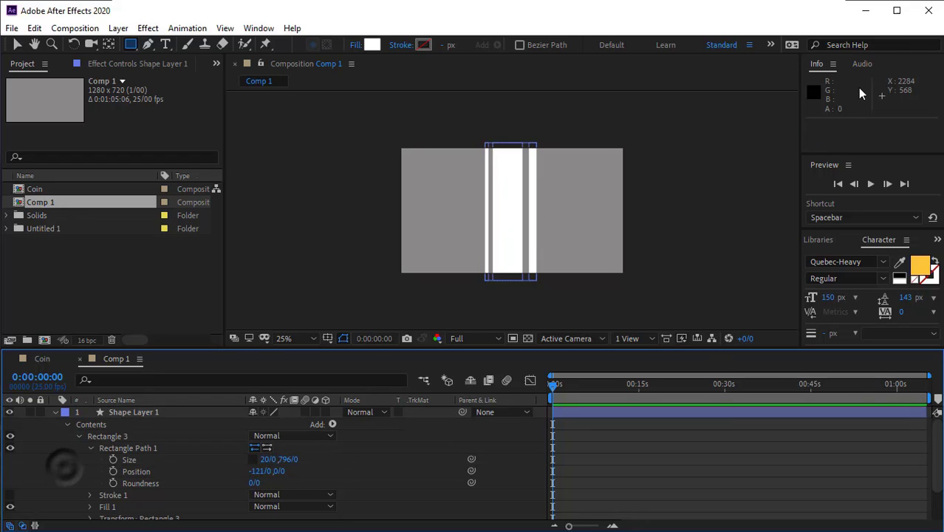
Keyframe Shape Layer 1's Position at 0 s and 1 s, moving the stripes to X 137 at 0 s.
{"action": "left_click", "coordinate": [56, 412]}
{"action": "left_click", "coordinate": [137, 412]}
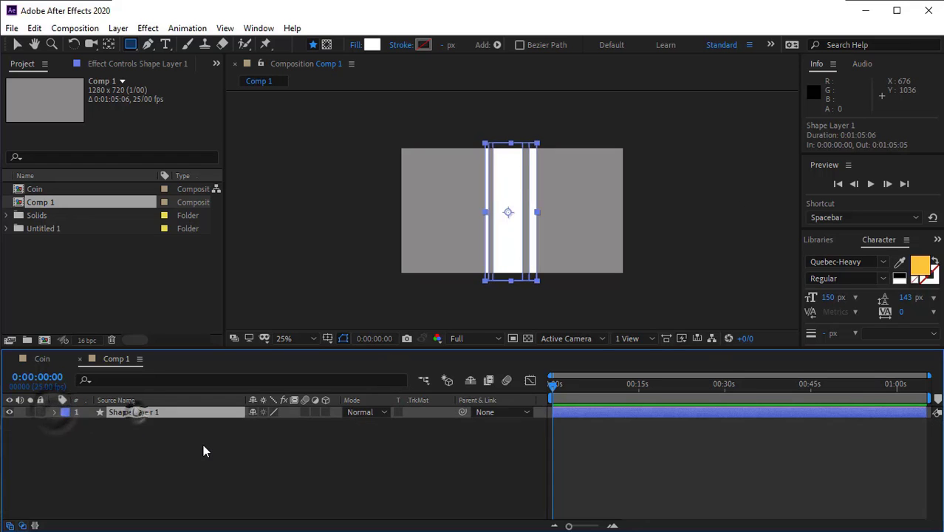
{"action": "key", "text": "p"}
{"action": "left_click", "coordinate": [90, 424]}
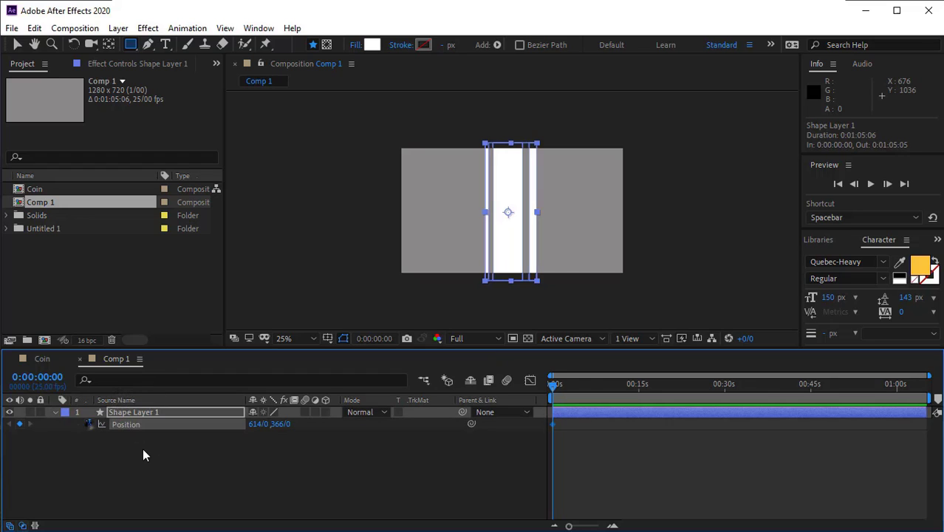
{"action": "key", "text": "shift+Page_Down"}
{"action": "scroll", "coordinate": [596, 442], "scroll_direction": "up", "scroll_amount": 4}
{"action": "scroll", "coordinate": [597, 442], "scroll_direction": "left", "scroll_amount": 5}
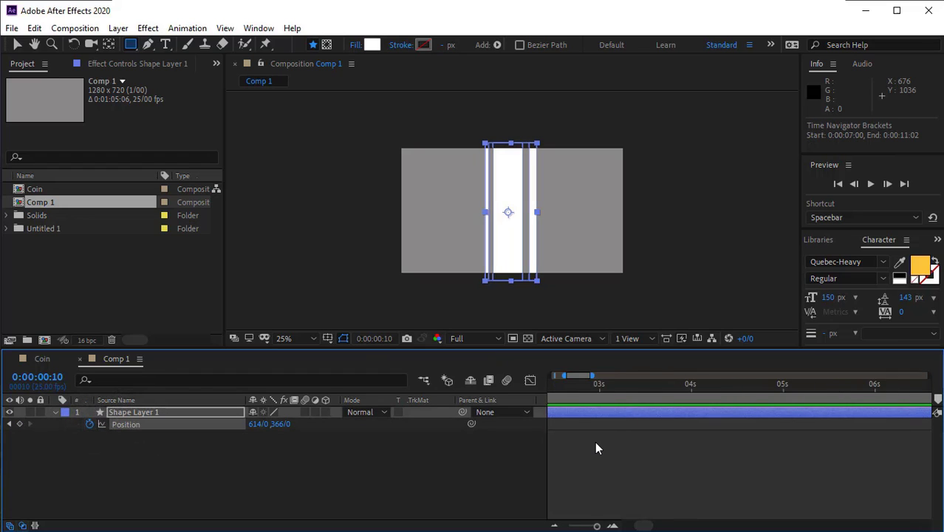
{"action": "left_click", "coordinate": [643, 389]}
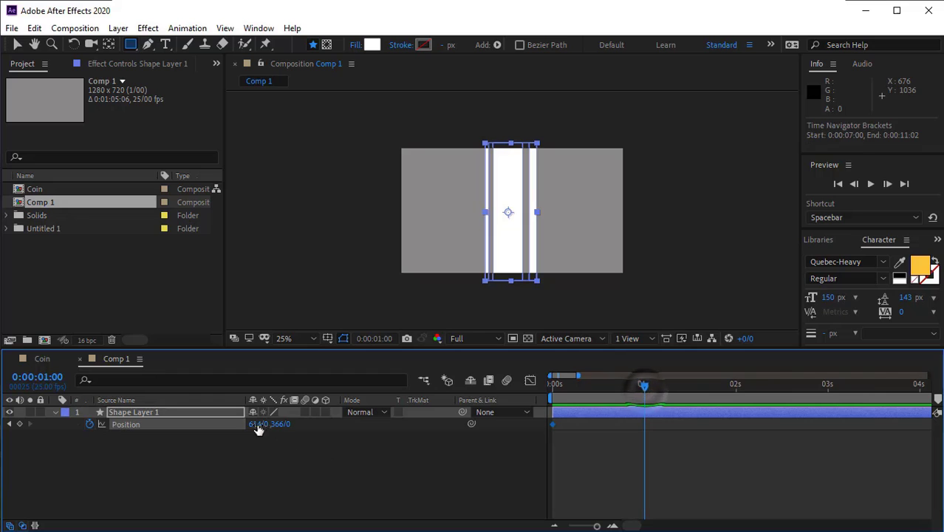
{"action": "left_click_drag", "start_coordinate": [257, 426], "coordinate": [108, 424]}
{"action": "left_click_drag", "start_coordinate": [578, 388], "coordinate": [550, 388]}
{"action": "left_click_drag", "start_coordinate": [260, 424], "coordinate": [218, 421]}
Show the Title/Action Safe guides and set Shape Layer 1's Position X to 1103 at 1 s.
{"action": "left_click", "coordinate": [327, 339]}
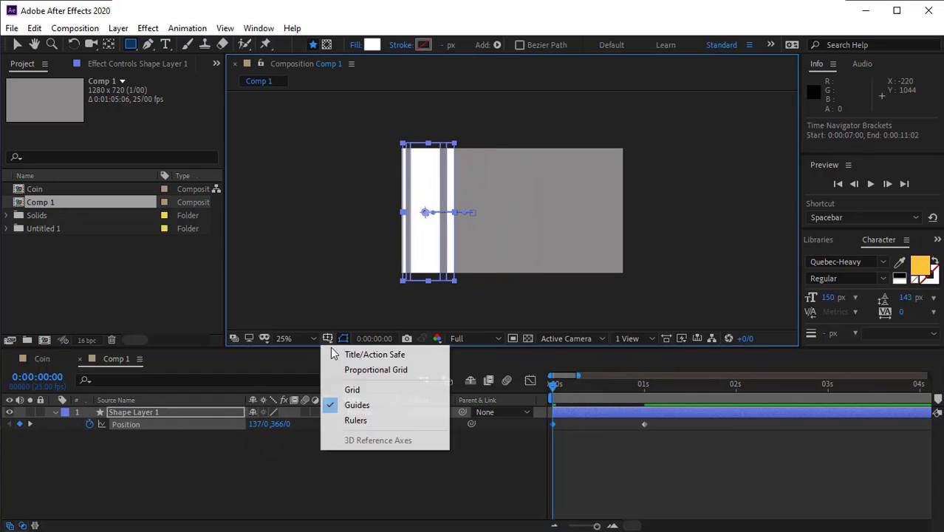
{"action": "left_click", "coordinate": [334, 352]}
{"action": "left_click", "coordinate": [645, 386]}
{"action": "left_click_drag", "start_coordinate": [258, 424], "coordinate": [745, 433]}
Preview the stripes sweeping across the composition from the start.
{"action": "left_click", "coordinate": [482, 472]}
{"action": "key", "text": "Home"}
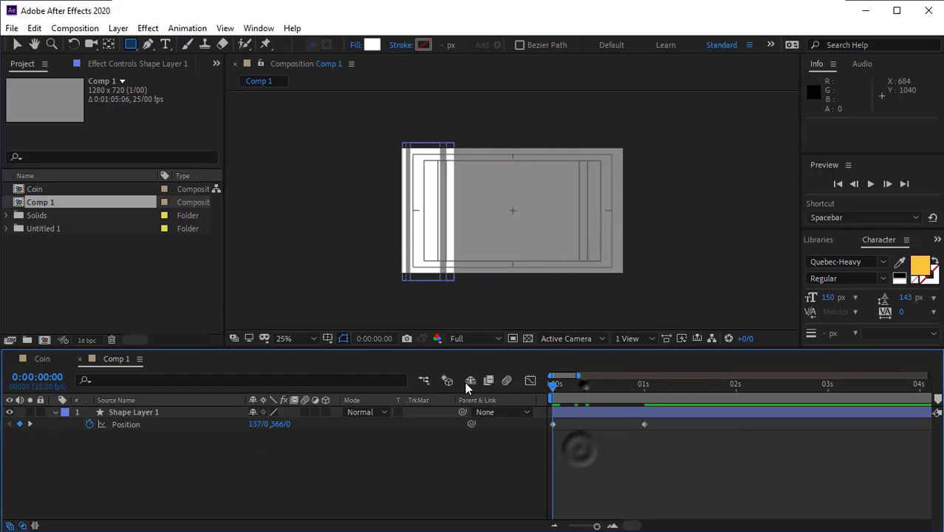
{"action": "key", "text": "space"}
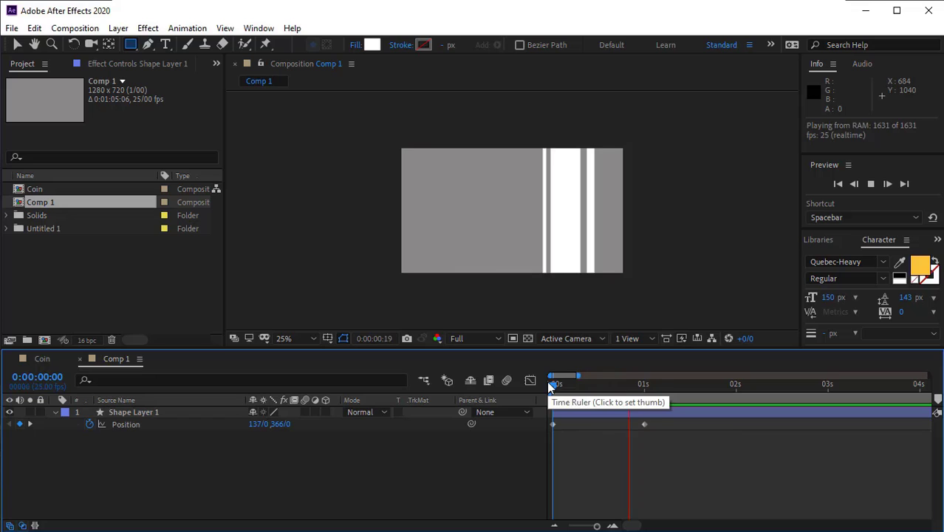
{"action": "key", "text": "space"}
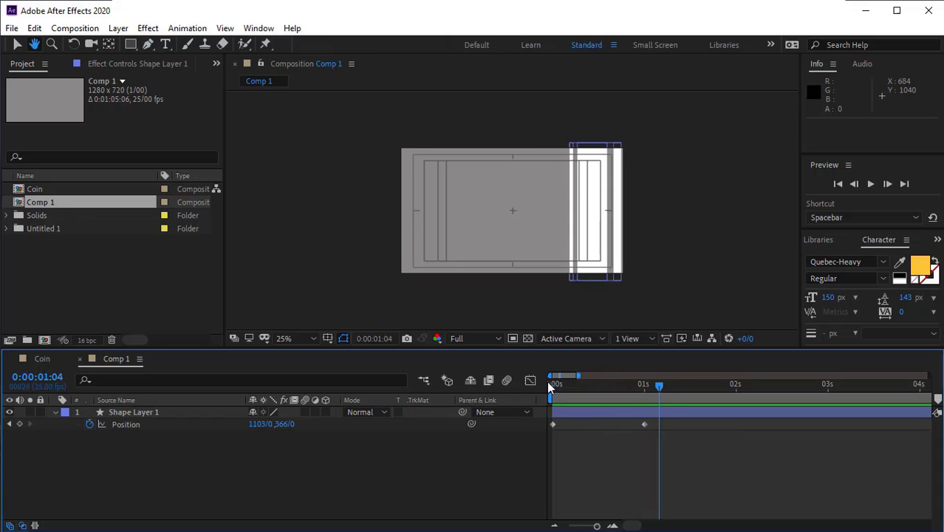
Return to the Coin composition, closing Comp 1, and rename Comp 1 as Light in the project.
{"action": "left_click", "coordinate": [423, 381]}
{"action": "left_click_drag", "start_coordinate": [265, 374], "coordinate": [78, 359]}
{"action": "left_click", "coordinate": [46, 201]}
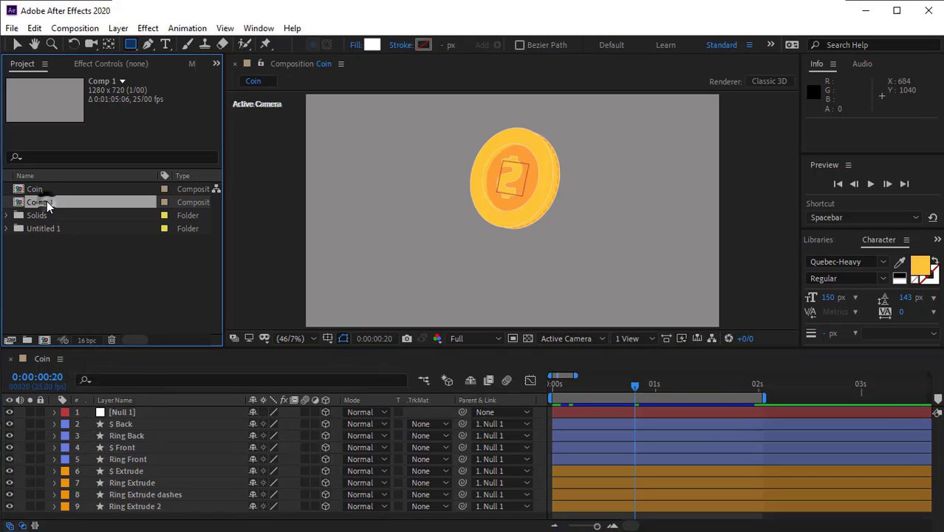
{"action": "key", "text": "Return"}
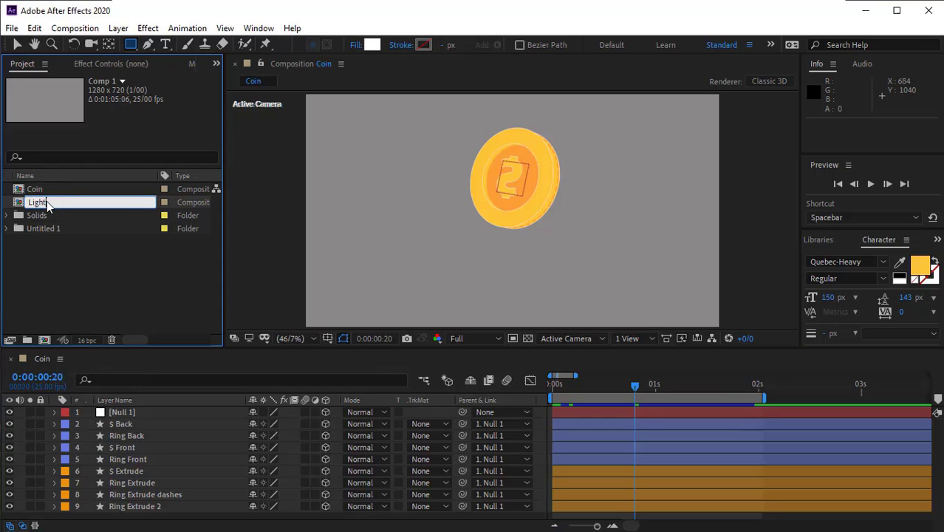
{"action": "left_click", "coordinate": [88, 267]}
Add the Light composition to Coin directly below Null 1, make it a 3D layer and reveal its Position.
{"action": "left_click_drag", "start_coordinate": [46, 204], "coordinate": [153, 415]}
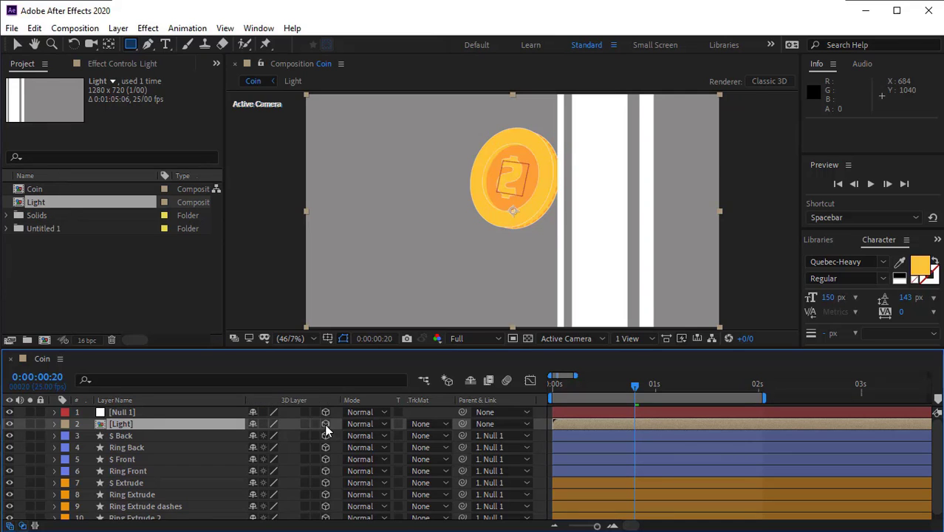
{"action": "left_click", "coordinate": [325, 423]}
{"action": "key", "text": "p"}
Move the Light layer down over the coin at 0 s, to a position of about 644, 944.
{"action": "left_click", "coordinate": [215, 456]}
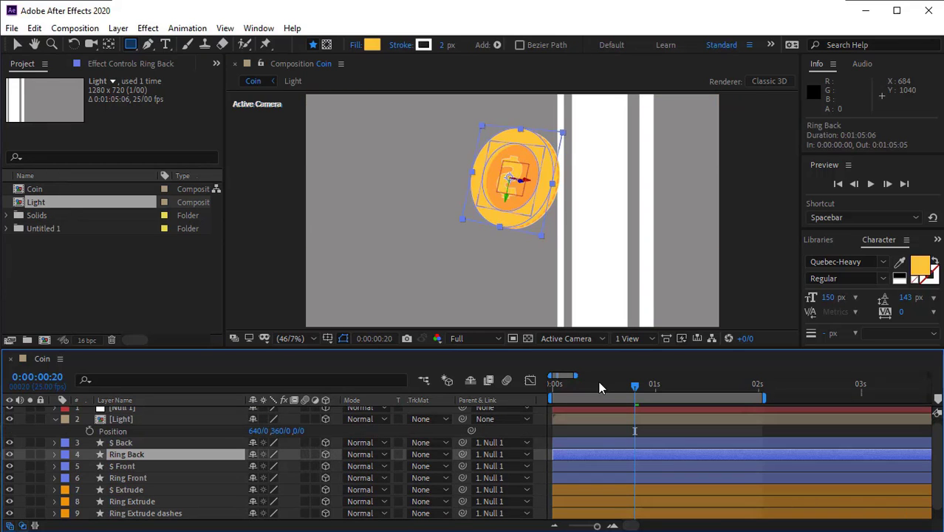
{"action": "left_click_drag", "start_coordinate": [619, 387], "coordinate": [554, 385]}
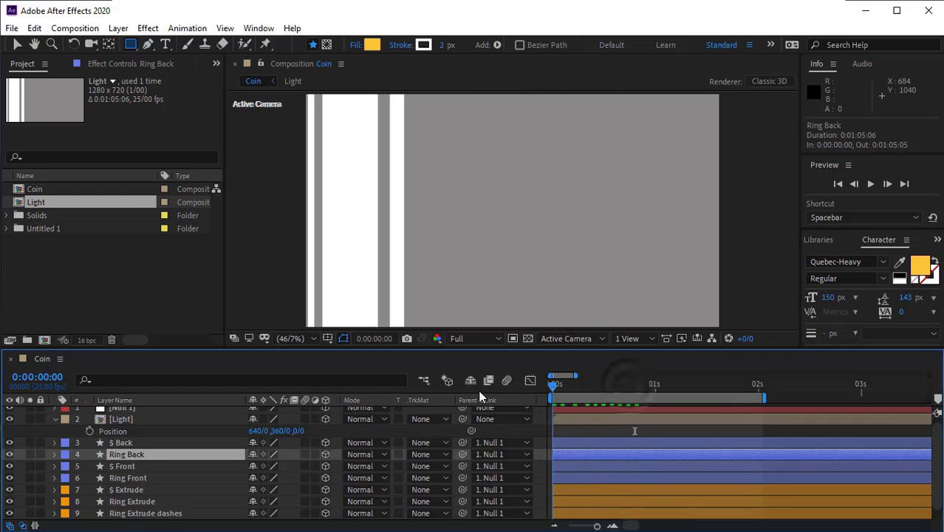
{"action": "scroll", "coordinate": [488, 273], "scroll_direction": "down", "scroll_amount": 2}
{"action": "key", "text": "v"}
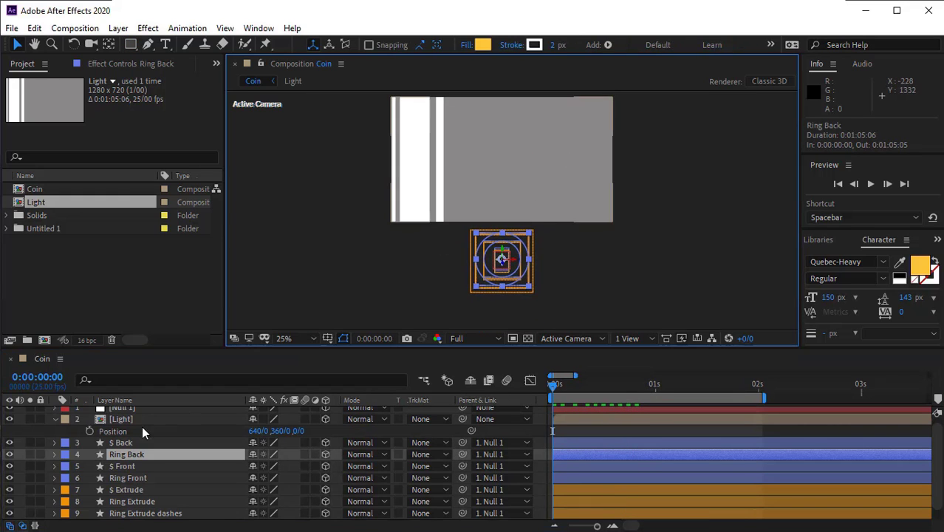
{"action": "left_click", "coordinate": [145, 419]}
{"action": "left_click_drag", "start_coordinate": [541, 164], "coordinate": [544, 267]}
{"action": "key", "text": "ctrl+z"}
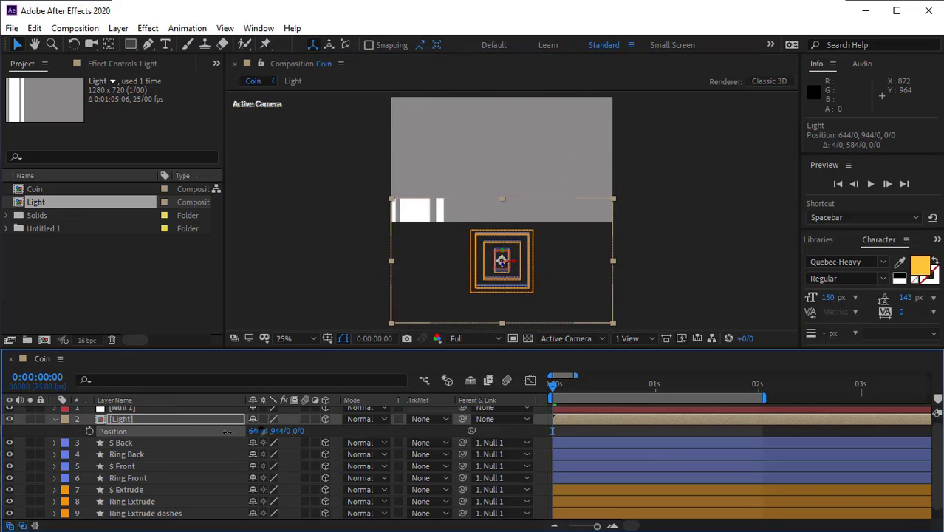
Scale the Light layer to 52.2% and fine-tune its position over the coin to about 644, 950.
{"action": "left_click", "coordinate": [147, 423]}
{"action": "key", "text": "s"}
{"action": "left_click_drag", "start_coordinate": [272, 432], "coordinate": [237, 432]}
{"action": "scroll", "coordinate": [507, 287], "scroll_direction": "up", "scroll_amount": 2}
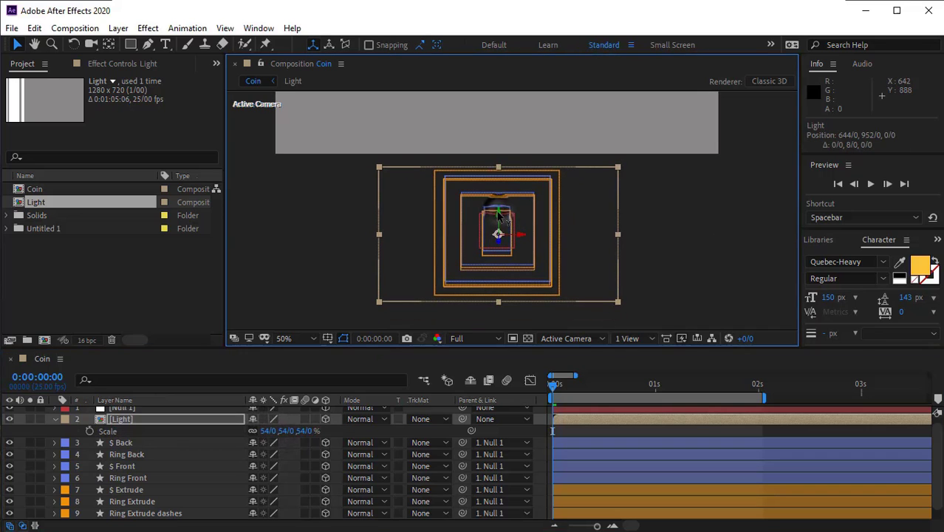
{"action": "left_click_drag", "start_coordinate": [272, 431], "coordinate": [254, 431]}
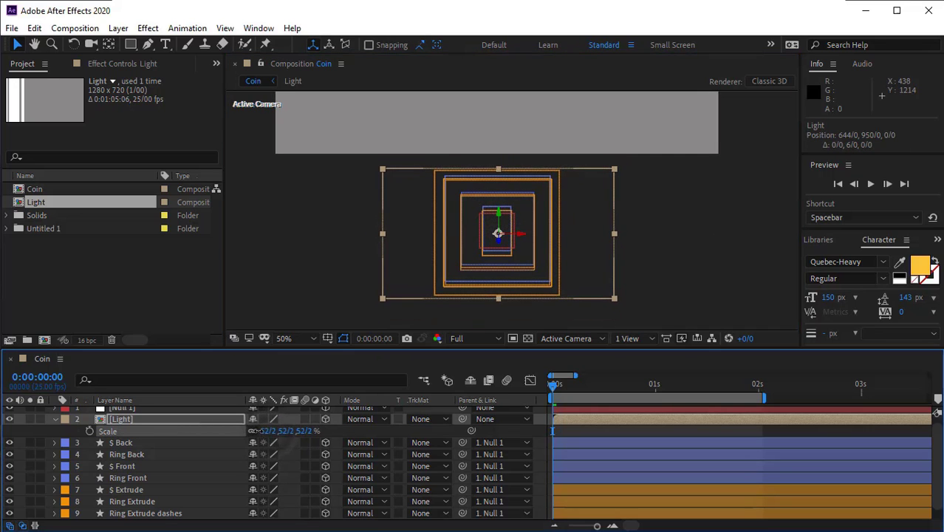
Parent the Light layer to Null 1.
{"action": "scroll", "coordinate": [326, 463], "scroll_direction": "up", "scroll_amount": 1}
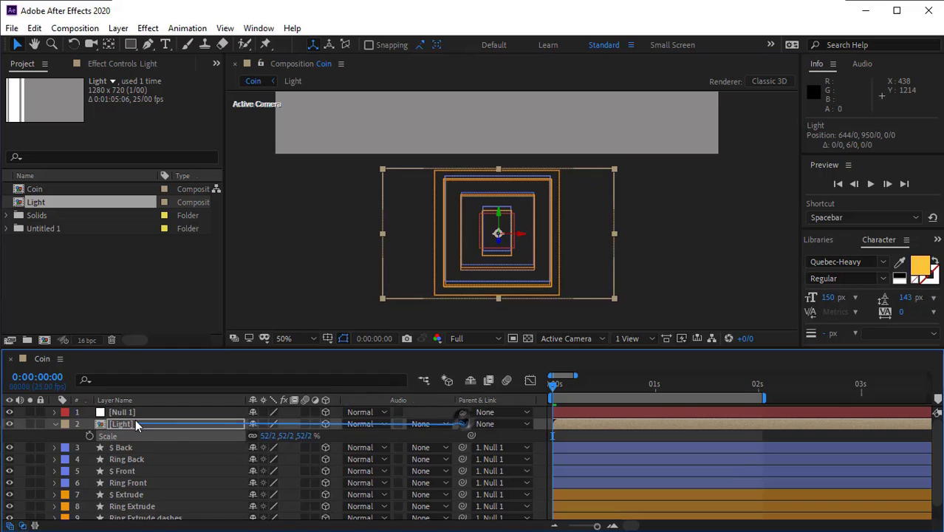
{"action": "left_click_drag", "start_coordinate": [135, 421], "coordinate": [134, 416]}
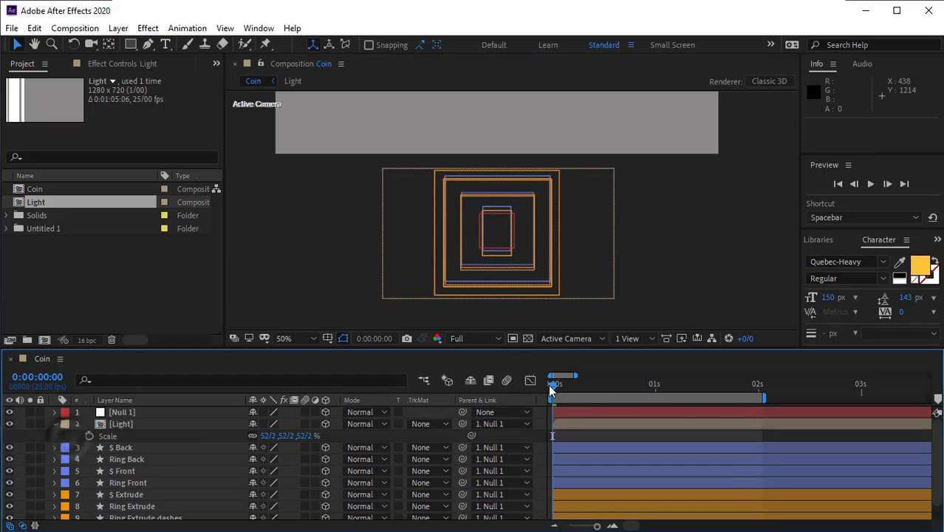
Shift the Light layer later in the Coin timeline so that it starts at 0:00:00:09.
{"action": "left_click_drag", "start_coordinate": [551, 390], "coordinate": [660, 385]}
{"action": "left_click", "coordinate": [606, 281]}
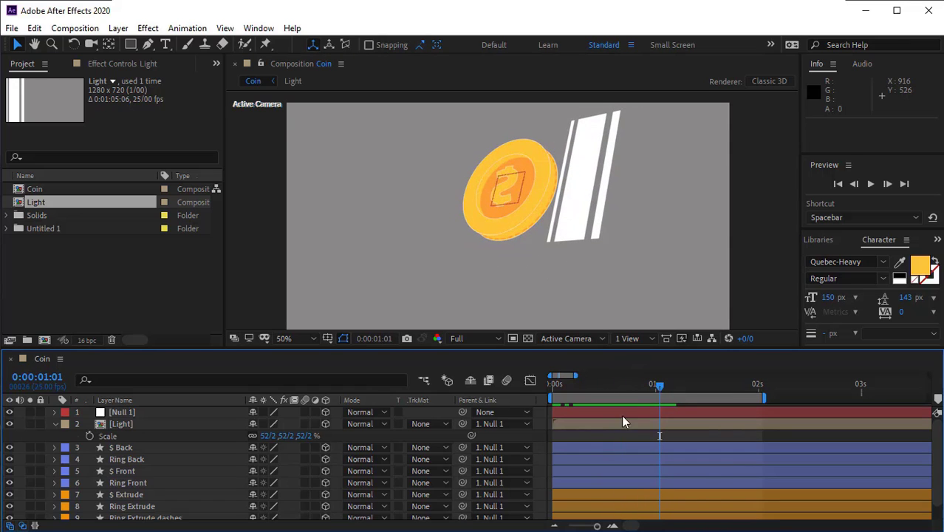
{"action": "left_click_drag", "start_coordinate": [619, 427], "coordinate": [656, 425]}
{"action": "left_click_drag", "start_coordinate": [578, 386], "coordinate": [664, 388]}
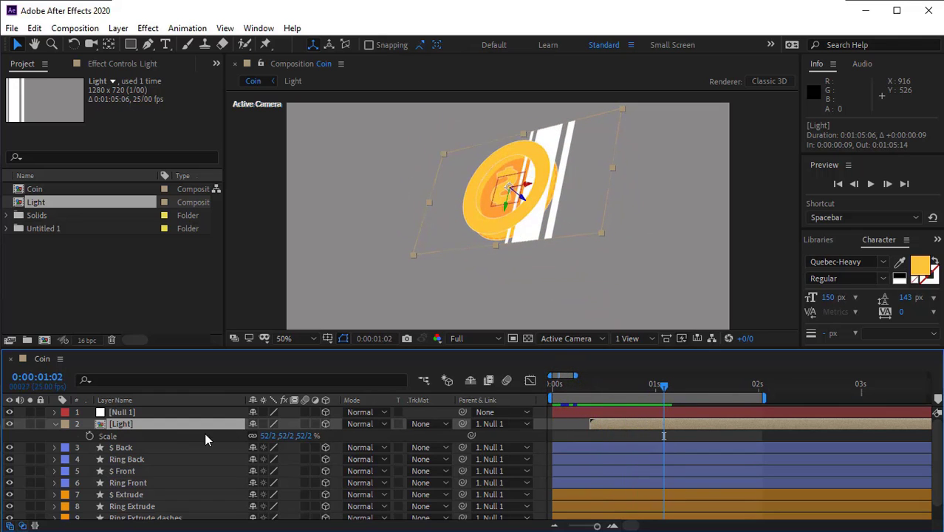
Tilt the Light layer by setting its Z Rotation to about -11°.
{"action": "key", "text": "r"}
{"action": "mouse_move", "coordinate": [268, 471]}
{"action": "left_mouse_down"}
{"action": "mouse_move", "coordinate": [281, 477]}
{"action": "mouse_move", "coordinate": [272, 481]}
{"action": "left_mouse_up"}
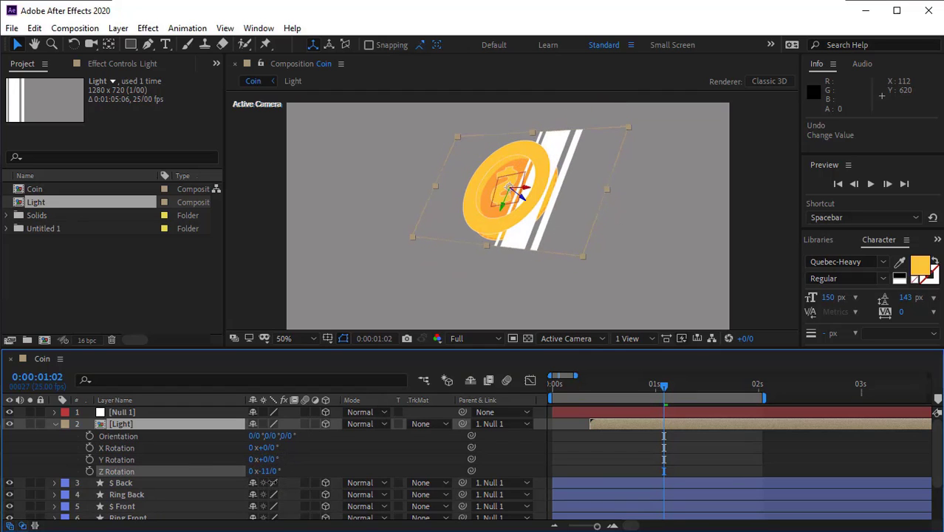
{"action": "mouse_move", "coordinate": [664, 385]}
{"action": "left_mouse_down"}
{"action": "mouse_move", "coordinate": [589, 385]}
{"action": "mouse_move", "coordinate": [710, 399]}
{"action": "mouse_move", "coordinate": [643, 399]}
{"action": "mouse_move", "coordinate": [655, 400]}
{"action": "left_mouse_up"}
{"action": "left_click", "coordinate": [55, 424]}
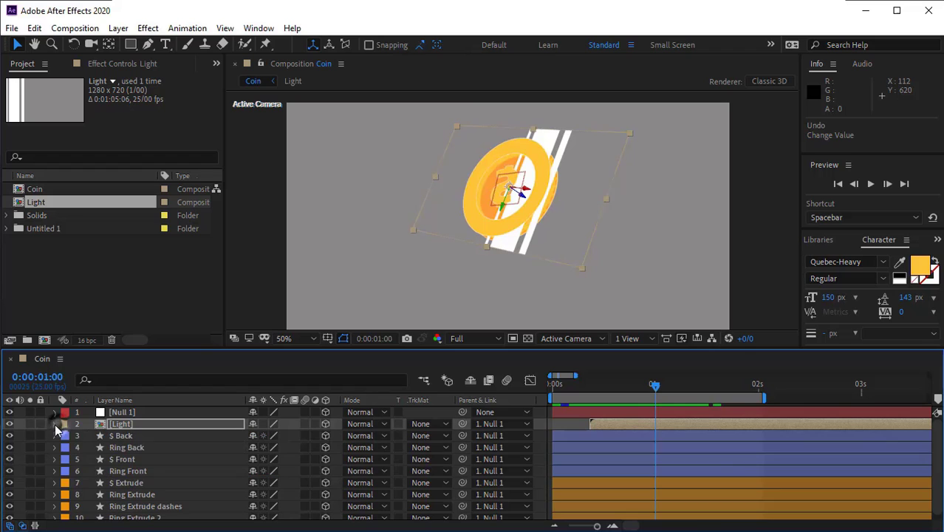
Duplicate the Ring Back layer and place the copy directly above the Light layer.
{"action": "left_click", "coordinate": [141, 427]}
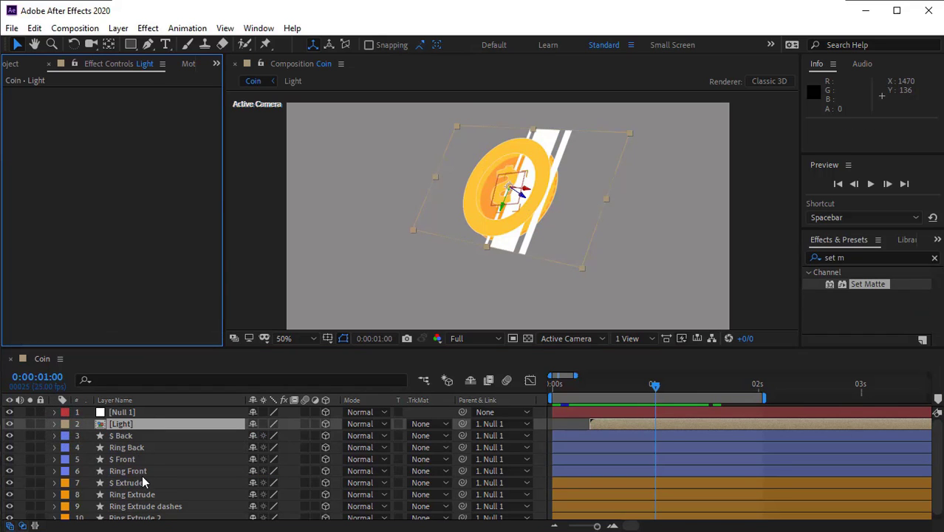
{"action": "left_click_drag", "start_coordinate": [126, 448], "coordinate": [146, 450]}
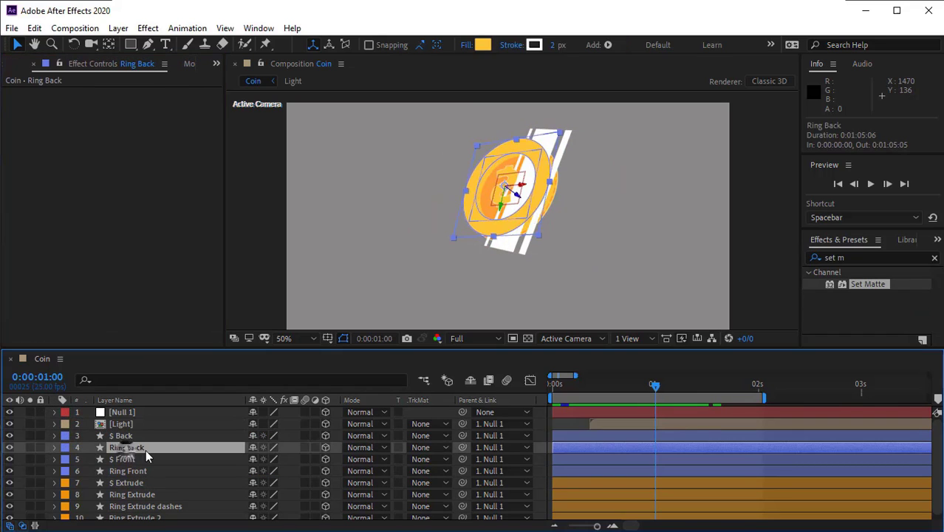
{"action": "key", "text": "ctrl+d"}
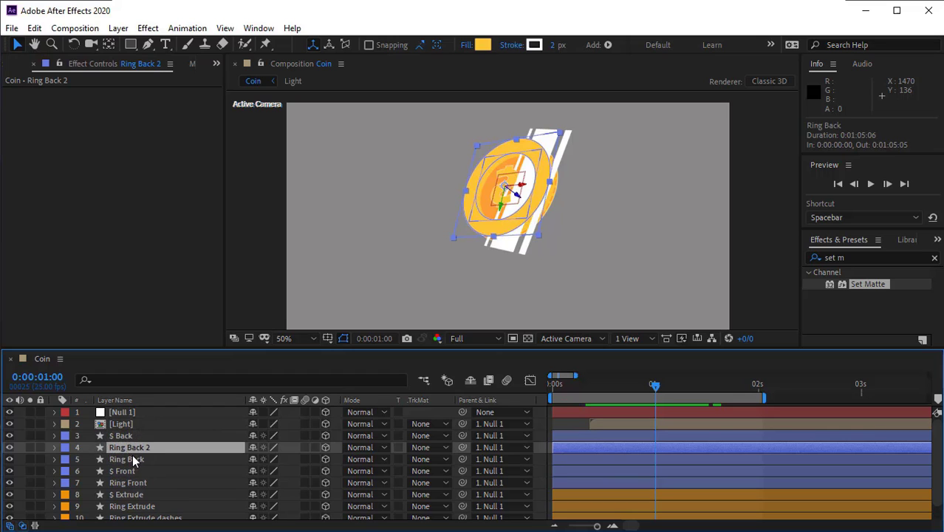
{"action": "left_click_drag", "start_coordinate": [132, 437], "coordinate": [134, 421]}
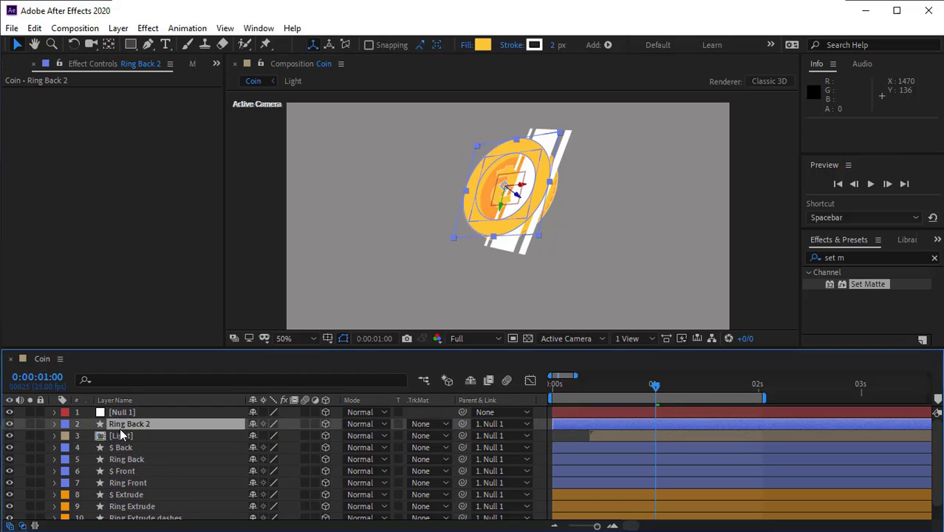
Set the Light layer's track matte to Alpha Matte "Ring Back 2".
{"action": "left_click", "coordinate": [242, 436]}
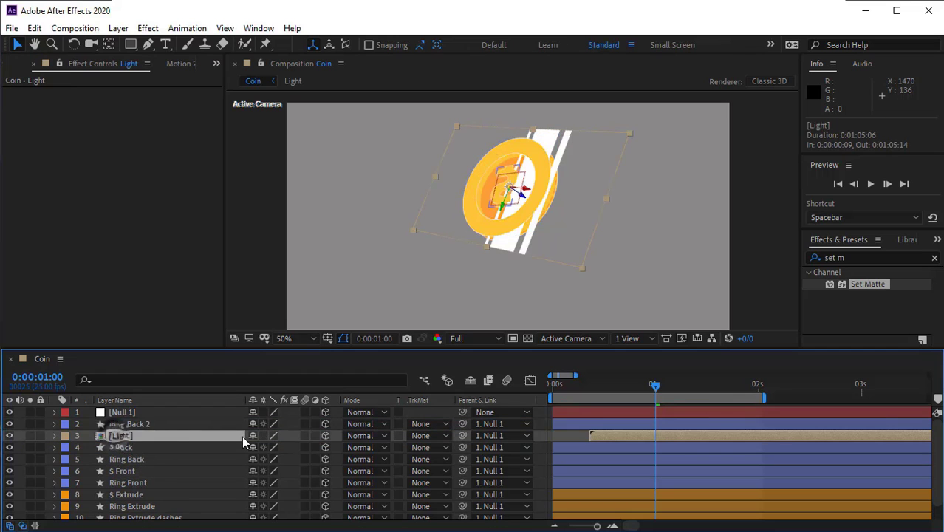
{"action": "left_click", "coordinate": [434, 437]}
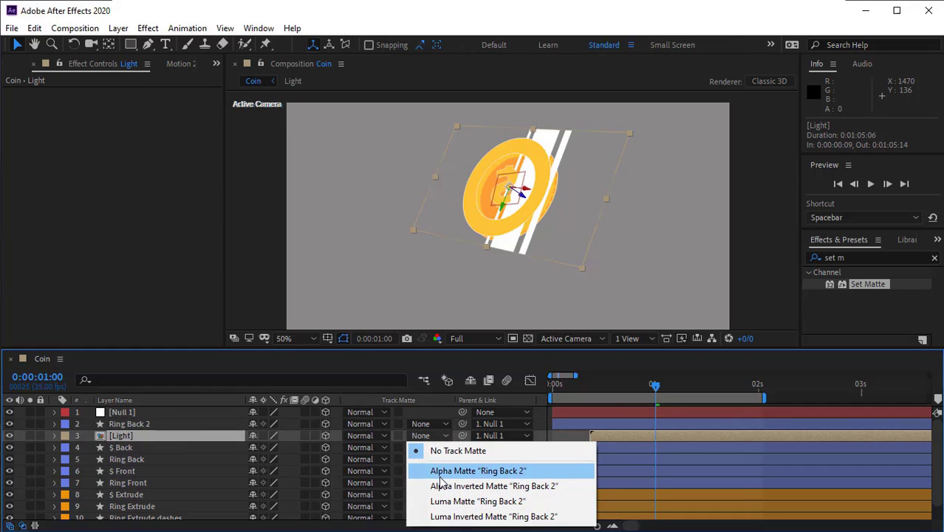
{"action": "left_click", "coordinate": [440, 473]}
Shift the Light layer in depth to a Z position of about 18.8 so the stripes show on the coin's ring.
{"action": "key", "text": "p"}
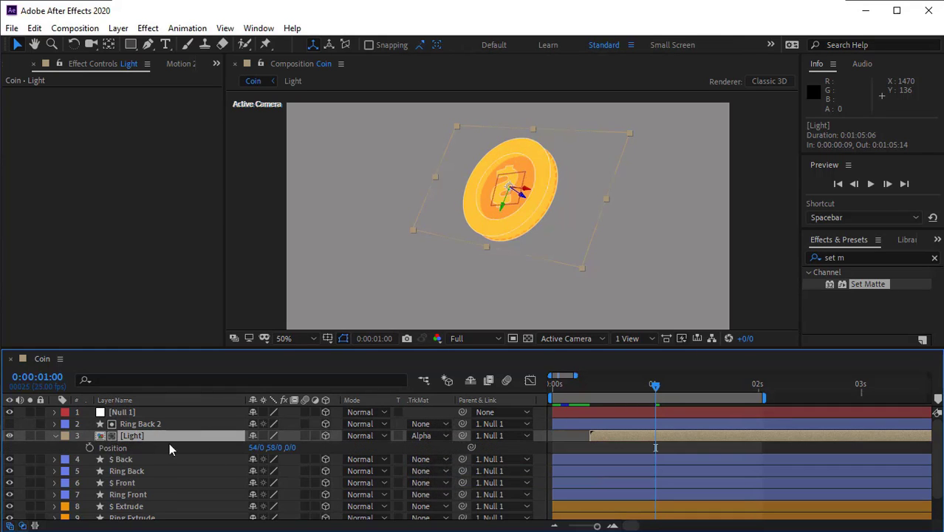
{"action": "left_click_drag", "start_coordinate": [289, 454], "coordinate": [442, 474]}
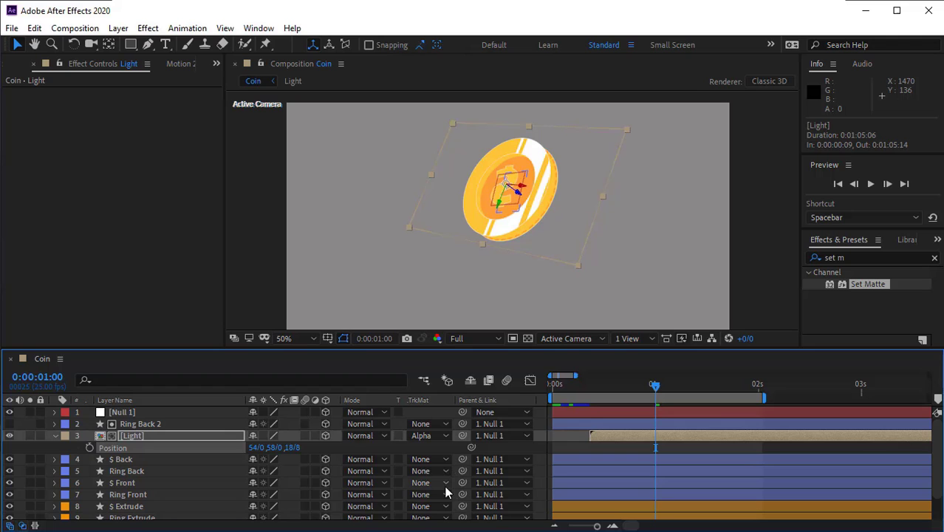
{"action": "key", "text": "p"}
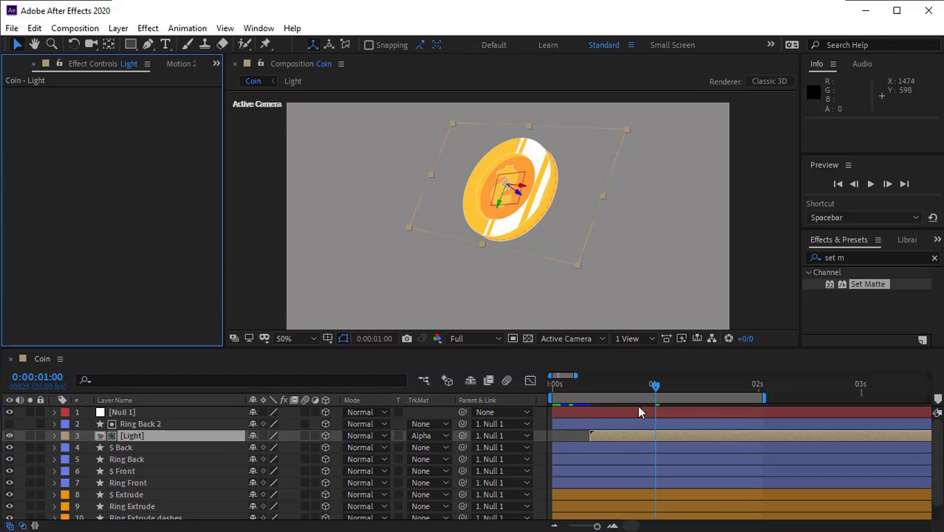
{"action": "mouse_move", "coordinate": [641, 390]}
{"action": "left_mouse_down"}
{"action": "mouse_move", "coordinate": [570, 387]}
{"action": "mouse_move", "coordinate": [721, 390]}
{"action": "mouse_move", "coordinate": [606, 385]}
{"action": "mouse_move", "coordinate": [681, 383]}
{"action": "mouse_move", "coordinate": [633, 391]}
{"action": "left_mouse_up"}
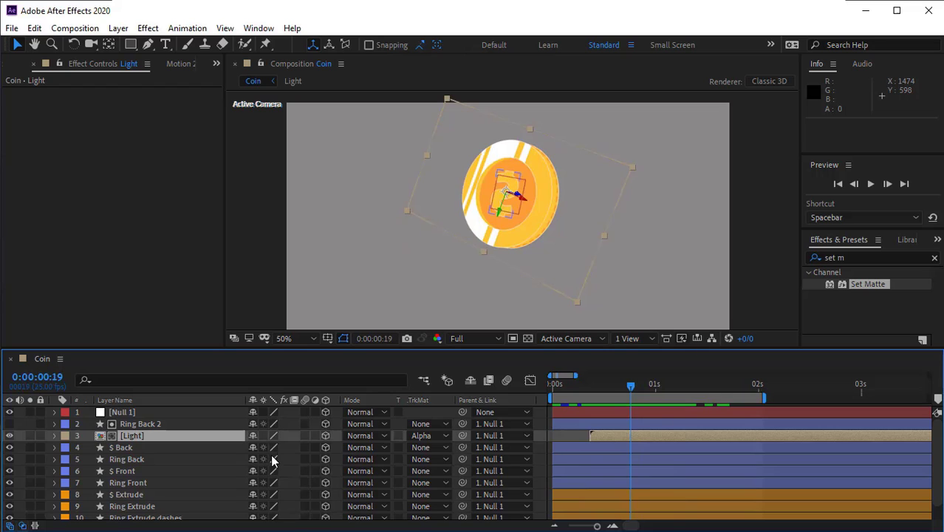
Set the Light layer's opacity to 50% and preview the coin animation.
{"action": "type", "text": "t"}
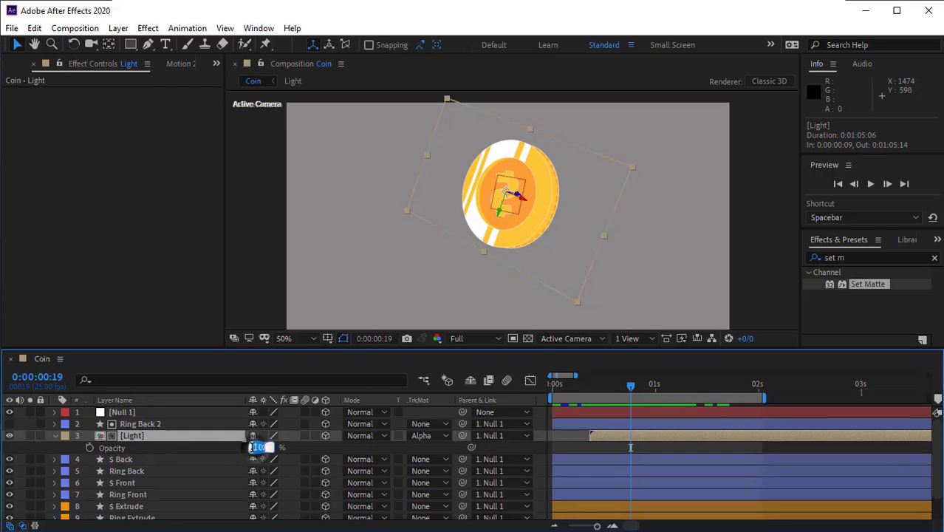
{"action": "type", "text": "50"}
{"action": "key", "text": "Return"}
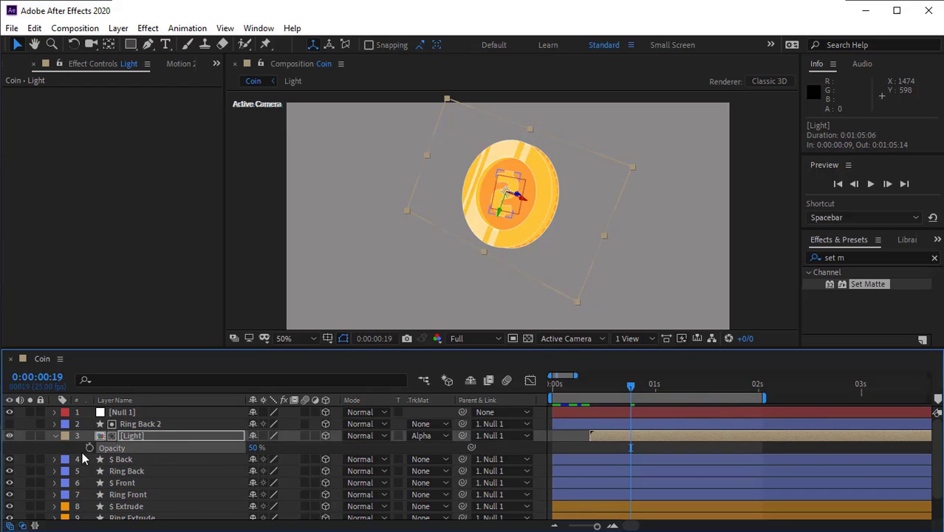
{"action": "left_click", "coordinate": [591, 446]}
{"action": "key", "text": "space"}
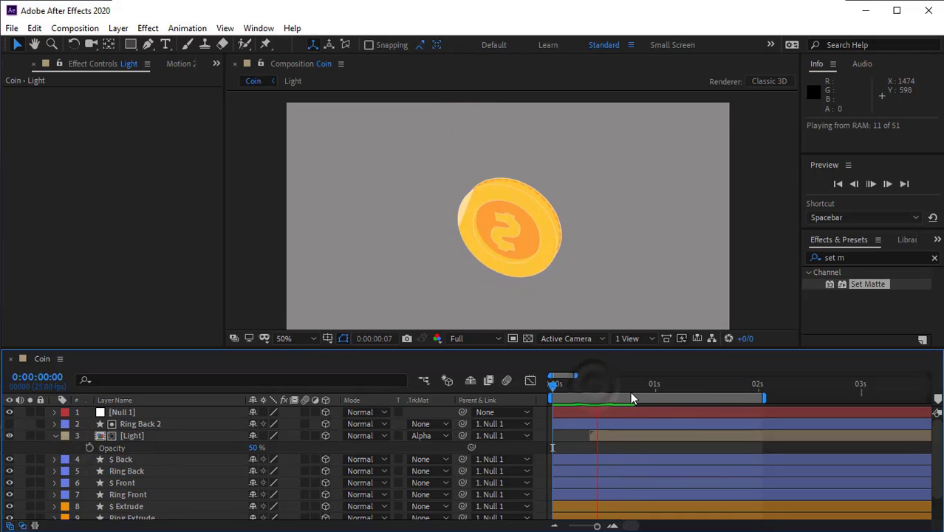
{"action": "left_click_drag", "start_coordinate": [569, 383], "coordinate": [621, 385]}
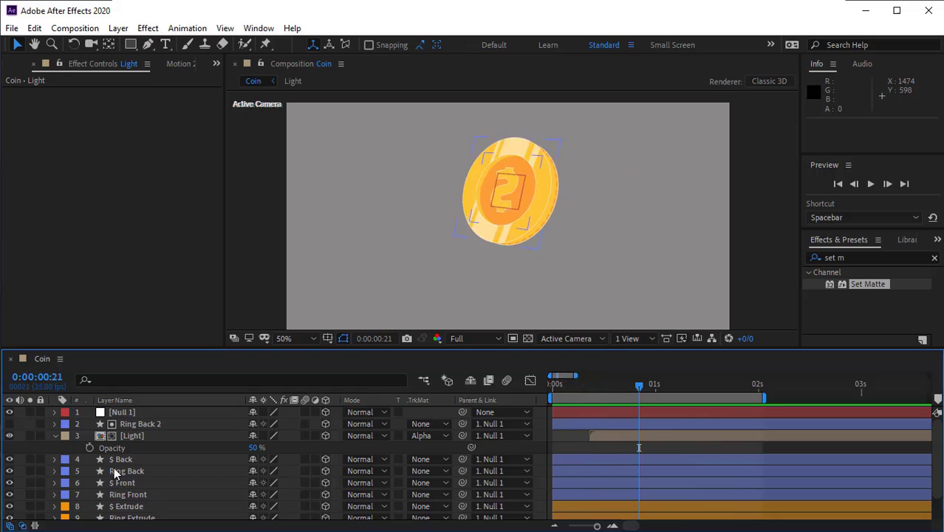
Duplicate the $ Back layer and place the copy directly below Null 1.
{"action": "left_click", "coordinate": [135, 461]}
{"action": "key", "text": "ctrl+d"}
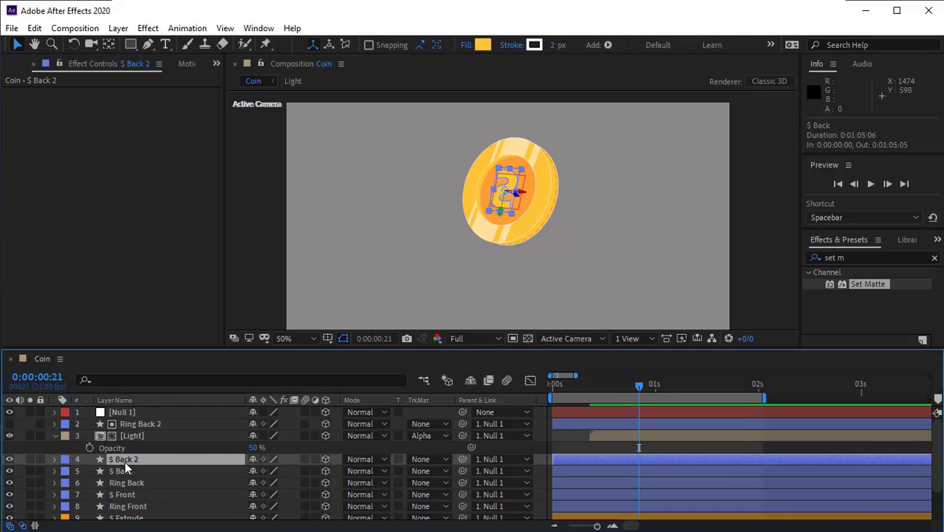
{"action": "left_click_drag", "start_coordinate": [125, 462], "coordinate": [135, 425]}
Duplicate the Light layer and place the copy directly below $ Back 2 so the dollar sign acts as its alpha matte.
{"action": "left_click", "coordinate": [136, 448]}
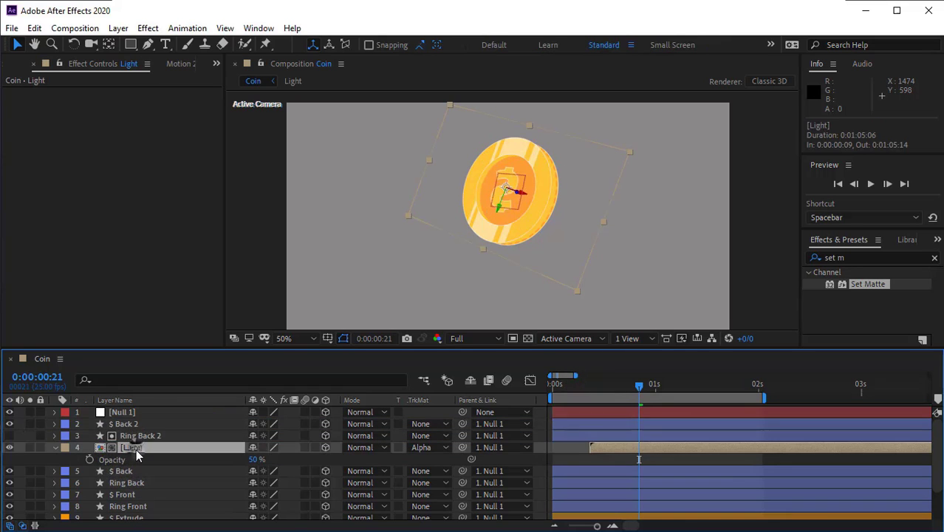
{"action": "key", "text": "ctrl+d"}
{"action": "key", "text": "ctrl+bracketright"}
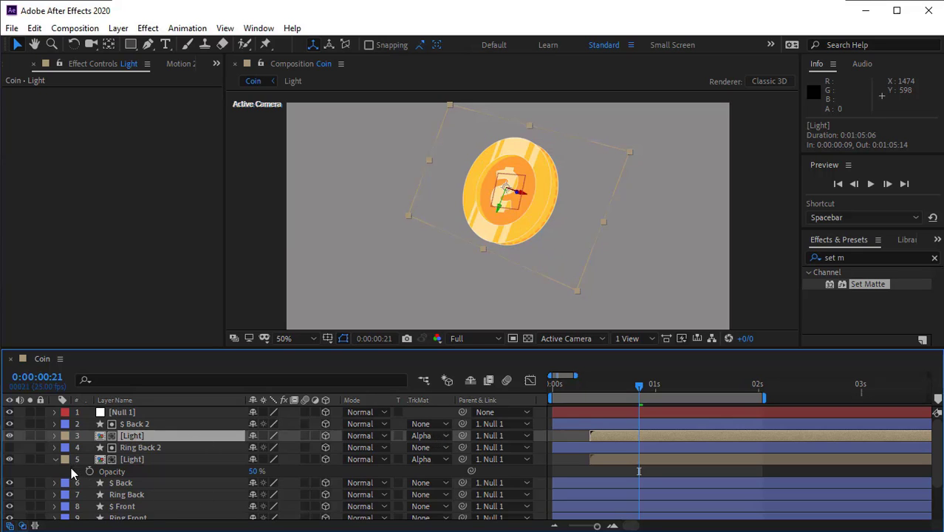
{"action": "left_click", "coordinate": [54, 459]}
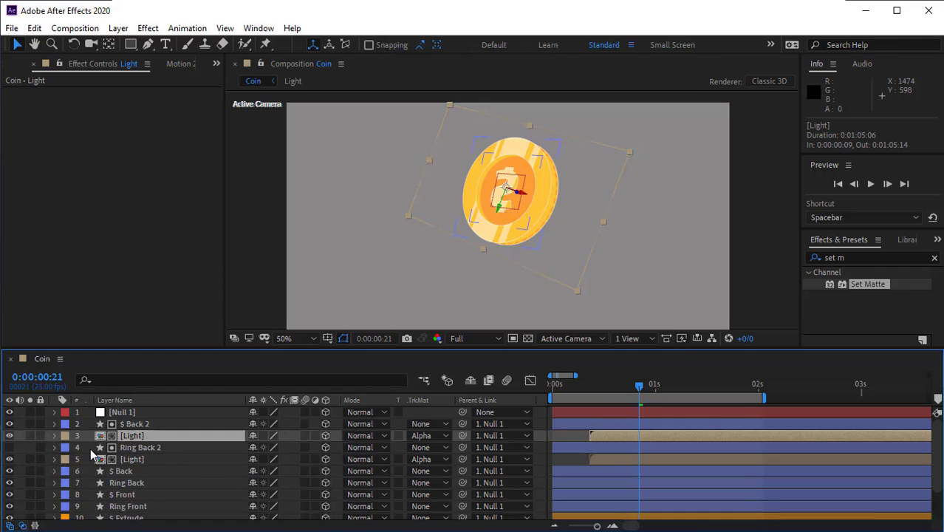
{"action": "left_click", "coordinate": [88, 448]}
Trim the start of the $ Back 2 and Ring Back 2 matte layers to 0:00:00:09 and preview the animation.
{"action": "left_click_drag", "start_coordinate": [569, 385], "coordinate": [598, 424]}
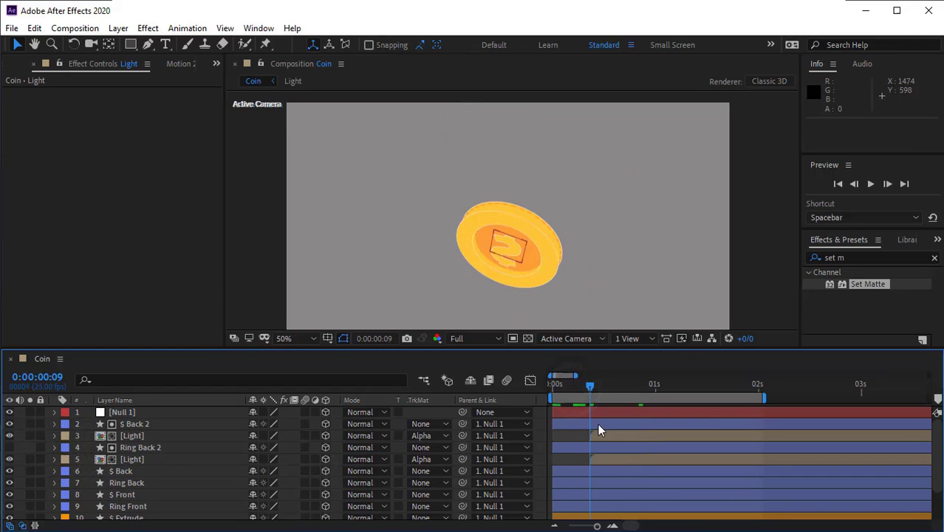
{"action": "left_click", "coordinate": [598, 427]}
{"action": "left_click", "coordinate": [599, 447], "text": "ctrl"}
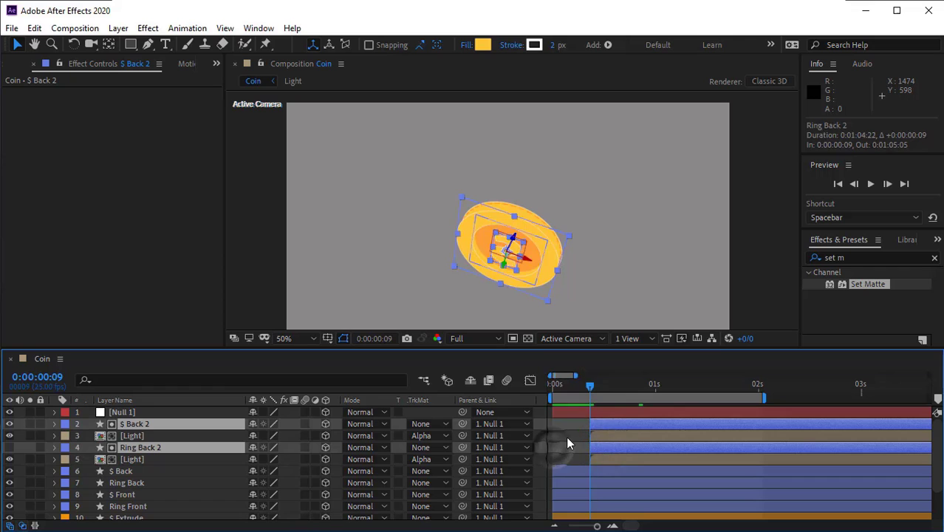
{"action": "left_click", "coordinate": [566, 436]}
{"action": "key", "text": "space"}
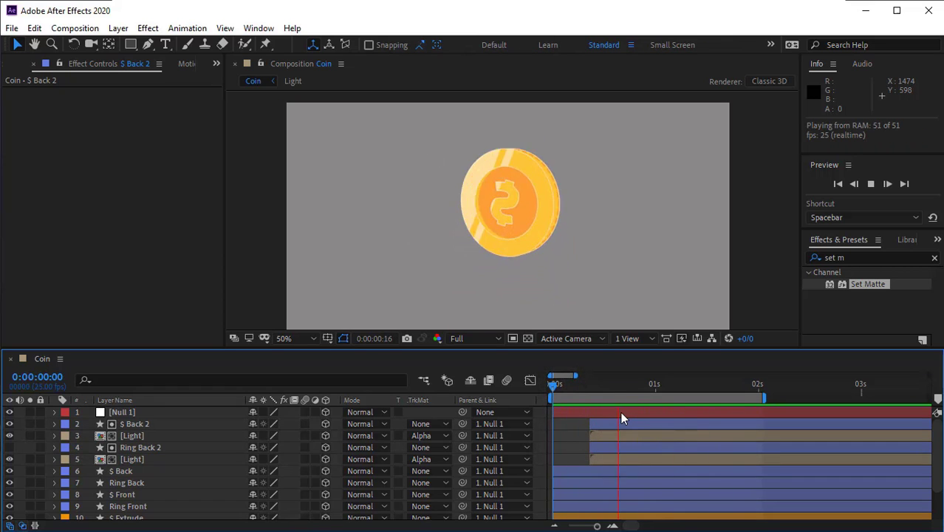
{"action": "key", "text": "space"}
Create a dark purple 1280 x 720 px solid named BG and place it beneath all other layers.
{"action": "scroll", "coordinate": [621, 412], "scroll_direction": "down", "scroll_amount": 1}
{"action": "right_click", "coordinate": [90, 492]}
{"action": "mouse_move", "coordinate": [123, 500]}
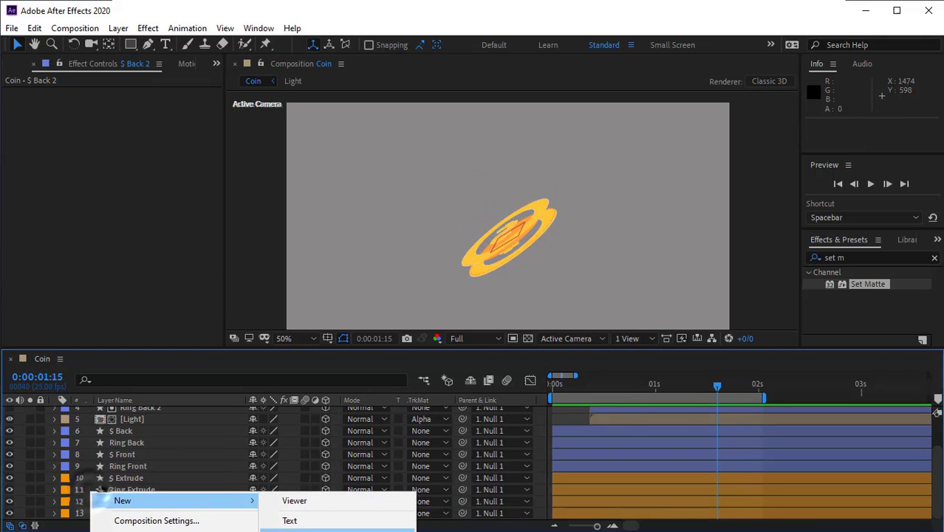
{"action": "left_click", "coordinate": [295, 530]}
{"action": "type", "text": "BG"}
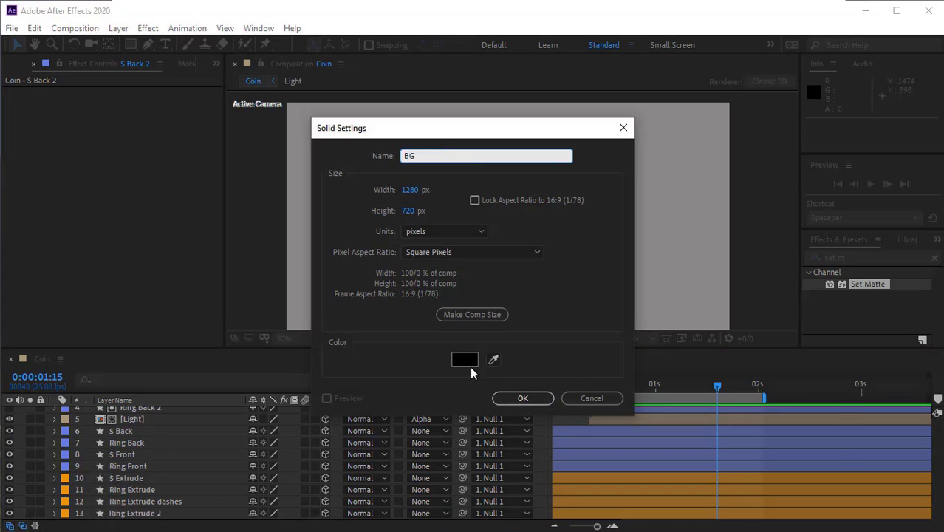
{"action": "left_click", "coordinate": [470, 366]}
{"action": "left_click_drag", "start_coordinate": [691, 330], "coordinate": [662, 299]}
{"action": "left_click", "coordinate": [783, 285]}
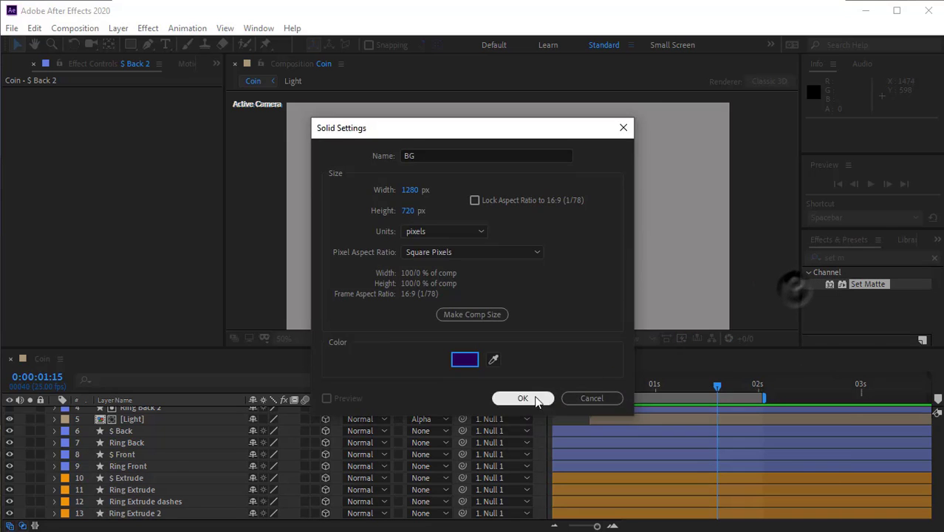
{"action": "left_click", "coordinate": [522, 399]}
{"action": "left_click_drag", "start_coordinate": [137, 418], "coordinate": [136, 520]}
Recolor the BG solid to a slightly brighter, more violet purple.
{"action": "key", "text": "ctrl+shift+y"}
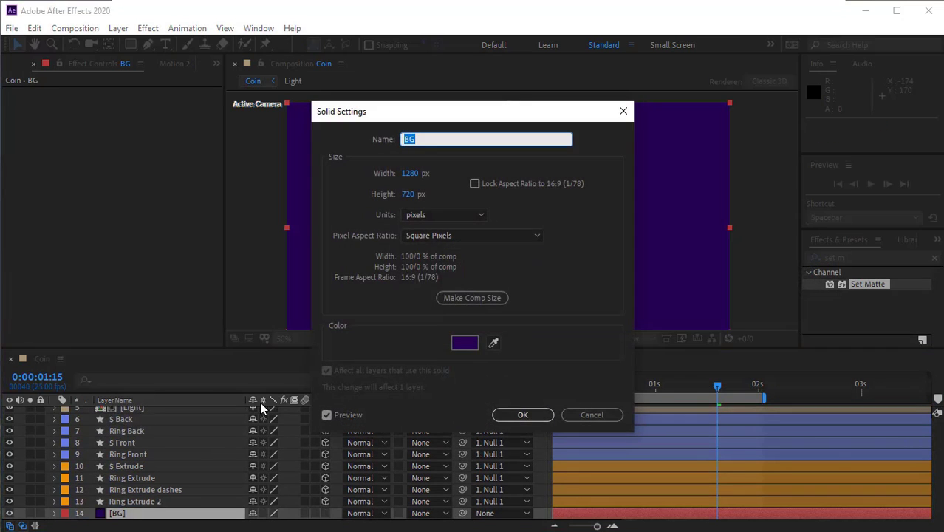
{"action": "left_click", "coordinate": [471, 344]}
{"action": "left_click_drag", "start_coordinate": [696, 323], "coordinate": [699, 327]}
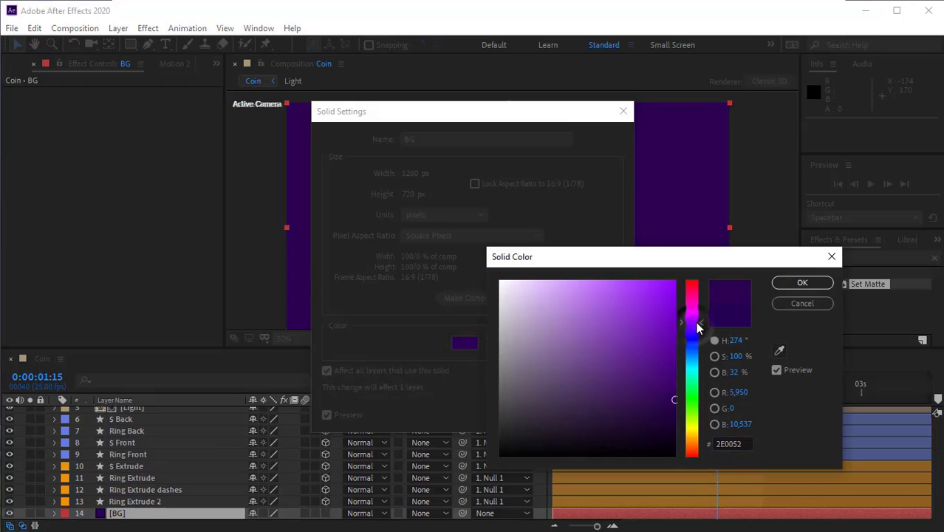
{"action": "left_click_drag", "start_coordinate": [674, 399], "coordinate": [672, 393]}
{"action": "left_click", "coordinate": [809, 286]}
{"action": "left_click", "coordinate": [536, 412]}
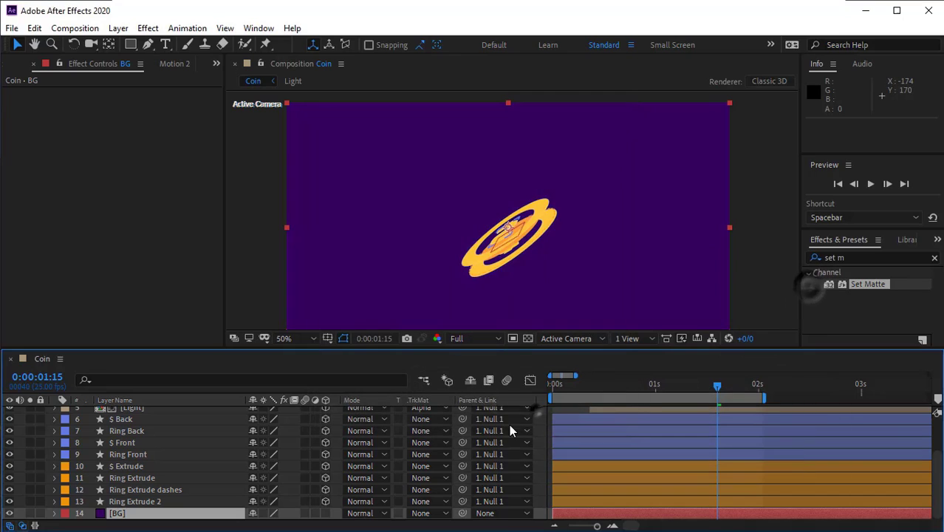
Try the CINEMA 4D renderer on the Coin composition and check how the light stripes render around 0:00:00:12.
{"action": "left_click", "coordinate": [92, 496]}
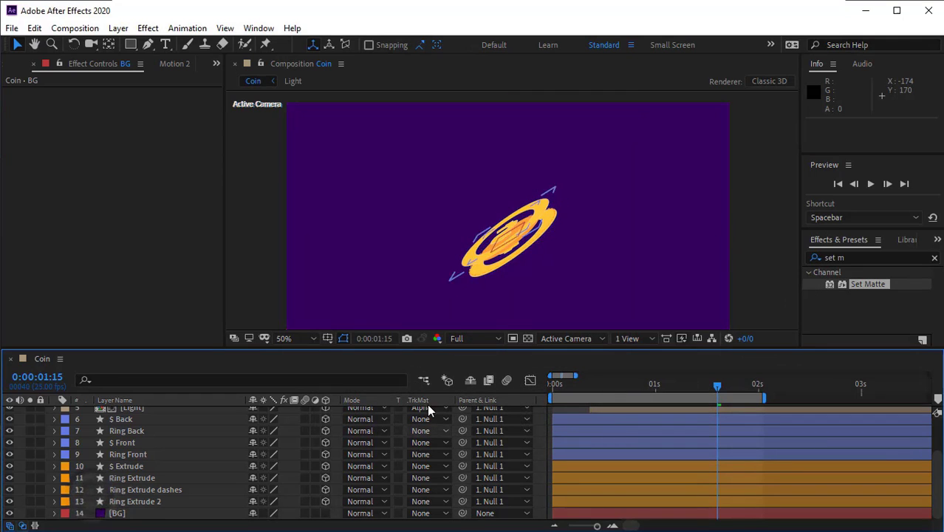
{"action": "left_click", "coordinate": [312, 338]}
{"action": "left_click", "coordinate": [303, 310]}
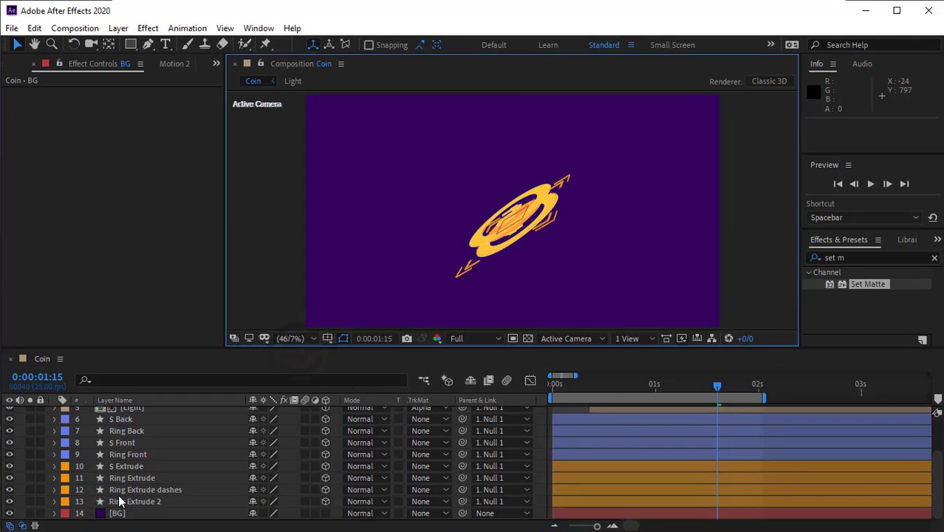
{"action": "key", "text": "ctrl+k"}
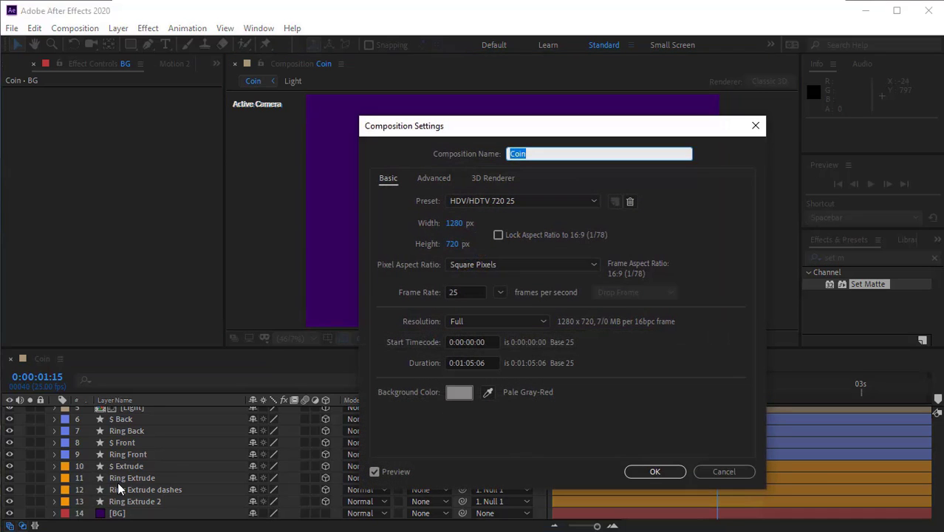
{"action": "left_click", "coordinate": [494, 180]}
{"action": "left_click", "coordinate": [483, 242]}
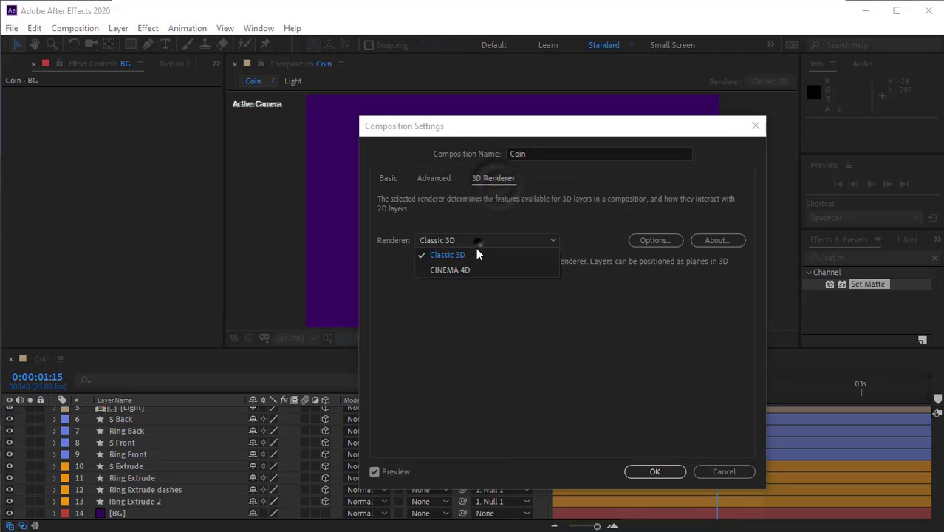
{"action": "left_click", "coordinate": [475, 269]}
{"action": "left_click", "coordinate": [658, 470]}
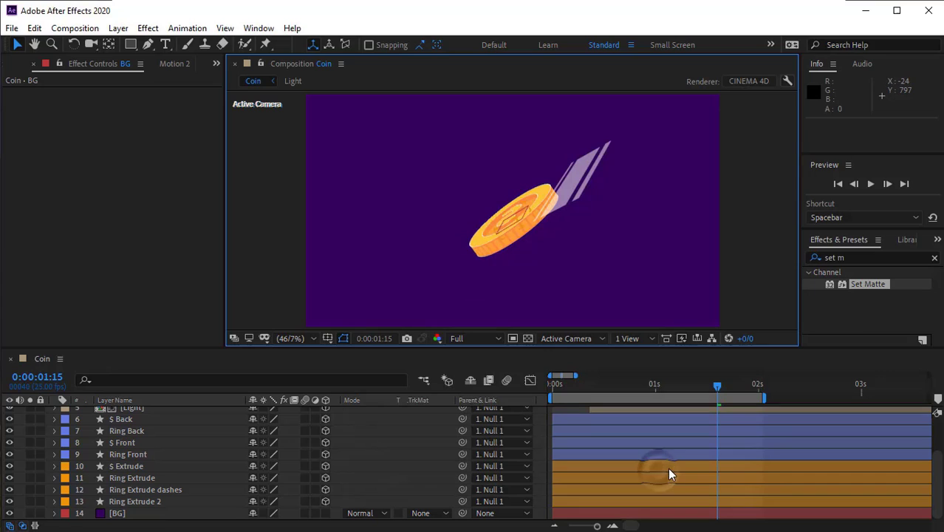
{"action": "left_click", "coordinate": [290, 485]}
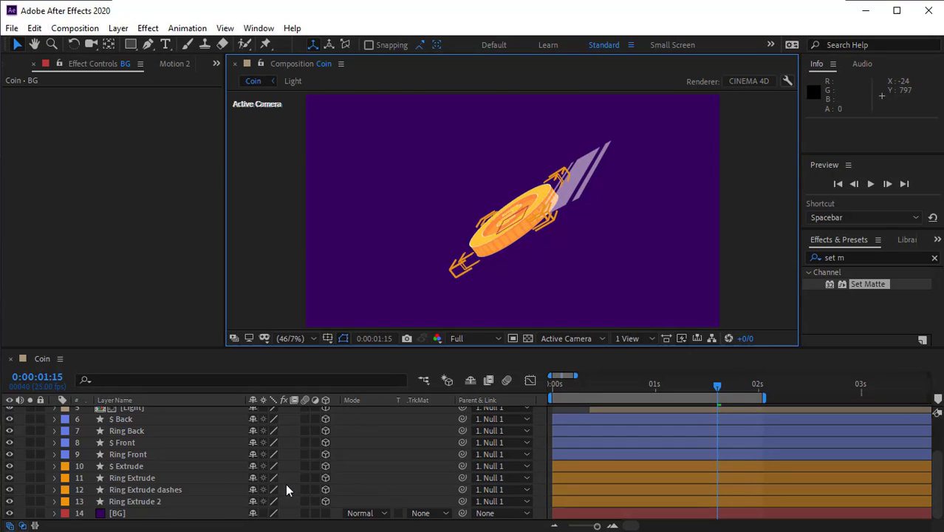
{"action": "scroll", "coordinate": [229, 481], "scroll_direction": "up", "scroll_amount": 1}
{"action": "scroll", "coordinate": [228, 479], "scroll_direction": "up", "scroll_amount": 1}
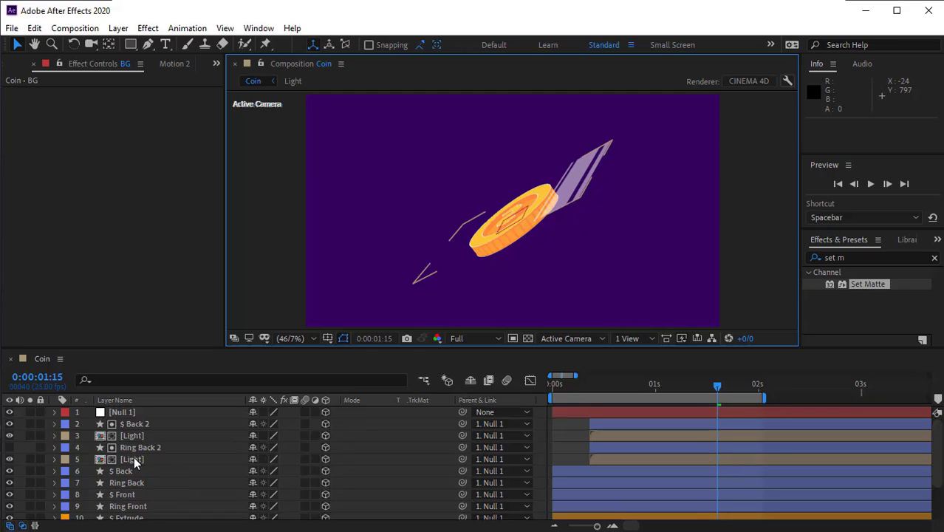
{"action": "left_click", "coordinate": [600, 384]}
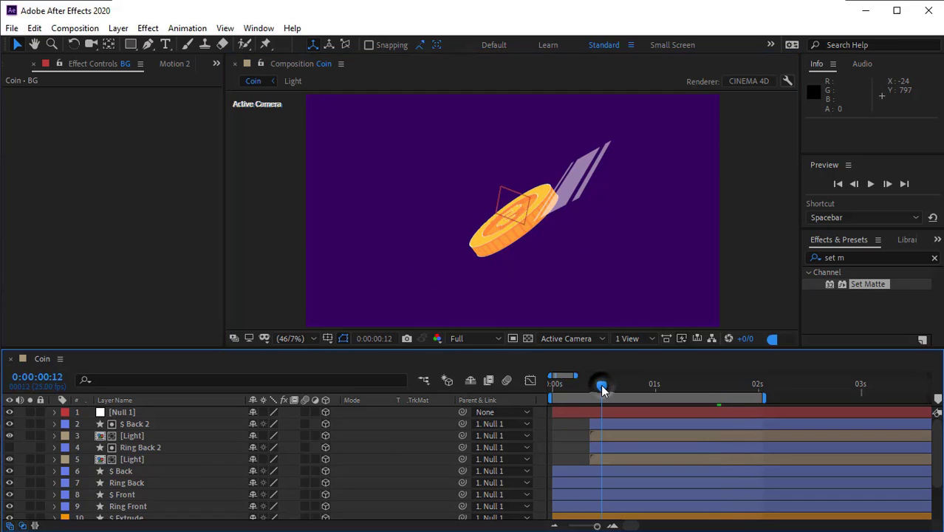
{"action": "left_click", "coordinate": [625, 385]}
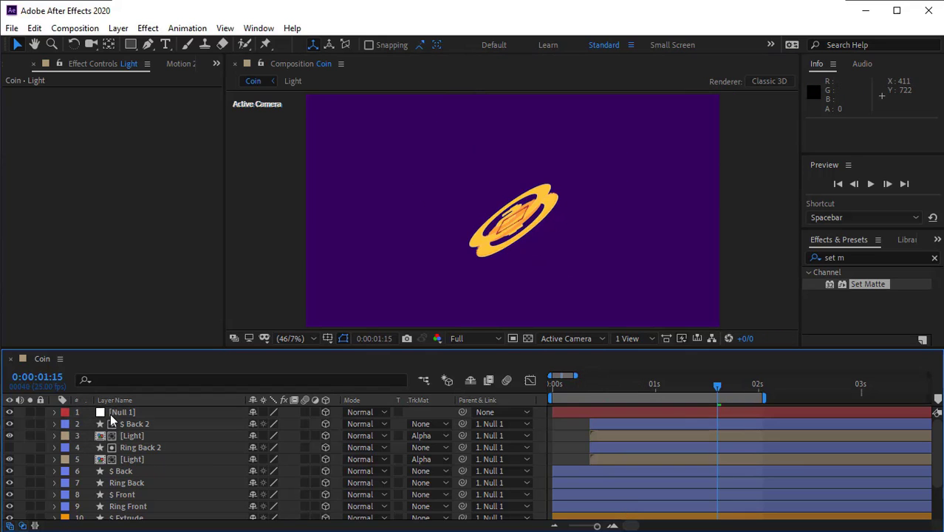
Duplicate Null 1 and parent $ Back 2, Ring Back 2 and both Light layers to the copy.
{"action": "left_click", "coordinate": [112, 413]}
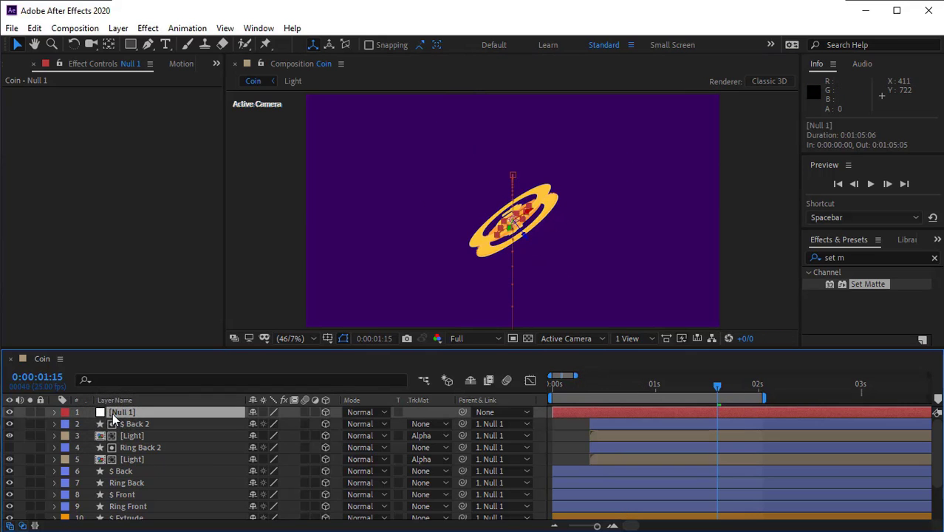
{"action": "key", "text": "ctrl+d"}
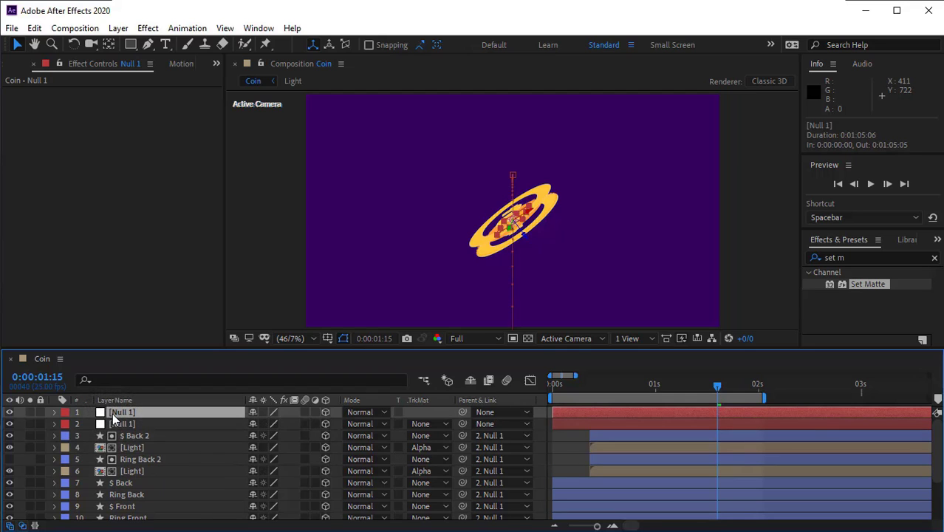
{"action": "scroll", "coordinate": [169, 448], "scroll_direction": "down", "scroll_amount": 3}
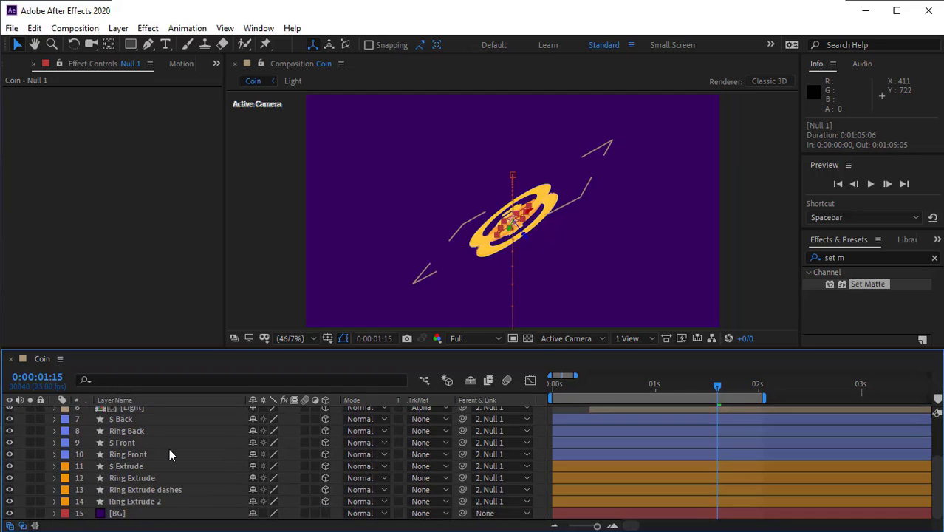
{"action": "scroll", "coordinate": [170, 449], "scroll_direction": "up", "scroll_amount": 3}
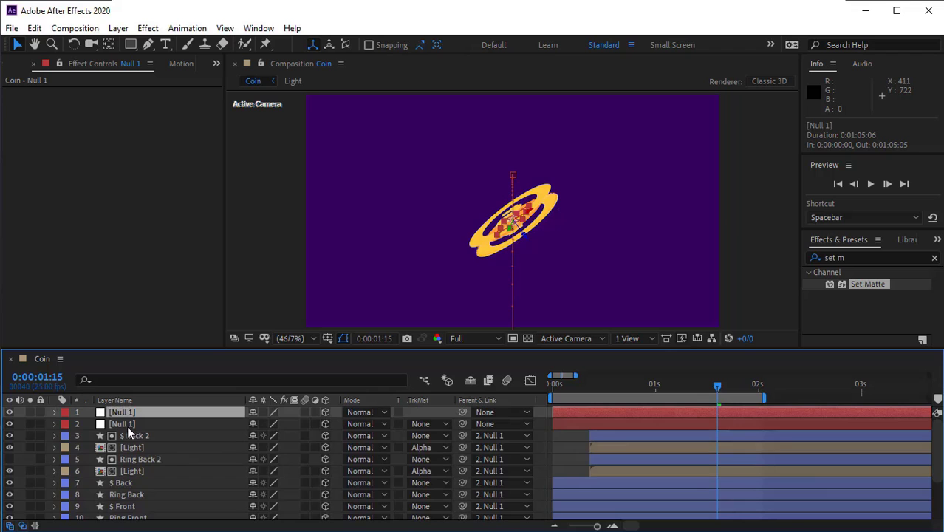
{"action": "left_click", "coordinate": [129, 436]}
{"action": "left_click", "coordinate": [132, 470], "text": "shift"}
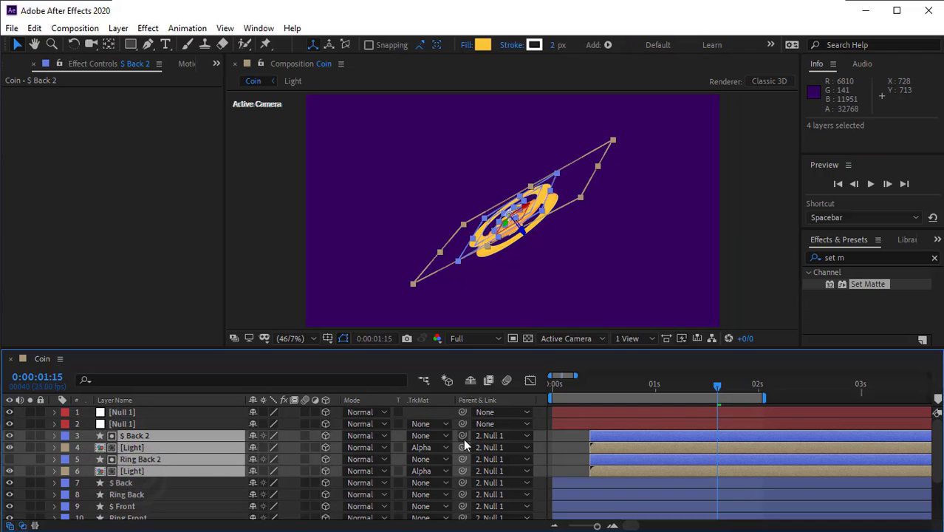
{"action": "left_click_drag", "start_coordinate": [463, 437], "coordinate": [130, 414]}
Pre-compose the Null 1 copy with its four matte and stripe layers as Light, and place it directly below the remaining Null 1.
{"action": "left_click", "coordinate": [131, 414]}
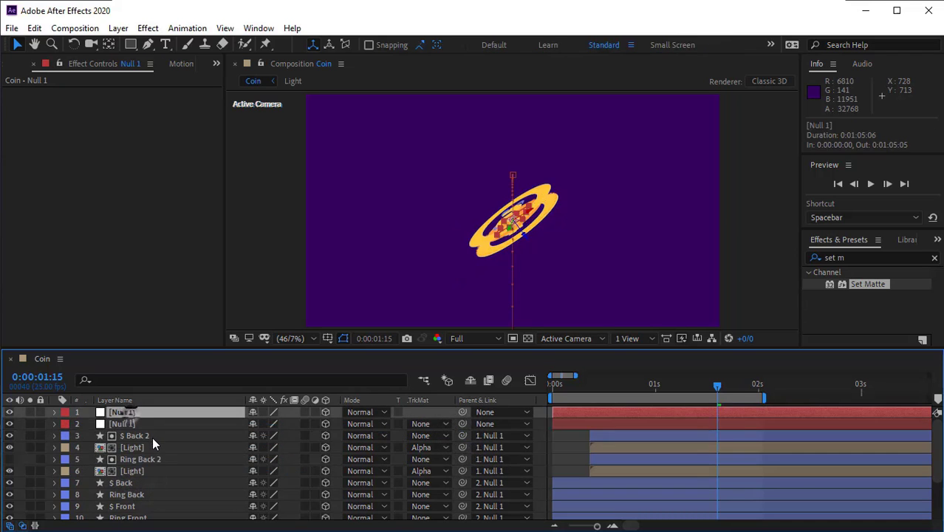
{"action": "left_click", "coordinate": [145, 438], "text": "ctrl"}
{"action": "left_click", "coordinate": [143, 448], "text": "ctrl"}
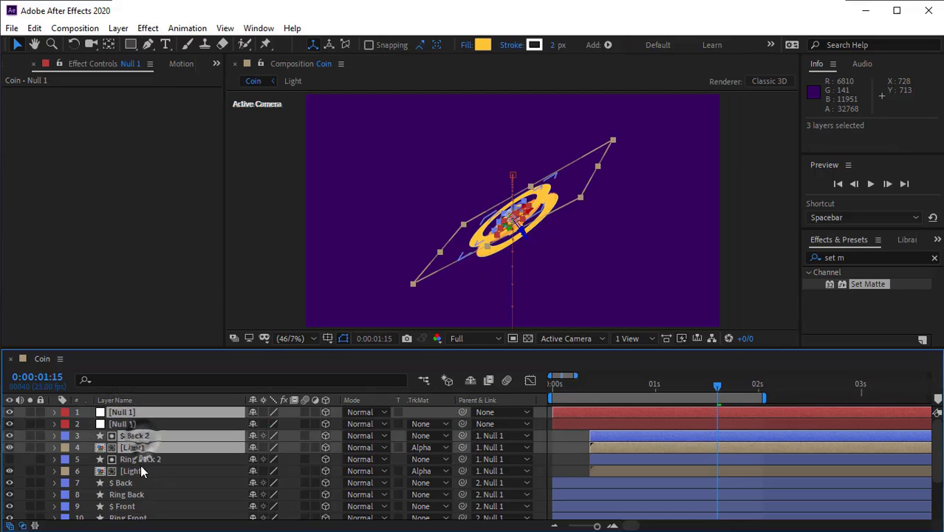
{"action": "left_click", "coordinate": [141, 459], "text": "ctrl"}
{"action": "left_click", "coordinate": [139, 470], "text": "ctrl"}
{"action": "key", "text": "ctrl+shift+c"}
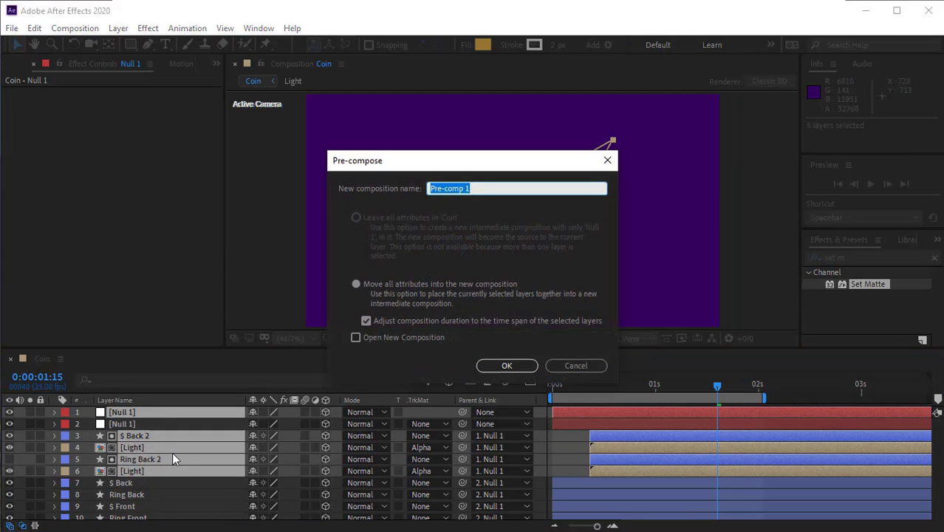
{"action": "type", "text": "Light"}
{"action": "left_click", "coordinate": [508, 366]}
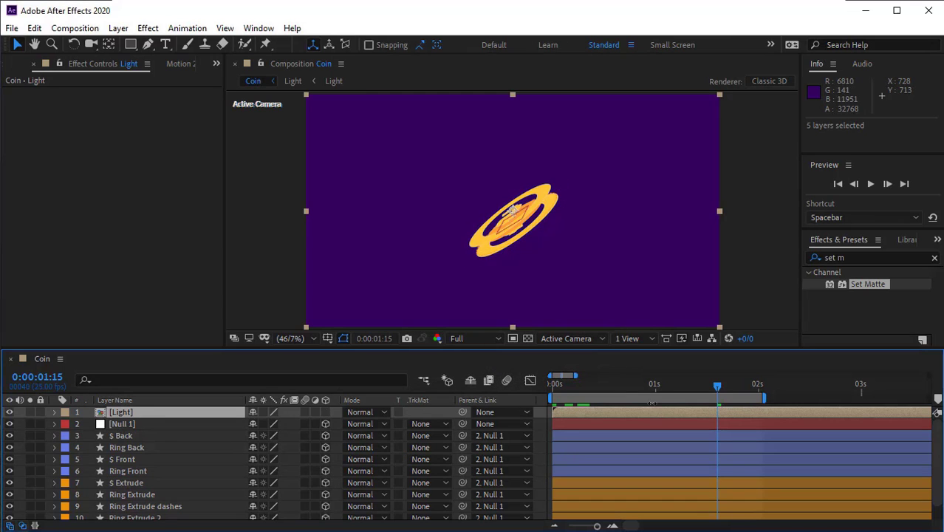
{"action": "left_click_drag", "start_coordinate": [596, 395], "coordinate": [642, 395]}
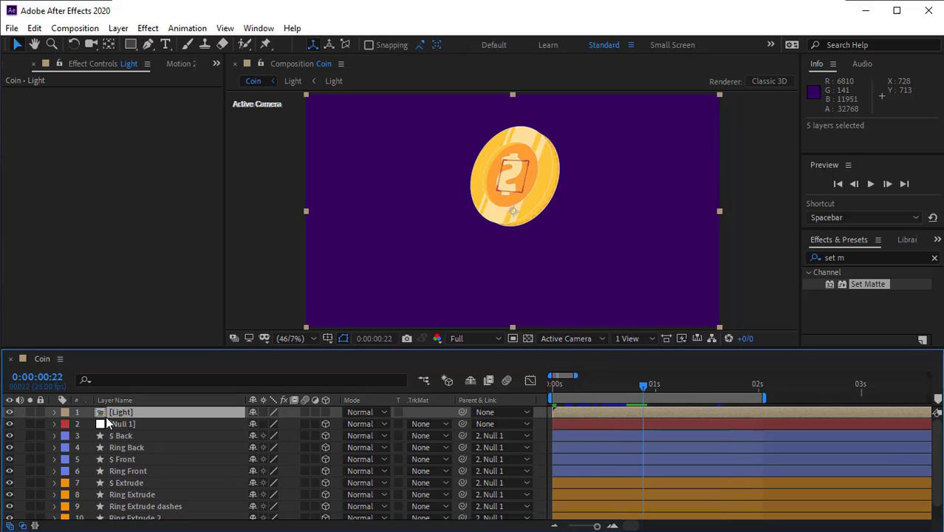
{"action": "left_click_drag", "start_coordinate": [105, 416], "coordinate": [113, 437]}
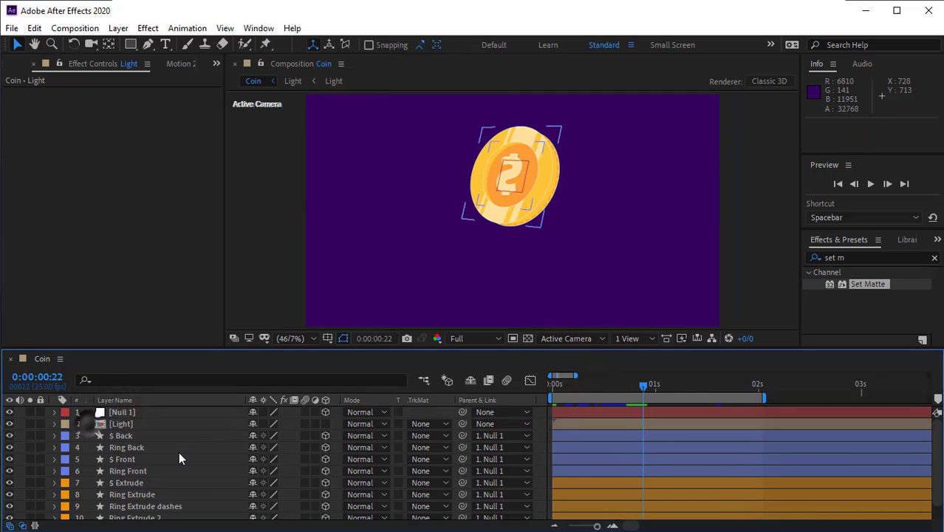
Set the Coin composition's 3D renderer to CINEMA 4D and scrub through the coin animation.
{"action": "key", "text": "ctrl+k"}
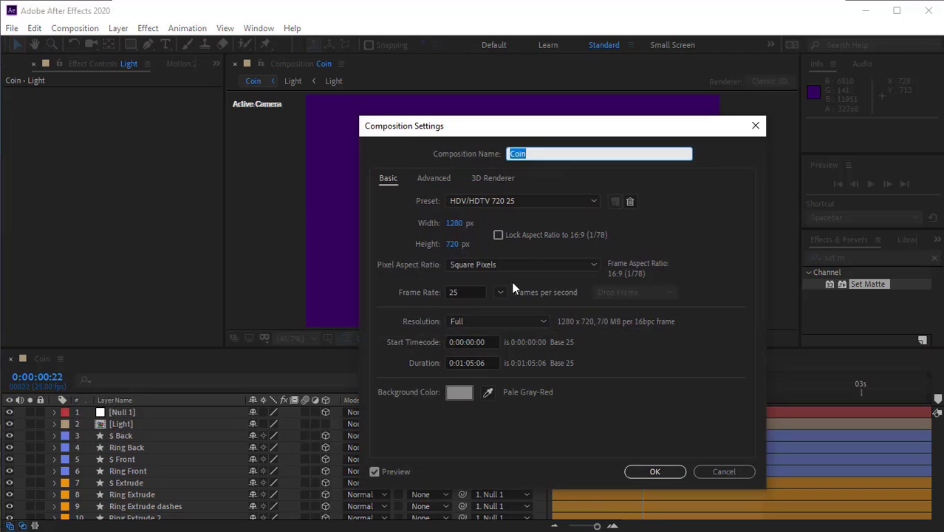
{"action": "left_click", "coordinate": [492, 179]}
{"action": "left_click", "coordinate": [456, 244]}
{"action": "left_click", "coordinate": [477, 269]}
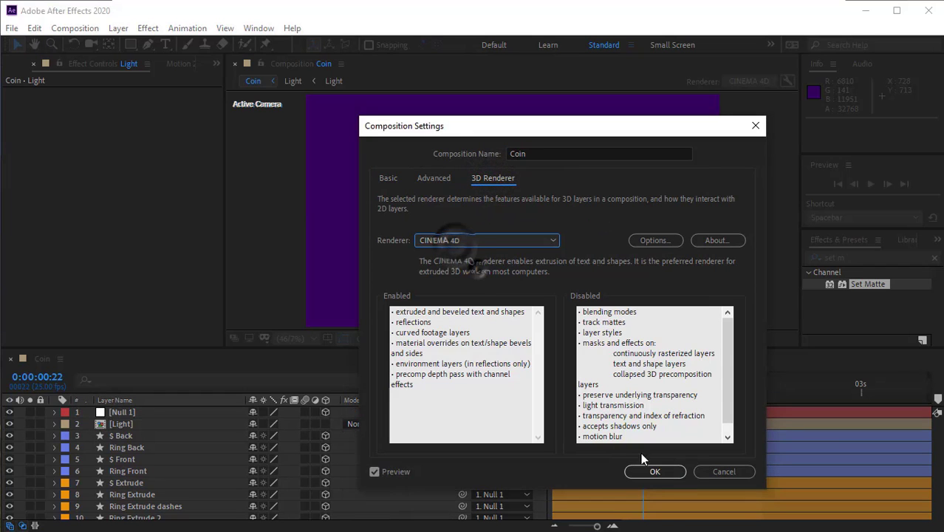
{"action": "left_click", "coordinate": [656, 473]}
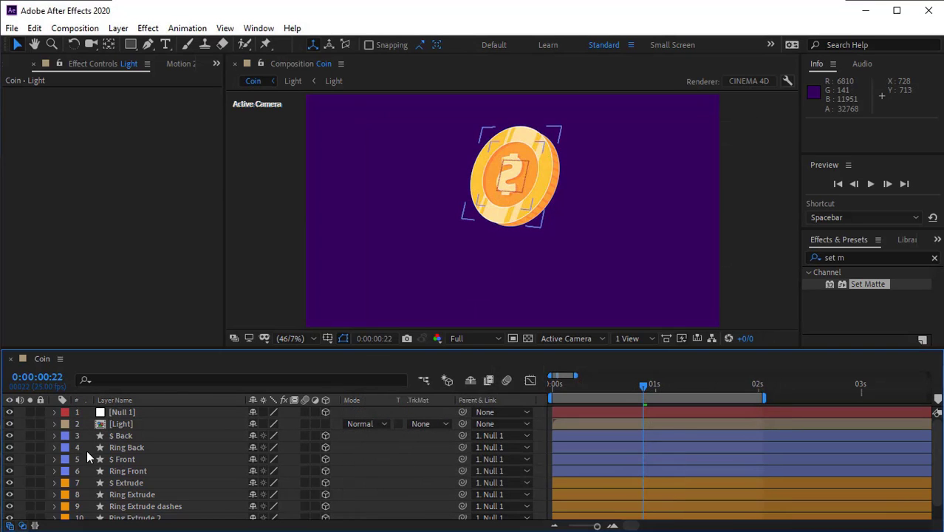
{"action": "left_click_drag", "start_coordinate": [578, 382], "coordinate": [649, 385]}
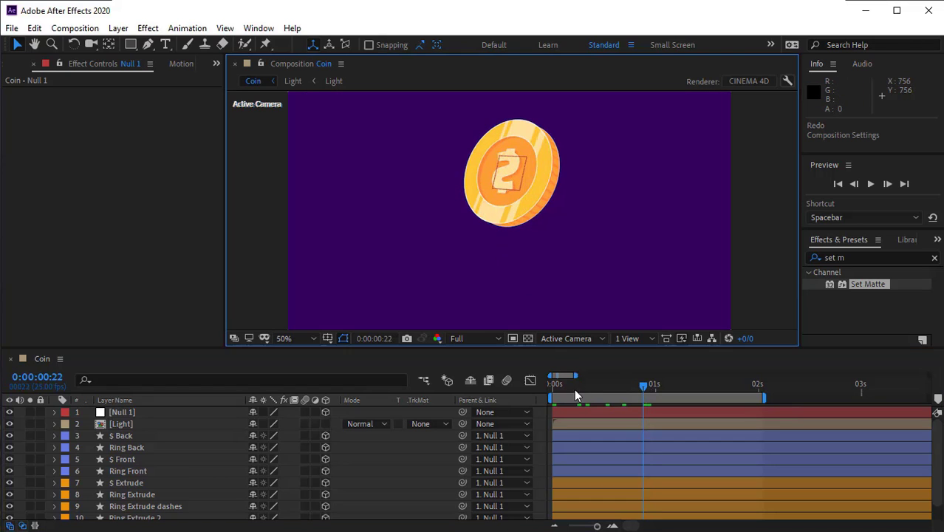
Return to 0:00:00:00 and duplicate the coin's Null 1 layer.
{"action": "left_click_drag", "start_coordinate": [574, 388], "coordinate": [515, 390]}
{"action": "key", "text": "h"}
{"action": "left_click_drag", "start_coordinate": [521, 251], "coordinate": [533, 116]}
{"action": "key", "text": "v"}
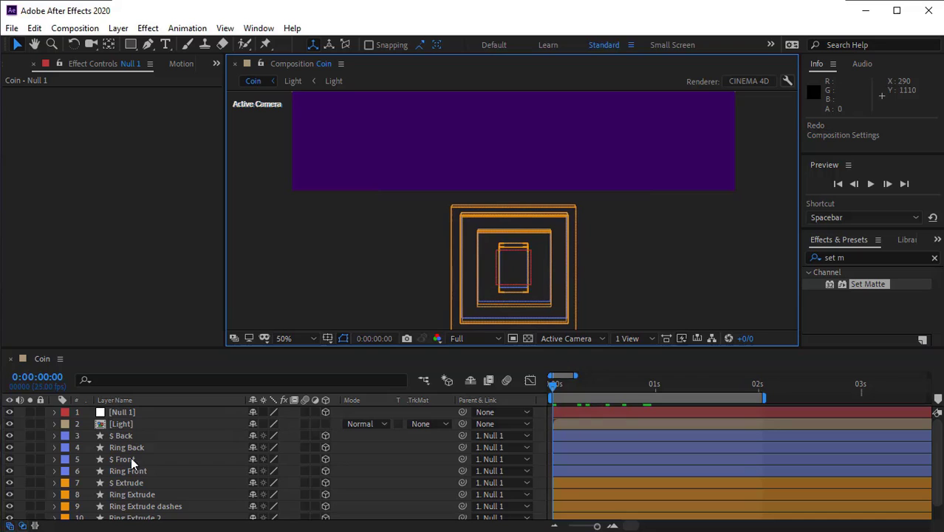
{"action": "left_click", "coordinate": [122, 413]}
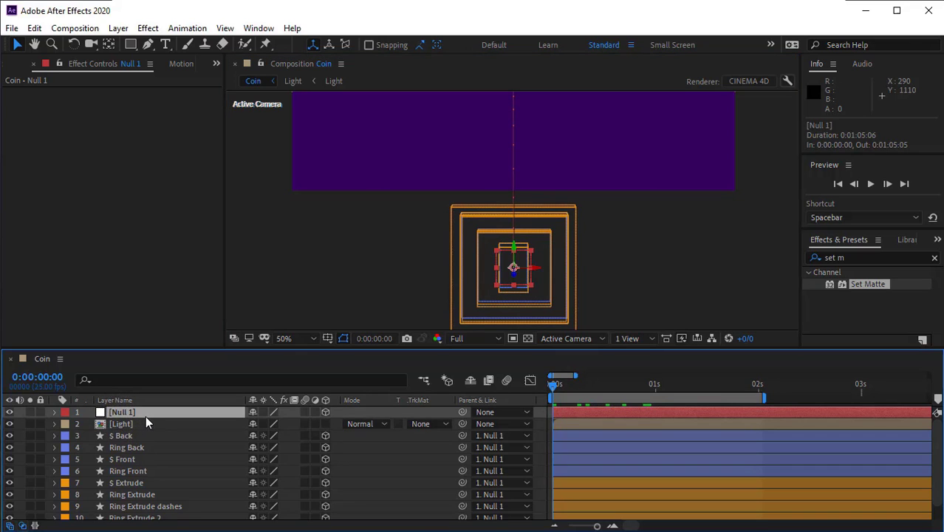
{"action": "key", "text": "ctrl+d"}
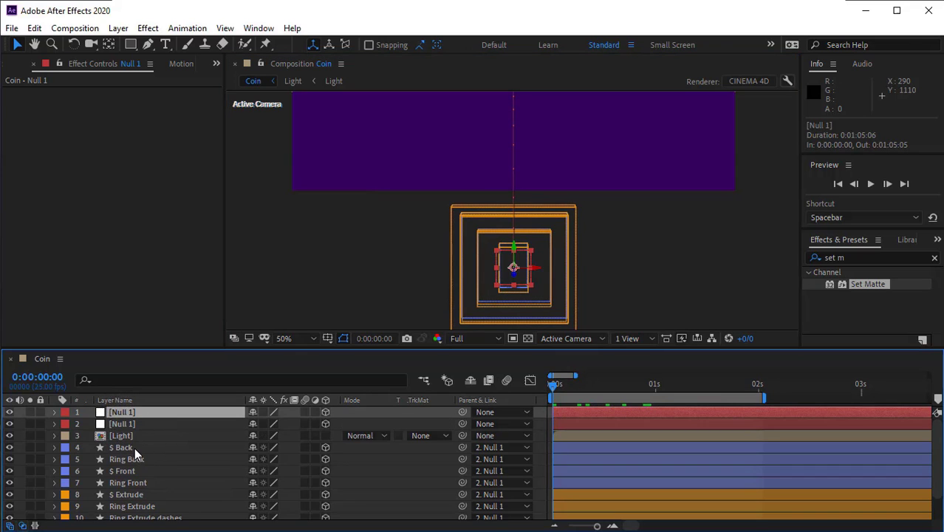
Parent the $ Back, $ Front and $ Extrude layers to the new topmost Null 1 copy.
{"action": "left_click", "coordinate": [134, 448]}
{"action": "left_click", "coordinate": [142, 470], "text": "ctrl"}
{"action": "scroll", "coordinate": [177, 470], "scroll_direction": "down", "scroll_amount": 1}
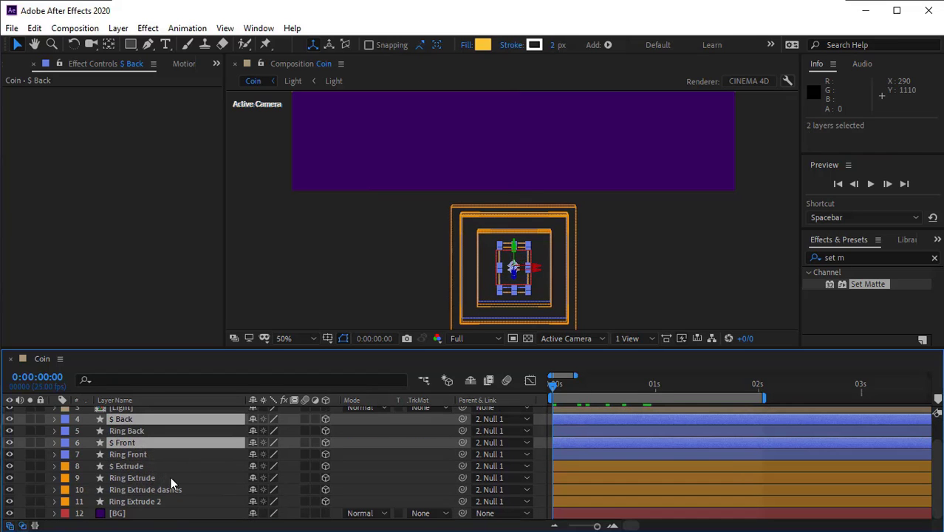
{"action": "left_click", "coordinate": [118, 465], "text": "ctrl"}
{"action": "scroll", "coordinate": [148, 477], "scroll_direction": "up", "scroll_amount": 1}
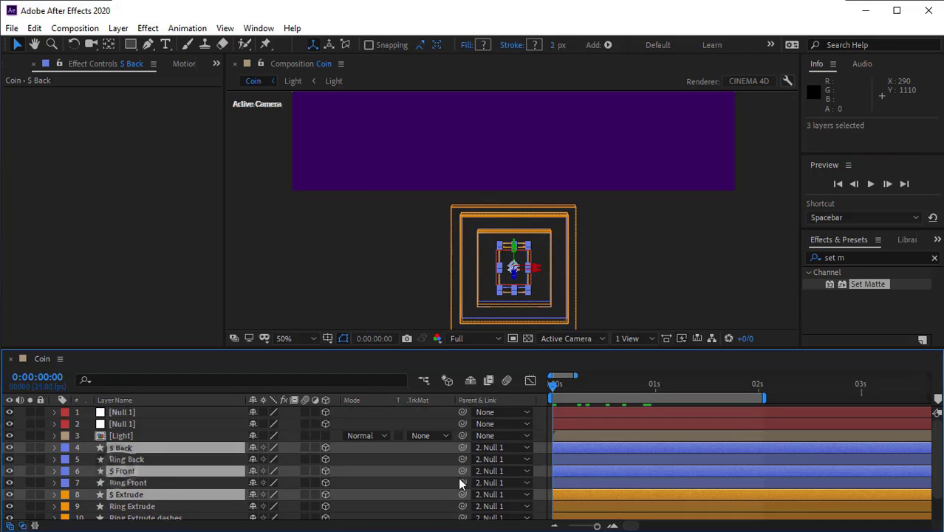
{"action": "left_click_drag", "start_coordinate": [463, 448], "coordinate": [147, 413]}
Set the topmost Null 1's Y Rotation keyframe at 0:00:00:00 to -180°.
{"action": "left_click", "coordinate": [124, 411]}
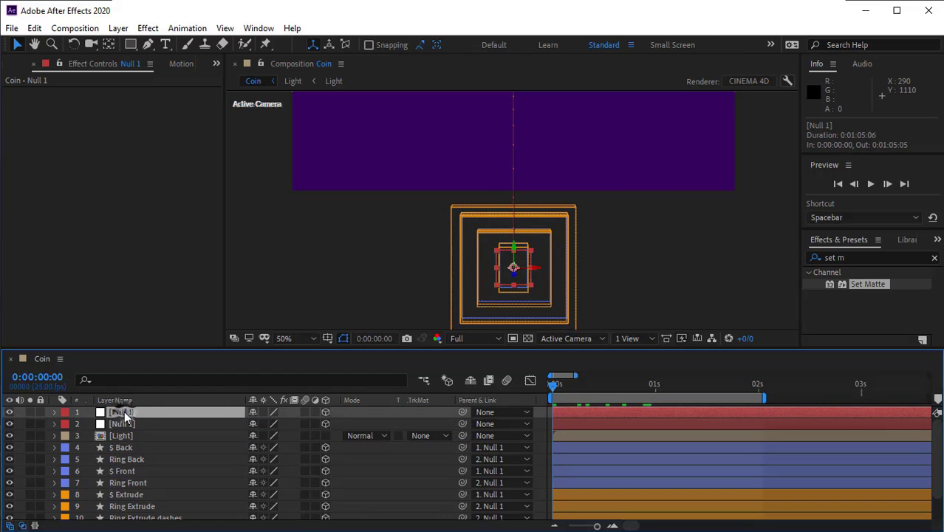
{"action": "key", "text": "r"}
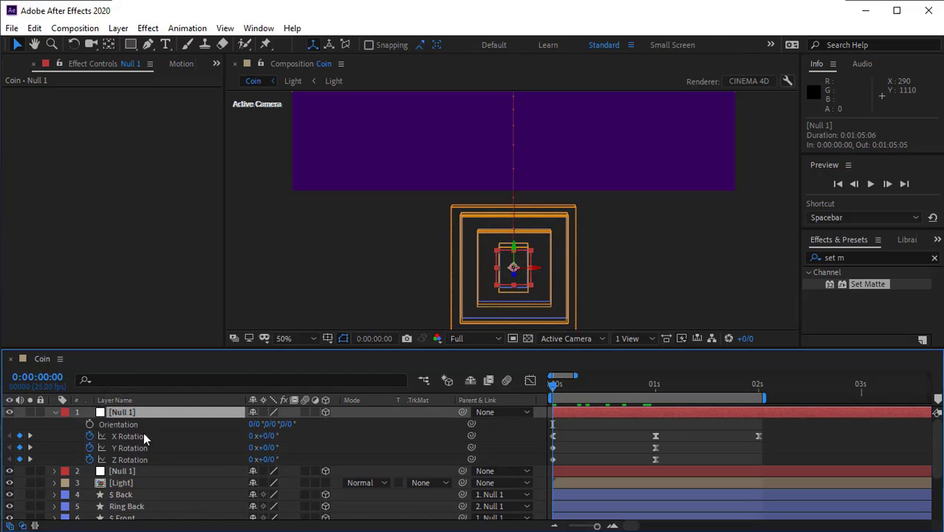
{"action": "left_click_drag", "start_coordinate": [267, 453], "coordinate": [145, 451]}
{"action": "left_click", "coordinate": [267, 448]}
{"action": "type", "text": "-180"}
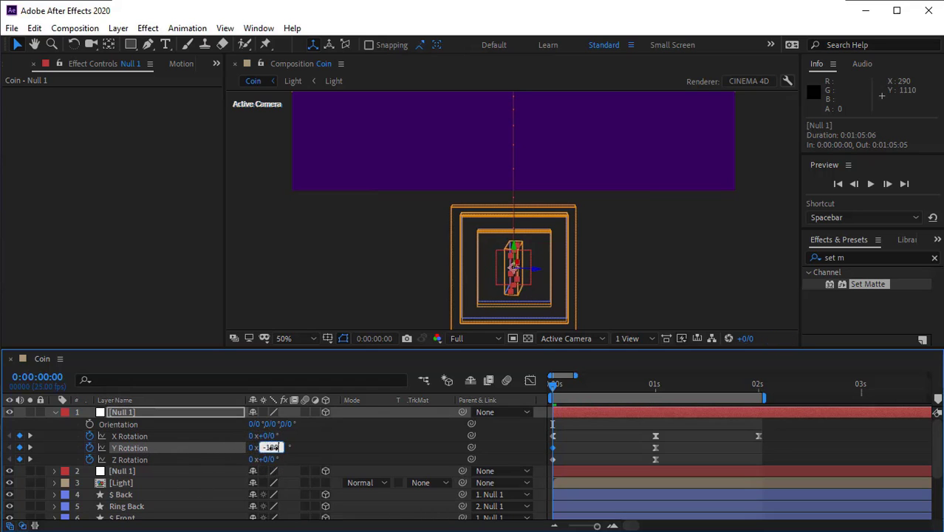
{"action": "key", "text": "Return"}
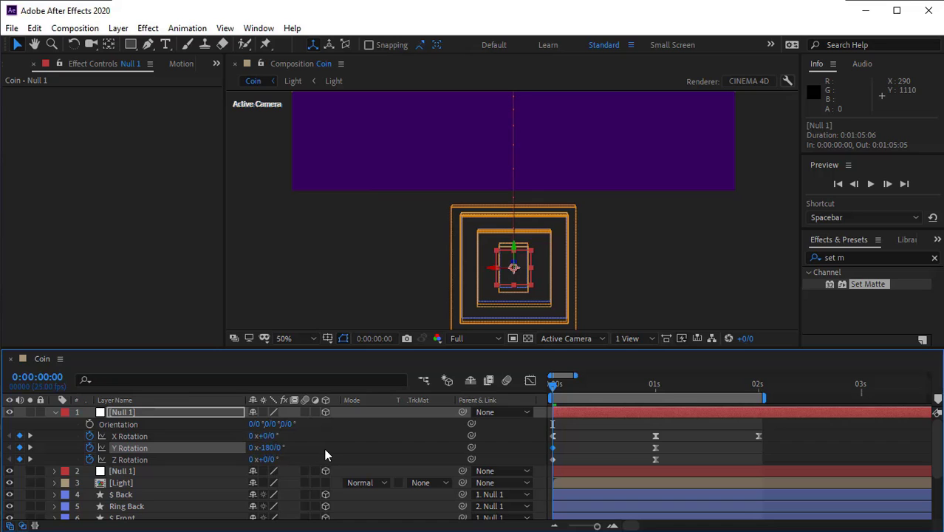
{"action": "left_click", "coordinate": [56, 411]}
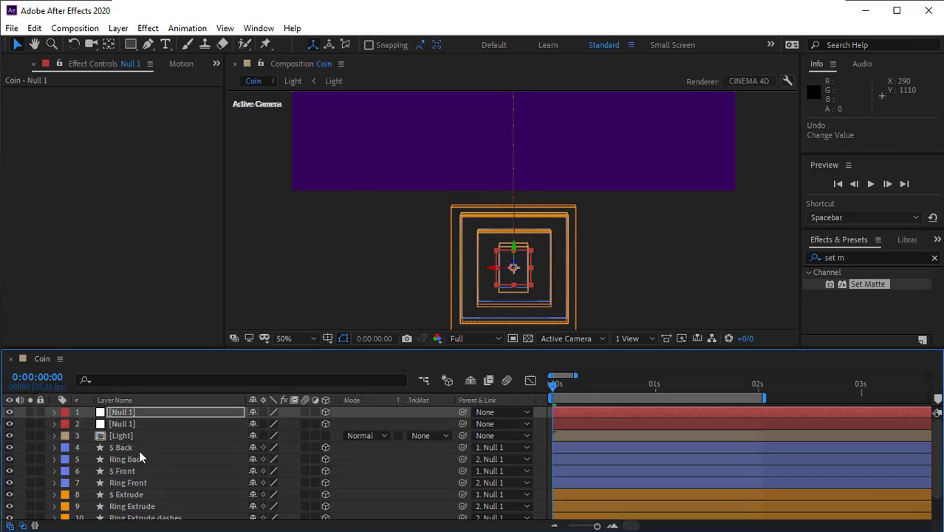
Parent the $ Back, $ Front and $ Extrude layers back to the original Null 1 and delete the topmost Null 1 copy.
{"action": "left_click", "coordinate": [139, 448]}
{"action": "left_click", "coordinate": [149, 470], "text": "ctrl"}
{"action": "left_click", "coordinate": [155, 495], "text": "ctrl"}
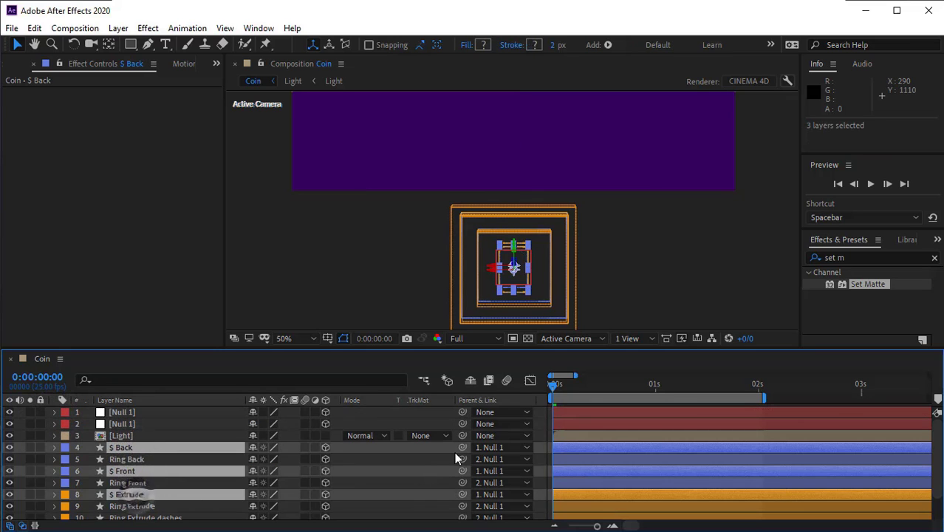
{"action": "left_click_drag", "start_coordinate": [462, 448], "coordinate": [121, 424]}
{"action": "left_click", "coordinate": [122, 415]}
{"action": "key", "text": "Delete"}
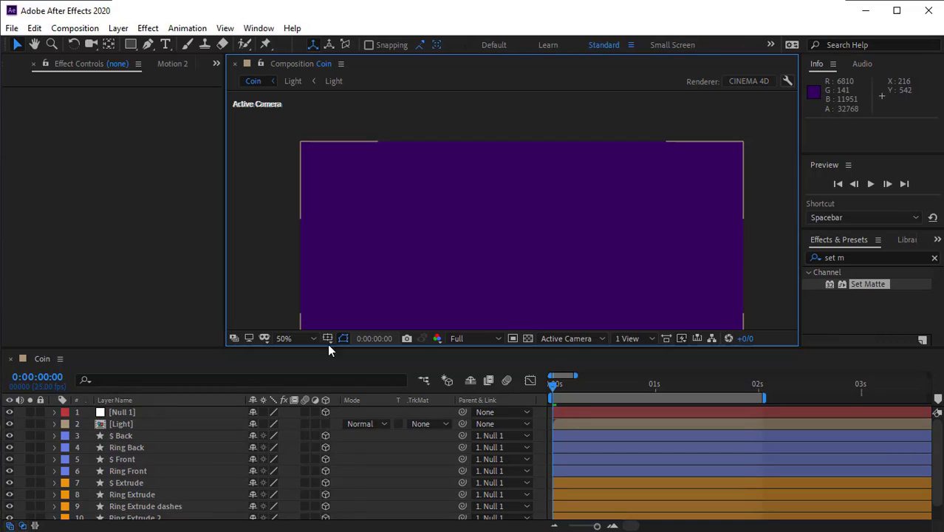
Fit the Coin composition in the viewer and preview the start of the coin animation.
{"action": "left_click", "coordinate": [285, 338]}
{"action": "left_click", "coordinate": [292, 352]}
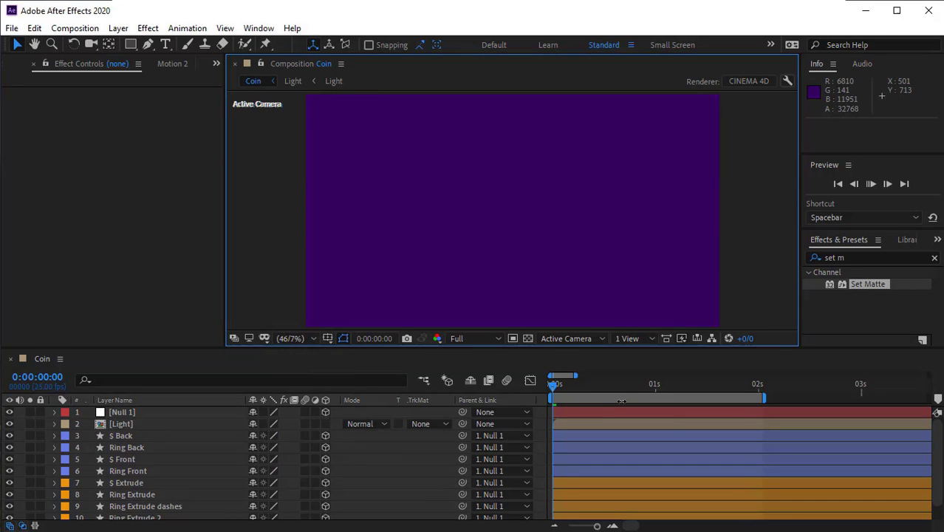
{"action": "key", "text": "space"}
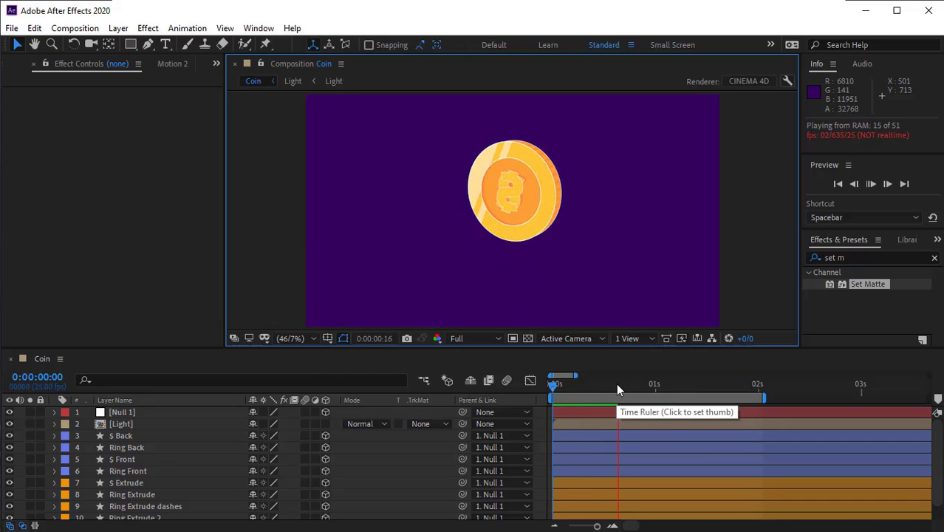
{"action": "key", "text": "space"}
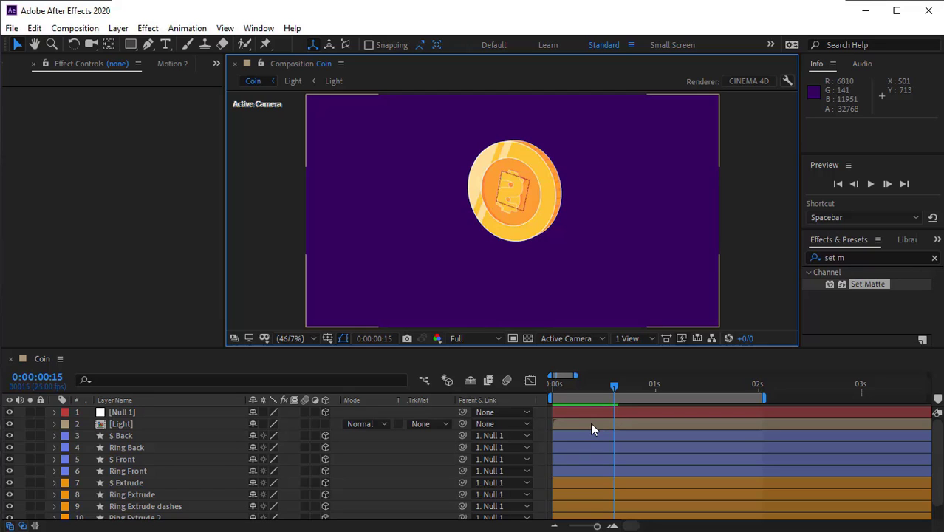
Set the $ Back 2 layer's Y Rotation to -180° inside the Light precomposition and preview the result in the Coin composition.
{"action": "double_click", "coordinate": [591, 424]}
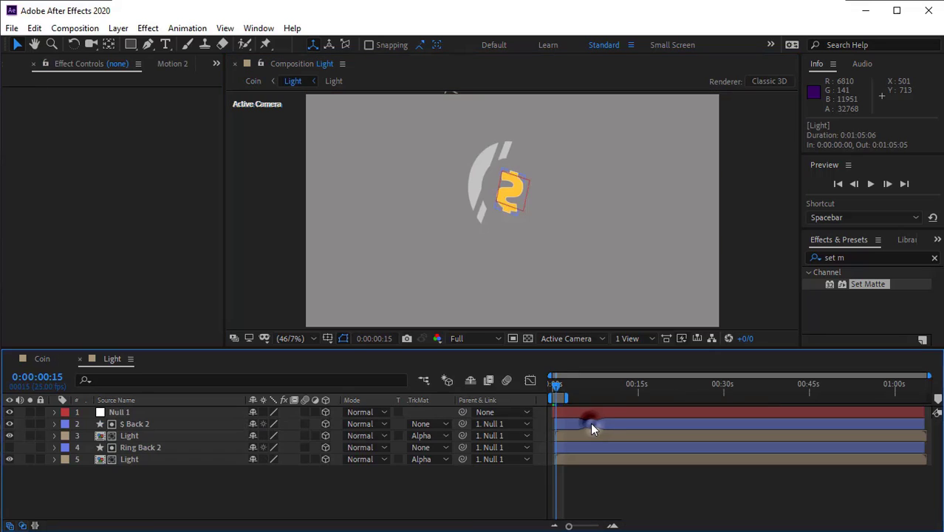
{"action": "left_click", "coordinate": [594, 436]}
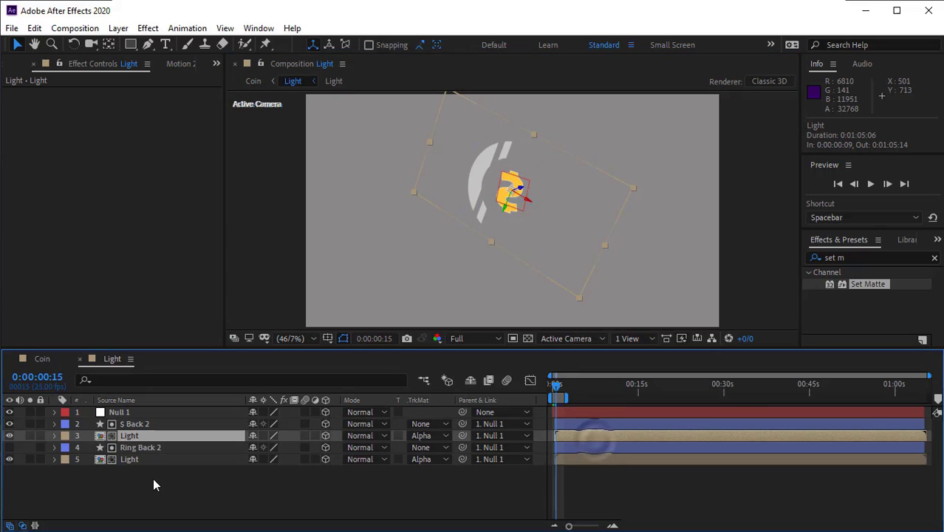
{"action": "left_click", "coordinate": [148, 448]}
{"action": "left_click", "coordinate": [148, 423]}
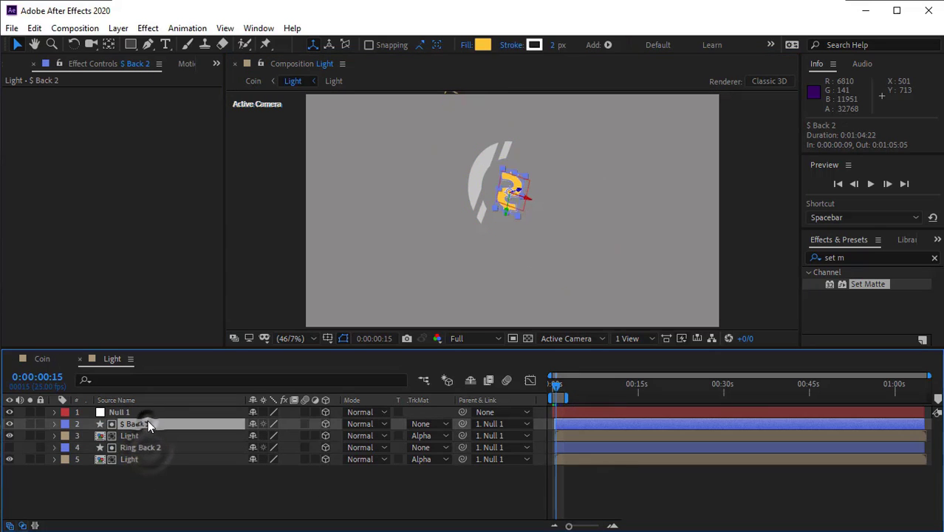
{"action": "key", "text": "r"}
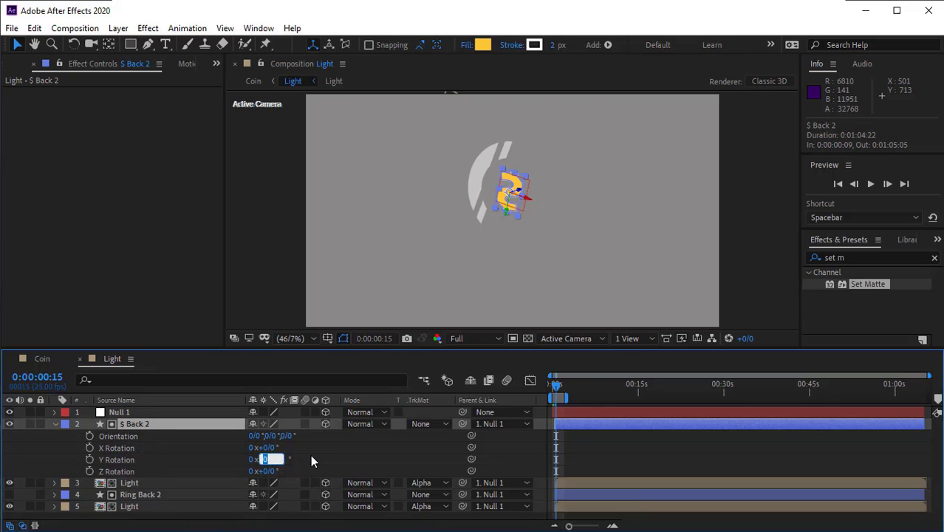
{"action": "type", "text": "-180"}
{"action": "key", "text": "Return"}
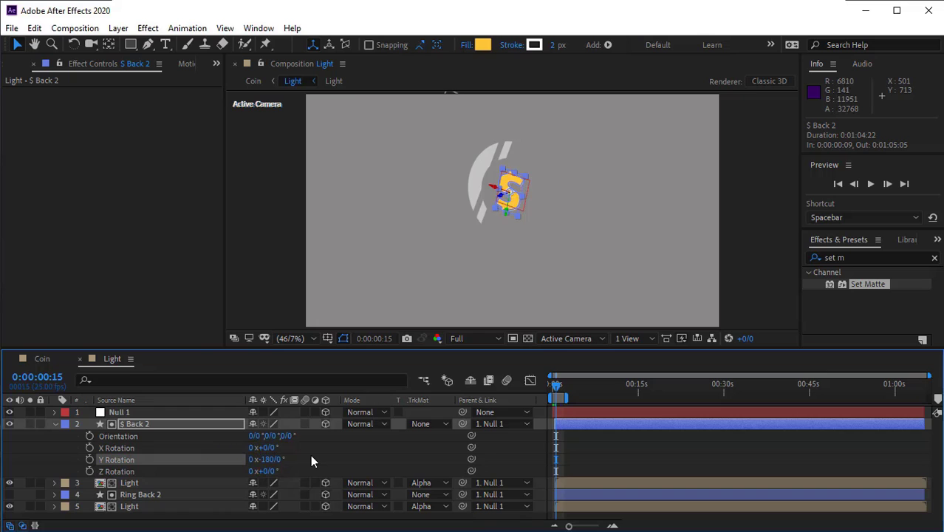
{"action": "left_click", "coordinate": [37, 359]}
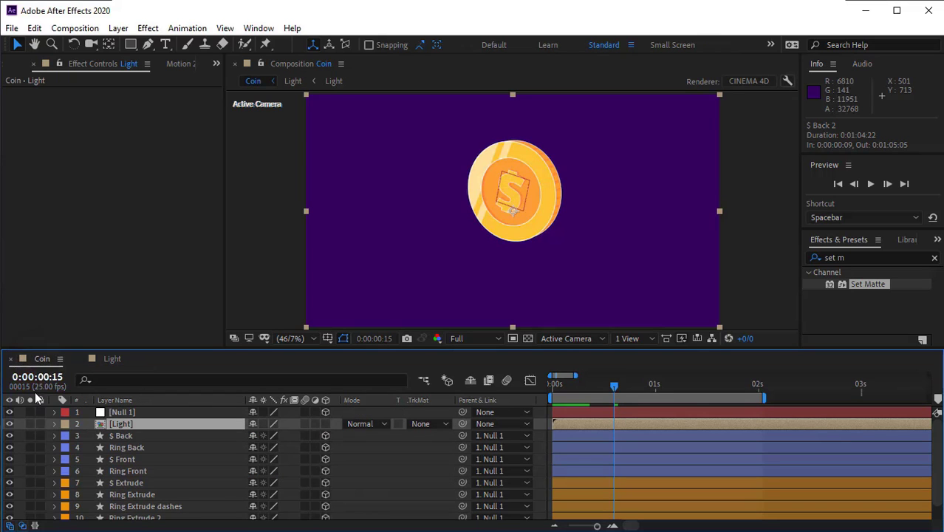
{"action": "key", "text": "space"}
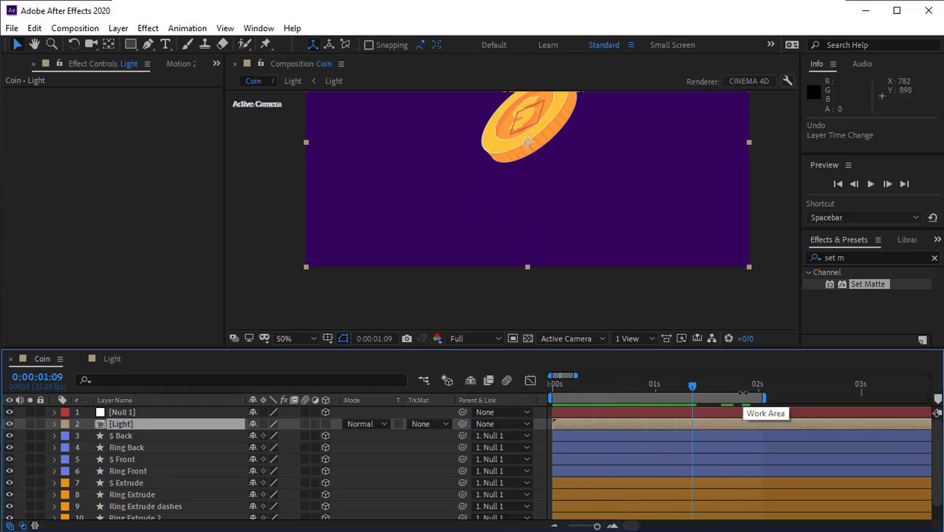
Trim the Light layer in the Coin composition to start at 0:00:00:10 and end at 0:00:01:09.
{"action": "left_click_drag", "start_coordinate": [690, 384], "coordinate": [740, 388]}
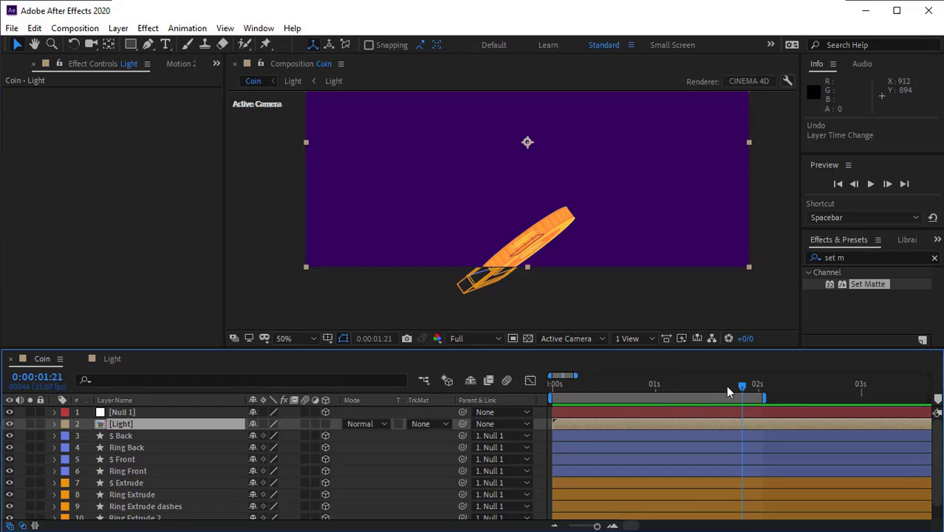
{"action": "left_click_drag", "start_coordinate": [740, 385], "coordinate": [692, 393]}
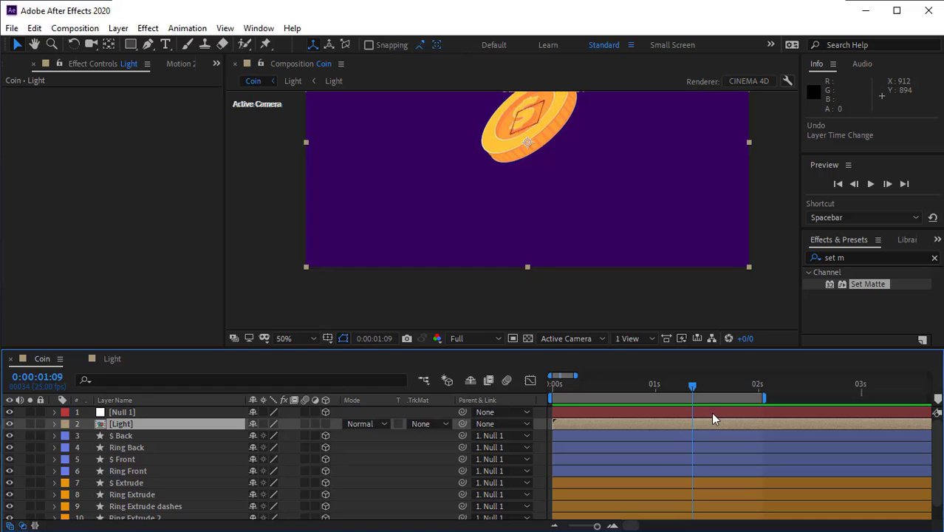
{"action": "key", "text": "alt+bracketright"}
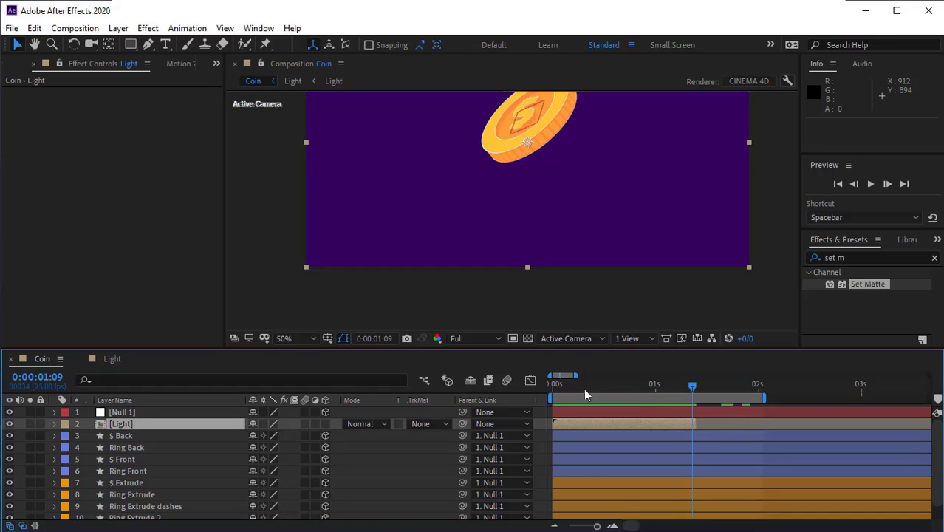
{"action": "left_click", "coordinate": [590, 387]}
{"action": "left_click_drag", "start_coordinate": [590, 387], "coordinate": [594, 387]}
{"action": "key", "text": "alt+bracketleft"}
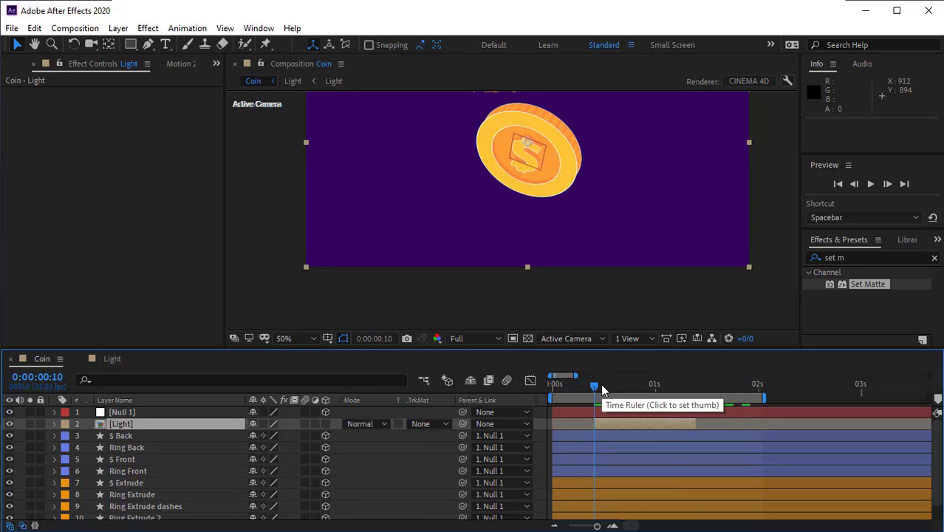
Deselect the Light layer, fit the whole frame in the viewer and play back the animation with the trimmed light.
{"action": "left_click", "coordinate": [81, 425], "text": "ctrl"}
{"action": "left_click", "coordinate": [287, 338]}
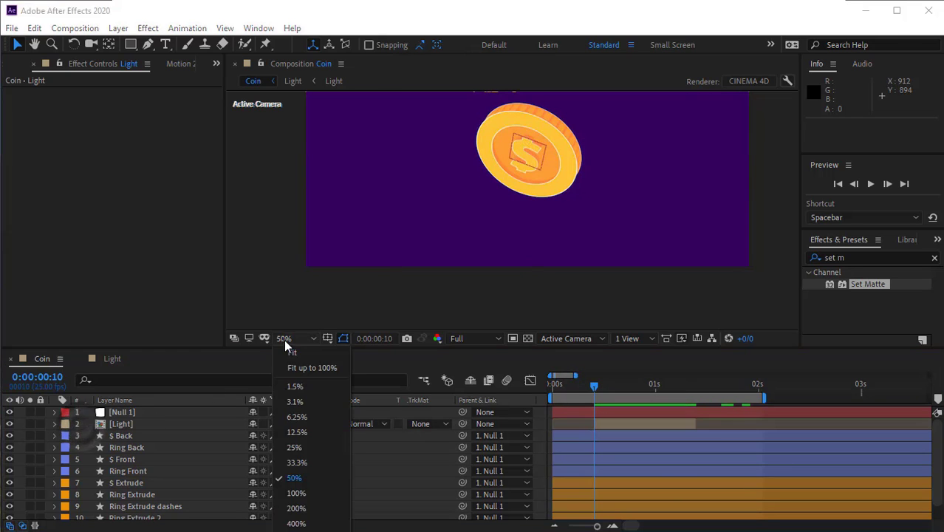
{"action": "left_click", "coordinate": [295, 309]}
{"action": "key", "text": "space"}
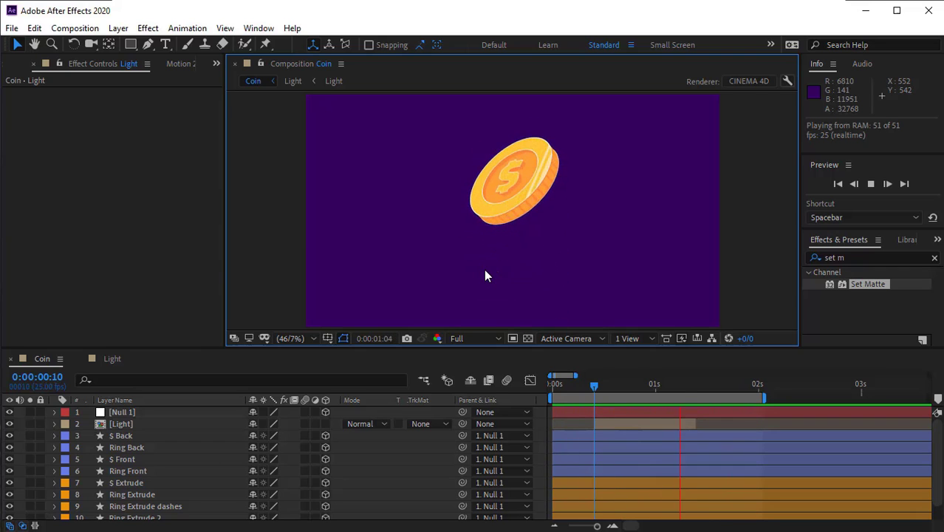
{"action": "key", "text": "space"}
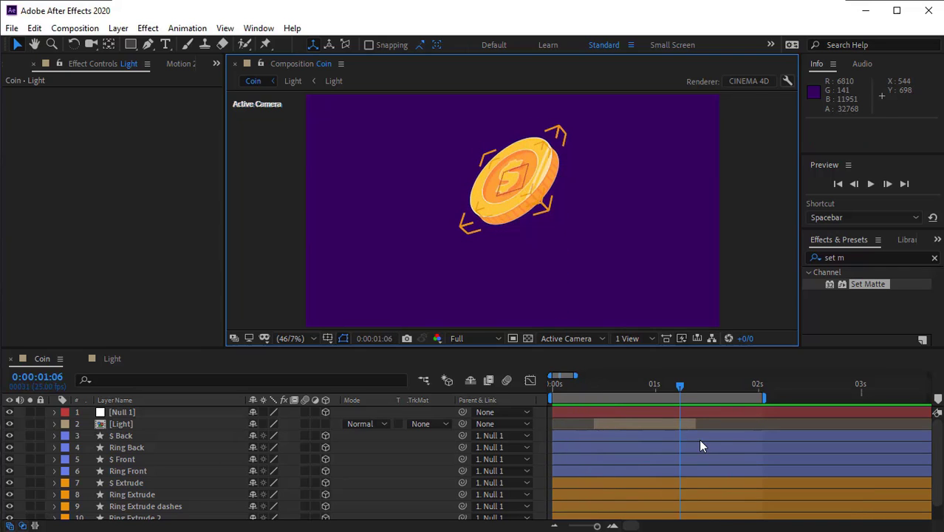